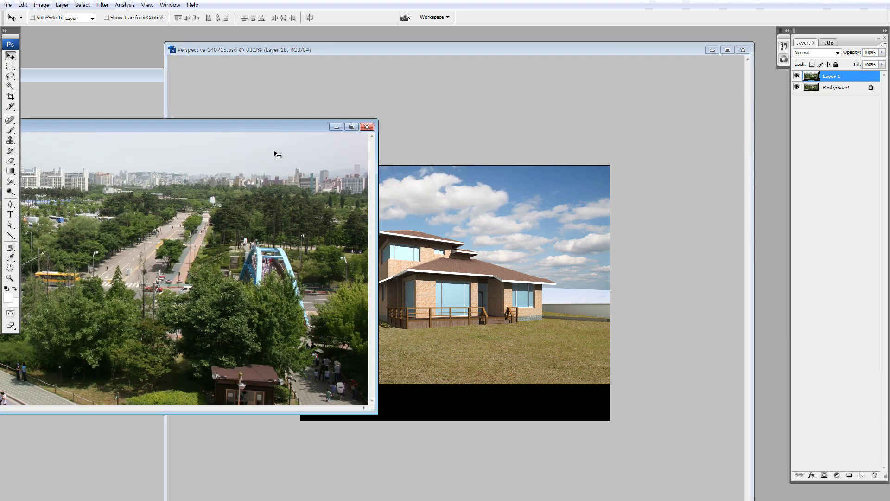
Close the source photos img_1465_cadnjoy.jpg and DSCN0645.JPG without saving their changes
{"action": "left_click_drag", "start_coordinate": [320, 125], "coordinate": [518, 122]}
{"action": "left_click", "coordinate": [563, 124]}
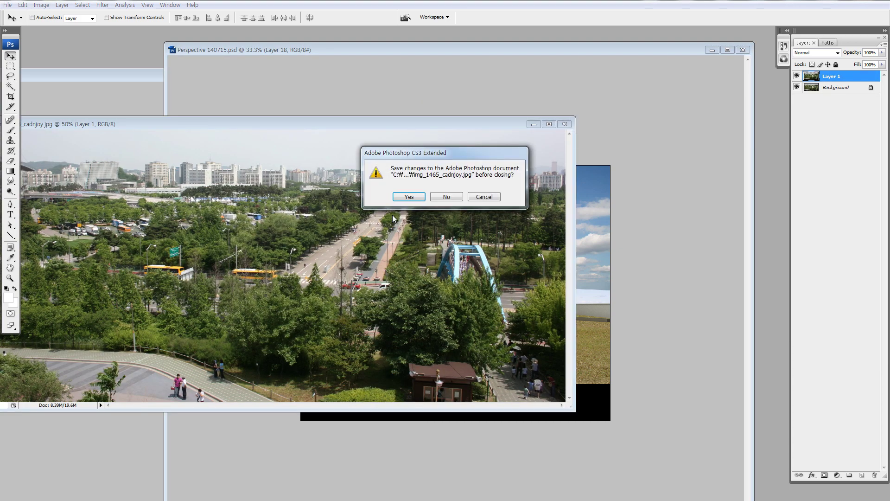
{"action": "left_click", "coordinate": [447, 195]}
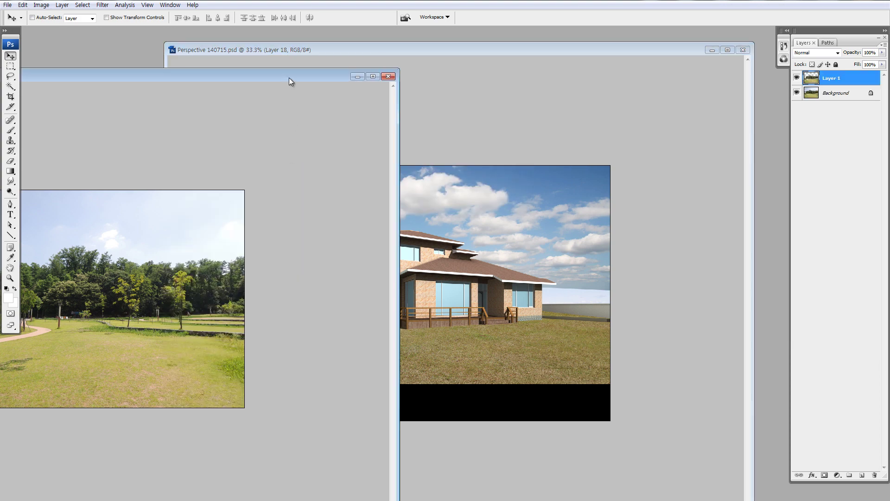
{"action": "left_click_drag", "start_coordinate": [288, 77], "coordinate": [454, 76]}
{"action": "left_click", "coordinate": [554, 75]}
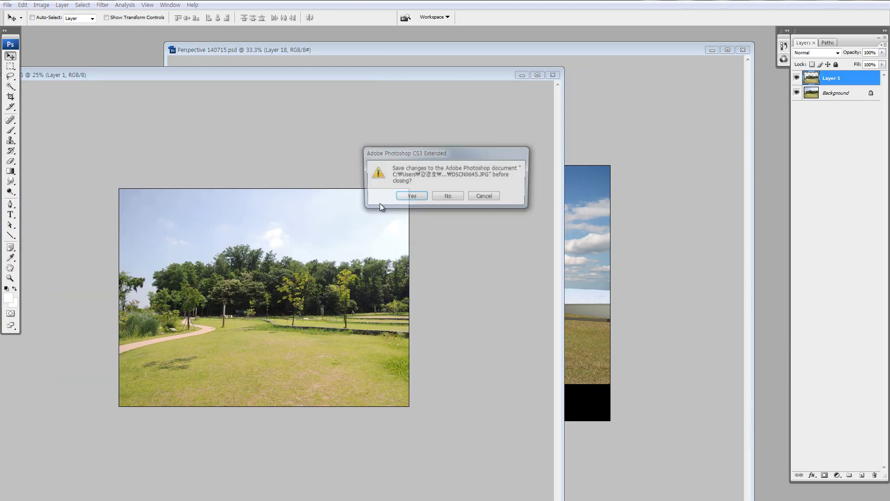
{"action": "left_click", "coordinate": [448, 195]}
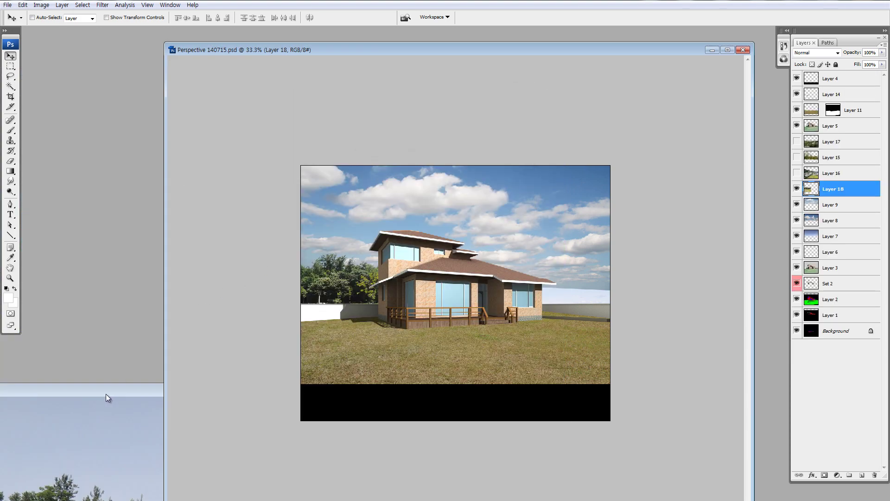
Isolate the sky of DSCN0639.JPG with Color Range at fuzziness 126 and copy the photo without its sky to a new layer
{"action": "left_click_drag", "start_coordinate": [106, 394], "coordinate": [350, 92]}
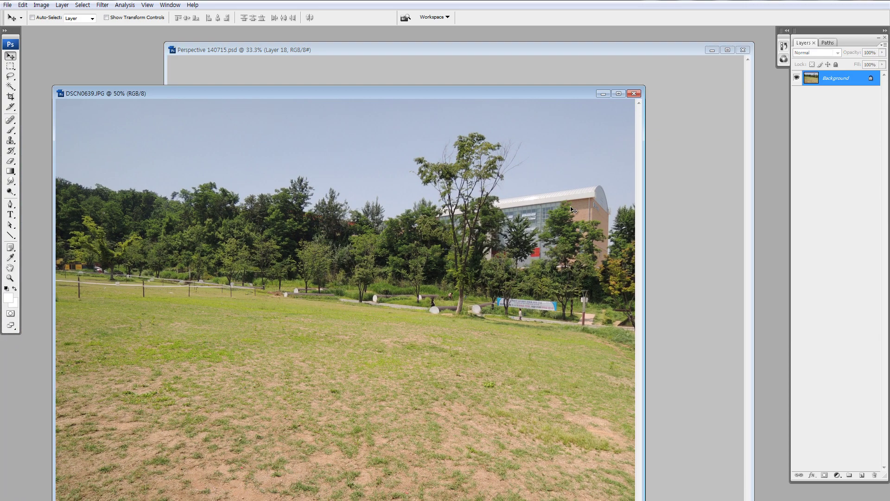
{"action": "left_click", "coordinate": [82, 5]}
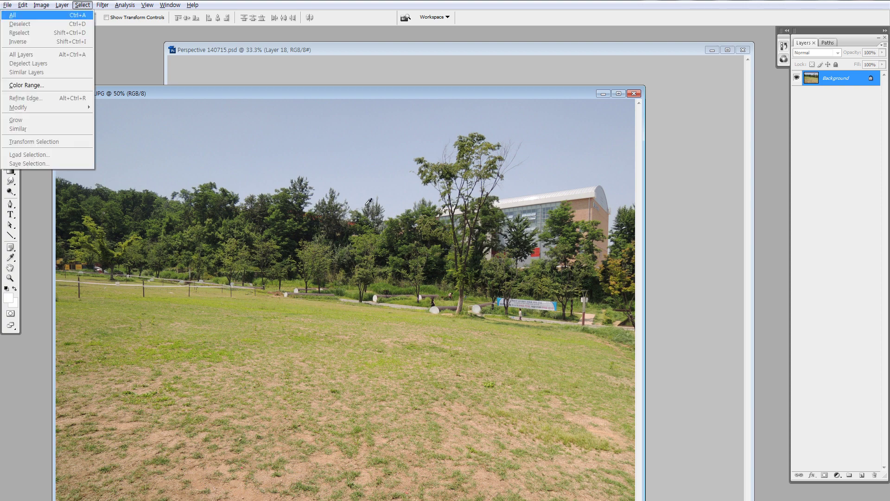
{"action": "left_click", "coordinate": [93, 86]}
{"action": "left_click", "coordinate": [238, 139]}
{"action": "left_click", "coordinate": [483, 148]}
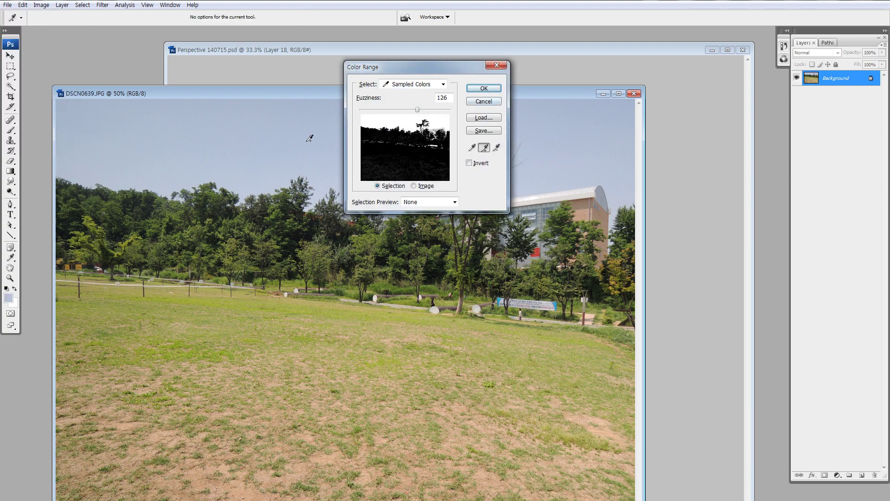
{"action": "left_click", "coordinate": [493, 90]}
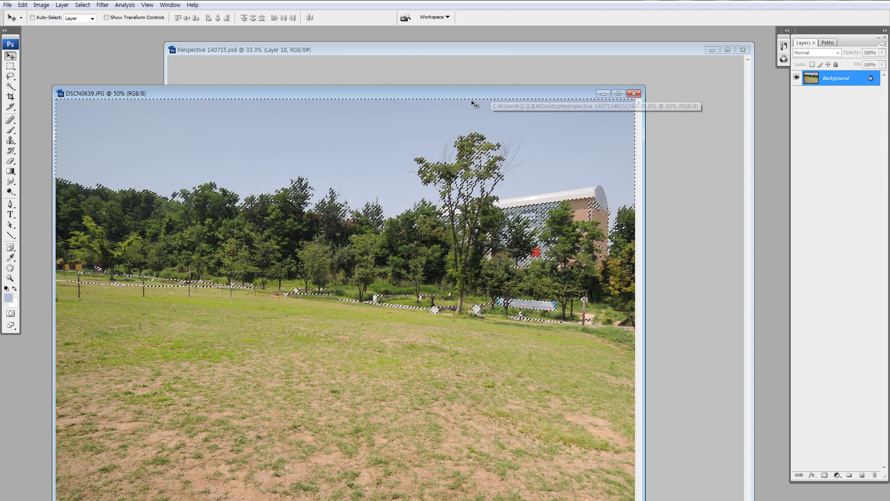
{"action": "key", "text": "ctrl+j"}
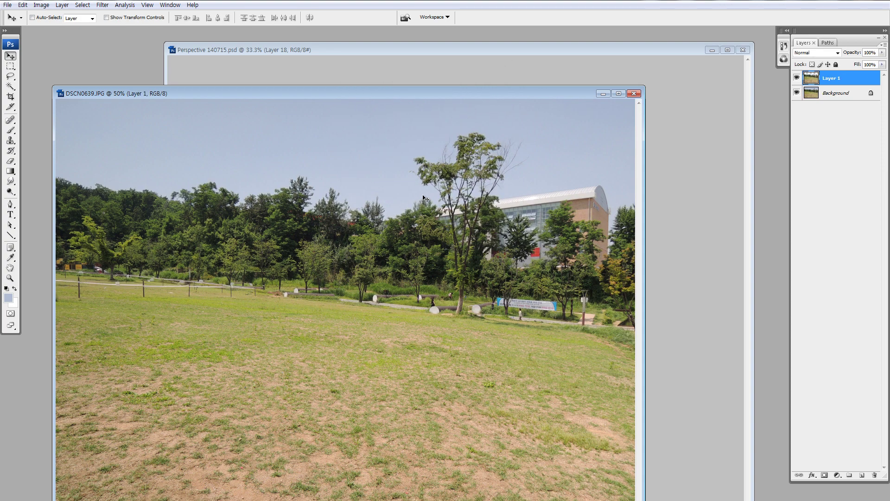
Bring the cut-out tree layer into Perspective 140715.psd and scale it down to fit behind the right side of the house
{"action": "left_click_drag", "start_coordinate": [484, 266], "coordinate": [469, 319]}
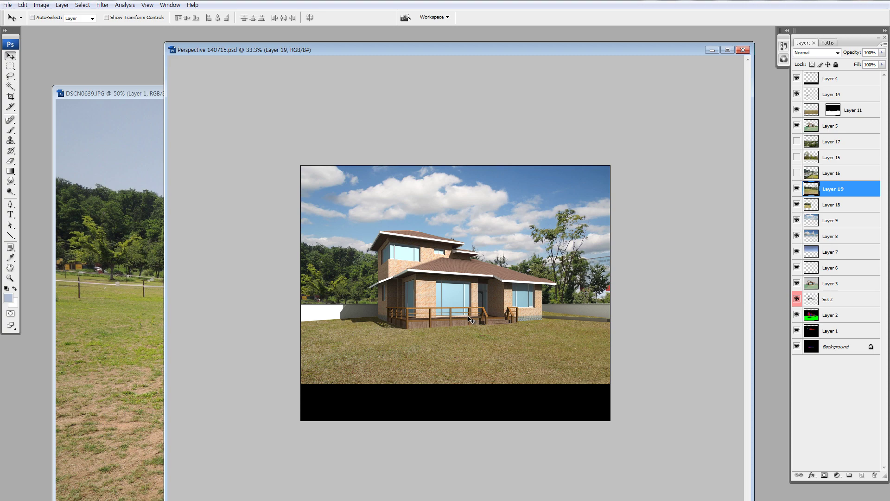
{"action": "key", "text": "ctrl+t"}
{"action": "left_click_drag", "start_coordinate": [292, 476], "coordinate": [525, 326]}
{"action": "key", "text": "Return"}
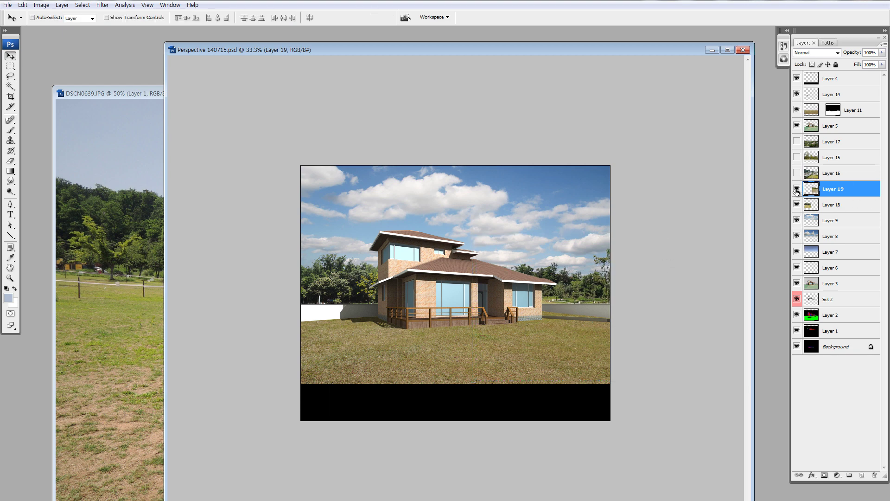
Compare the background options by toggling the visibility of Layers 15 to 19, ending with only Layers 18 and 19 of these shown
{"action": "left_click_drag", "start_coordinate": [797, 205], "coordinate": [797, 189]}
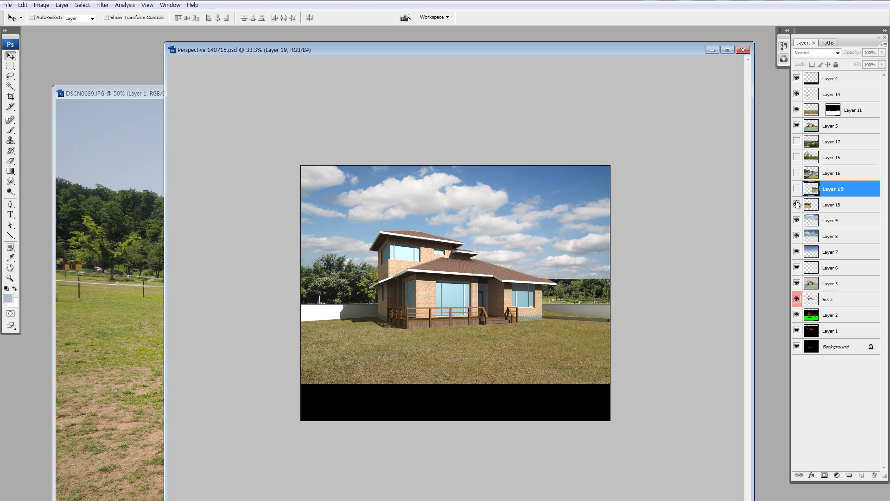
{"action": "left_click", "coordinate": [797, 173]}
{"action": "left_click", "coordinate": [797, 157]}
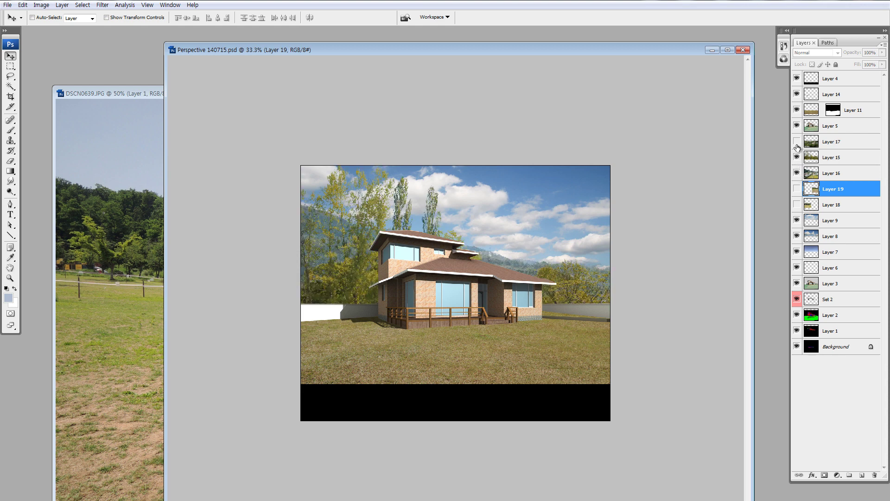
{"action": "left_click", "coordinate": [797, 141]}
{"action": "left_click", "coordinate": [797, 157]}
{"action": "left_click", "coordinate": [797, 173]}
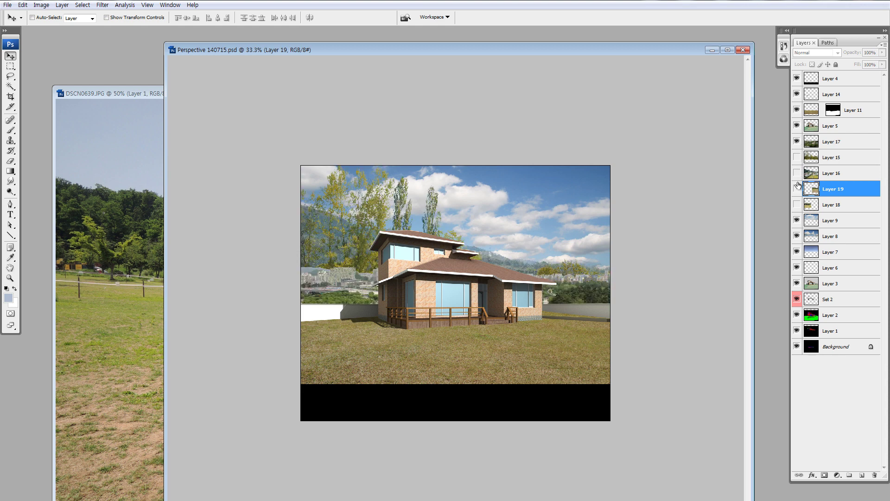
{"action": "left_click", "coordinate": [797, 188]}
{"action": "left_click", "coordinate": [797, 142]}
{"action": "left_click", "coordinate": [797, 205]}
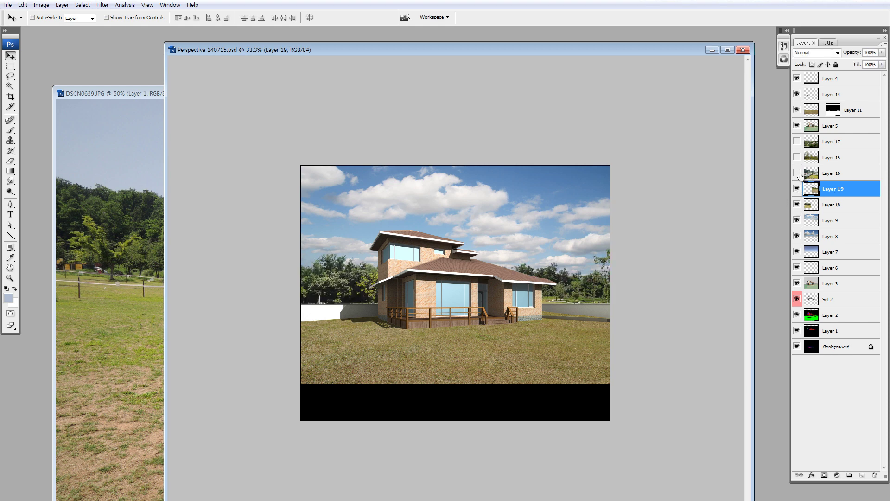
Show Layer 16, place it below Layer 18 and lower its mountains slightly behind the trees
{"action": "left_click", "coordinate": [797, 173]}
{"action": "left_click_drag", "start_coordinate": [831, 173], "coordinate": [831, 208]}
{"action": "left_click_drag", "start_coordinate": [531, 256], "coordinate": [534, 270]}
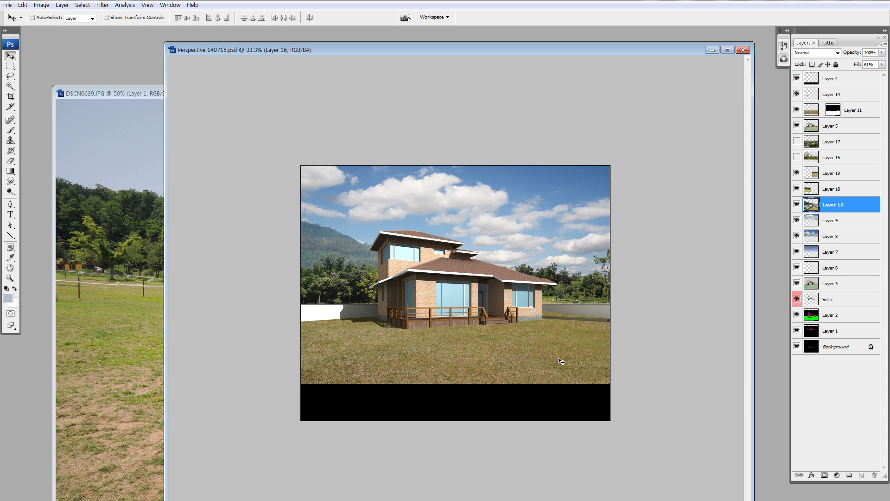
Nudge the clouds of Layer 9 slightly to the left and delete the unused background Layers 16, 15 and 17
{"action": "left_click_drag", "start_coordinate": [530, 232], "coordinate": [526, 230]}
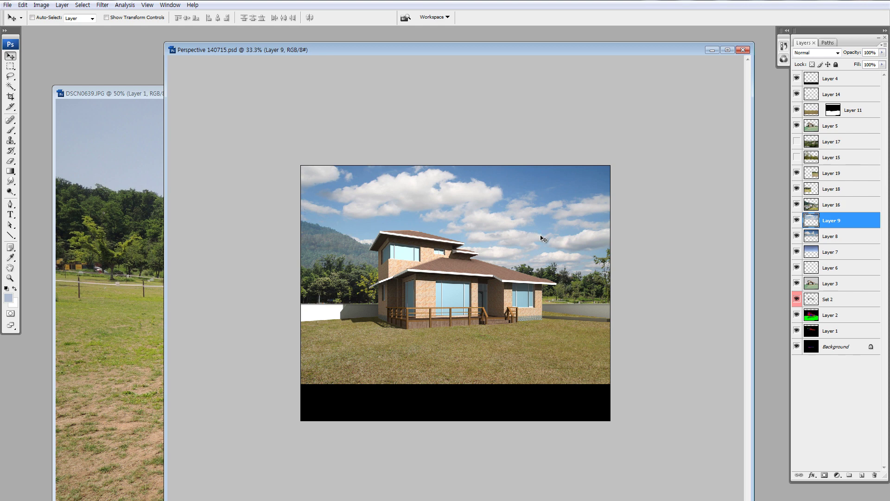
{"action": "left_click", "coordinate": [357, 249], "text": "ctrl"}
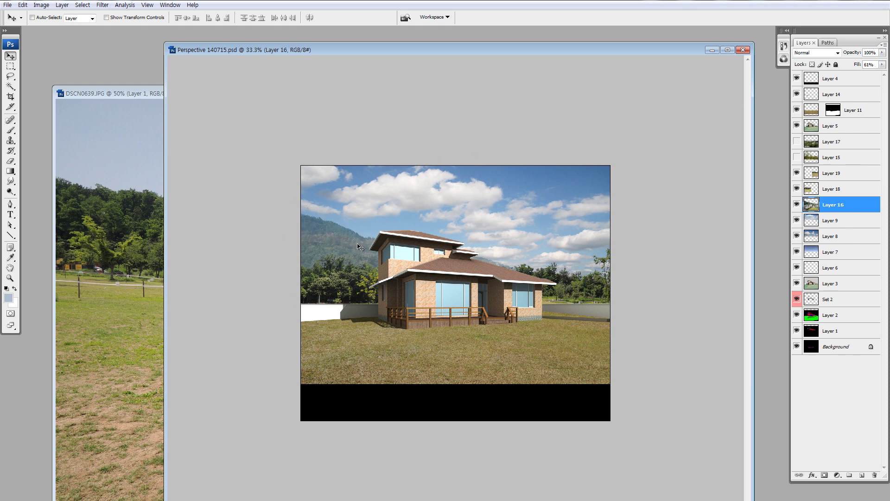
{"action": "key", "text": "Delete"}
{"action": "left_click", "coordinate": [818, 160]}
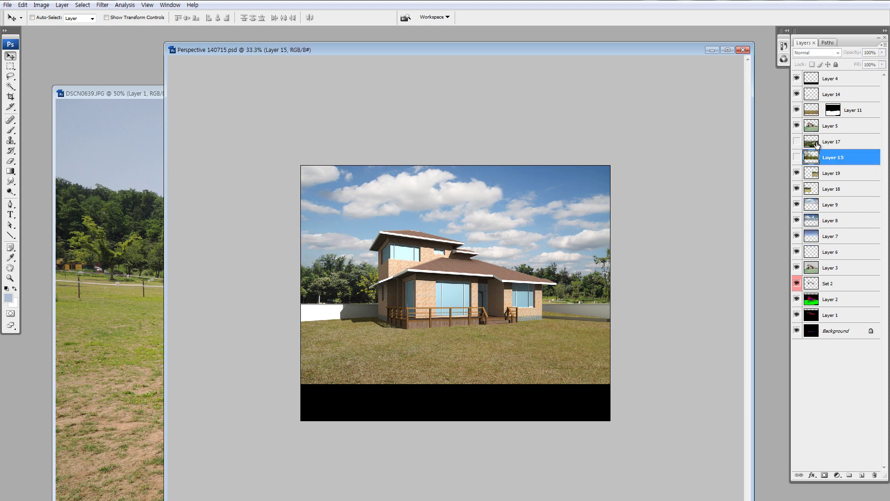
{"action": "left_click", "coordinate": [817, 145], "text": "shift"}
{"action": "key", "text": "Delete"}
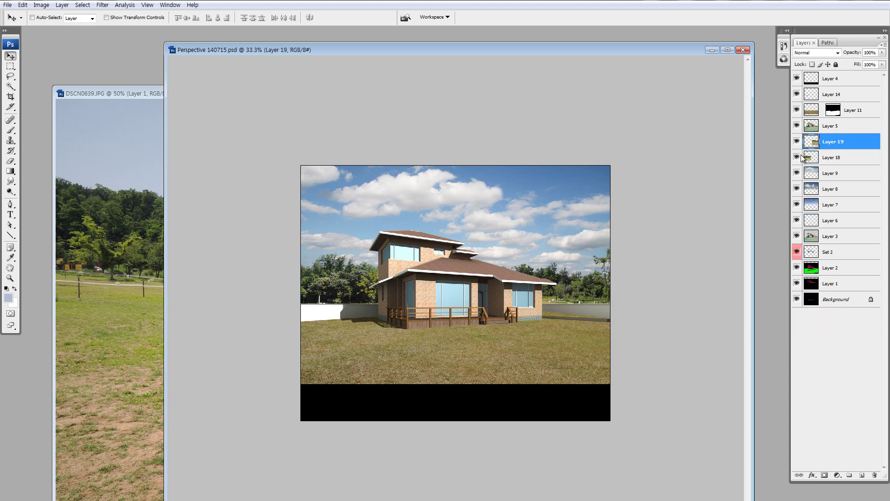
Close the DSCN0639.JPG photo and reposition the Perspective 140715.psd window in the workspace
{"action": "left_click", "coordinate": [136, 249]}
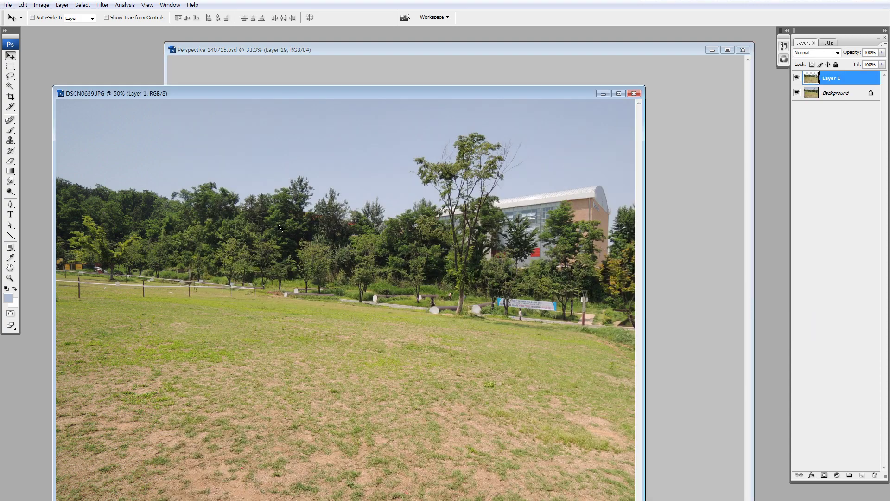
{"action": "left_click", "coordinate": [634, 94]}
{"action": "key", "text": "Return"}
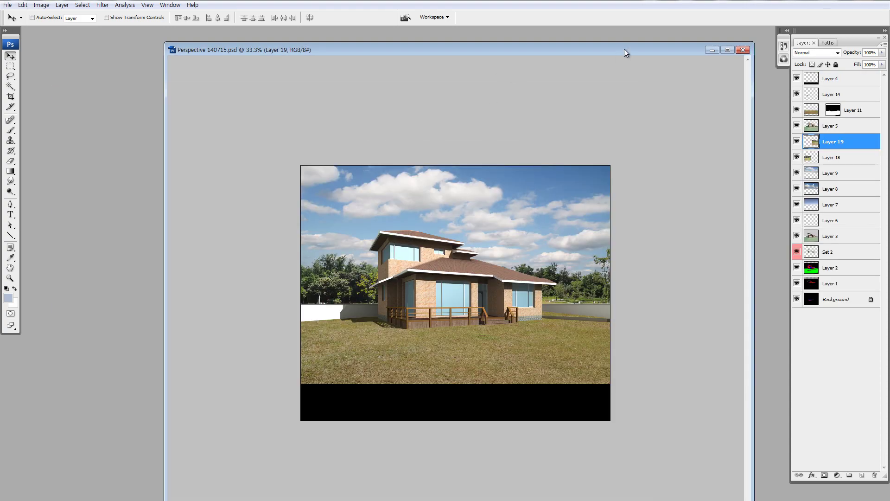
{"action": "left_click_drag", "start_coordinate": [613, 52], "coordinate": [558, 48]}
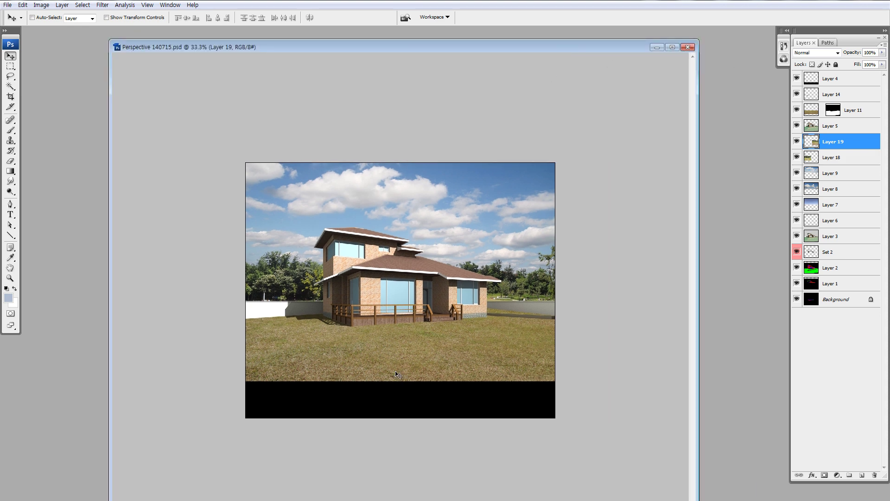
Make the lawn on Layer 11 greener with Color Balance, setting the midtones' magenta-green level to +42
{"action": "left_click", "coordinate": [421, 358], "text": "ctrl"}
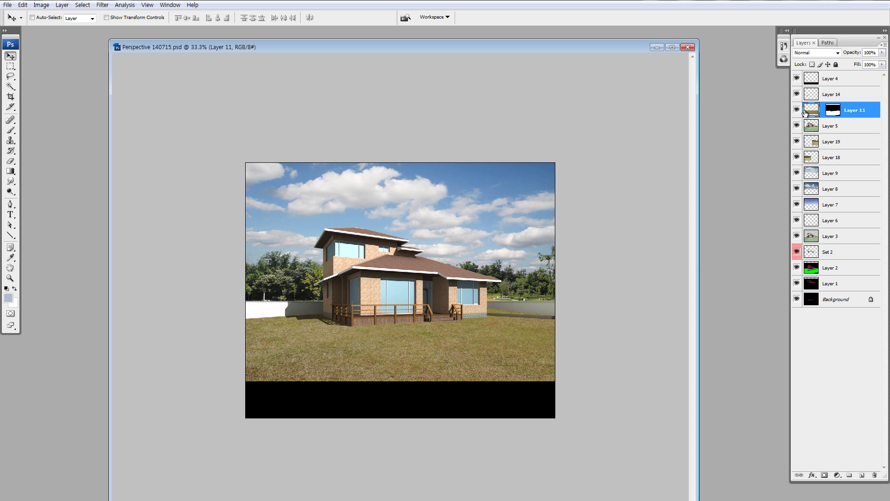
{"action": "key", "text": "ctrl+b"}
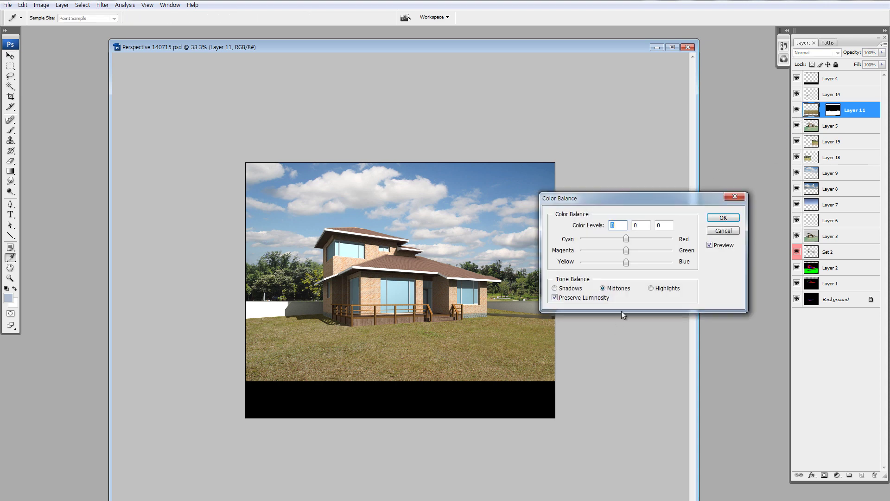
{"action": "left_click", "coordinate": [646, 250]}
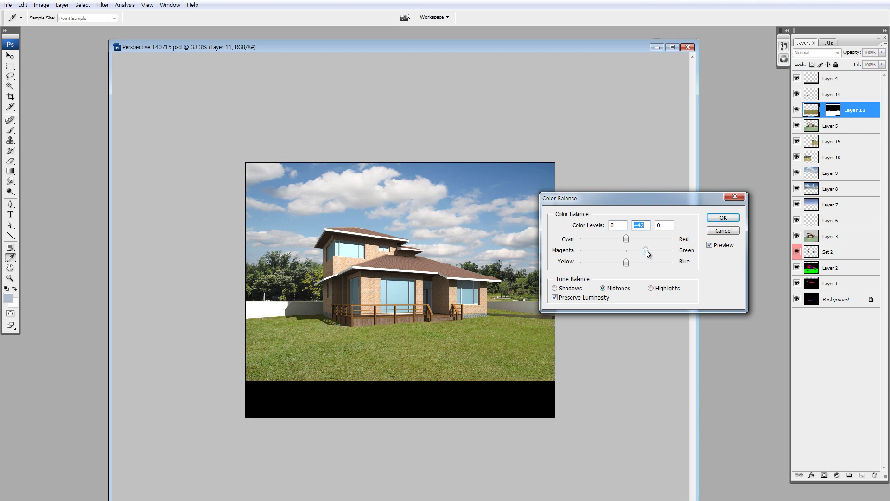
{"action": "left_click", "coordinate": [724, 219]}
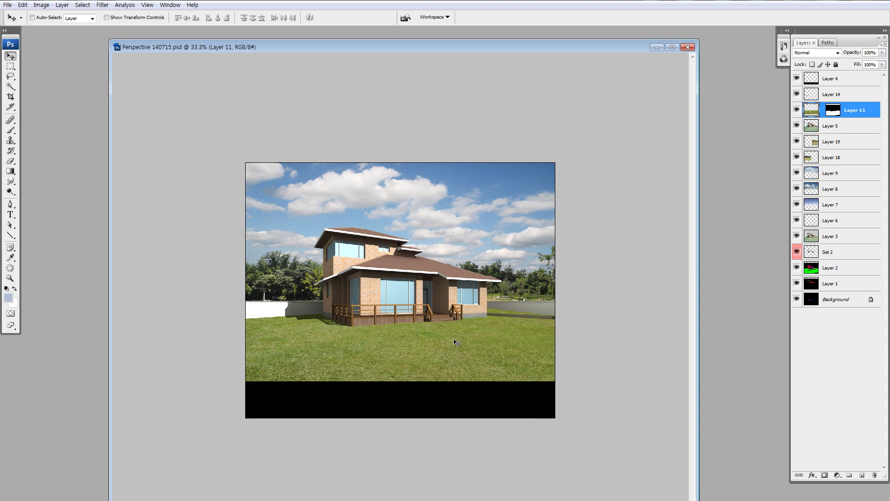
{"action": "left_click_drag", "start_coordinate": [455, 346], "coordinate": [454, 361]}
{"action": "key", "text": "ctrl+z"}
{"action": "key", "text": "ctrl+z"}
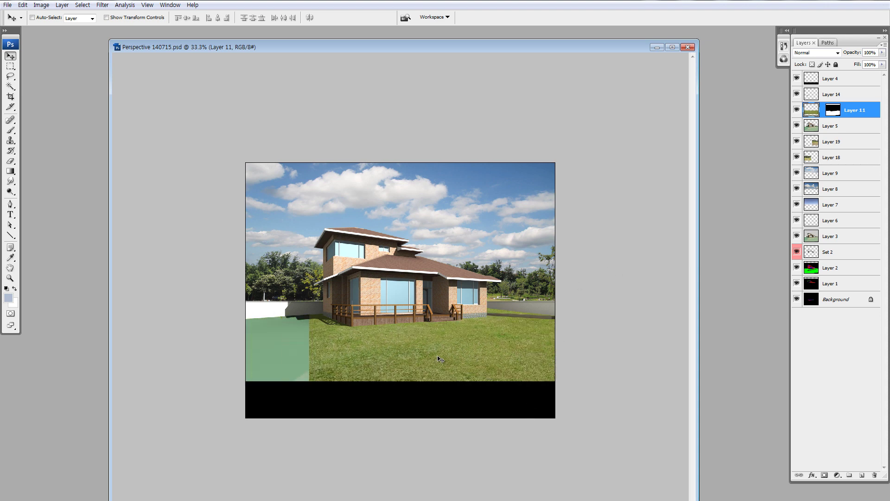
{"action": "key", "text": "ctrl+z"}
{"action": "key", "text": "ctrl+z"}
{"action": "key", "text": "ctrl+z"}
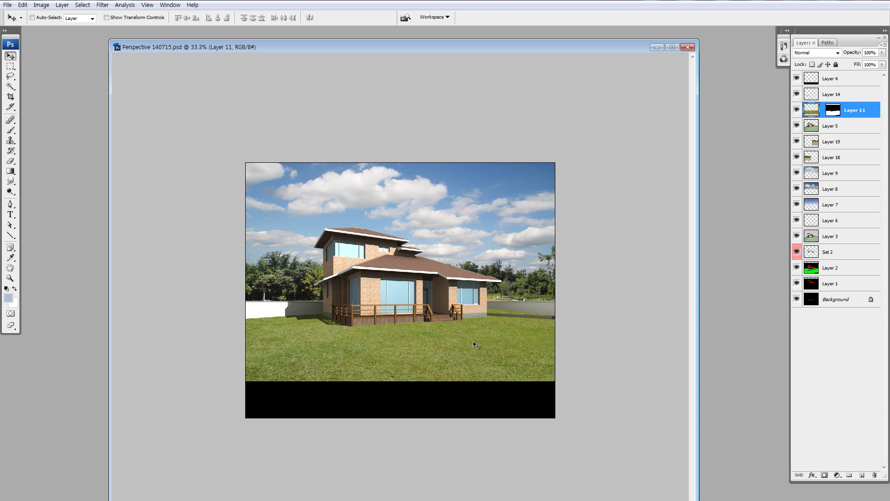
Put Layer 11 into Quick Mask mode with the default black and white colours and activate the Brush at size 600
{"action": "key", "text": "q"}
{"action": "key", "text": "d"}
{"action": "key", "text": "g"}
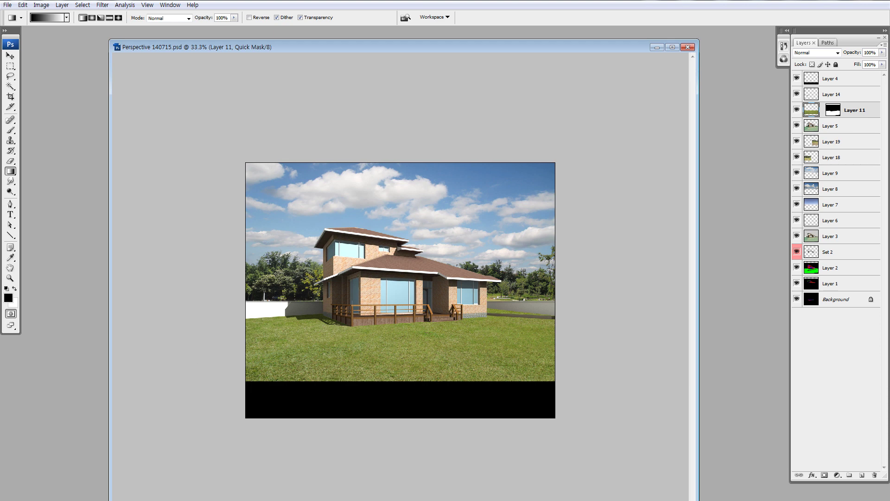
{"action": "key", "text": "q"}
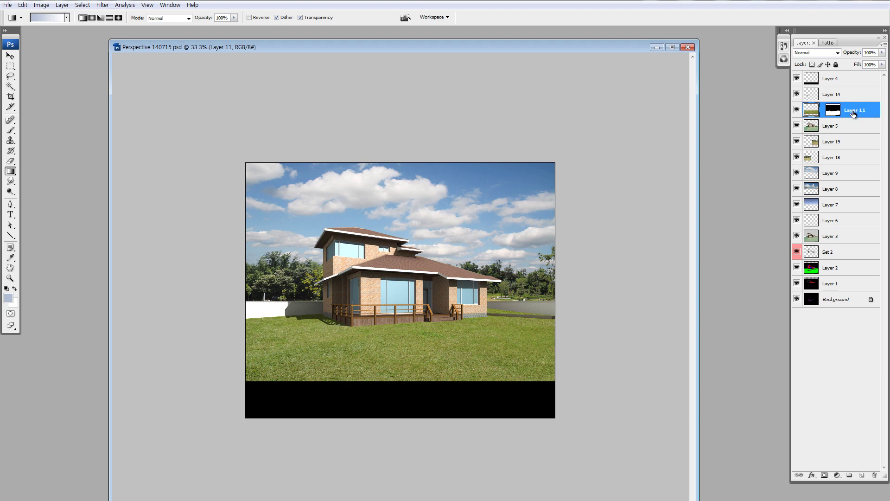
{"action": "key", "text": "q"}
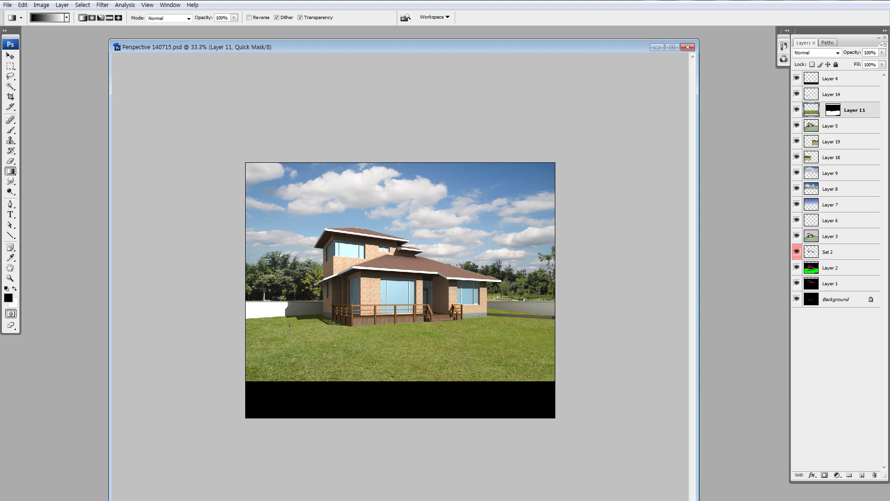
{"action": "key", "text": "b"}
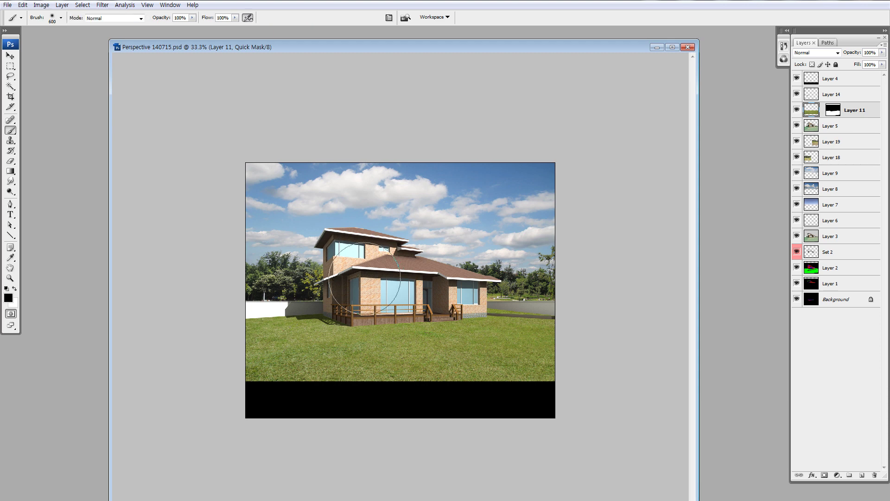
{"action": "mouse_move", "coordinate": [297, 287]}
{"action": "left_mouse_down"}
{"action": "mouse_move", "coordinate": [278, 297]}
{"action": "mouse_move", "coordinate": [271, 395]}
{"action": "left_mouse_up"}
{"action": "key", "text": "ctrl+z"}
{"action": "mouse_move", "coordinate": [288, 210]}
{"action": "left_mouse_down"}
{"action": "mouse_move", "coordinate": [381, 227]}
{"action": "mouse_move", "coordinate": [452, 257]}
{"action": "mouse_move", "coordinate": [394, 239]}
{"action": "left_mouse_up"}
{"action": "key", "text": "ctrl+z"}
{"action": "mouse_move", "coordinate": [292, 293]}
{"action": "left_mouse_down"}
{"action": "mouse_move", "coordinate": [368, 368]}
{"action": "mouse_move", "coordinate": [380, 401]}
{"action": "left_mouse_up"}
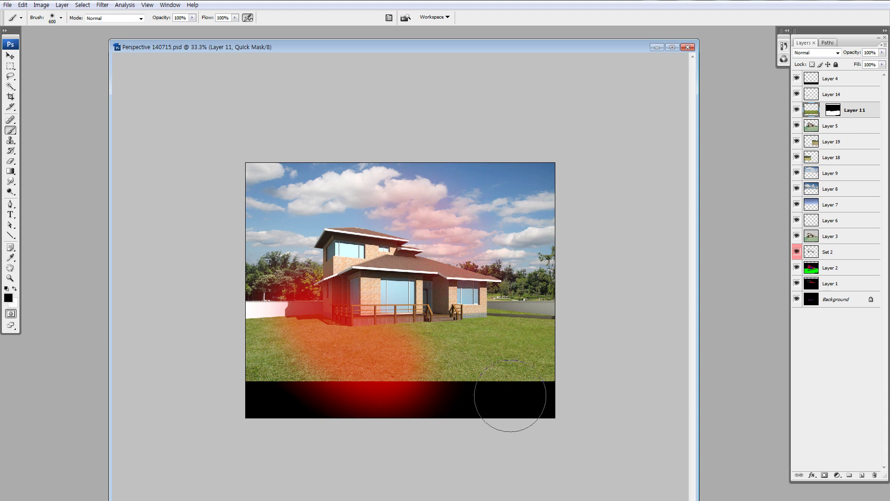
{"action": "key", "text": "ctrl+z"}
{"action": "key", "text": "ctrl+alt+z"}
Paint a soft quick mask along the lawn's left side and foreground, convert it to a selection and lower its Lightness in Hue/Saturation
{"action": "mouse_move", "coordinate": [282, 314]}
{"action": "left_mouse_down"}
{"action": "mouse_move", "coordinate": [232, 365]}
{"action": "mouse_move", "coordinate": [256, 352]}
{"action": "mouse_move", "coordinate": [285, 372]}
{"action": "mouse_move", "coordinate": [324, 377]}
{"action": "mouse_move", "coordinate": [329, 289]}
{"action": "mouse_move", "coordinate": [289, 326]}
{"action": "mouse_move", "coordinate": [367, 394]}
{"action": "mouse_move", "coordinate": [316, 389]}
{"action": "mouse_move", "coordinate": [420, 407]}
{"action": "mouse_move", "coordinate": [308, 368]}
{"action": "mouse_move", "coordinate": [486, 395]}
{"action": "mouse_move", "coordinate": [311, 393]}
{"action": "left_mouse_up"}
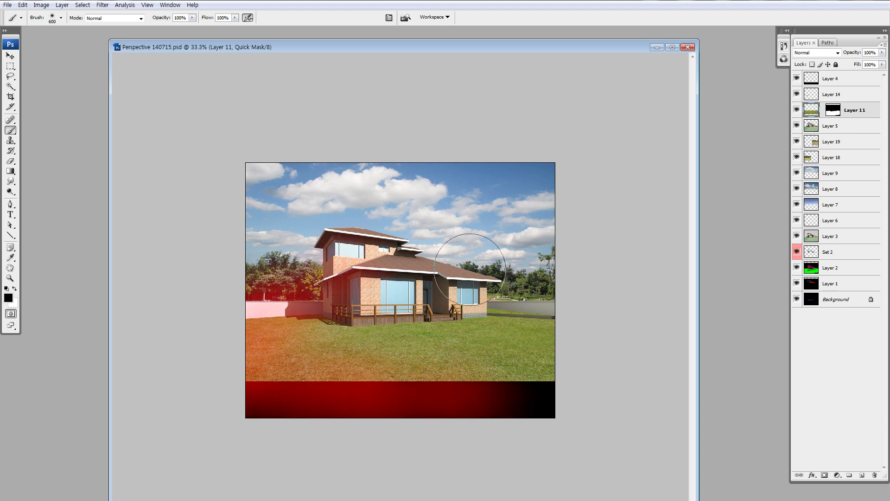
{"action": "key", "text": "q"}
{"action": "key", "text": "ctrl+u"}
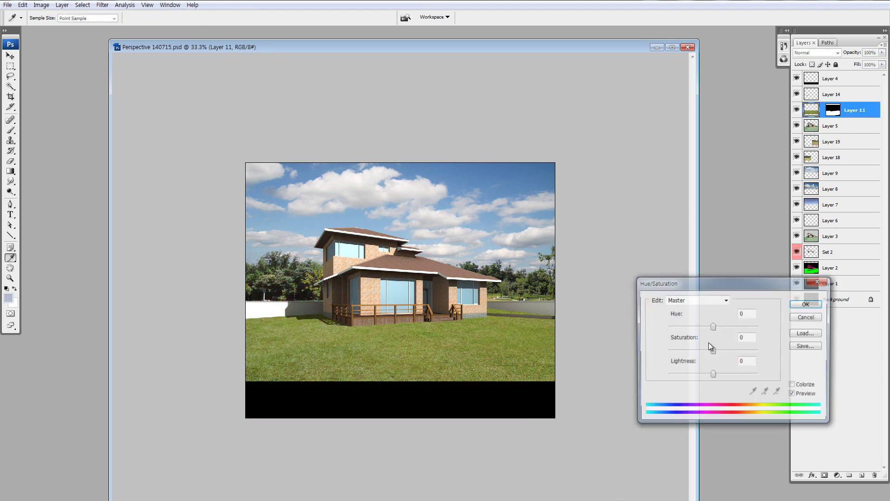
{"action": "left_click_drag", "start_coordinate": [713, 374], "coordinate": [694, 373]}
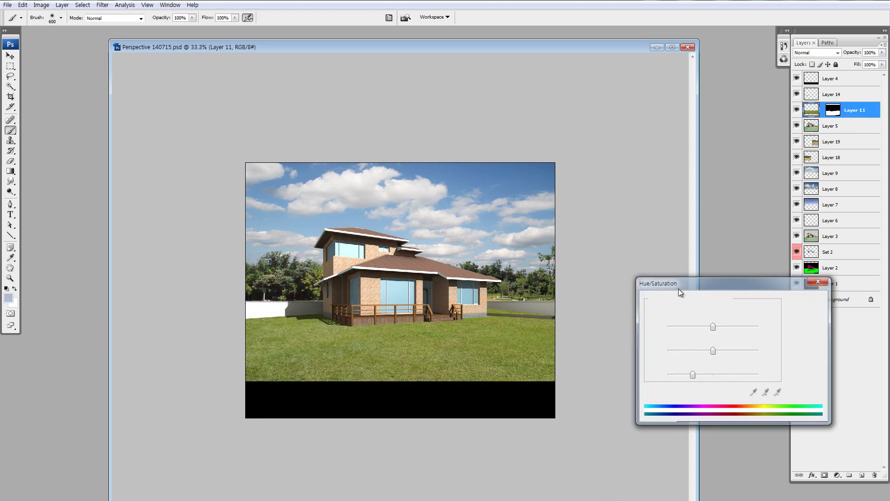
{"action": "key", "text": "Return"}
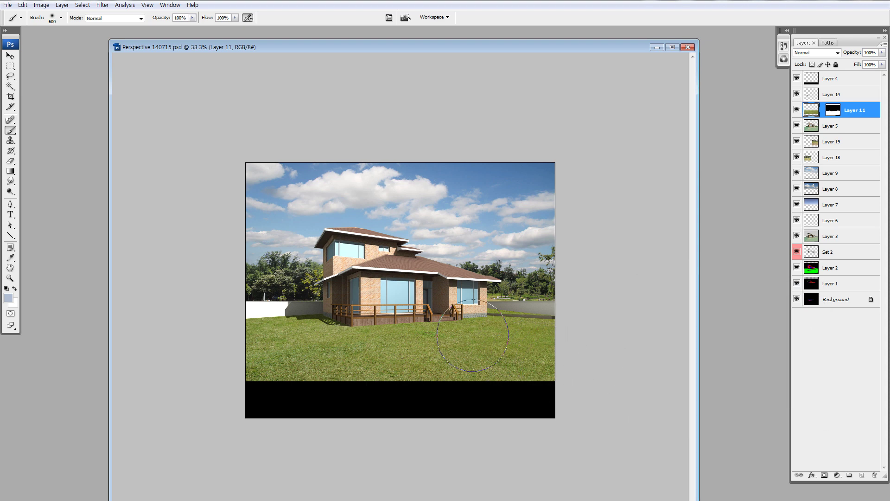
Paint a new quick mask over the lawn's lower left and foreground, finishing with strokes at 30% brush opacity, and exit Quick Mask mode
{"action": "key", "text": "d"}
{"action": "key", "text": "q"}
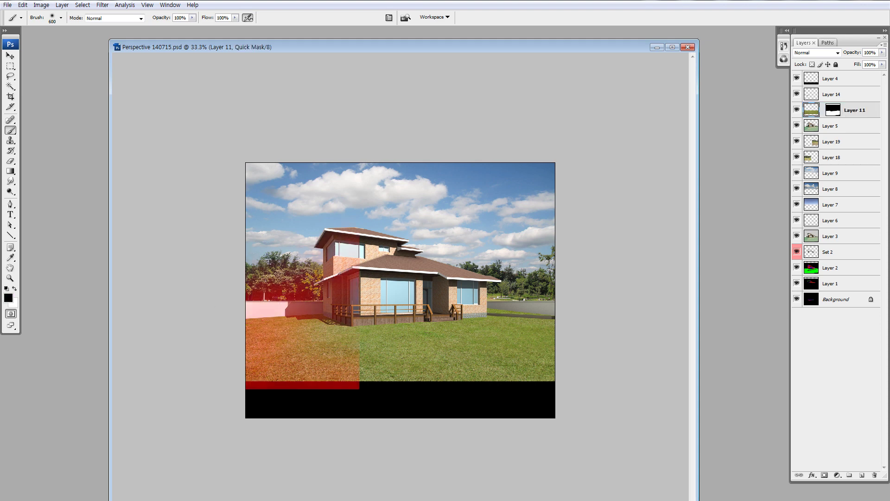
{"action": "mouse_move", "coordinate": [225, 368]}
{"action": "left_mouse_down"}
{"action": "mouse_move", "coordinate": [308, 387]}
{"action": "mouse_move", "coordinate": [442, 397]}
{"action": "left_mouse_up"}
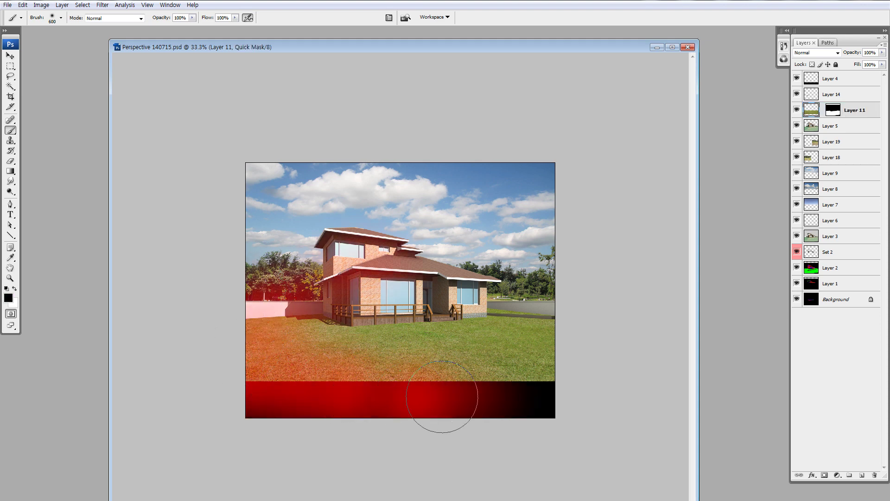
{"action": "left_click_drag", "start_coordinate": [168, 19], "coordinate": [128, 18]}
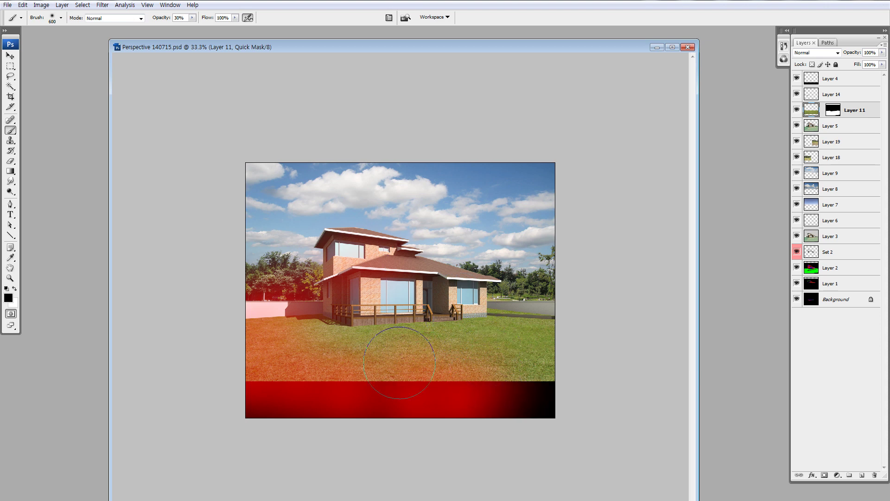
{"action": "mouse_move", "coordinate": [459, 401]}
{"action": "left_mouse_down"}
{"action": "mouse_move", "coordinate": [543, 419]}
{"action": "mouse_move", "coordinate": [483, 387]}
{"action": "left_mouse_up"}
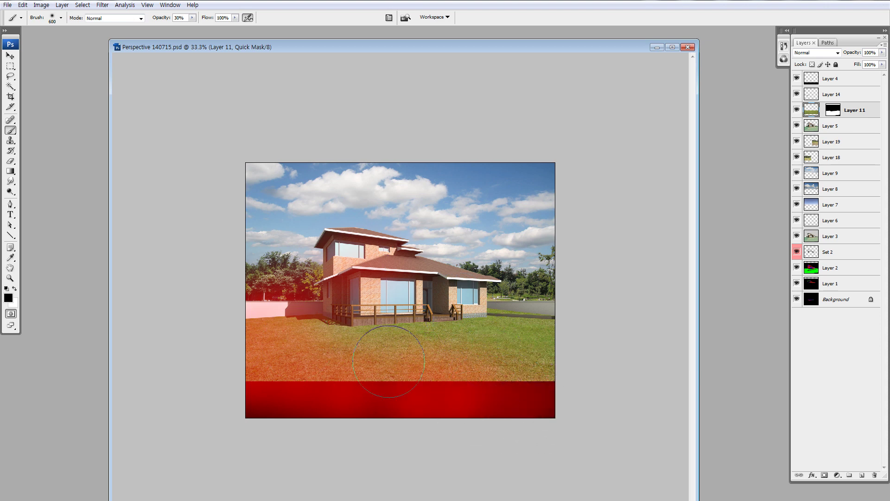
{"action": "key", "text": "q"}
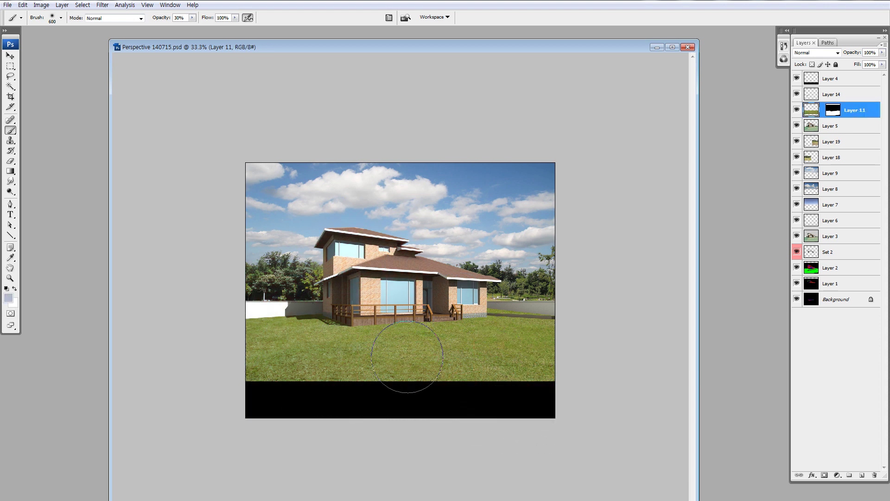
Return Layer 11 to Quick Mask mode with default colours, activate the black-to-white Gradient tool and shift the document window slightly
{"action": "key", "text": "q"}
{"action": "key", "text": "d"}
{"action": "key", "text": "g"}
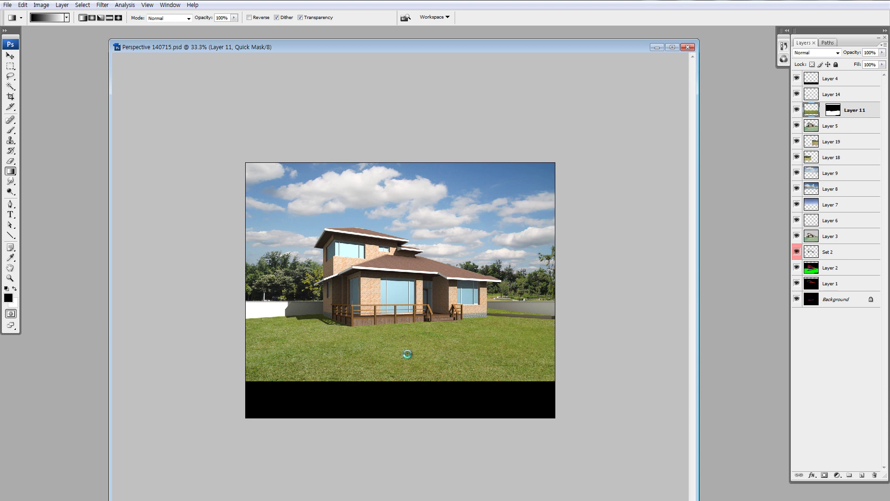
{"action": "key", "text": "q"}
{"action": "key", "text": "q"}
{"action": "left_click", "coordinate": [69, 17]}
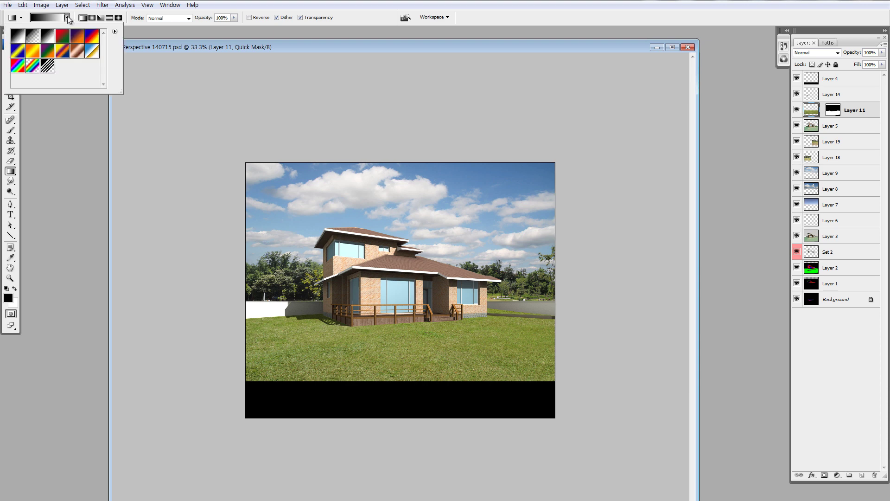
{"action": "left_click", "coordinate": [68, 18]}
{"action": "left_click_drag", "start_coordinate": [174, 44], "coordinate": [170, 36]}
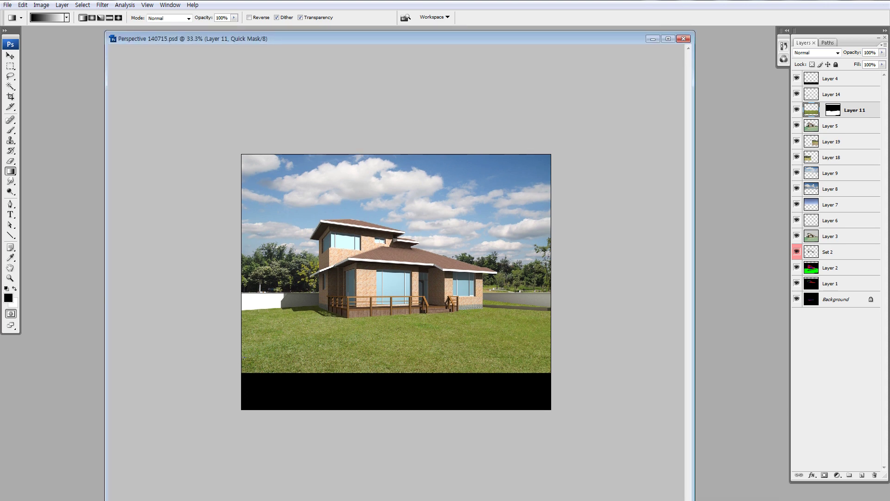
{"action": "key", "text": "m"}
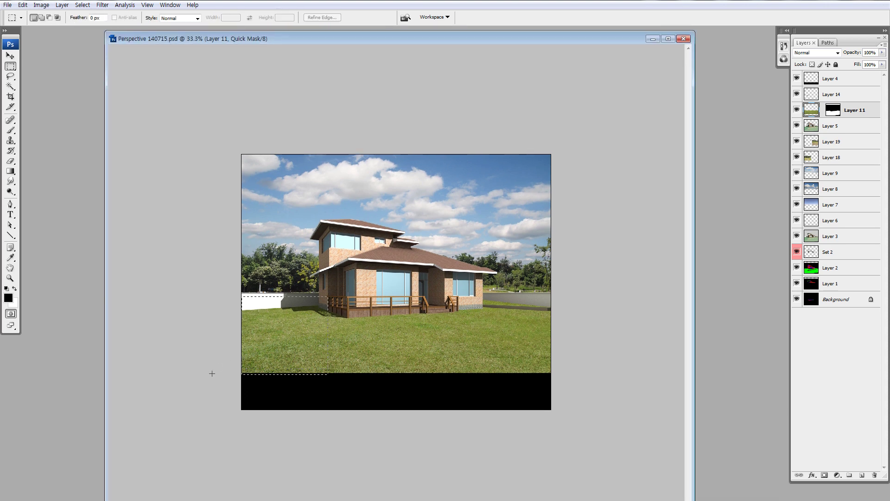
{"action": "left_click_drag", "start_coordinate": [210, 376], "coordinate": [328, 296]}
{"action": "left_click", "coordinate": [348, 334]}
{"action": "key", "text": "g"}
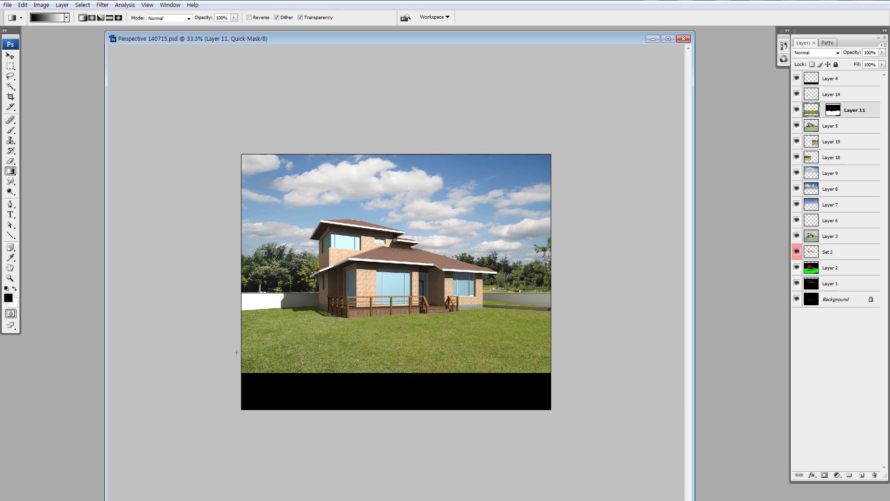
Mask the left part of the image with a black-to-white gradient fading out before the middle, and convert the quick mask to a selection
{"action": "left_click_drag", "start_coordinate": [378, 330], "coordinate": [378, 330]}
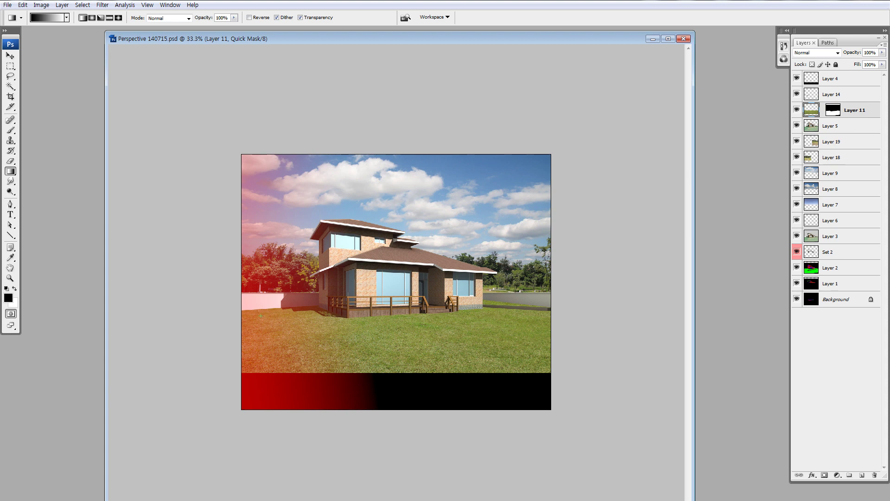
{"action": "key", "text": "q"}
{"action": "key", "text": "q"}
{"action": "key", "text": "q"}
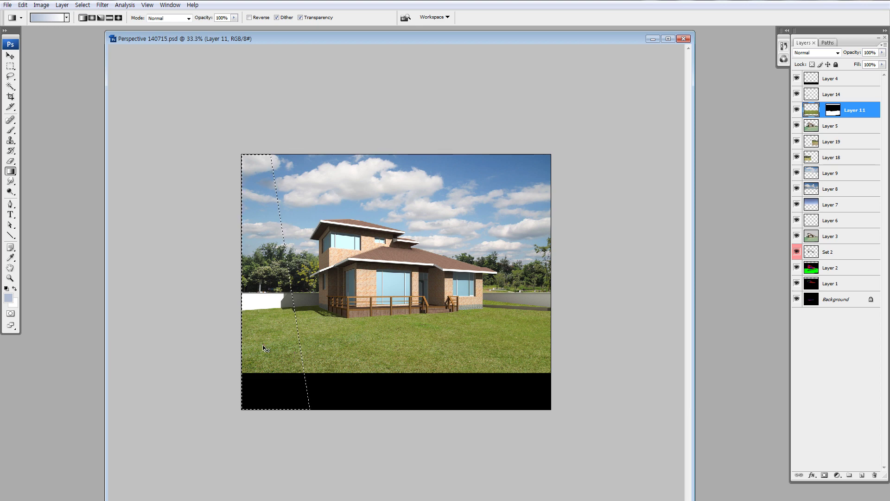
Clear the selection outline and darken the lawn on Layer 11 by lowering the Lightness in Hue/Saturation
{"action": "key", "text": "ctrl+d"}
{"action": "key", "text": "ctrl+u"}
{"action": "left_click_drag", "start_coordinate": [712, 375], "coordinate": [692, 377]}
{"action": "key", "text": "Return"}
{"action": "key", "text": "g"}
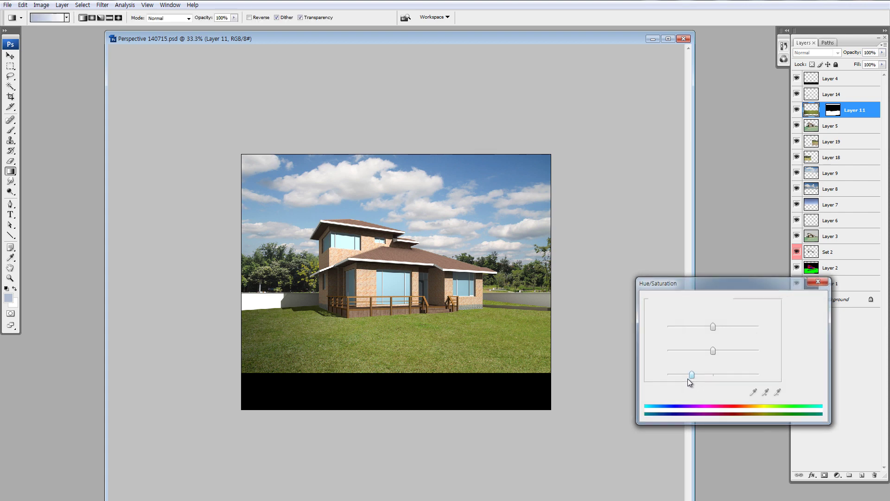
Try black-to-white quick mask gradients of different lengths and directions over the lawn, from the left edge, right edge and lower-left corner
{"action": "key", "text": "q"}
{"action": "left_click_drag", "start_coordinate": [260, 327], "coordinate": [376, 328]}
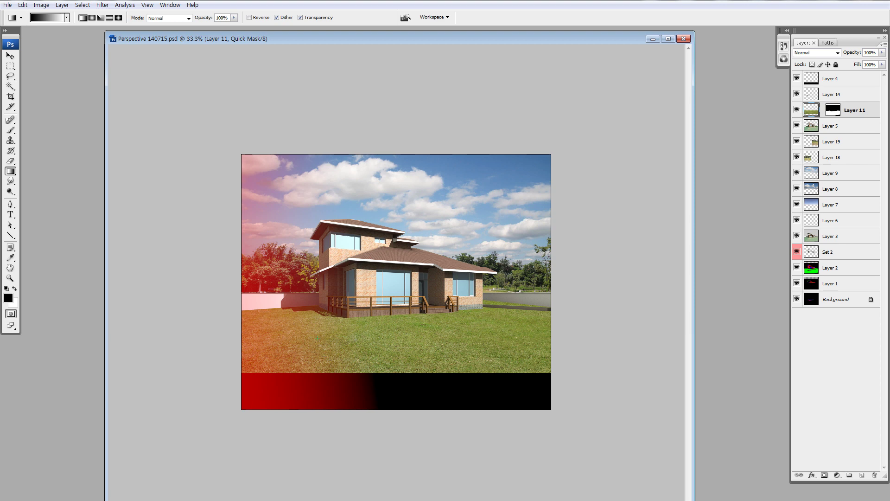
{"action": "left_click_drag", "start_coordinate": [295, 359], "coordinate": [335, 337]}
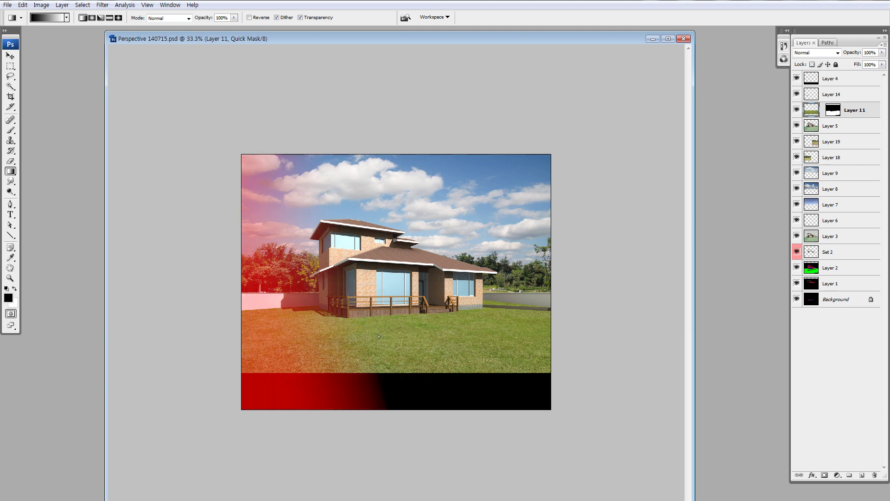
{"action": "left_click_drag", "start_coordinate": [244, 354], "coordinate": [427, 304]}
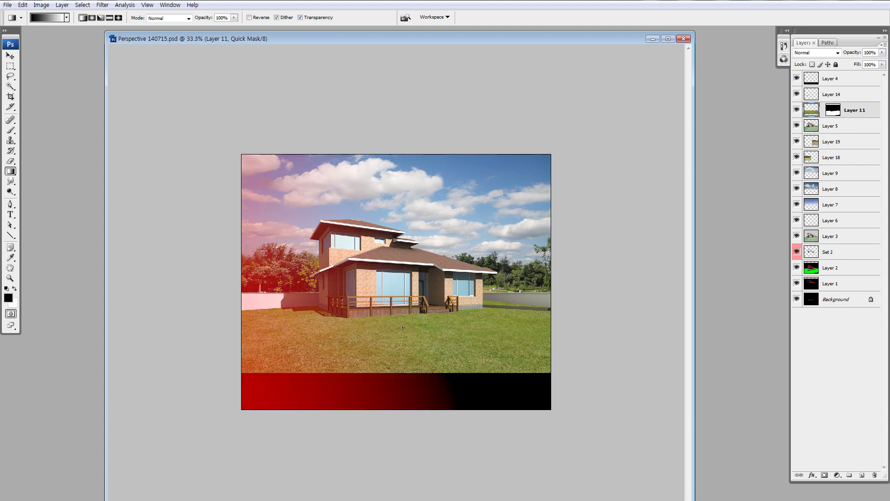
{"action": "left_click_drag", "start_coordinate": [542, 339], "coordinate": [378, 345]}
{"action": "left_click_drag", "start_coordinate": [310, 335], "coordinate": [349, 341]}
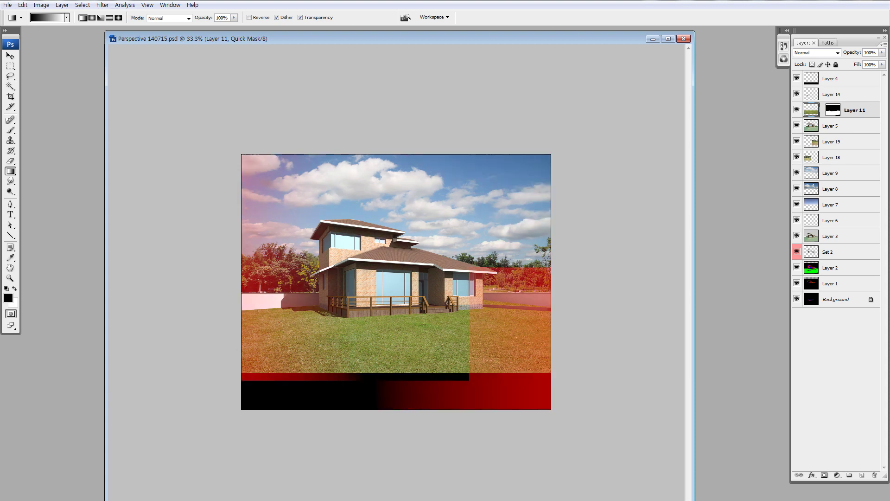
{"action": "left_click_drag", "start_coordinate": [254, 391], "coordinate": [274, 329]}
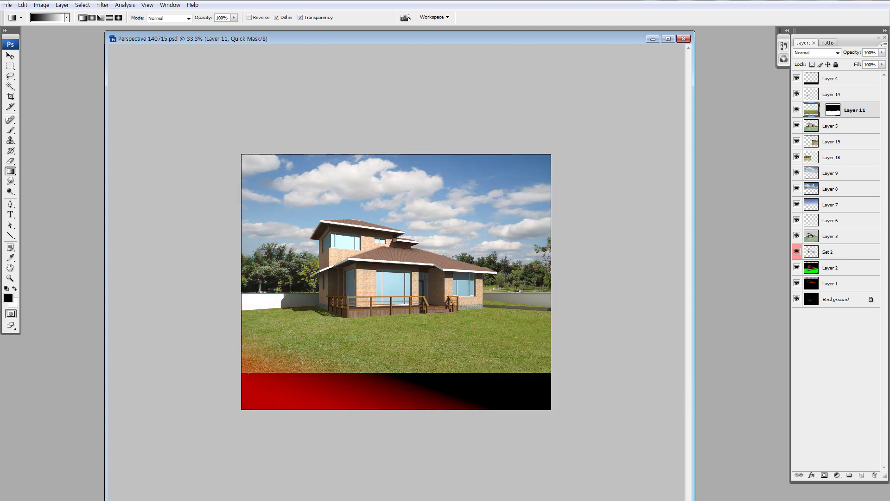
{"action": "left_click_drag", "start_coordinate": [254, 357], "coordinate": [290, 319]}
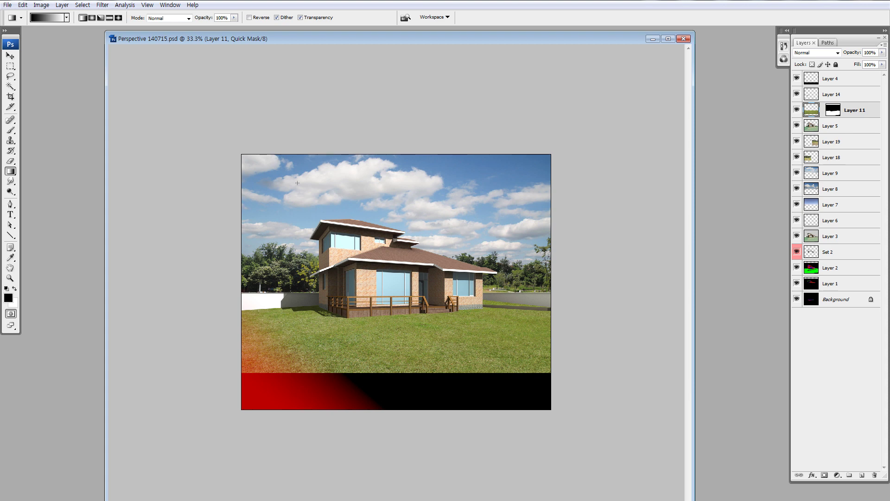
{"action": "left_click", "coordinate": [67, 18]}
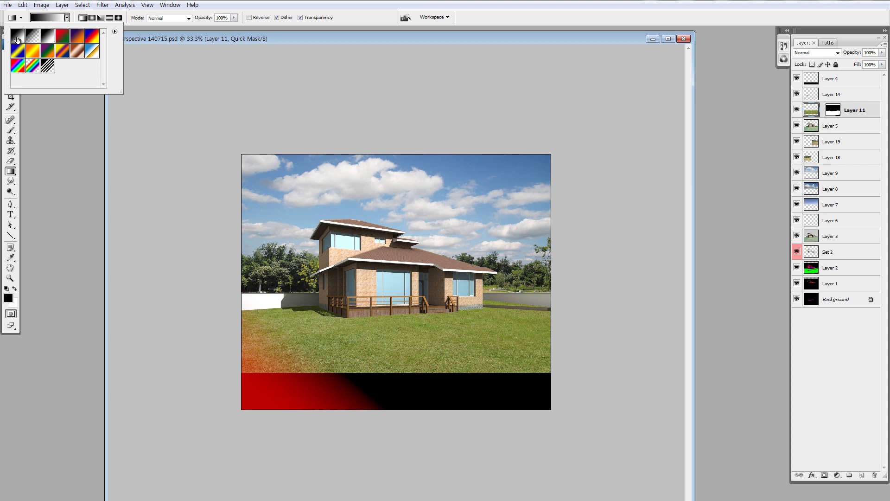
{"action": "double_click", "coordinate": [19, 37]}
{"action": "left_click", "coordinate": [59, 19]}
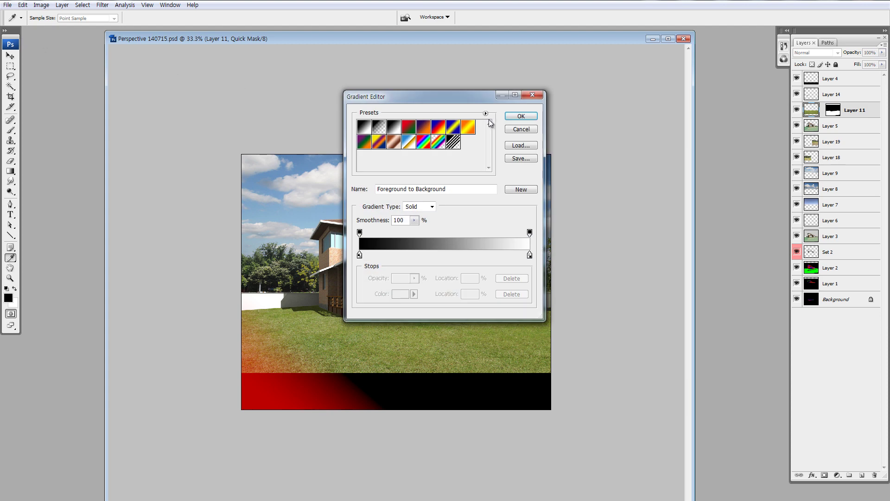
{"action": "left_click", "coordinate": [532, 95]}
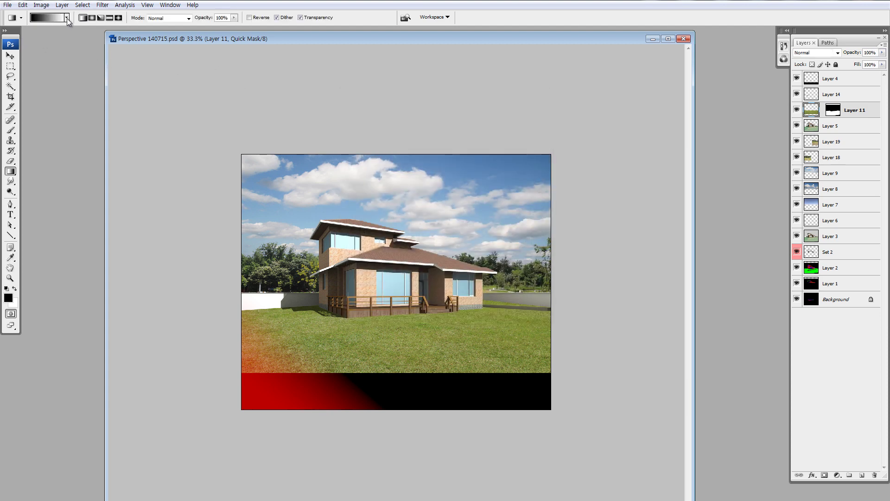
Compare the first two gradient presets and set the Gradient tool to the black-to-transparent one
{"action": "left_click", "coordinate": [66, 18]}
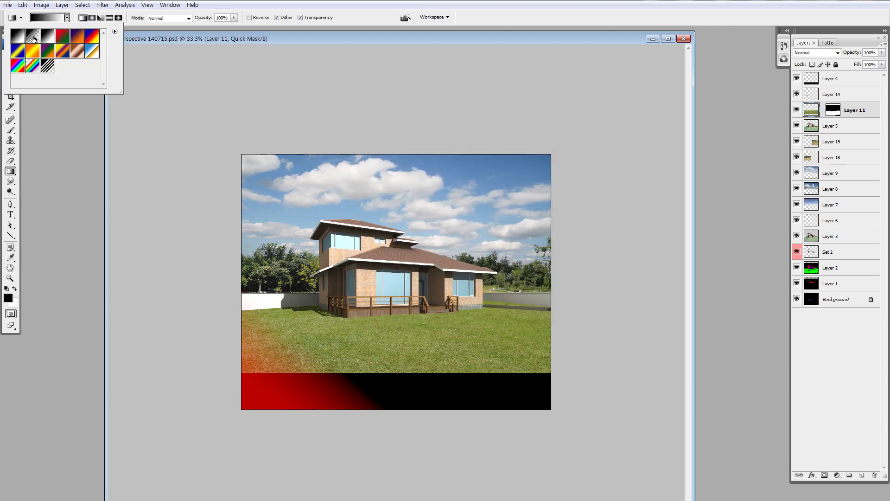
{"action": "left_click", "coordinate": [33, 42]}
{"action": "left_click", "coordinate": [19, 37]}
{"action": "left_click", "coordinate": [33, 37]}
{"action": "left_click", "coordinate": [19, 39]}
{"action": "left_click", "coordinate": [34, 37]}
{"action": "left_click", "coordinate": [52, 115]}
{"action": "left_click", "coordinate": [67, 18]}
{"action": "left_click", "coordinate": [60, 125]}
Build up the quick mask with overlapping black-to-transparent gradients from the left, foreground and right, leaving the lawn in front of the house clear
{"action": "left_click_drag", "start_coordinate": [271, 344], "coordinate": [411, 324]}
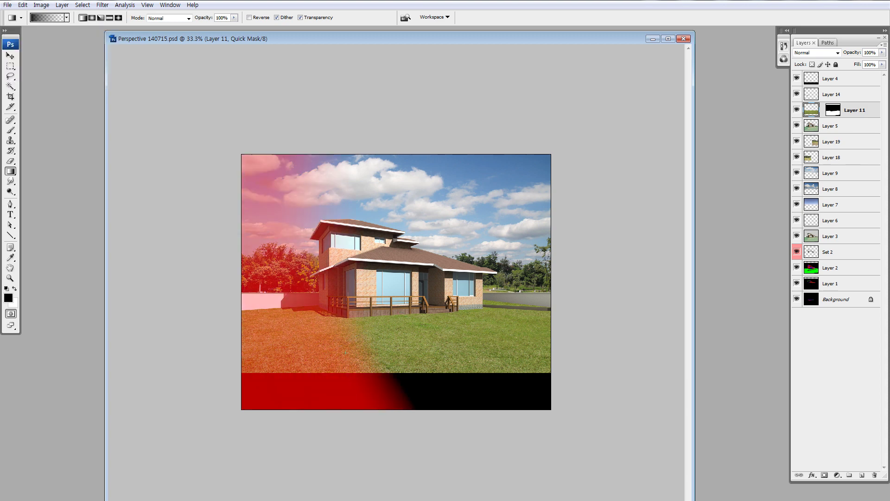
{"action": "left_click_drag", "start_coordinate": [353, 339], "coordinate": [464, 320]}
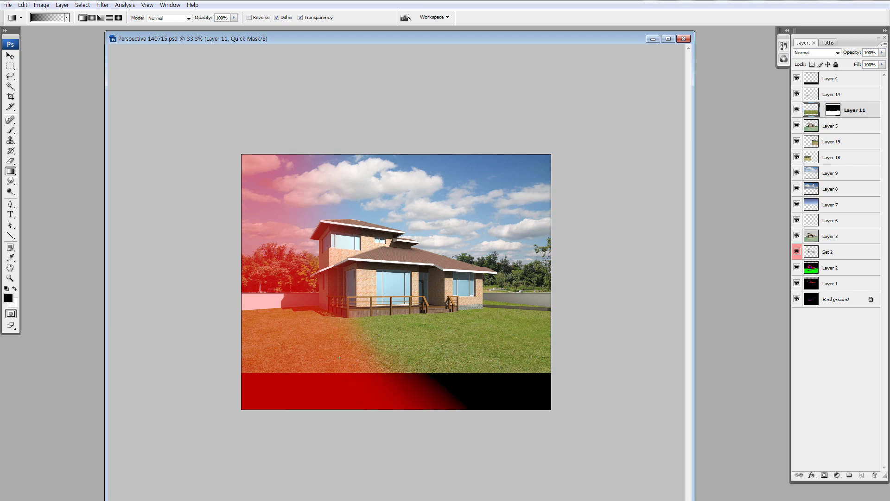
{"action": "left_click_drag", "start_coordinate": [367, 366], "coordinate": [438, 325]}
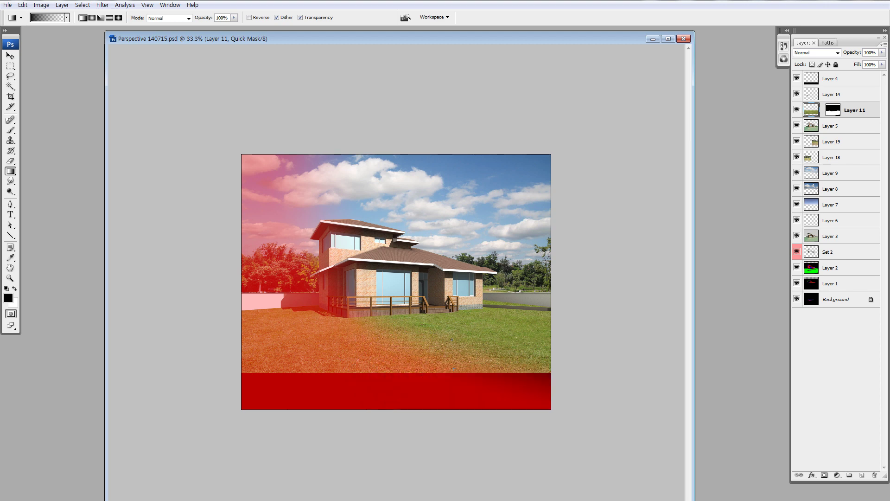
{"action": "left_click_drag", "start_coordinate": [538, 276], "coordinate": [408, 296]}
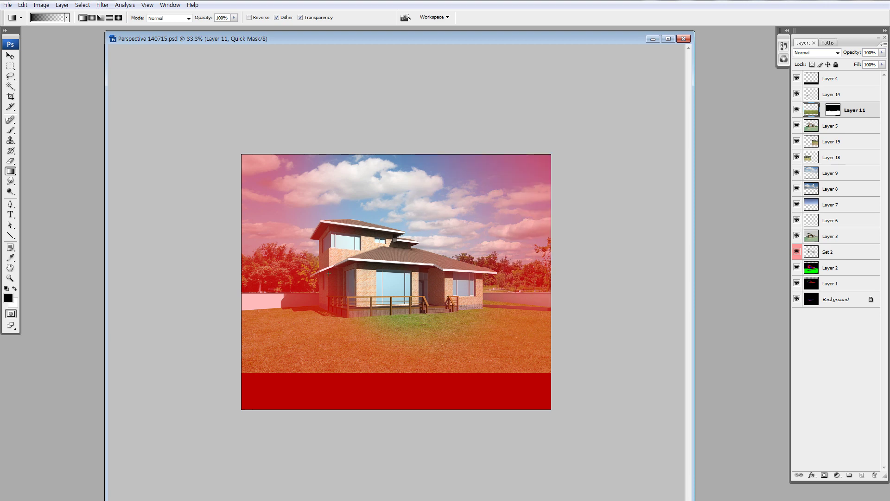
Switch to the Foreground to Background gradient and replace the quick mask with a short diagonal gradient from the image's lower-left corner
{"action": "left_click", "coordinate": [66, 18]}
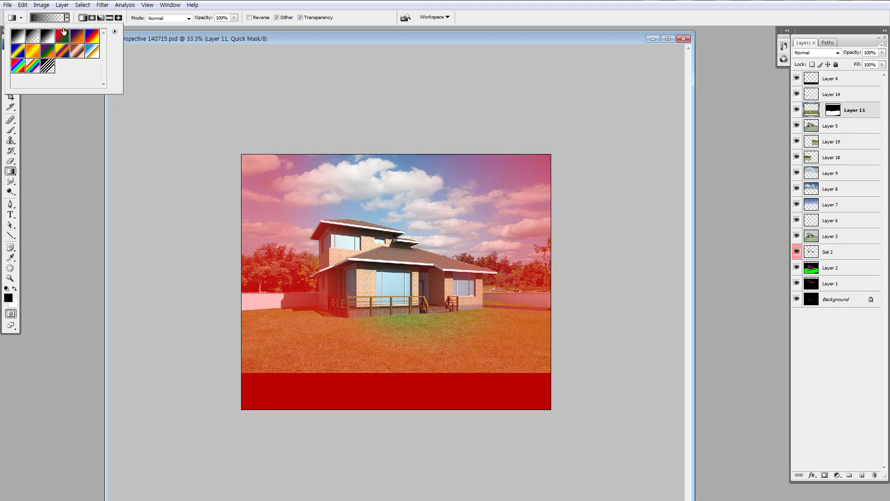
{"action": "left_click", "coordinate": [17, 35]}
{"action": "left_click", "coordinate": [174, 196]}
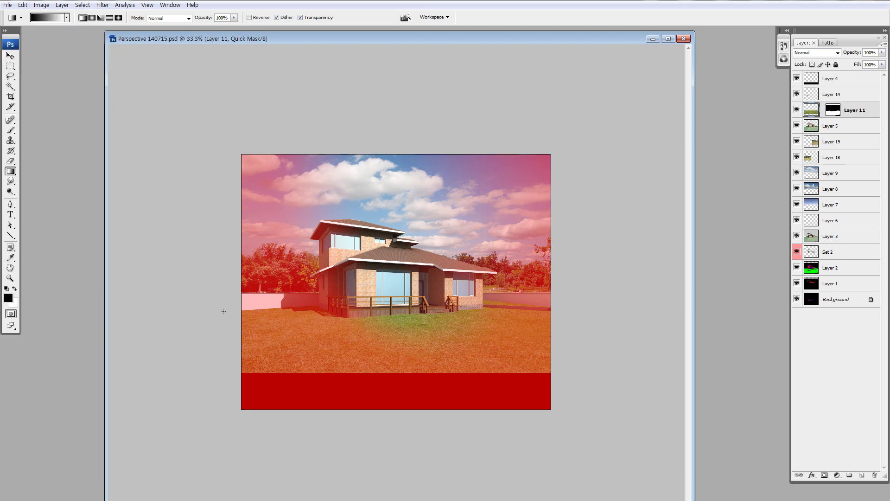
{"action": "left_click_drag", "start_coordinate": [250, 394], "coordinate": [325, 358]}
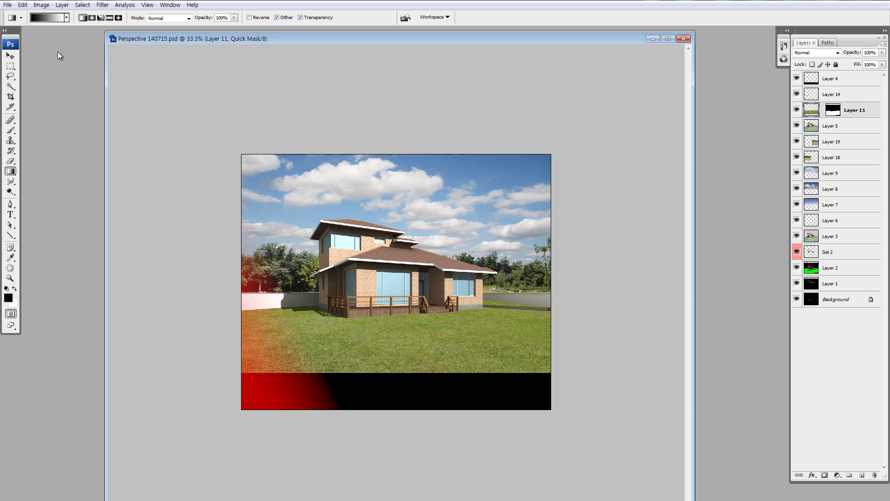
Add Foreground to Transparent gradients to the quick mask from the image's lower-right corner, foreground and left edge, leaving the central lawn clear
{"action": "left_click", "coordinate": [65, 19]}
{"action": "left_click", "coordinate": [32, 36]}
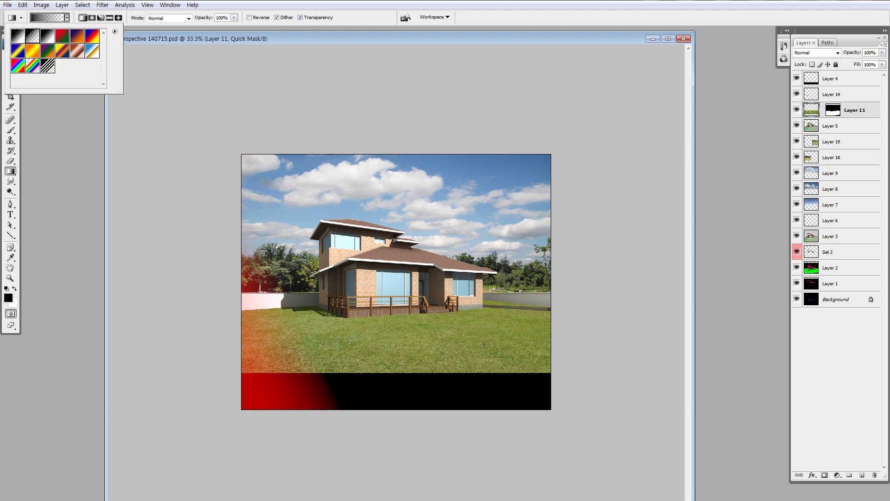
{"action": "left_click", "coordinate": [524, 380]}
{"action": "left_click_drag", "start_coordinate": [546, 402], "coordinate": [468, 344]}
{"action": "left_click_drag", "start_coordinate": [503, 393], "coordinate": [436, 336]}
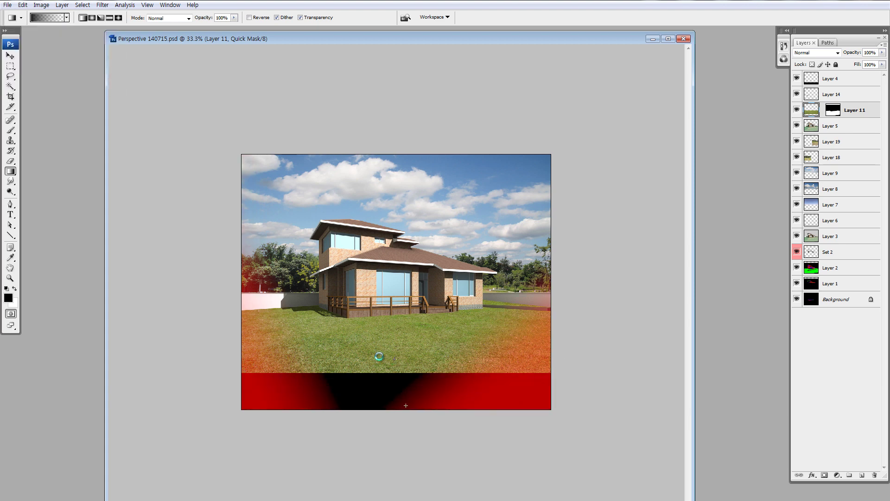
{"action": "left_click_drag", "start_coordinate": [358, 403], "coordinate": [309, 338]}
{"action": "left_click_drag", "start_coordinate": [215, 336], "coordinate": [266, 297]}
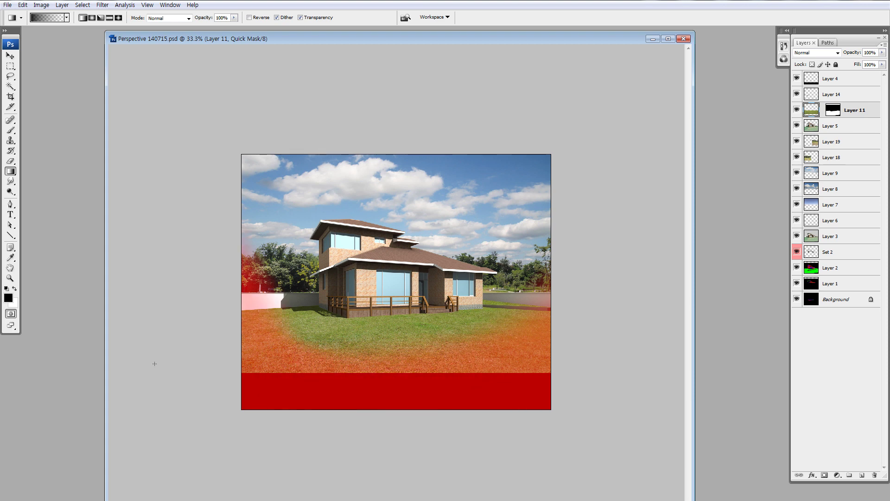
Set the Gradient tool back to the Foreground to Background preset after comparing the first two presets
{"action": "left_click", "coordinate": [66, 18]}
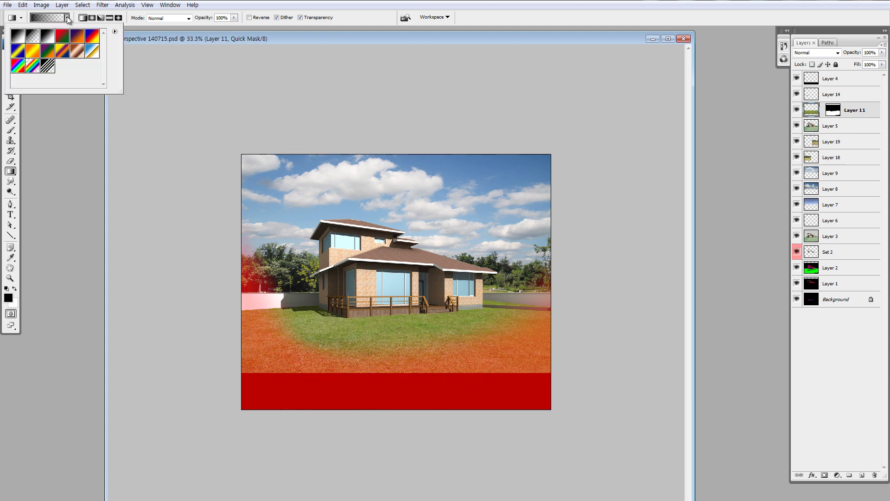
{"action": "left_click", "coordinate": [19, 38]}
{"action": "left_click", "coordinate": [33, 36]}
{"action": "left_click", "coordinate": [19, 39]}
{"action": "left_click", "coordinate": [219, 208]}
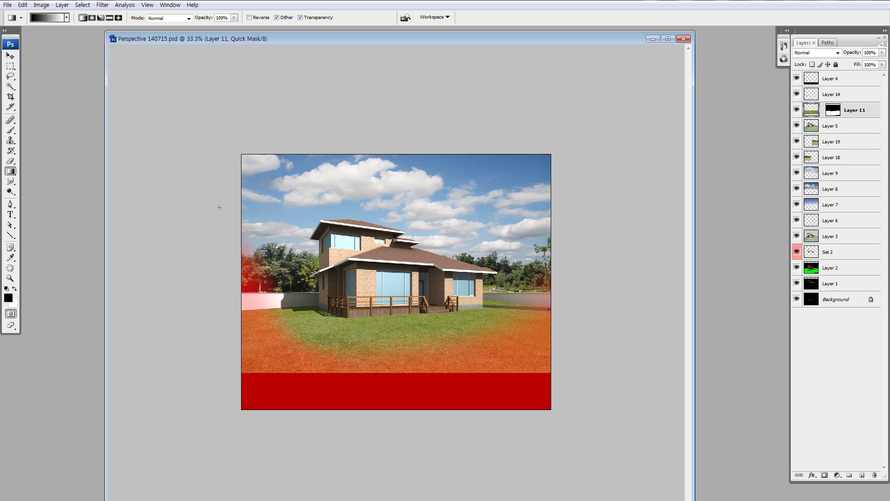
Try Foreground to Background quick mask gradients of different lengths and directions across the left half of the lawn
{"action": "left_click_drag", "start_coordinate": [228, 366], "coordinate": [319, 337]}
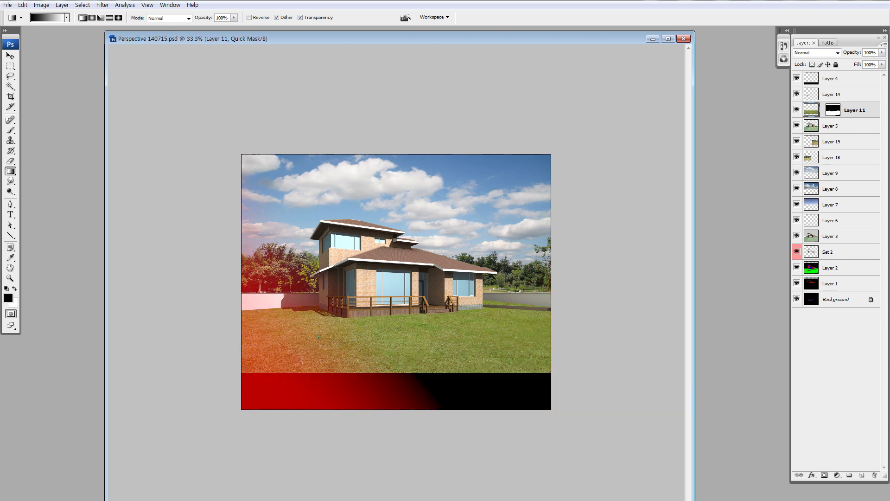
{"action": "left_click_drag", "start_coordinate": [234, 362], "coordinate": [322, 326]}
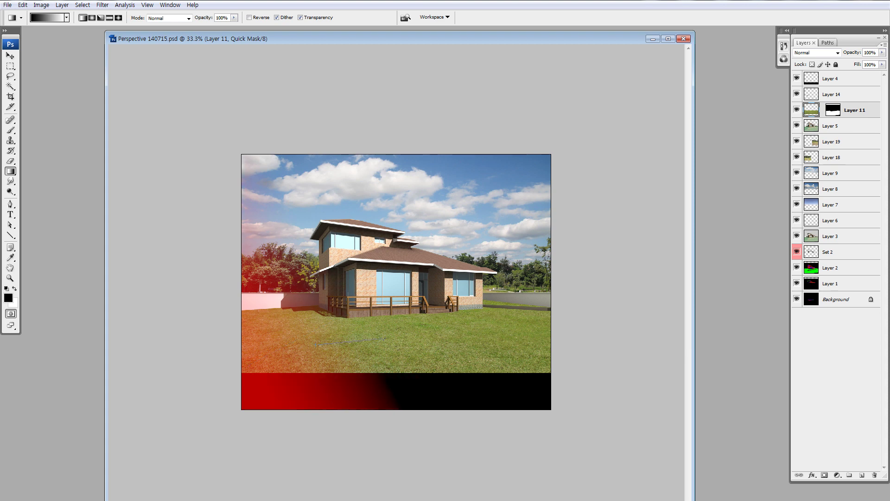
{"action": "left_click_drag", "start_coordinate": [384, 339], "coordinate": [321, 346]}
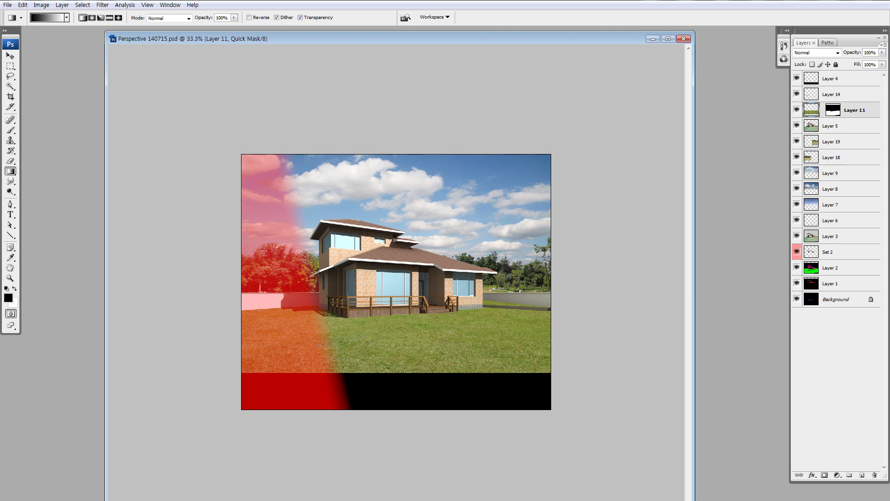
{"action": "left_click_drag", "start_coordinate": [367, 343], "coordinate": [407, 340]}
{"action": "left_click_drag", "start_coordinate": [258, 349], "coordinate": [320, 338]}
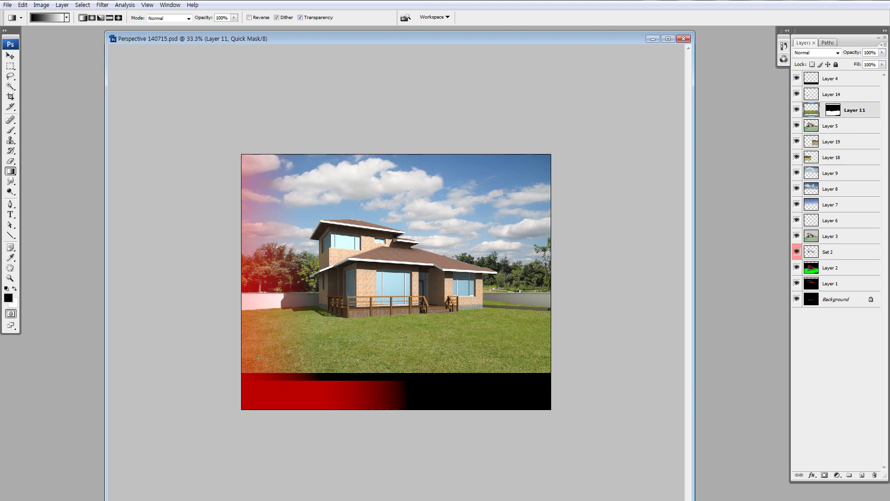
{"action": "left_click_drag", "start_coordinate": [220, 335], "coordinate": [292, 345]}
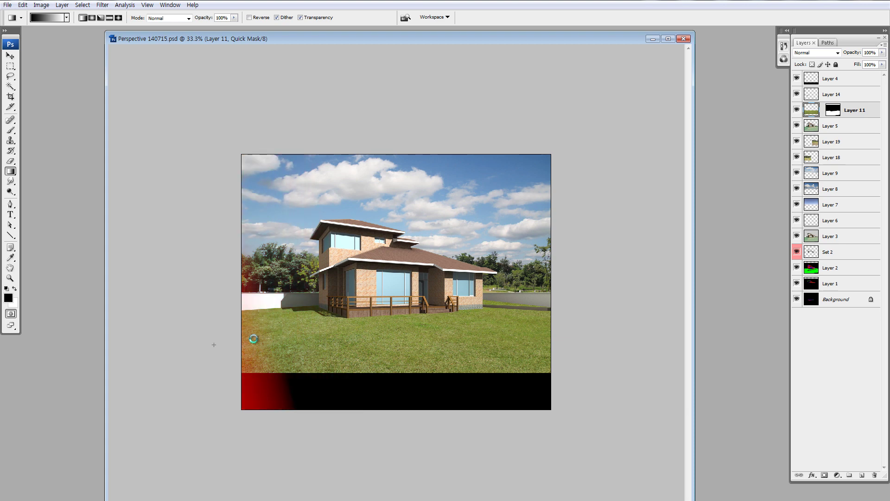
{"action": "left_click_drag", "start_coordinate": [214, 345], "coordinate": [281, 335]}
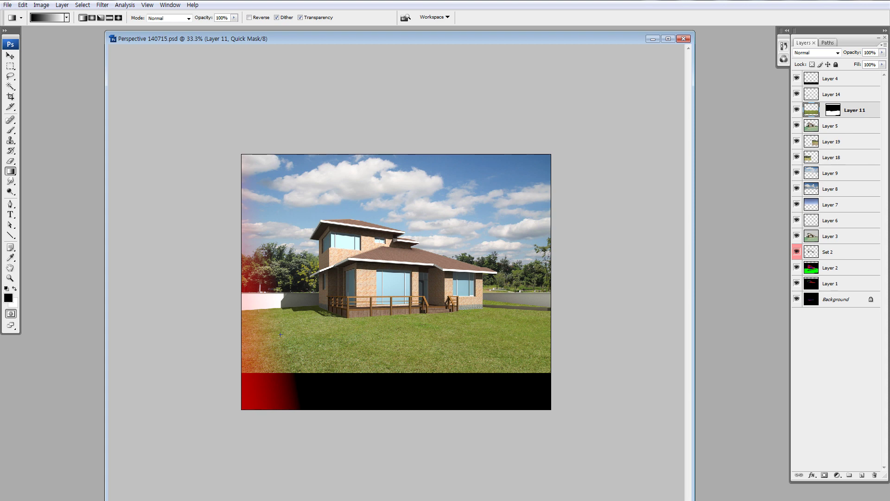
Turn a left-edge quick mask gradient into a selection and try Hue/Saturation on it with Saturation +55, Lightness -58 and a shifted Hue
{"action": "left_click_drag", "start_coordinate": [243, 331], "coordinate": [318, 320]}
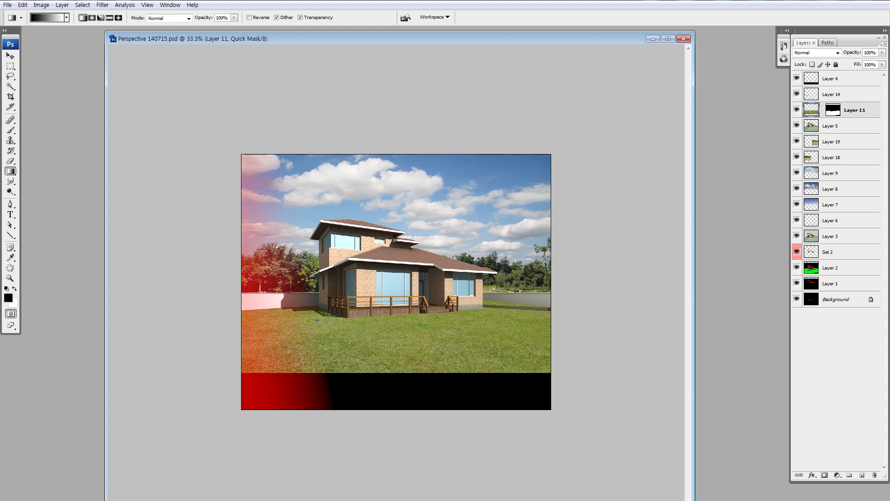
{"action": "key", "text": "q"}
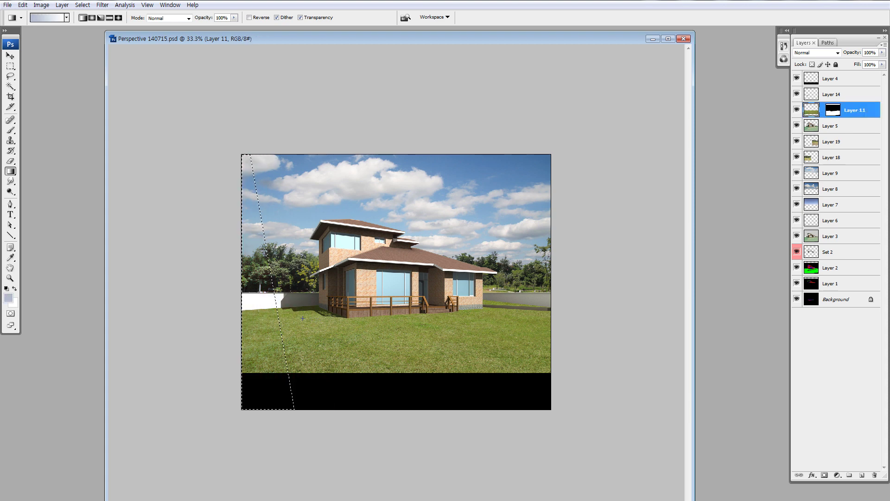
{"action": "key", "text": "ctrl+u"}
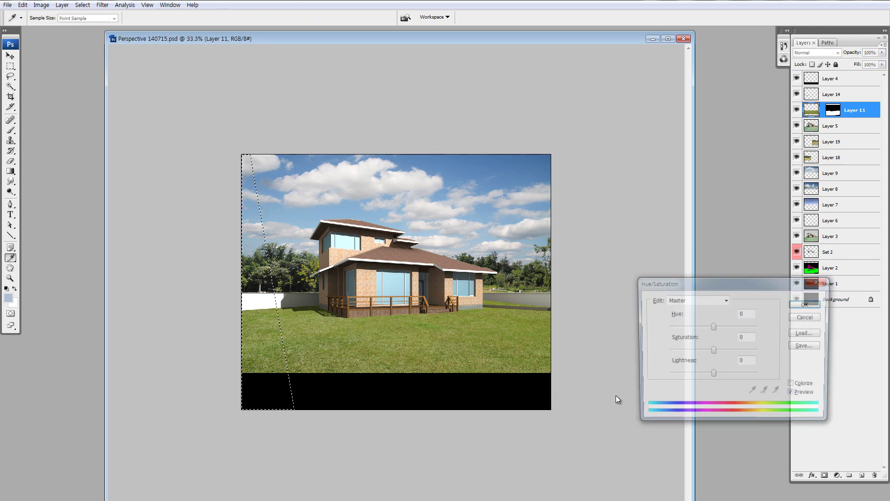
{"action": "left_click", "coordinate": [687, 375]}
{"action": "left_click", "coordinate": [737, 350]}
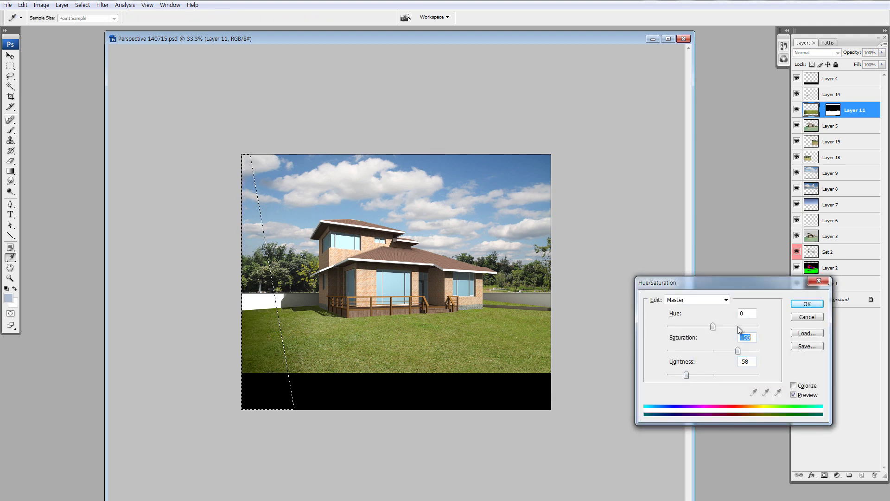
{"action": "left_click", "coordinate": [738, 327]}
{"action": "key", "text": "Return"}
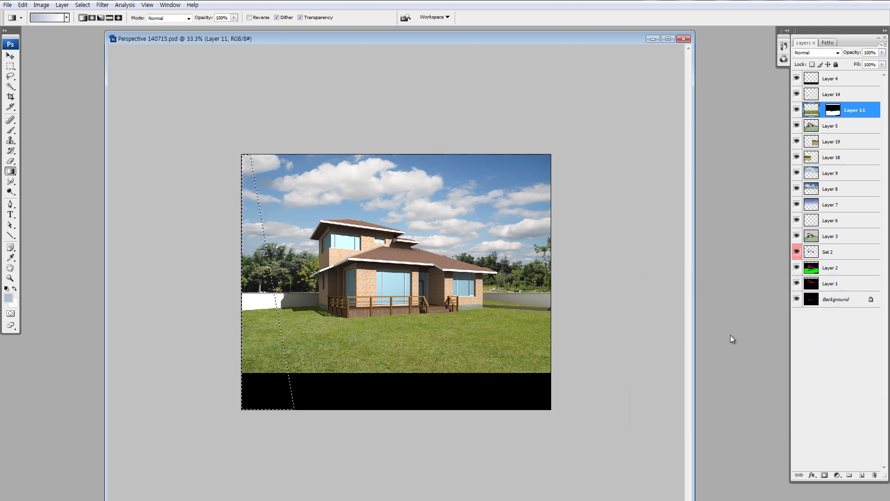
Clear the selection outline from the image and slightly lower the lawn layer's lightness with Hue/Saturation
{"action": "key", "text": "ctrl+d"}
{"action": "key", "text": "ctrl+shift+d"}
{"action": "key", "text": "ctrl+h"}
{"action": "key", "text": "ctrl+u"}
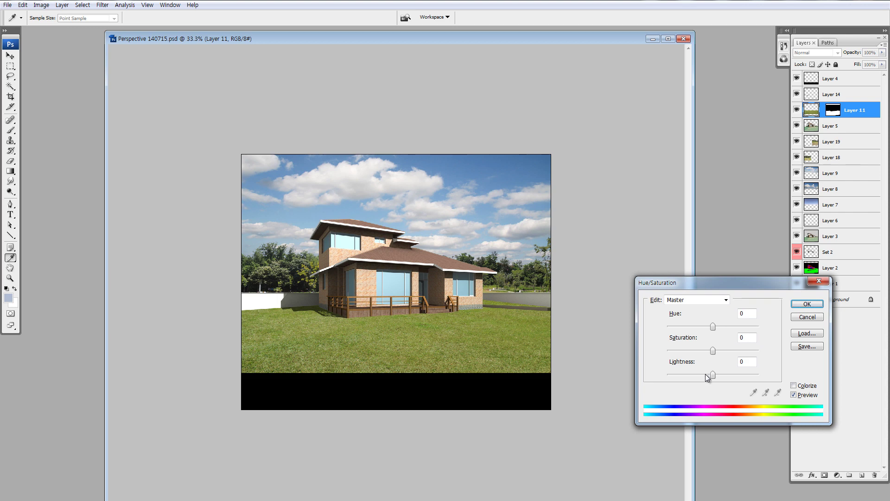
{"action": "left_click", "coordinate": [705, 374]}
{"action": "key", "text": "Return"}
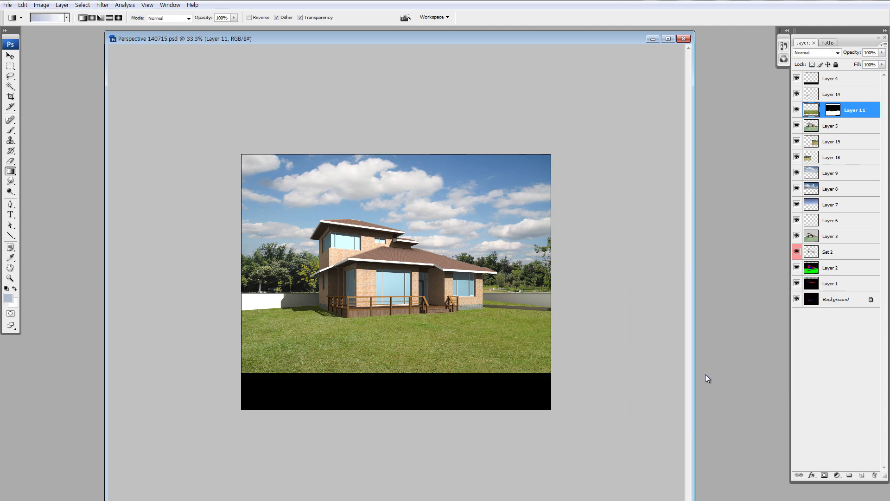
Lower the lawn layer's brightness to -33 and raise its contrast with Brightness/Contrast
{"action": "key", "text": "ctrl+alt+b"}
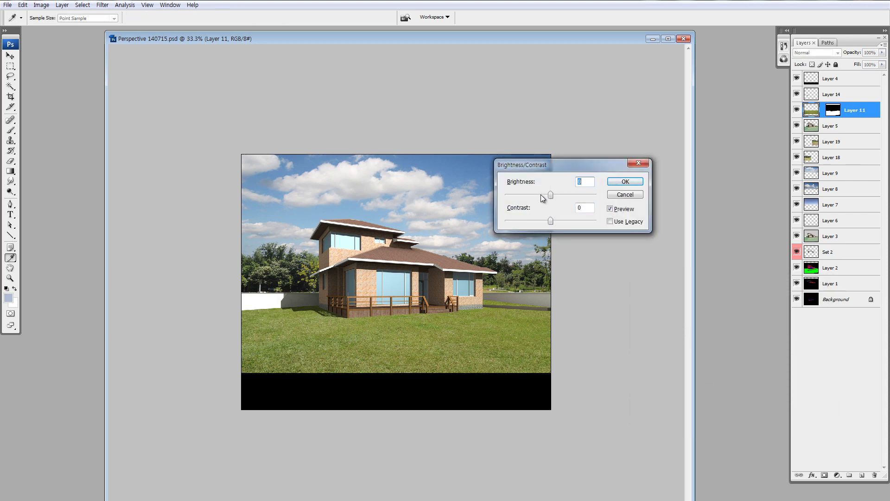
{"action": "left_click", "coordinate": [541, 194]}
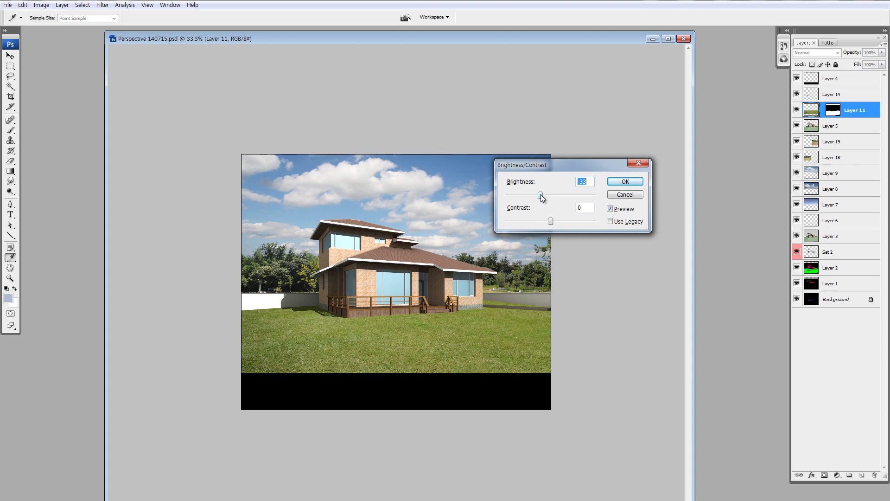
{"action": "left_click", "coordinate": [566, 221]}
{"action": "left_click", "coordinate": [636, 185]}
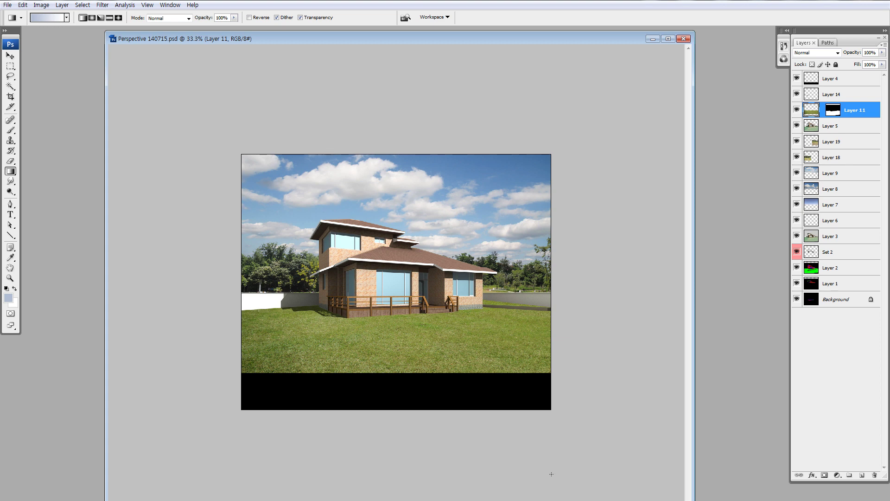
Enter Quick Mask mode and set up a soft brush with 30% opacity and a size of 400
{"action": "key", "text": "q"}
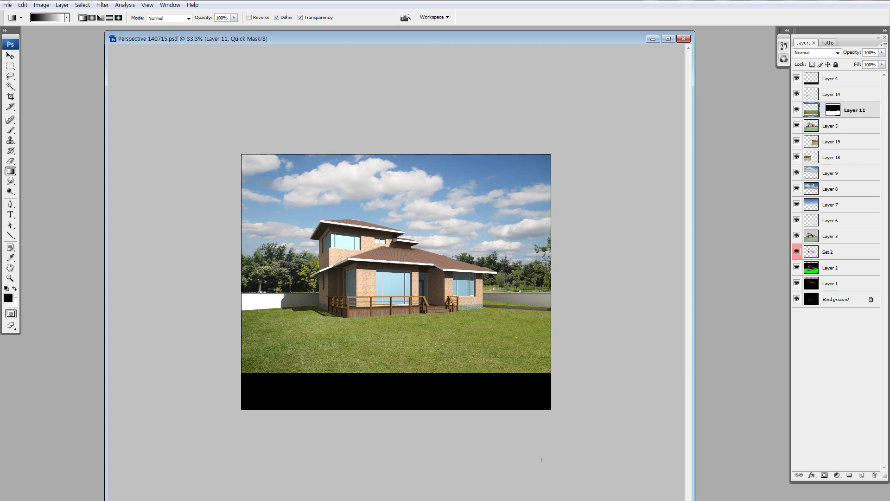
{"action": "key", "text": "b"}
{"action": "key", "text": "3"}
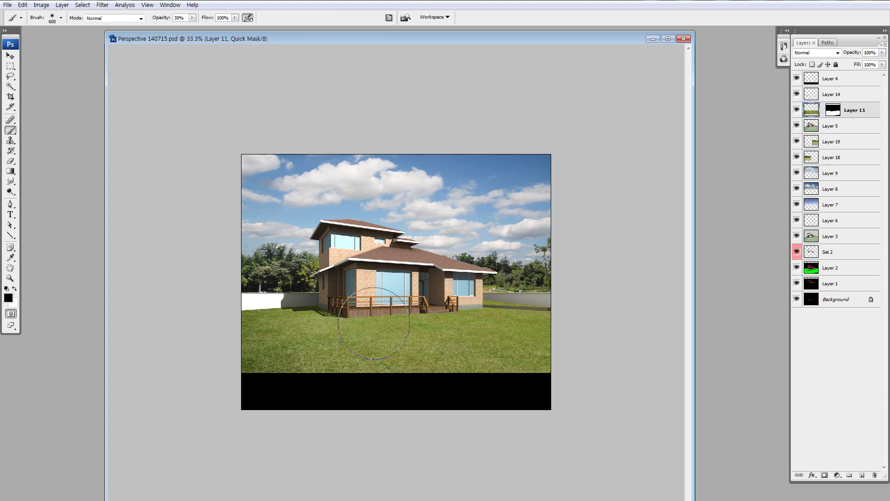
{"action": "key", "text": "bracketleft"}
{"action": "key", "text": "bracketleft"}
Try overlapping 30% brush strokes on the quick mask over the house front and a patch of sky, and clear the mask
{"action": "mouse_move", "coordinate": [303, 287]}
{"action": "left_mouse_down"}
{"action": "mouse_move", "coordinate": [414, 302]}
{"action": "mouse_move", "coordinate": [495, 279]}
{"action": "mouse_move", "coordinate": [296, 287]}
{"action": "mouse_move", "coordinate": [442, 291]}
{"action": "mouse_move", "coordinate": [489, 275]}
{"action": "left_mouse_up"}
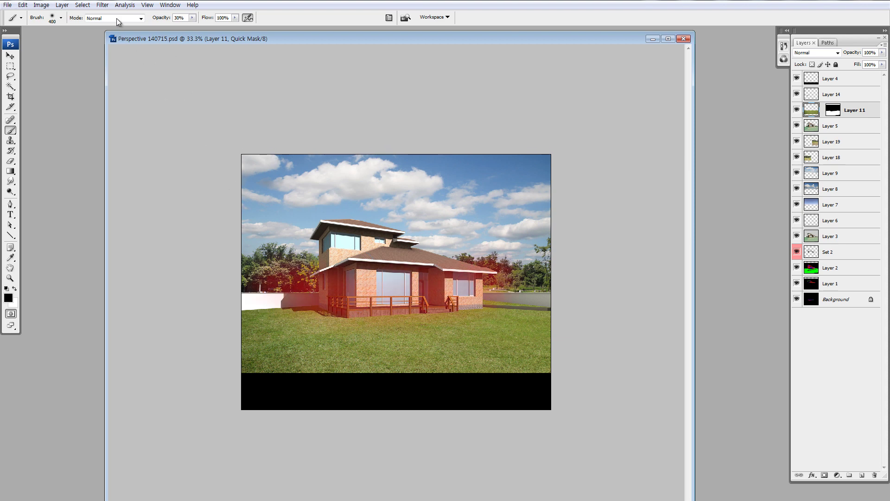
{"action": "key", "text": "3"}
{"action": "mouse_move", "coordinate": [334, 274]}
{"action": "left_mouse_down"}
{"action": "mouse_move", "coordinate": [353, 283]}
{"action": "mouse_move", "coordinate": [325, 297]}
{"action": "mouse_move", "coordinate": [306, 288]}
{"action": "mouse_move", "coordinate": [452, 290]}
{"action": "mouse_move", "coordinate": [465, 267]}
{"action": "left_mouse_up"}
{"action": "mouse_move", "coordinate": [452, 195]}
{"action": "left_mouse_down"}
{"action": "mouse_move", "coordinate": [445, 191]}
{"action": "mouse_move", "coordinate": [456, 192]}
{"action": "left_mouse_up"}
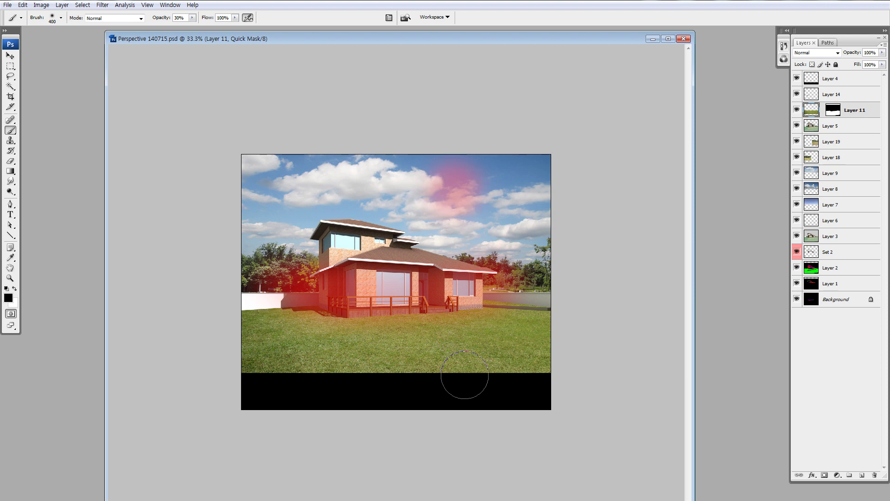
{"action": "key", "text": "q"}
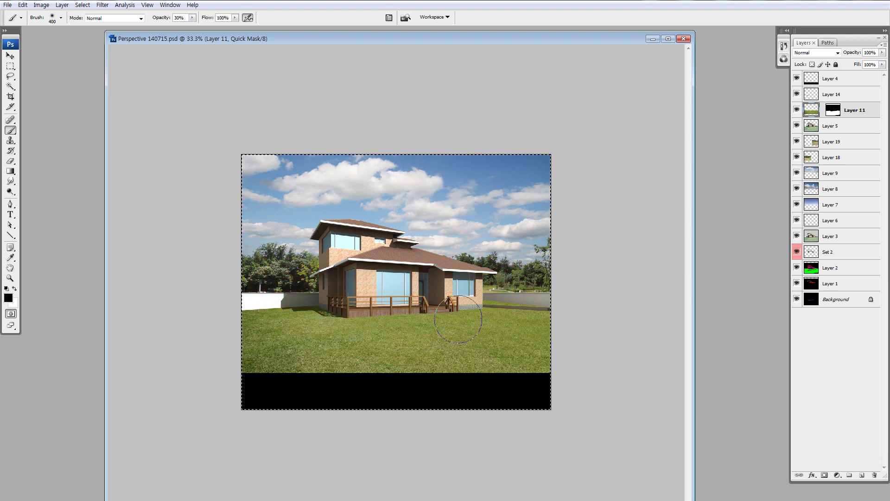
{"action": "key", "text": "ctrl+d"}
Paint a soft quick mask band along the base of the house and convert it to a selection
{"action": "mouse_move", "coordinate": [285, 299]}
{"action": "left_mouse_down"}
{"action": "mouse_move", "coordinate": [513, 283]}
{"action": "mouse_move", "coordinate": [294, 288]}
{"action": "mouse_move", "coordinate": [474, 293]}
{"action": "mouse_move", "coordinate": [461, 292]}
{"action": "mouse_move", "coordinate": [477, 286]}
{"action": "mouse_move", "coordinate": [463, 282]}
{"action": "mouse_move", "coordinate": [514, 276]}
{"action": "left_mouse_up"}
{"action": "key", "text": "q"}
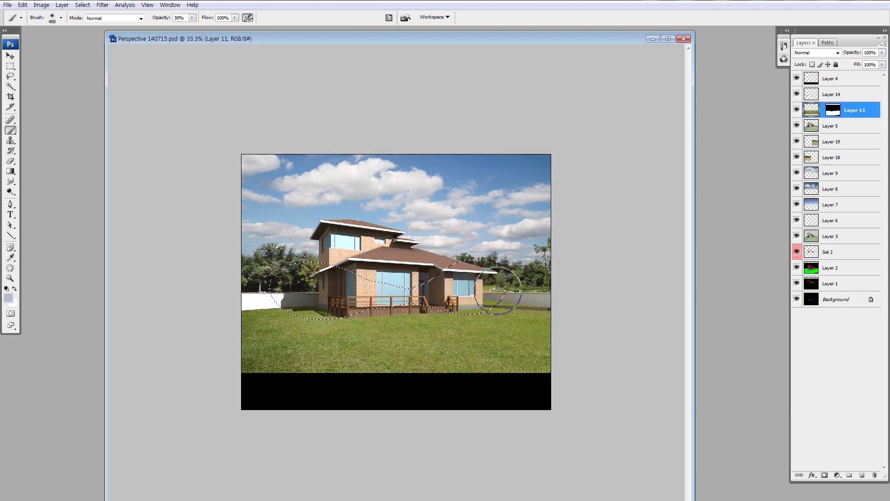
{"action": "key", "text": "ctrl+b"}
{"action": "key", "text": "Return"}
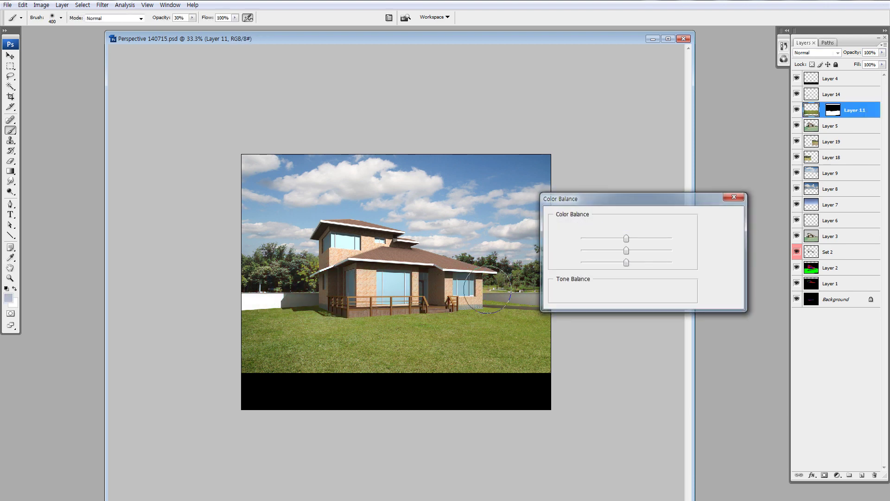
Darken the lawn strip along the house on Layer 11 with a Hue/Saturation lightness of -37
{"action": "key", "text": "ctrl+d"}
{"action": "key", "text": "ctrl+u"}
{"action": "left_click_drag", "start_coordinate": [713, 374], "coordinate": [695, 375]}
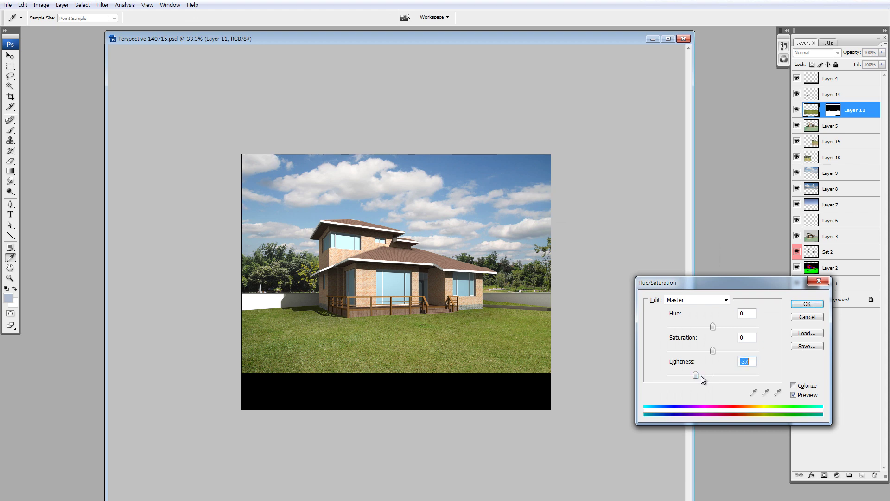
{"action": "left_click", "coordinate": [807, 304]}
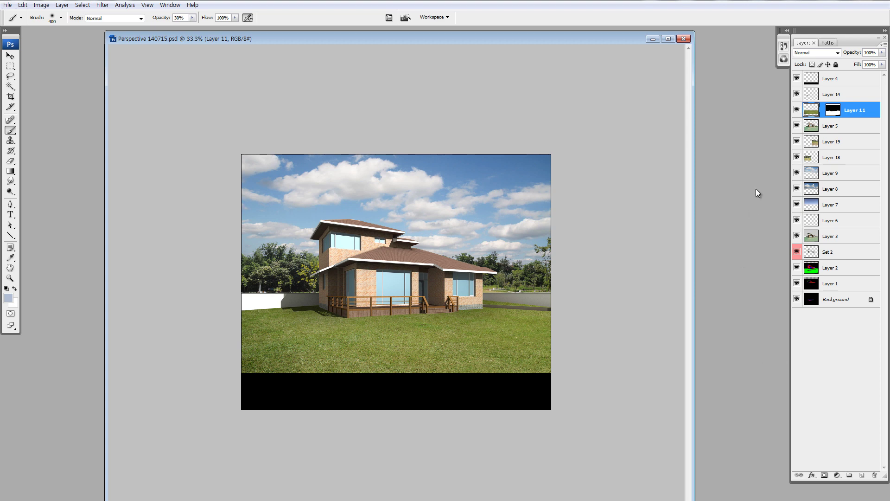
Toggle the visibility of Layer 11 to compare the image with and without the grass
{"action": "left_click", "coordinate": [817, 122]}
{"action": "left_click", "coordinate": [815, 113]}
{"action": "left_click", "coordinate": [798, 111]}
{"action": "left_click", "coordinate": [797, 110]}
{"action": "left_click", "coordinate": [798, 110]}
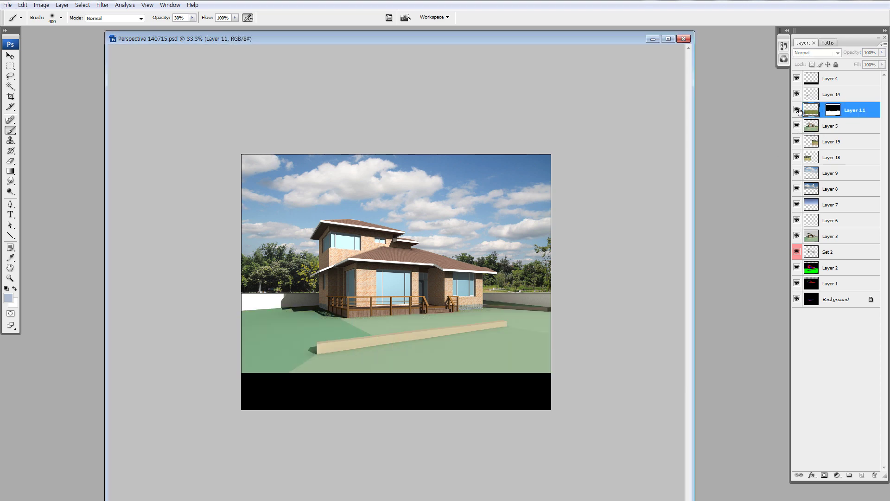
{"action": "left_click", "coordinate": [798, 110]}
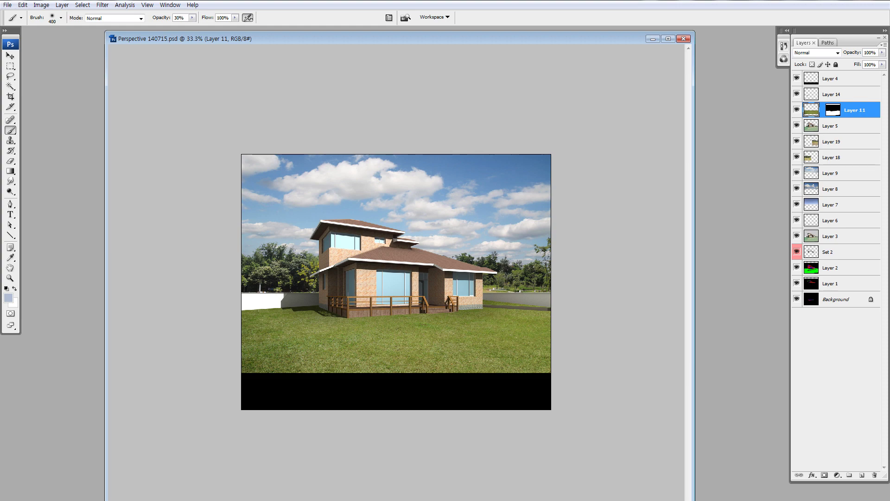
Switch to the perspective 140715 folder in Windows Explorer and open the lawn photo DSCN0774.JPG in Photoshop
{"action": "key", "text": "alt+Tab"}
{"action": "left_click", "coordinate": [541, 301]}
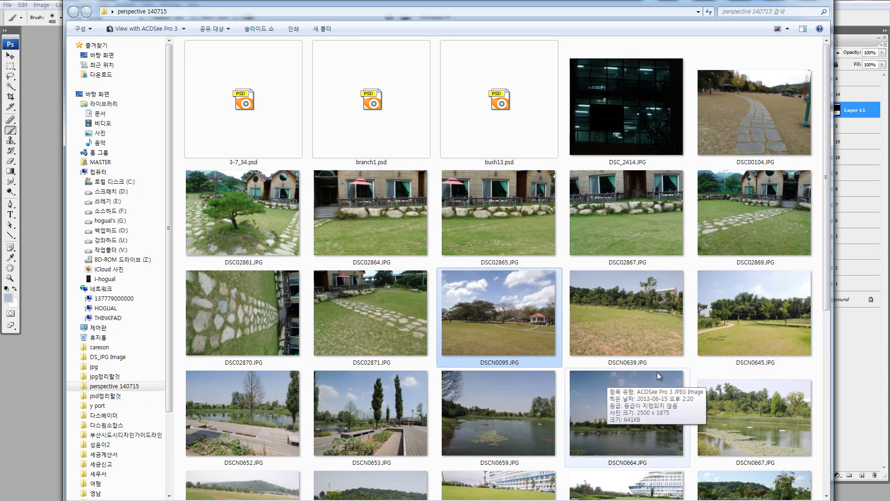
{"action": "scroll", "coordinate": [658, 372], "scroll_direction": "down", "scroll_amount": 5}
{"action": "scroll", "coordinate": [656, 371], "scroll_direction": "down", "scroll_amount": 2}
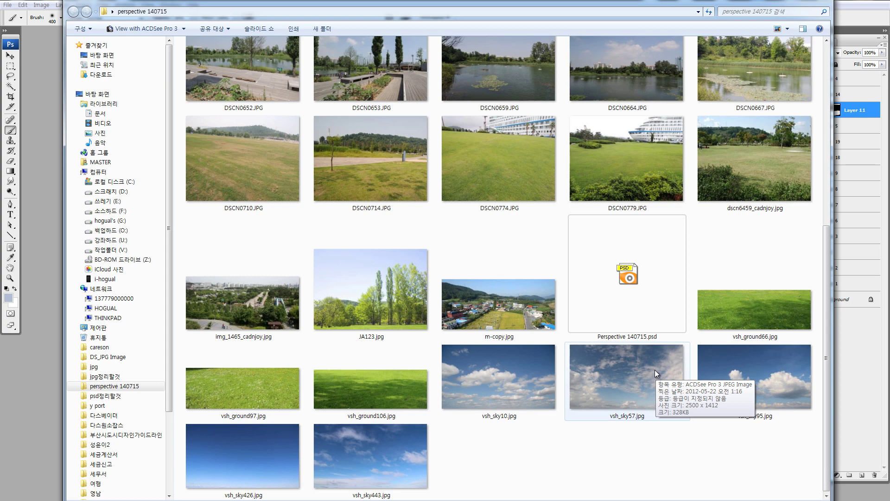
{"action": "left_click", "coordinate": [502, 192]}
{"action": "left_click_drag", "start_coordinate": [498, 199], "coordinate": [39, 380]}
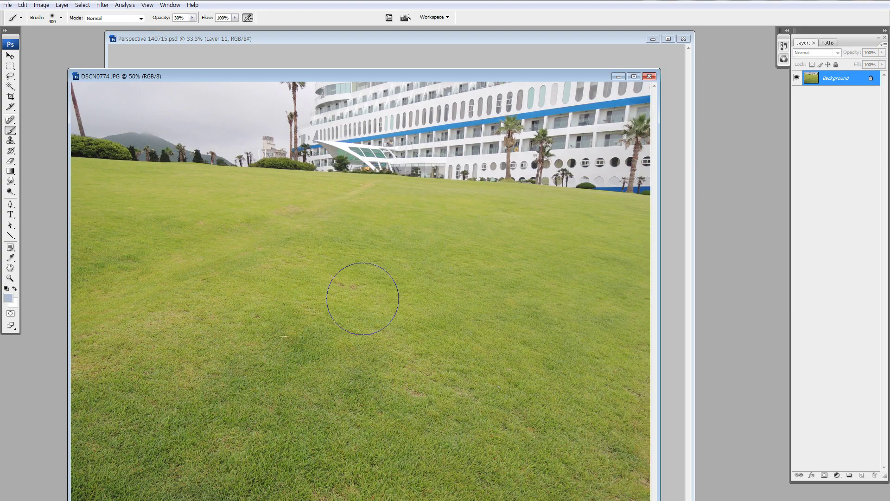
Select a rectangle of lawn in DSCN0774.JPG, move it into Perspective 140715.psd, and position it across the ground below the house
{"action": "key", "text": "m"}
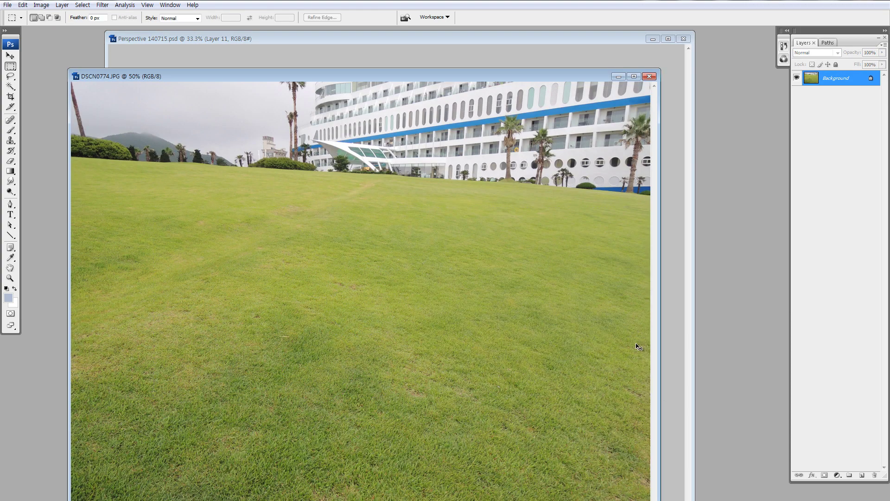
{"action": "left_click_drag", "start_coordinate": [638, 347], "coordinate": [661, 316]}
{"action": "key", "text": "v"}
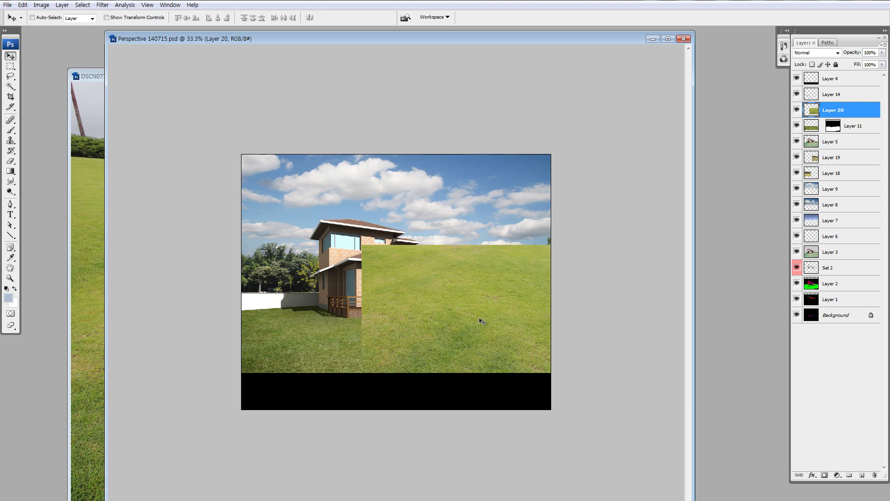
{"action": "left_click_drag", "start_coordinate": [481, 320], "coordinate": [367, 356]}
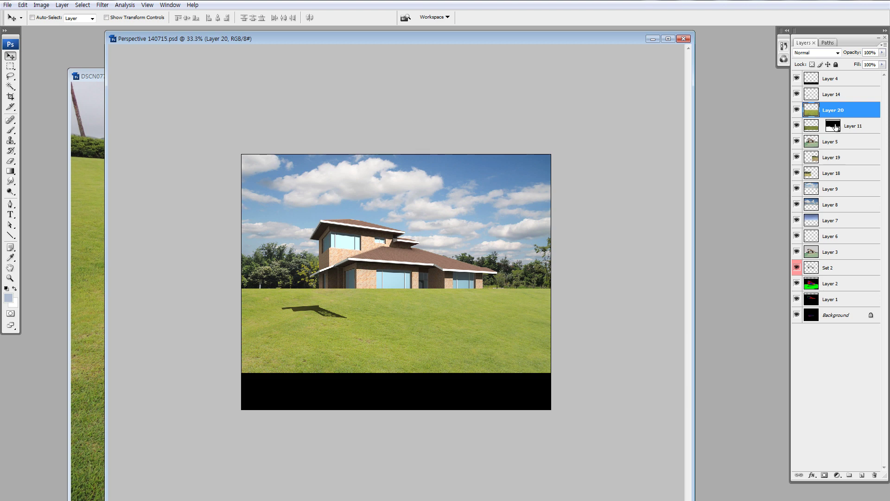
Copy the layer mask of Layer 11 onto Layer 20, keeping the original mask, and compare the lawn with Layer 20 hidden and shown
{"action": "left_click_drag", "start_coordinate": [834, 127], "coordinate": [834, 111]}
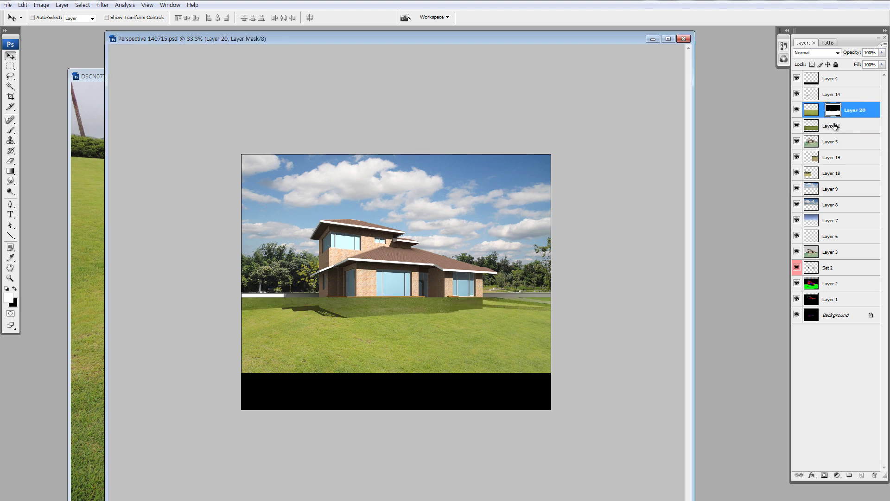
{"action": "key", "text": "ctrl+z"}
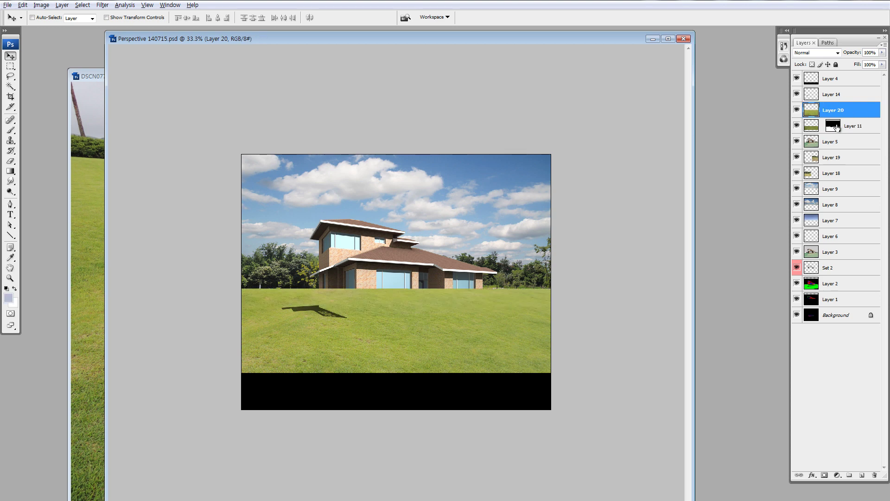
{"action": "left_click_drag", "start_coordinate": [837, 128], "coordinate": [841, 117]}
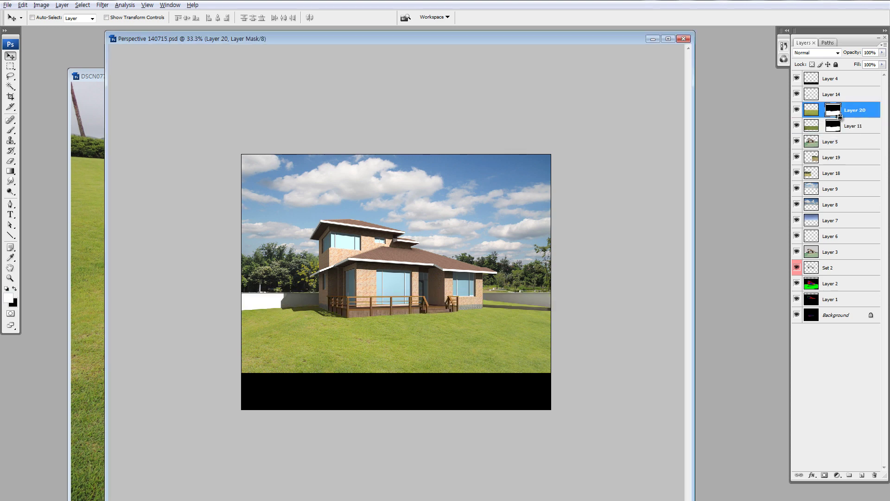
{"action": "left_click", "coordinate": [798, 113]}
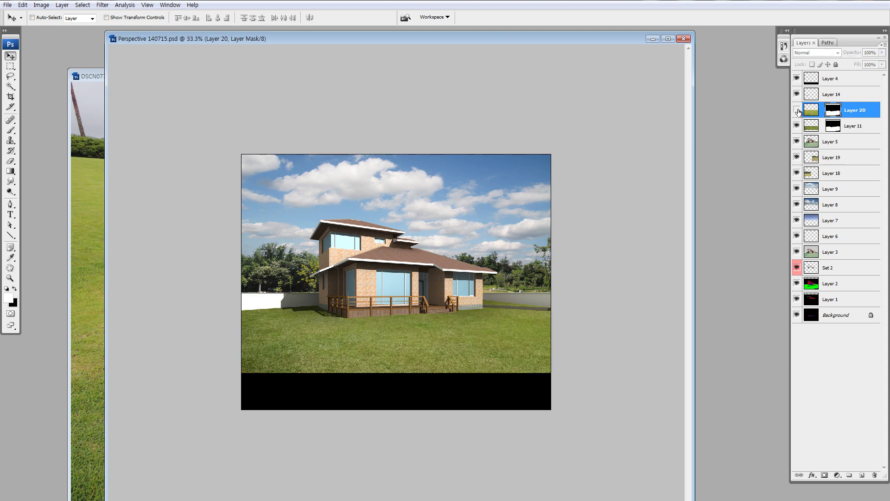
{"action": "left_click", "coordinate": [799, 113]}
Draw a quick mask gradient on Layer 20's image fading from the lawn's left edge towards the house's middle, and convert it to a selection
{"action": "left_click", "coordinate": [811, 110]}
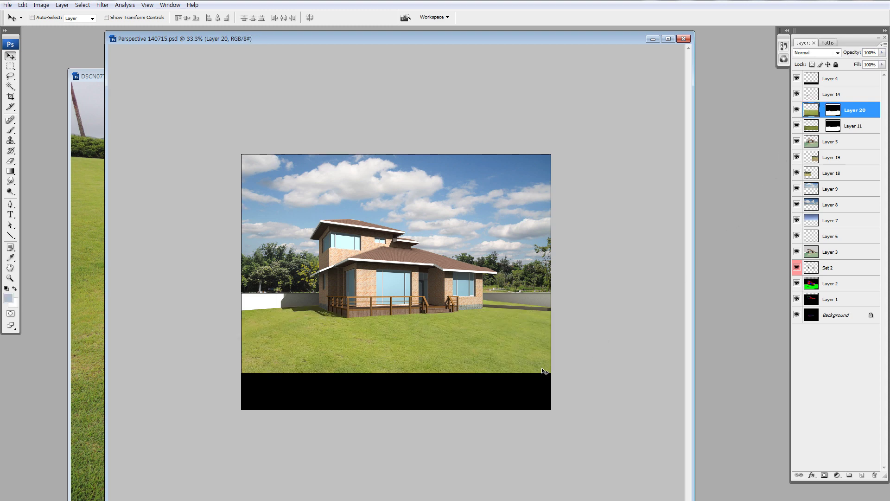
{"action": "key", "text": "q"}
{"action": "key", "text": "d"}
{"action": "key", "text": "g"}
{"action": "left_click_drag", "start_coordinate": [236, 346], "coordinate": [319, 330]}
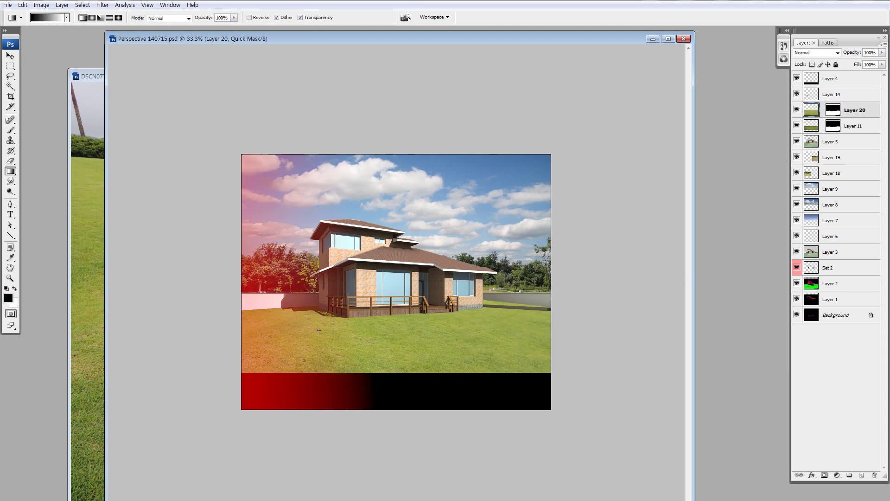
{"action": "left_click_drag", "start_coordinate": [213, 327], "coordinate": [402, 316]}
{"action": "key", "text": "q"}
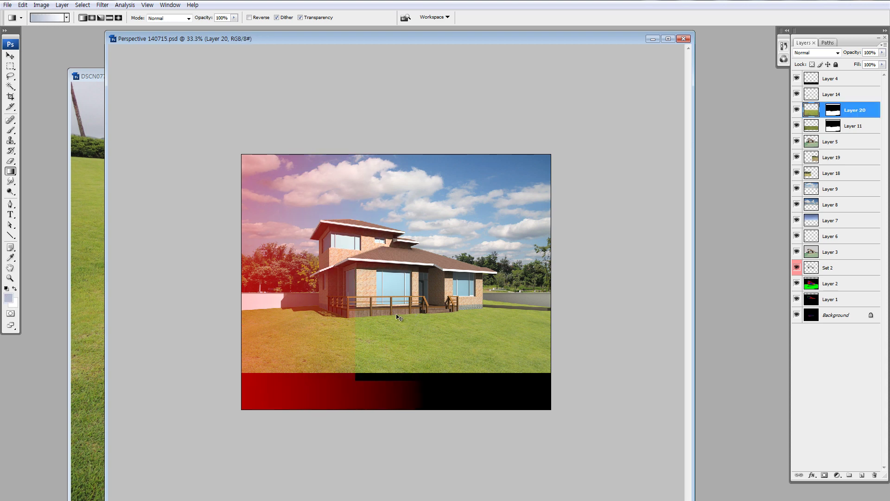
Adjust the left side of the Layer 20 lawn with Hue/Saturation, using hue +15 and lightness -12
{"action": "key", "text": "ctrl+u"}
{"action": "left_click_drag", "start_coordinate": [709, 376], "coordinate": [708, 375]}
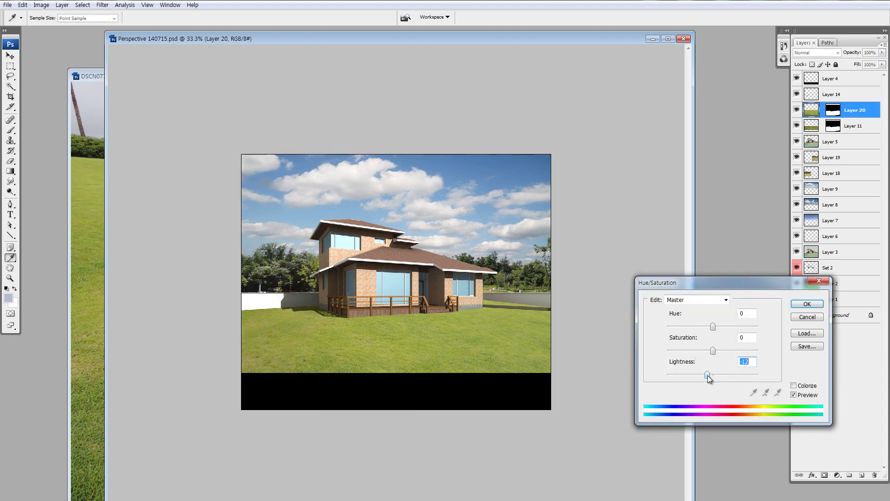
{"action": "left_click_drag", "start_coordinate": [698, 326], "coordinate": [720, 327]}
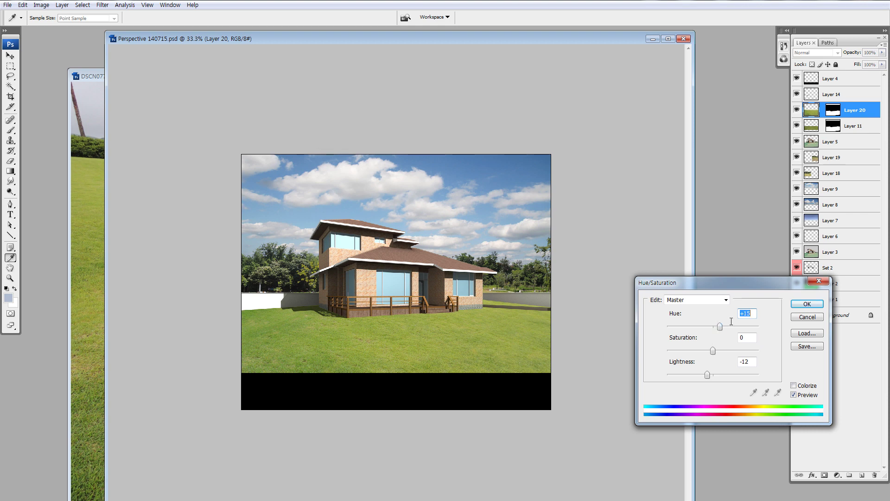
{"action": "left_click", "coordinate": [797, 305]}
Draw a quick mask gradient fading from the lawn's right edge towards the centre, and convert it to a selection
{"action": "key", "text": "g"}
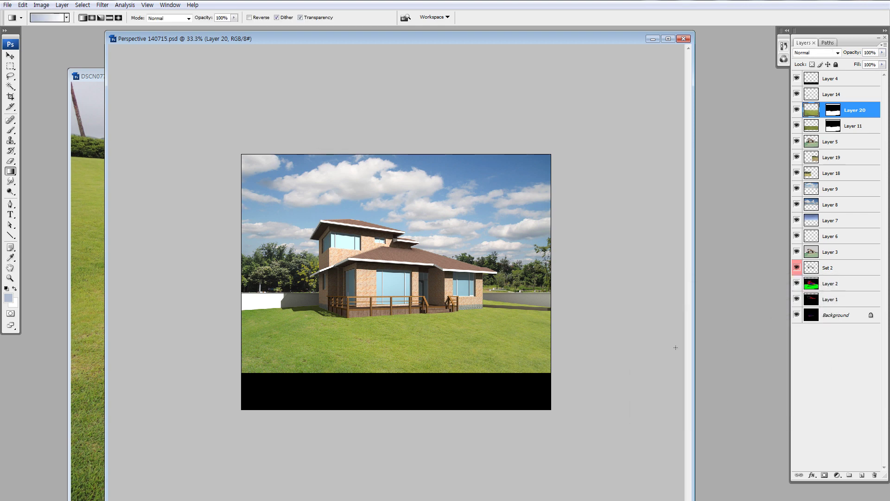
{"action": "key", "text": "q"}
{"action": "key", "text": "d"}
{"action": "left_click_drag", "start_coordinate": [553, 302], "coordinate": [385, 346]}
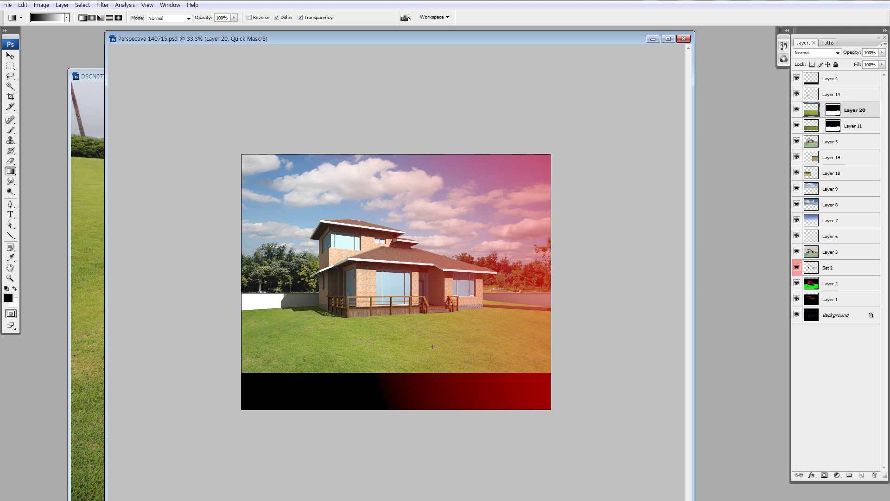
{"action": "key", "text": "q"}
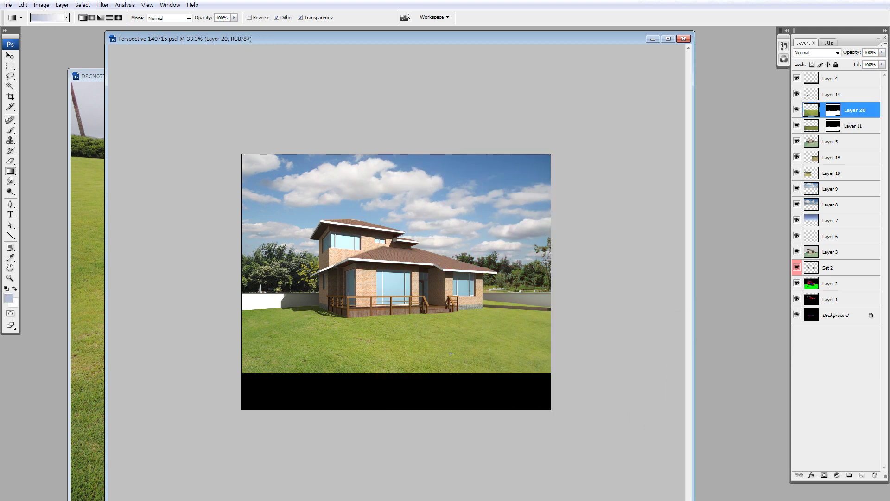
Brighten the right side of the Layer 20 lawn with a Brightness/Contrast brightness of +17
{"action": "key", "text": "ctrl+alt+b"}
{"action": "left_click_drag", "start_coordinate": [554, 194], "coordinate": [557, 194]}
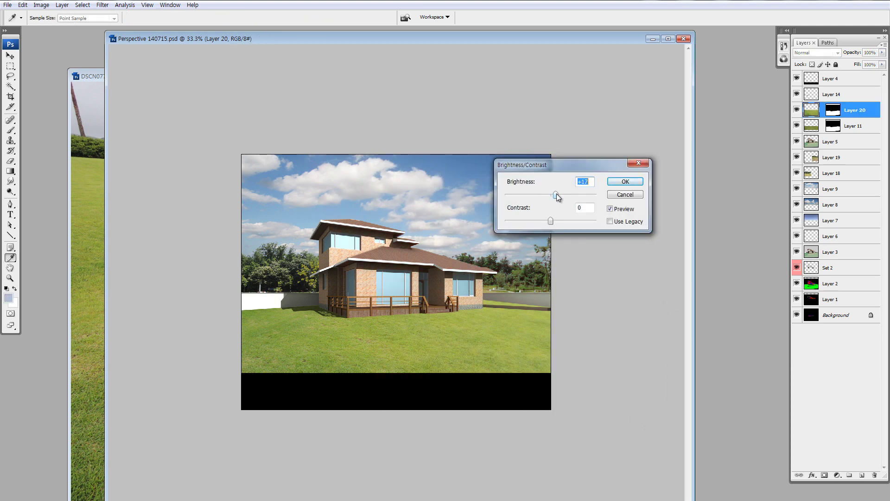
{"action": "left_click", "coordinate": [626, 181]}
{"action": "key", "text": "g"}
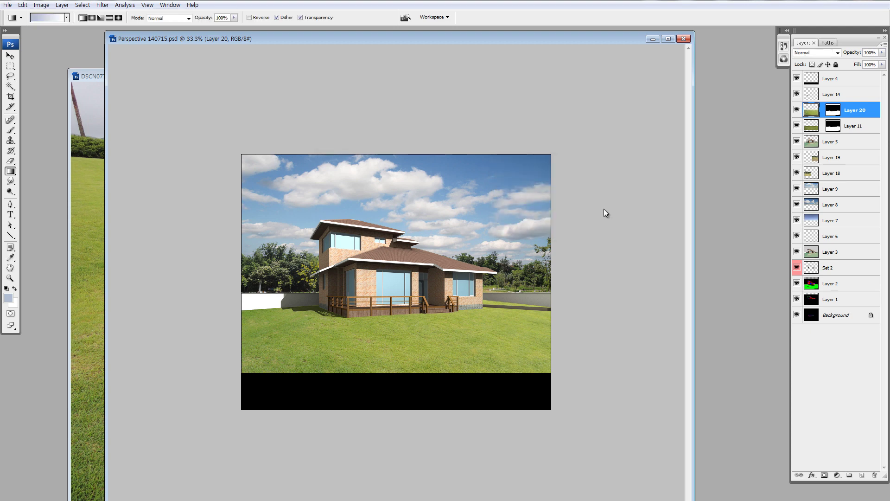
Shift the midtones of the selected right-hand lawn towards yellow (-58) and red with Color Balance
{"action": "key", "text": "ctrl+b"}
{"action": "left_click", "coordinate": [600, 262]}
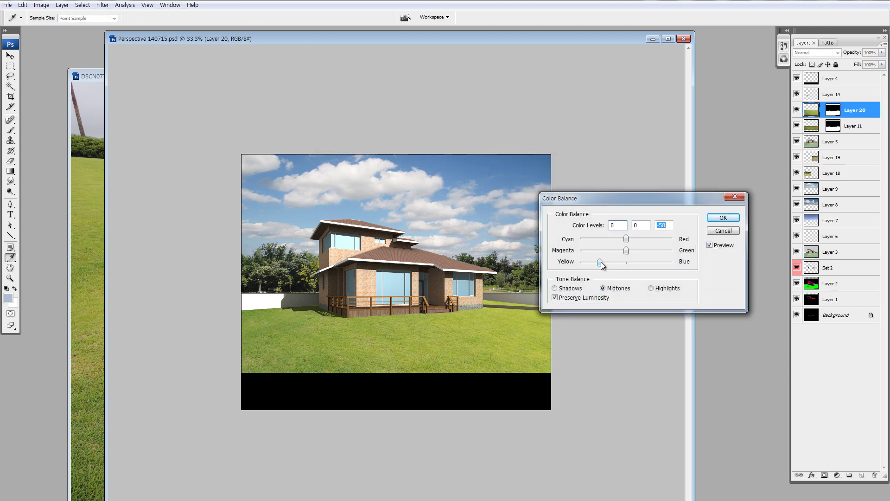
{"action": "left_click", "coordinate": [647, 238]}
{"action": "left_click", "coordinate": [722, 218]}
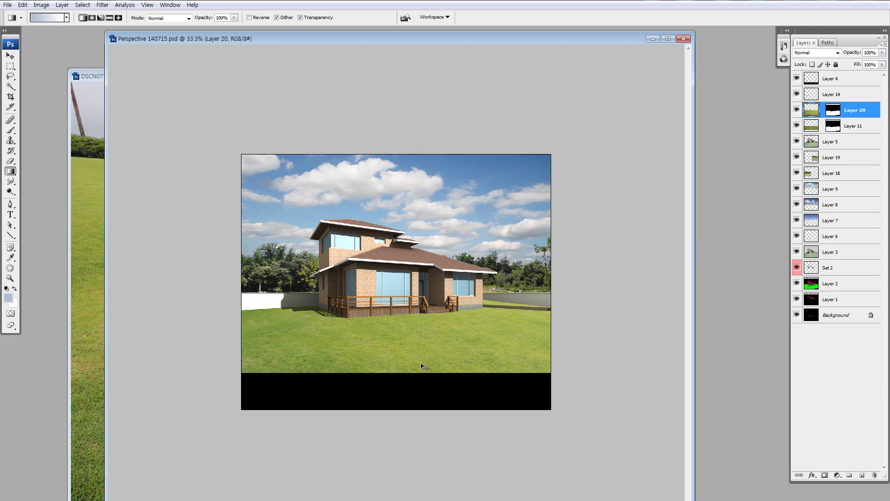
Paint a soft quick mask band along the base of the house on Layer 20 and convert it to a selection
{"action": "key", "text": "q"}
{"action": "key", "text": "d"}
{"action": "key", "text": "b"}
{"action": "mouse_move", "coordinate": [333, 292]}
{"action": "left_mouse_down"}
{"action": "mouse_move", "coordinate": [273, 290]}
{"action": "mouse_move", "coordinate": [506, 290]}
{"action": "left_mouse_up"}
{"action": "key", "text": "q"}
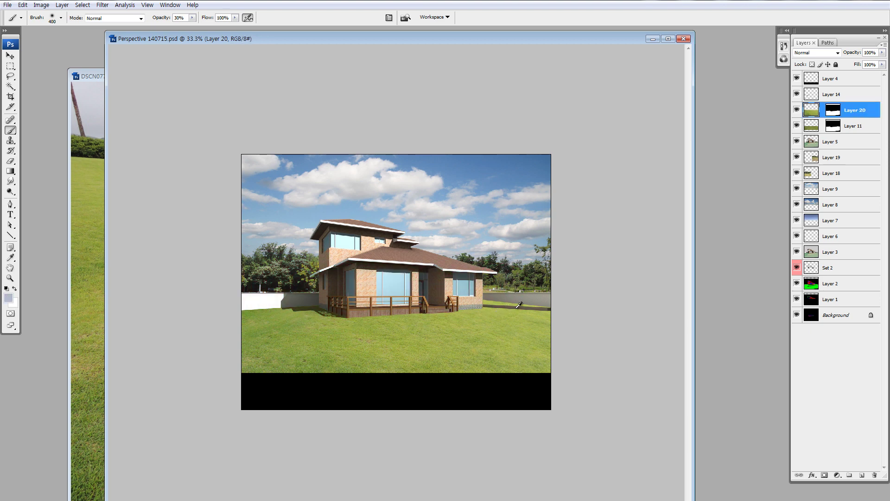
Adjust the lawn strip along the house with Hue/Saturation, using saturation +35, lightness -29, and a shifted hue
{"action": "key", "text": "ctrl+u"}
{"action": "left_click", "coordinate": [700, 375]}
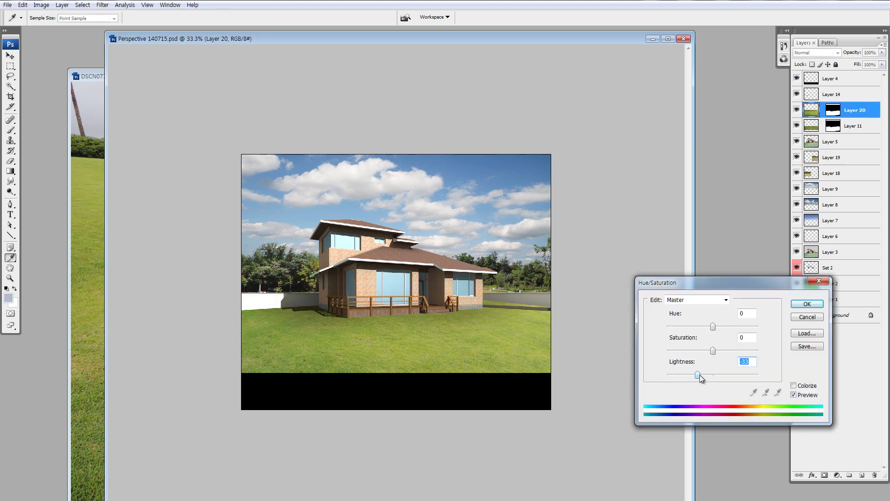
{"action": "left_click", "coordinate": [730, 351]}
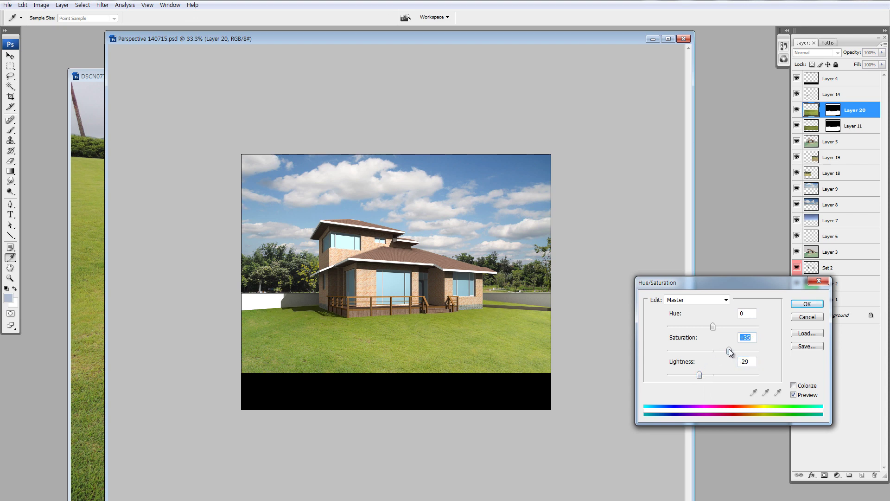
{"action": "mouse_move", "coordinate": [716, 328]}
{"action": "left_mouse_down"}
{"action": "mouse_move", "coordinate": [725, 326]}
{"action": "mouse_move", "coordinate": [706, 327]}
{"action": "mouse_move", "coordinate": [716, 325]}
{"action": "left_mouse_up"}
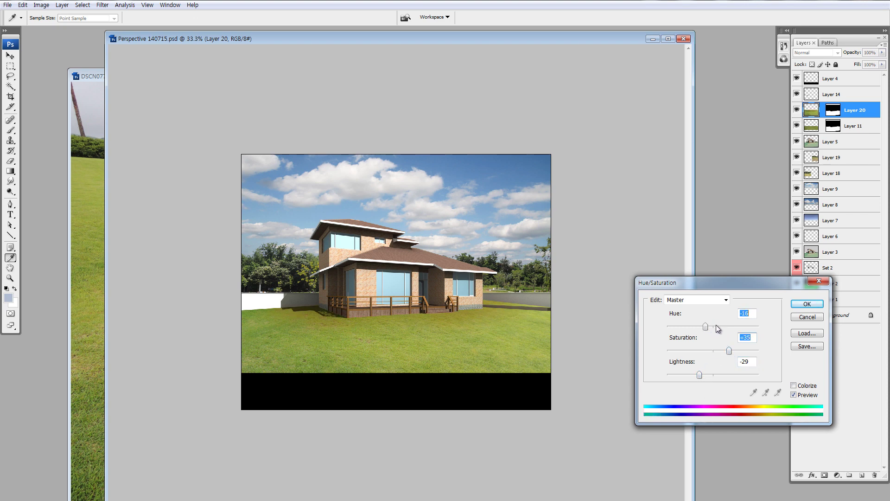
{"action": "left_click", "coordinate": [807, 305]}
Toggle the visibility of Layer 20 to compare the new lawn with the previous one
{"action": "key", "text": "b"}
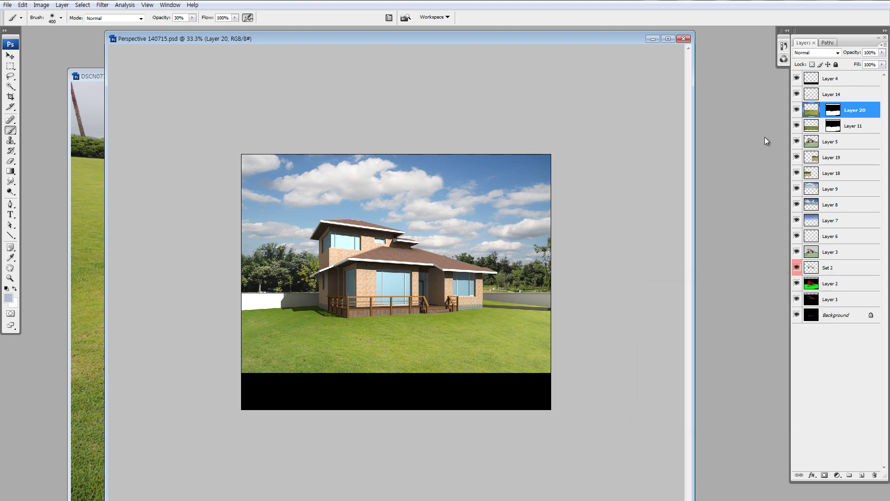
{"action": "left_click", "coordinate": [797, 111]}
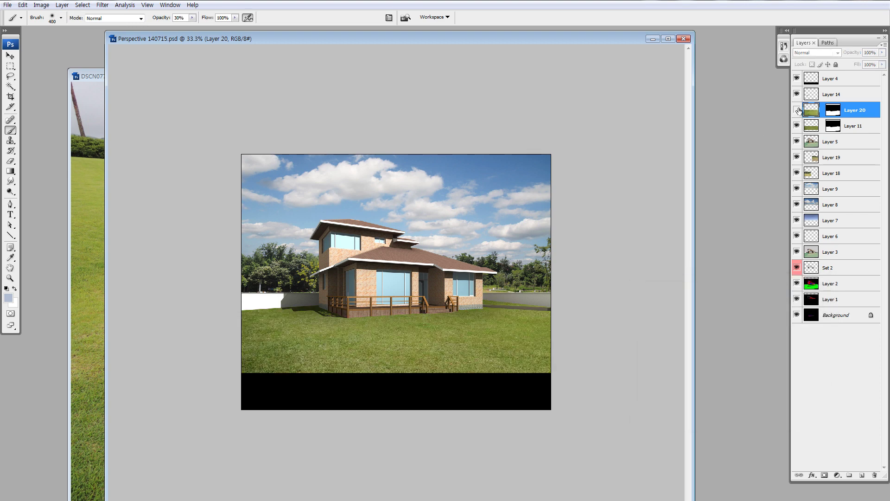
{"action": "left_click", "coordinate": [796, 110]}
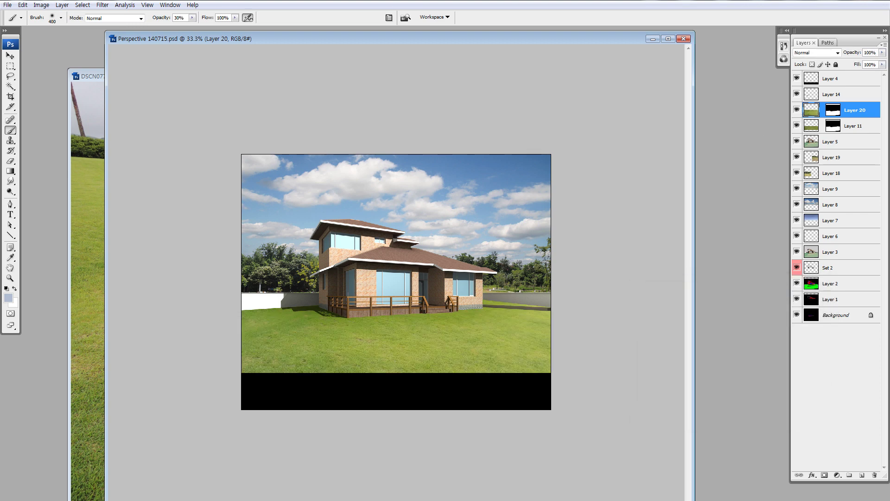
Close DSCN0774.JPG, switch to the perspective 140715 folder in Windows Explorer, and open the photo DSCN0714.JPG in Photoshop
{"action": "left_click", "coordinate": [92, 363]}
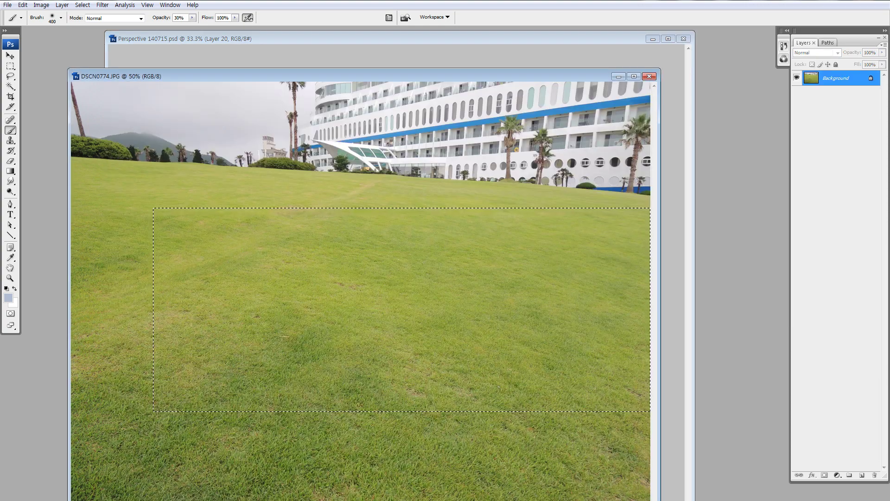
{"action": "left_click", "coordinate": [650, 76]}
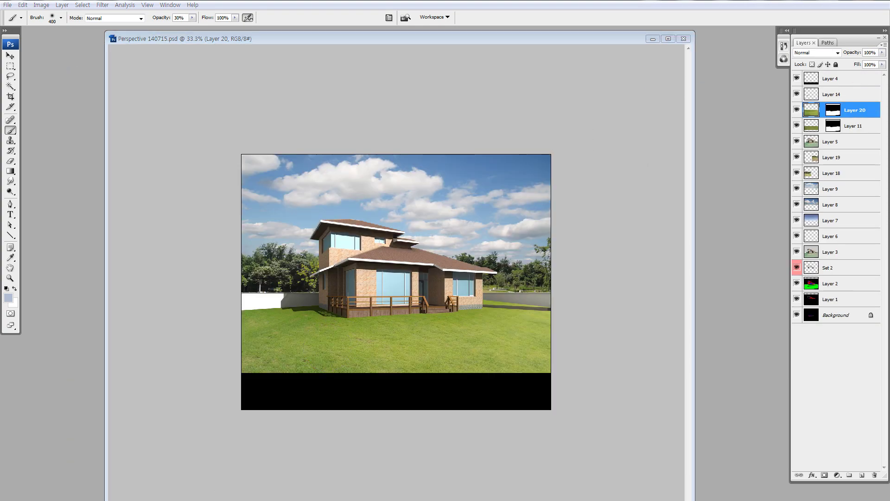
{"action": "key", "text": "alt+Tab"}
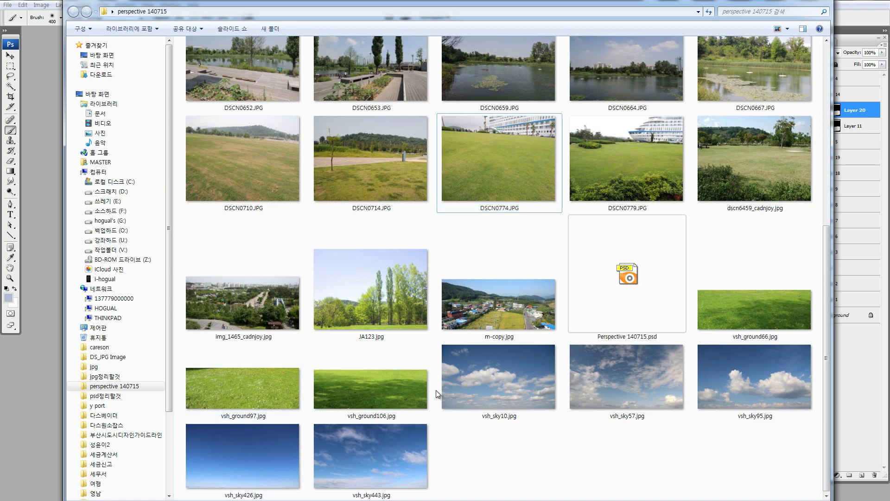
{"action": "scroll", "coordinate": [404, 264], "scroll_direction": "up", "scroll_amount": 5}
{"action": "left_click", "coordinate": [369, 394]}
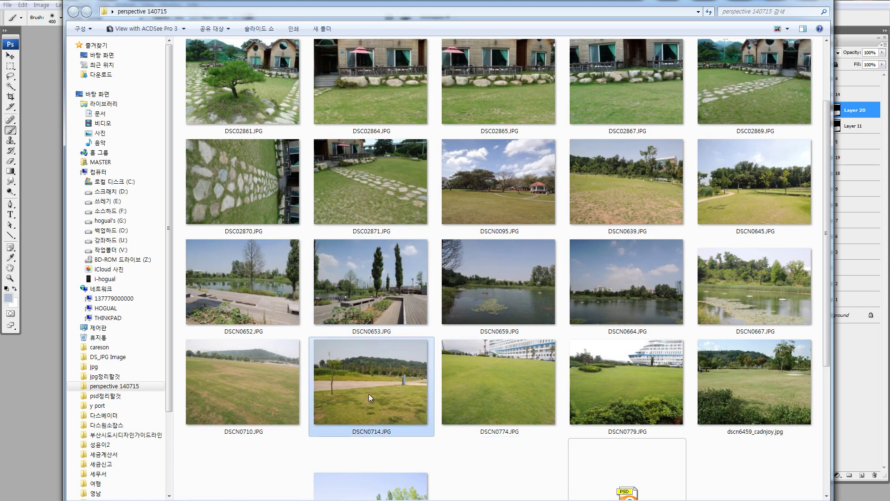
{"action": "left_click_drag", "start_coordinate": [369, 393], "coordinate": [31, 424]}
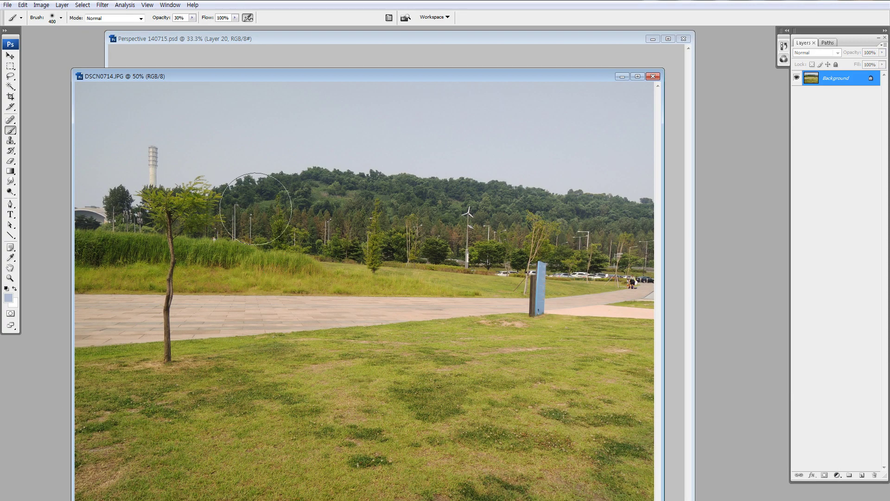
{"action": "key", "text": "m"}
{"action": "left_click_drag", "start_coordinate": [223, 160], "coordinate": [610, 308]}
{"action": "left_click_drag", "start_coordinate": [193, 367], "coordinate": [348, 447]}
{"action": "key", "text": "ctrl+d"}
Inspect the grass of DSCN0714.JPG up close and outline the foreground lawn, right of the small tree and below the path, with the Lasso
{"action": "key", "text": "z"}
{"action": "left_click_drag", "start_coordinate": [356, 334], "coordinate": [501, 459]}
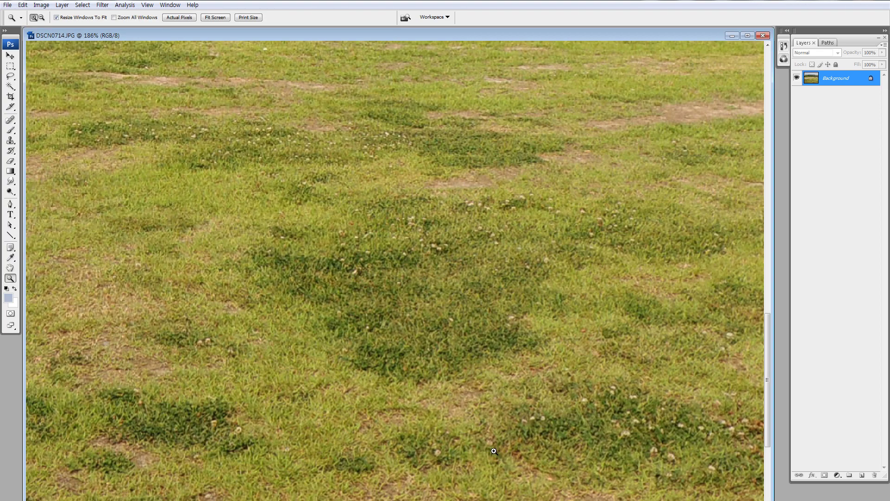
{"action": "left_click", "coordinate": [352, 282], "text": "alt"}
{"action": "left_click", "coordinate": [352, 282], "text": "alt"}
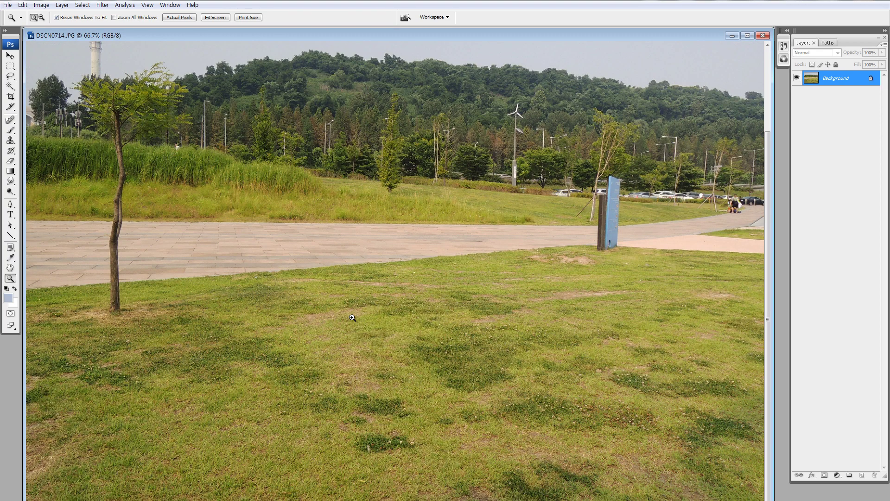
{"action": "key", "text": "l"}
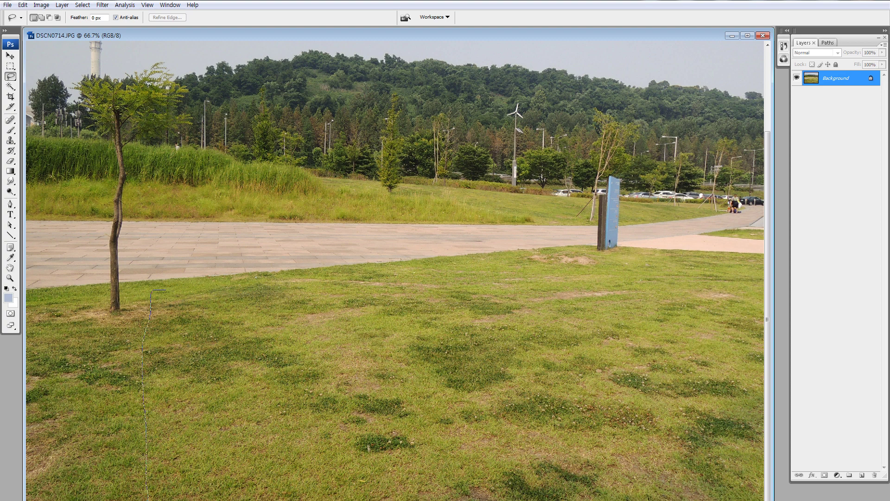
{"action": "mouse_move", "coordinate": [763, 276]}
{"action": "left_mouse_down"}
{"action": "mouse_move", "coordinate": [727, 260]}
{"action": "mouse_move", "coordinate": [387, 273]}
{"action": "left_mouse_up"}
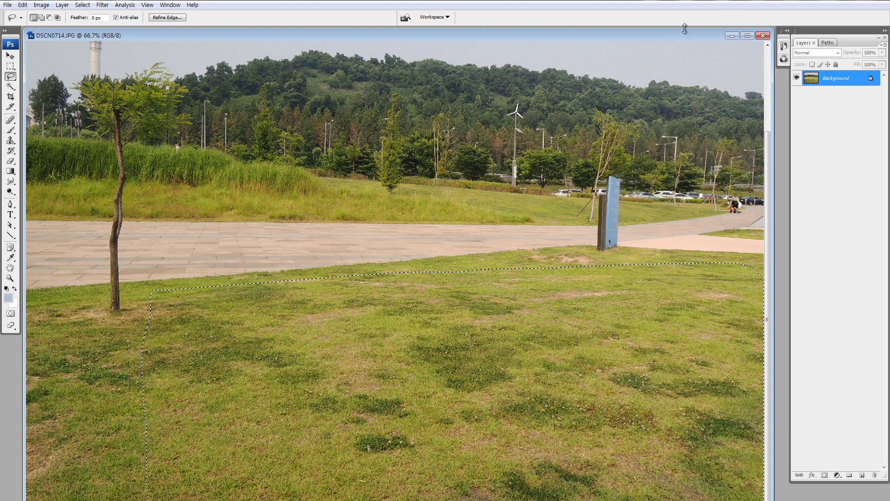
Try to transfer the outlined grass selection from DSCN0714.JPG straight into Perspective 140715.psd
{"action": "left_click", "coordinate": [747, 36]}
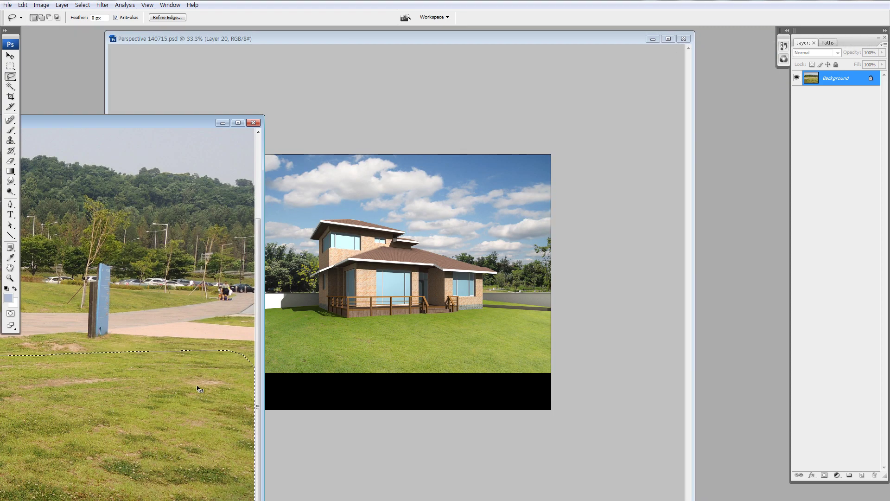
{"action": "left_click_drag", "start_coordinate": [192, 412], "coordinate": [362, 320]}
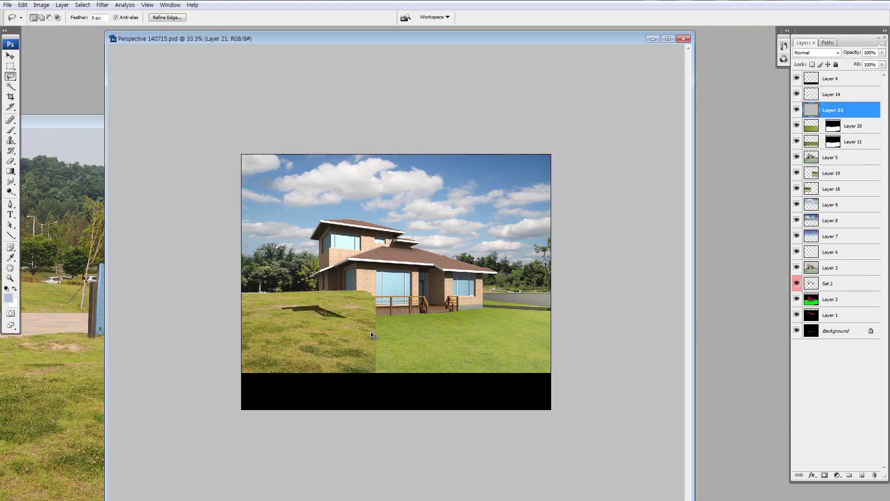
{"action": "key", "text": "ctrl+z"}
{"action": "key", "text": "ctrl+Tab"}
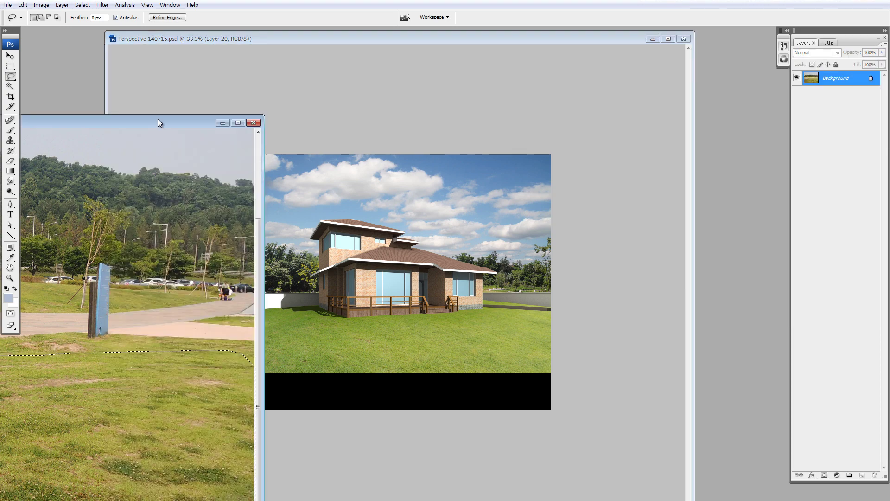
Copy the outlined grass in DSCN0714.JPG to its own layer and bring that layer into Perspective 140715.psd above Layer 20
{"action": "left_click_drag", "start_coordinate": [158, 119], "coordinate": [433, 61]}
{"action": "key", "text": "ctrl+j"}
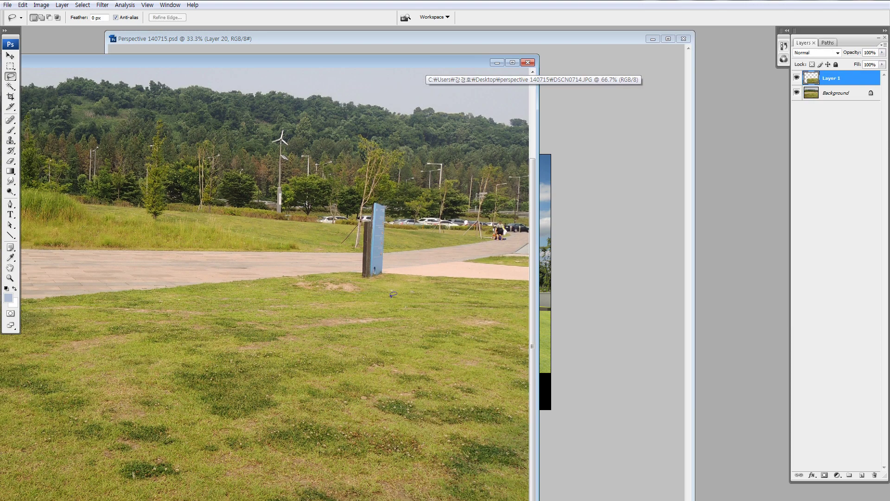
{"action": "key", "text": "v"}
{"action": "left_click_drag", "start_coordinate": [411, 375], "coordinate": [545, 325]}
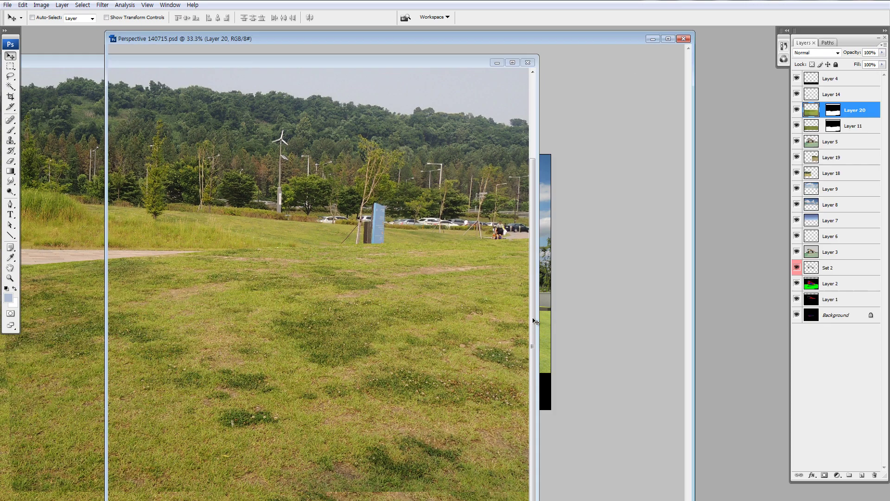
{"action": "left_click_drag", "start_coordinate": [482, 324], "coordinate": [470, 355]}
Position the new grass layer over the lawn in front of the house using Free Transform
{"action": "key", "text": "ctrl+t"}
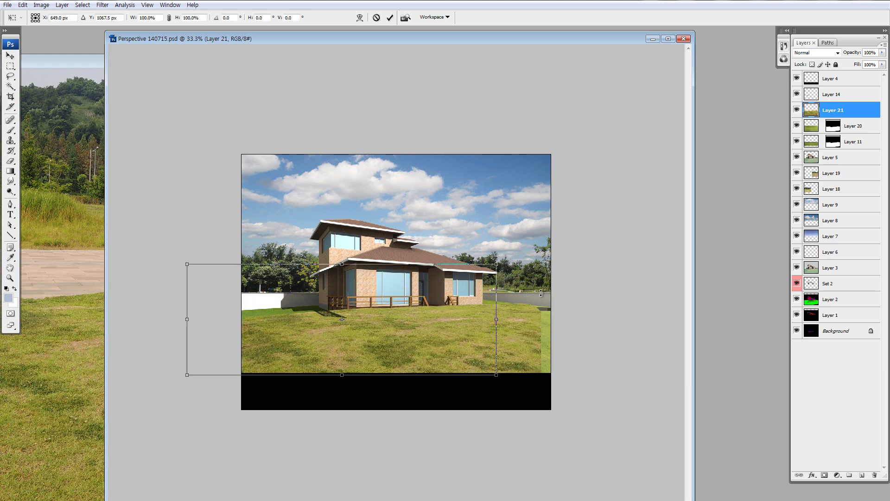
{"action": "key", "text": "Return"}
{"action": "key", "text": "ctrl+t"}
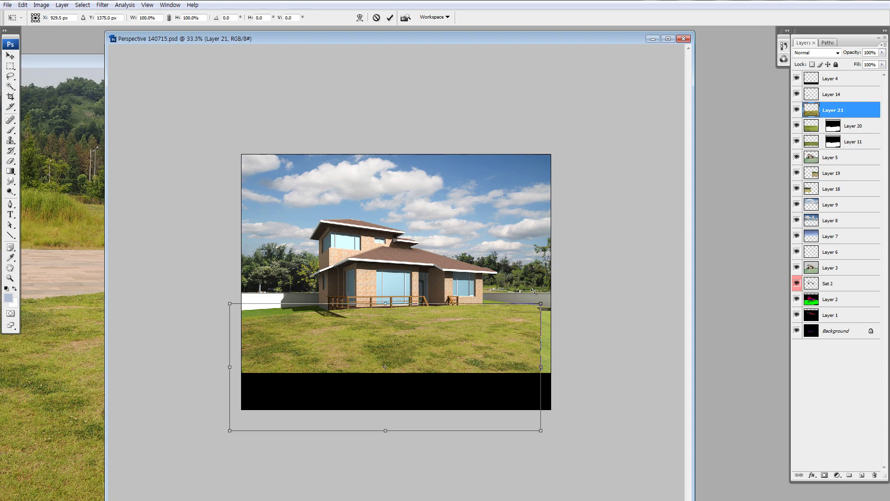
{"action": "left_click_drag", "start_coordinate": [541, 304], "coordinate": [565, 294]}
{"action": "key", "text": "Return"}
{"action": "mouse_move", "coordinate": [464, 336]}
{"action": "left_mouse_down"}
{"action": "mouse_move", "coordinate": [494, 341]}
{"action": "mouse_move", "coordinate": [469, 330]}
{"action": "left_mouse_up"}
{"action": "key", "text": "q"}
{"action": "key", "text": "q"}
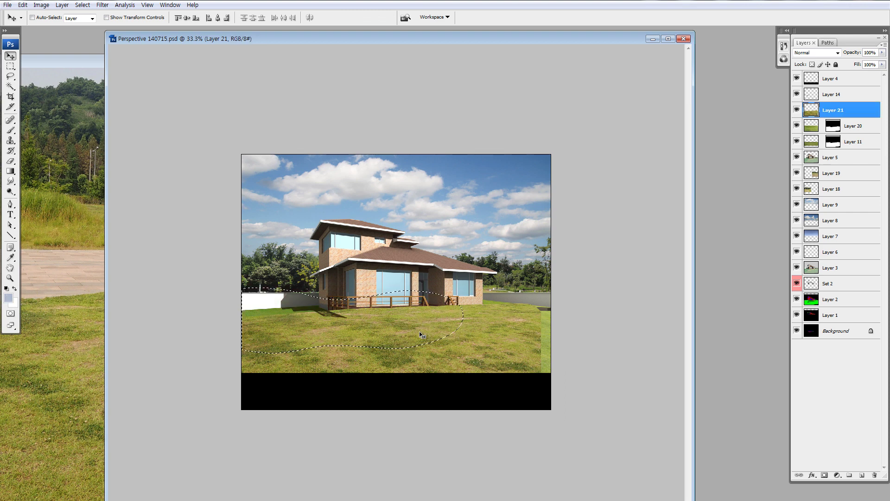
{"action": "key", "text": "q"}
{"action": "key", "text": "q"}
{"action": "key", "text": "ctrl+d"}
Shift Layer 21 over the lawn and stretch it with Free Transform so the grass reaches the image's right edge
{"action": "left_click_drag", "start_coordinate": [369, 325], "coordinate": [376, 227]}
{"action": "key", "text": "ctrl+z"}
{"action": "left_click_drag", "start_coordinate": [440, 331], "coordinate": [418, 321]}
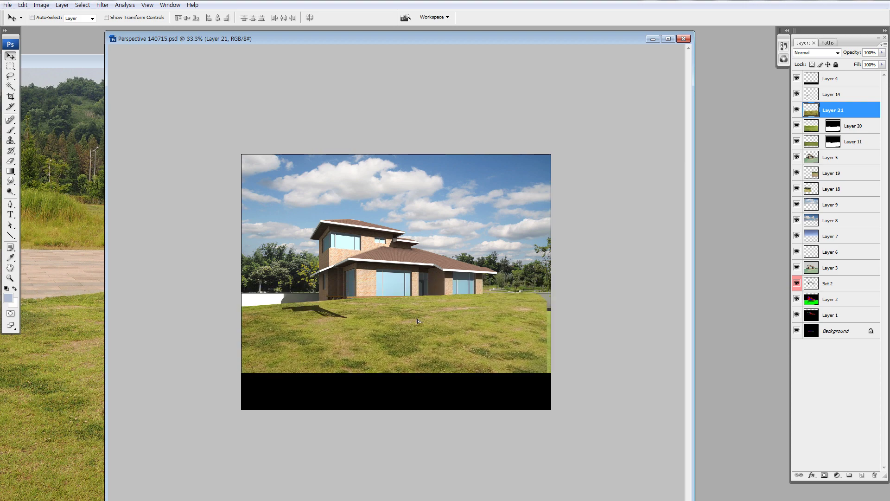
{"action": "key", "text": "ctrl+t"}
{"action": "mouse_move", "coordinate": [550, 355]}
{"action": "left_mouse_down"}
{"action": "mouse_move", "coordinate": [569, 355]}
{"action": "mouse_move", "coordinate": [552, 363]}
{"action": "mouse_move", "coordinate": [553, 385]}
{"action": "mouse_move", "coordinate": [555, 360]}
{"action": "left_mouse_up"}
{"action": "key", "text": "Return"}
Add a layer mask to Layer 21
{"action": "key", "text": "z"}
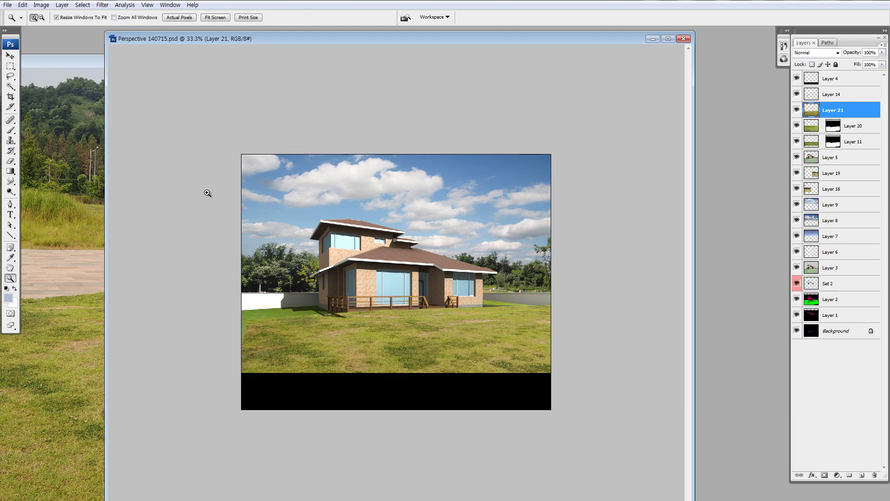
{"action": "left_click_drag", "start_coordinate": [205, 193], "coordinate": [555, 397]}
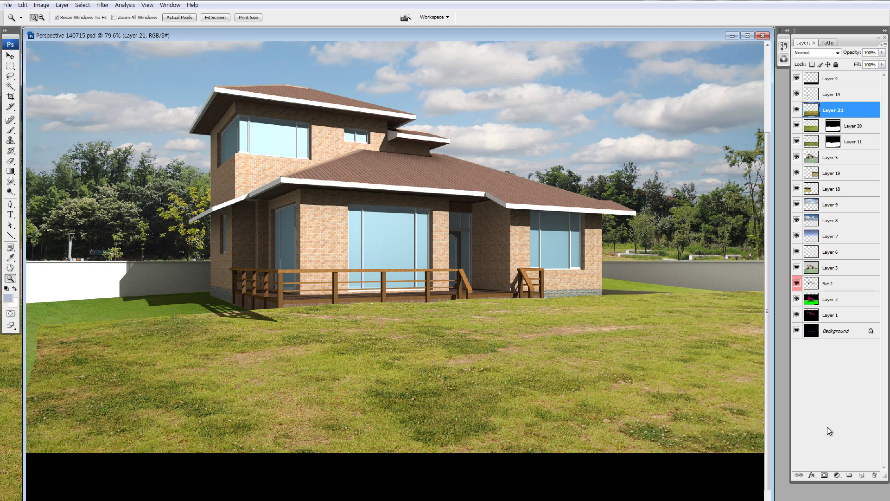
{"action": "left_click", "coordinate": [825, 475]}
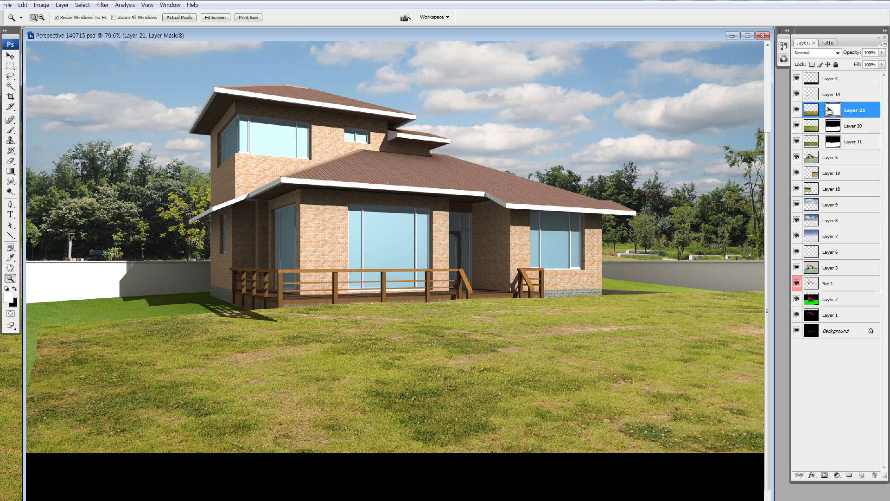
{"action": "key", "text": "ctrl+minus"}
{"action": "key", "text": "ctrl+minus"}
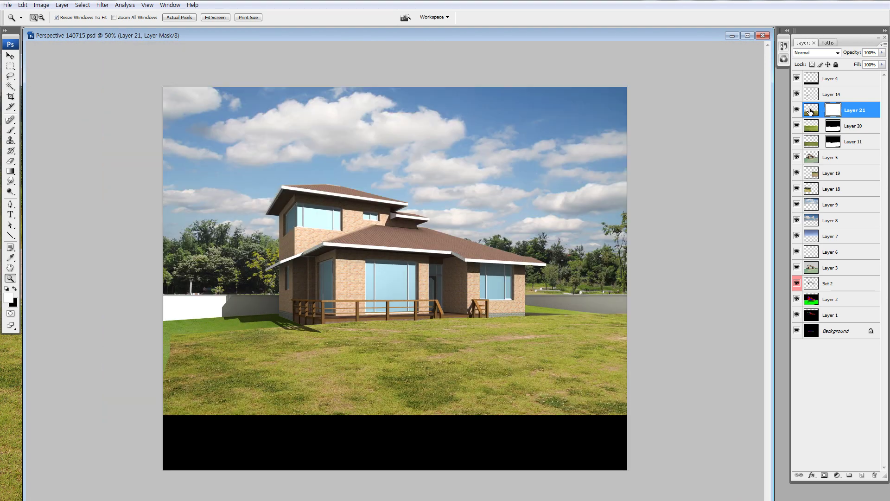
Try brushing at 30% opacity on Layer 21's image, rather than its mask, across the area in front of the house
{"action": "left_click", "coordinate": [812, 111]}
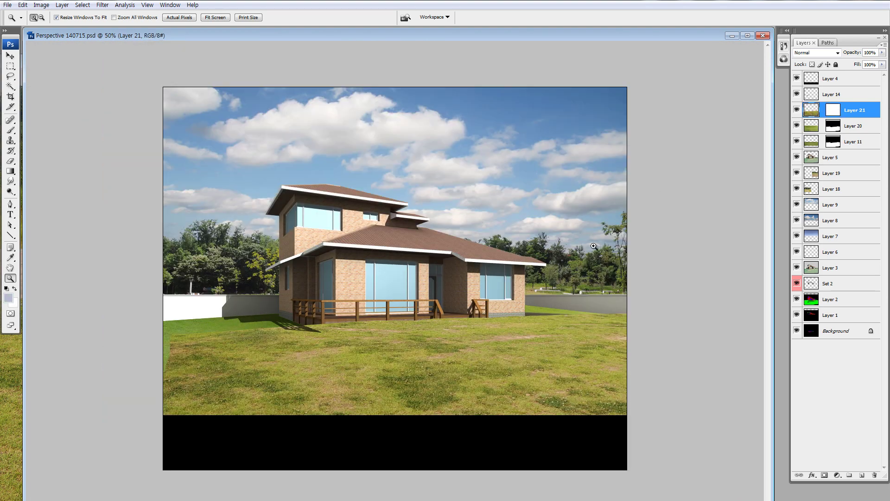
{"action": "key", "text": "m"}
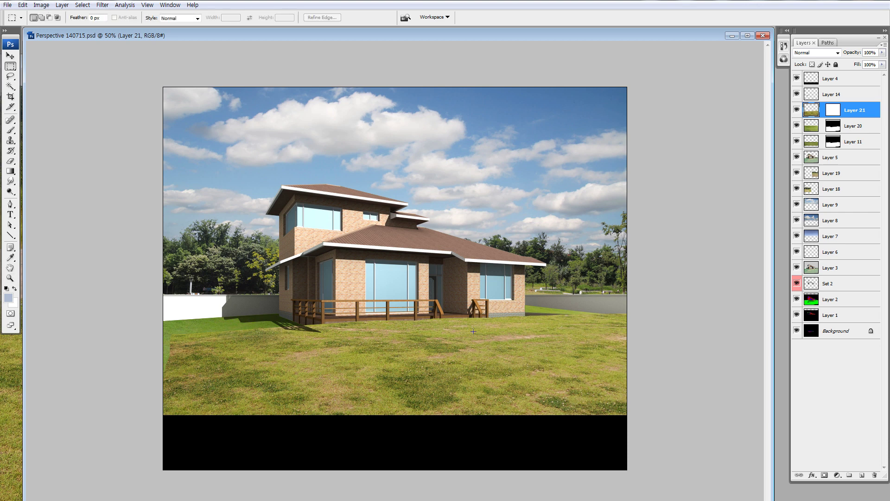
{"action": "key", "text": "b"}
{"action": "mouse_move", "coordinate": [408, 328]}
{"action": "left_mouse_down"}
{"action": "mouse_move", "coordinate": [375, 317]}
{"action": "mouse_move", "coordinate": [411, 327]}
{"action": "mouse_move", "coordinate": [339, 310]}
{"action": "mouse_move", "coordinate": [269, 325]}
{"action": "left_mouse_up"}
{"action": "key", "text": "ctrl+z"}
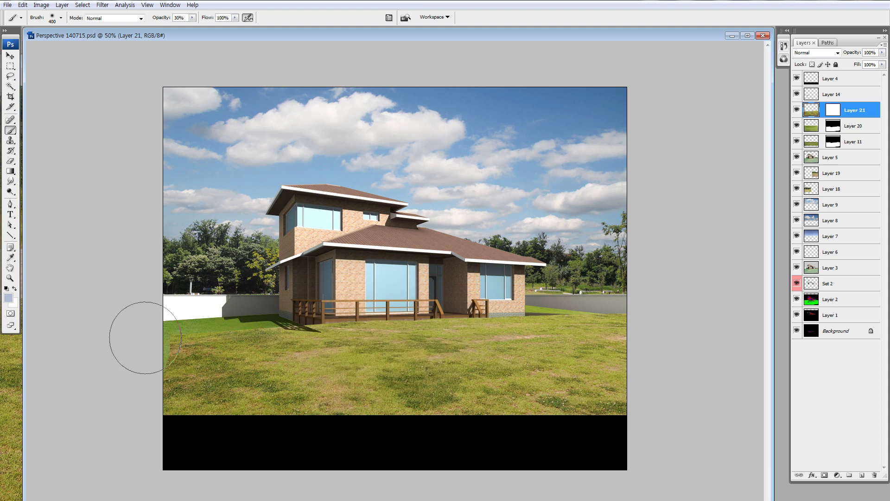
{"action": "key", "text": "d"}
{"action": "mouse_move", "coordinate": [331, 308]}
{"action": "left_mouse_down"}
{"action": "mouse_move", "coordinate": [366, 298]}
{"action": "mouse_move", "coordinate": [436, 340]}
{"action": "mouse_move", "coordinate": [461, 334]}
{"action": "left_mouse_up"}
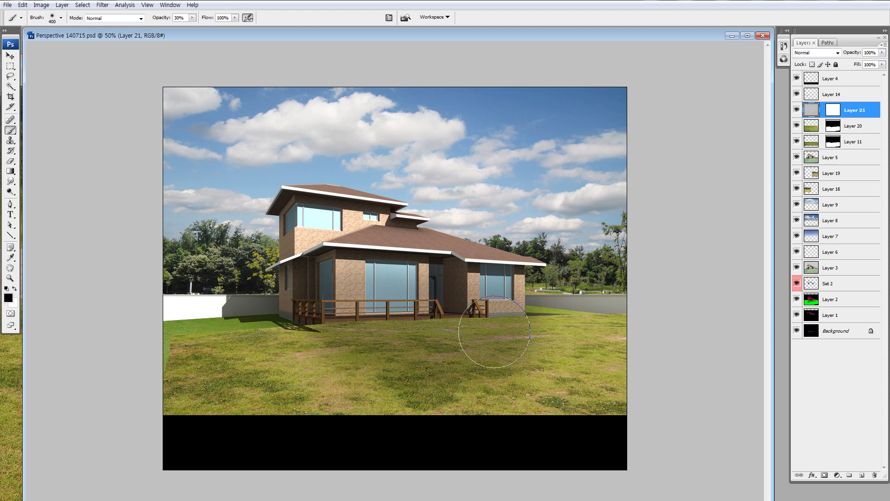
{"action": "key", "text": "ctrl+z"}
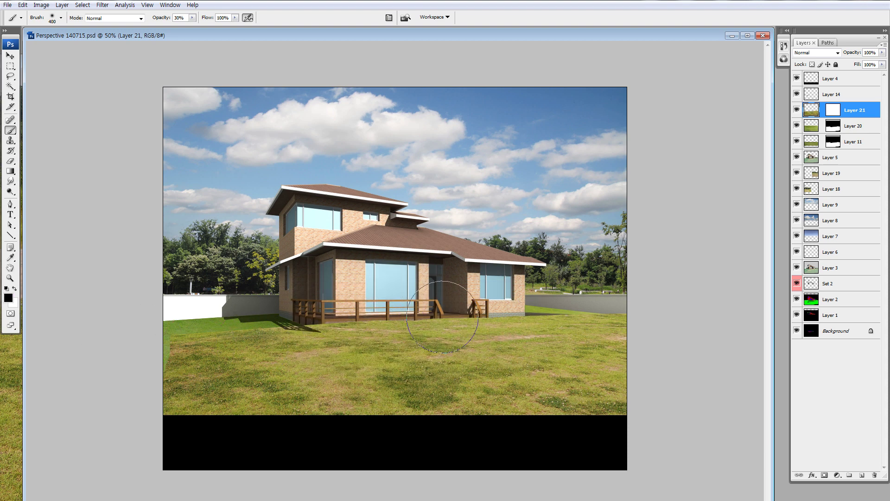
Alternate between Layer 21's image and its layer mask to compare which one is active and the colours each uses
{"action": "left_click", "coordinate": [834, 112]}
{"action": "left_click", "coordinate": [815, 112]}
{"action": "left_click", "coordinate": [833, 112]}
{"action": "left_click", "coordinate": [813, 111]}
{"action": "left_click", "coordinate": [832, 112]}
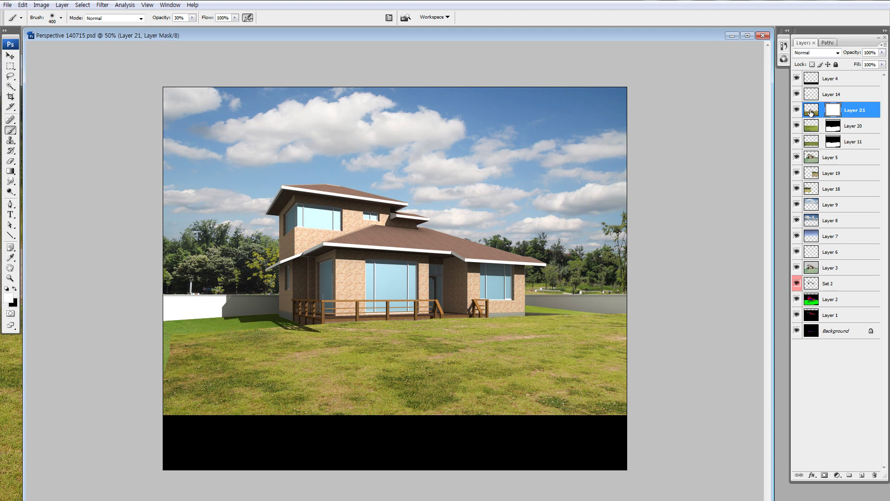
{"action": "left_click", "coordinate": [814, 112]}
{"action": "left_click", "coordinate": [832, 112]}
{"action": "left_click", "coordinate": [813, 112]}
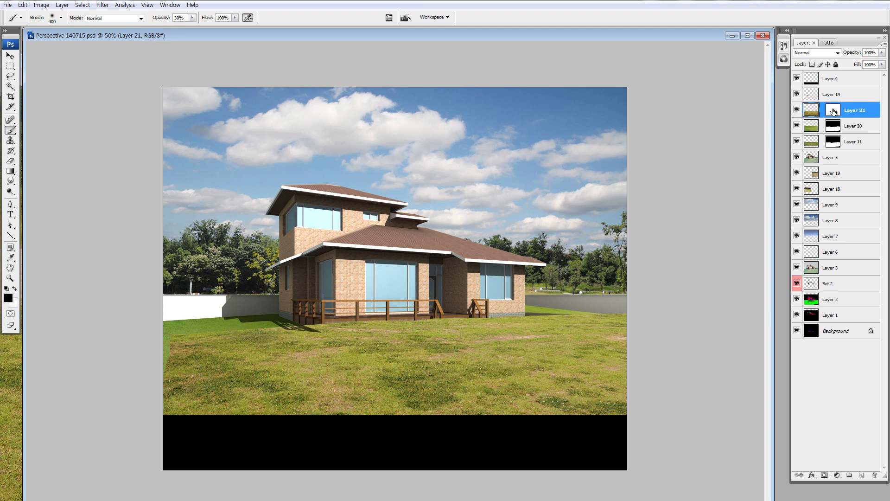
Brush black on Layer 21's mask along the deck, and fill the entire mask with black
{"action": "left_click", "coordinate": [832, 112]}
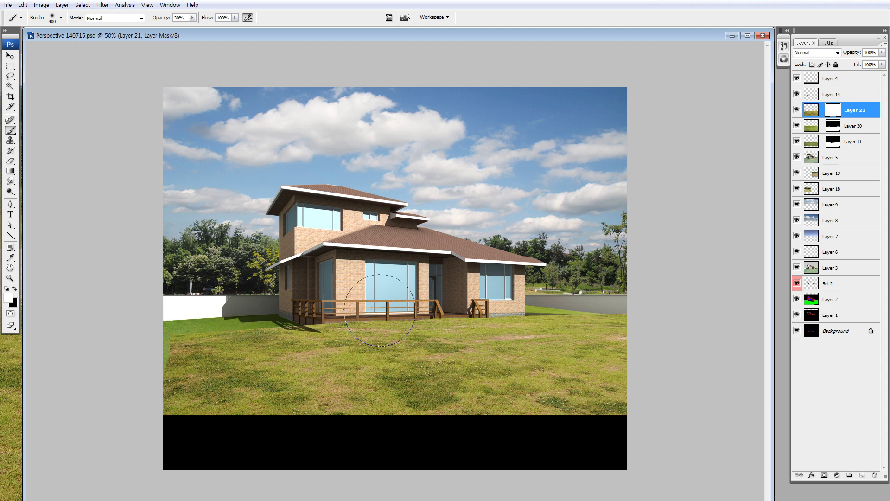
{"action": "key", "text": "x"}
{"action": "mouse_move", "coordinate": [452, 321]}
{"action": "left_mouse_down"}
{"action": "mouse_move", "coordinate": [416, 303]}
{"action": "mouse_move", "coordinate": [484, 304]}
{"action": "mouse_move", "coordinate": [364, 297]}
{"action": "mouse_move", "coordinate": [477, 311]}
{"action": "mouse_move", "coordinate": [467, 312]}
{"action": "left_mouse_up"}
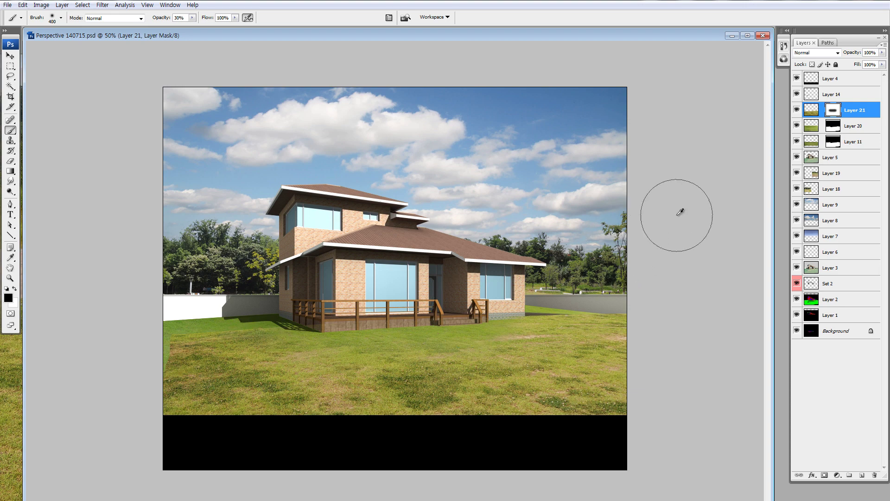
{"action": "key", "text": "alt+BackSpace"}
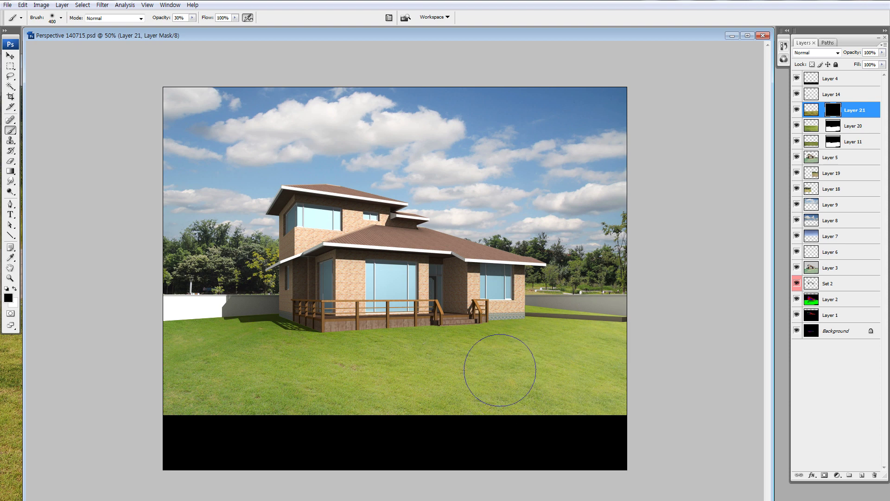
Brush white at 30% opacity on Layer 21's mask along the lawn's front edge to reveal the patchy grass there
{"action": "key", "text": "x"}
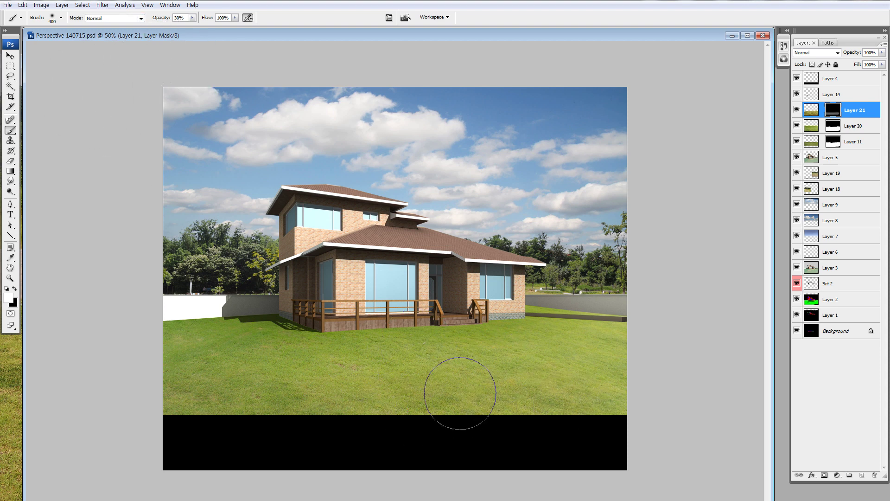
{"action": "mouse_move", "coordinate": [520, 424]}
{"action": "left_mouse_down"}
{"action": "mouse_move", "coordinate": [411, 422]}
{"action": "mouse_move", "coordinate": [572, 401]}
{"action": "mouse_move", "coordinate": [617, 411]}
{"action": "left_mouse_up"}
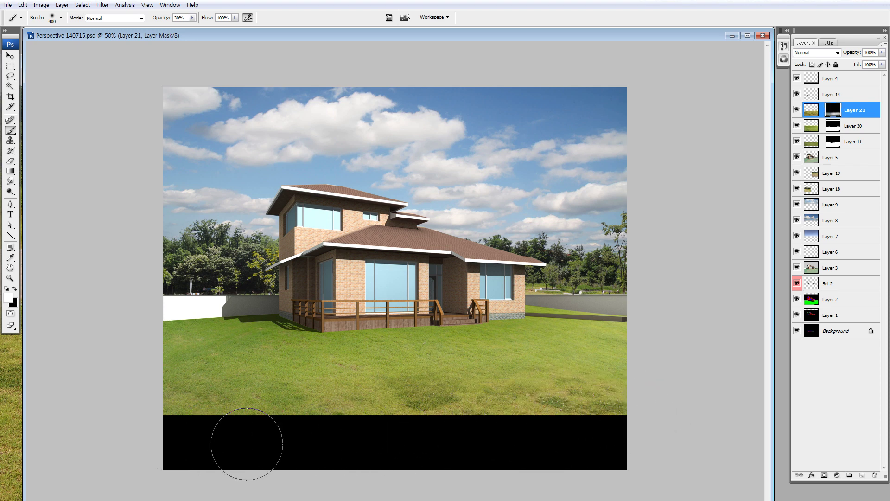
{"action": "left_click_drag", "start_coordinate": [304, 437], "coordinate": [292, 433]}
{"action": "mouse_move", "coordinate": [517, 394]}
{"action": "left_mouse_down"}
{"action": "mouse_move", "coordinate": [616, 377]}
{"action": "mouse_move", "coordinate": [623, 396]}
{"action": "mouse_move", "coordinate": [650, 408]}
{"action": "left_mouse_up"}
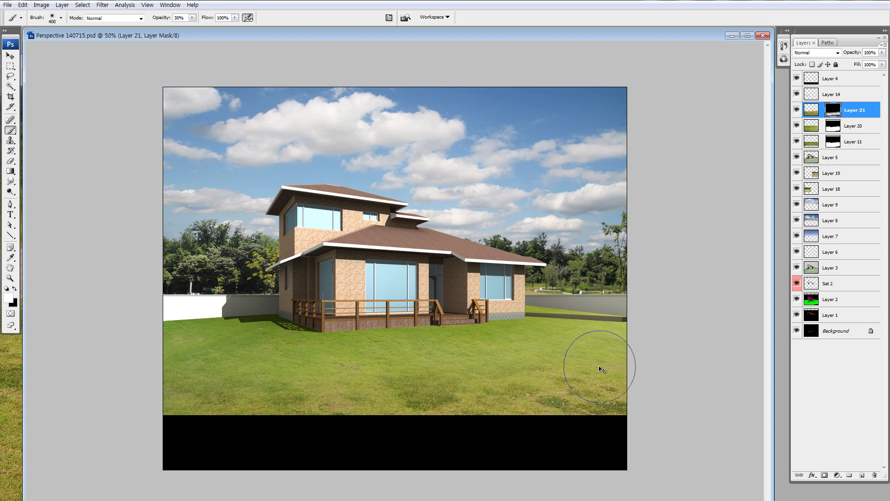
{"action": "key", "text": "ctrl+minus"}
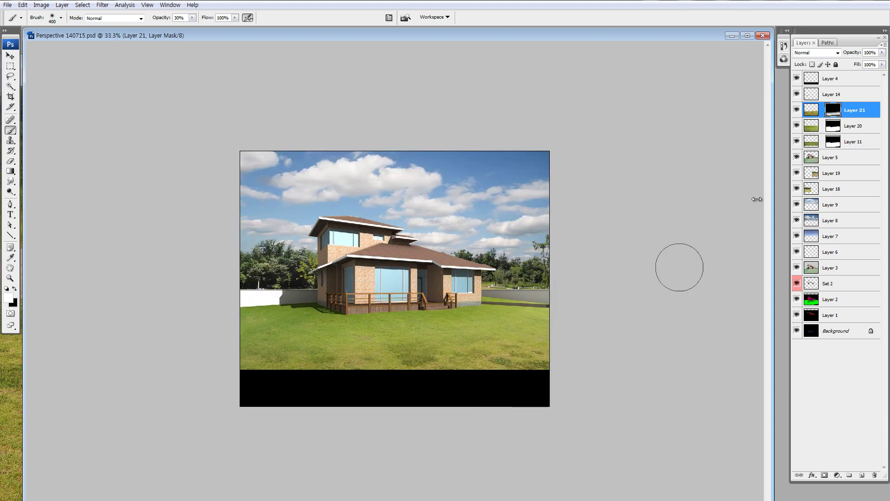
Make Layer 21's image active and toggle the visibility of Layers 21 and 20 to compare the lawn
{"action": "left_click", "coordinate": [813, 127]}
{"action": "left_click", "coordinate": [811, 113]}
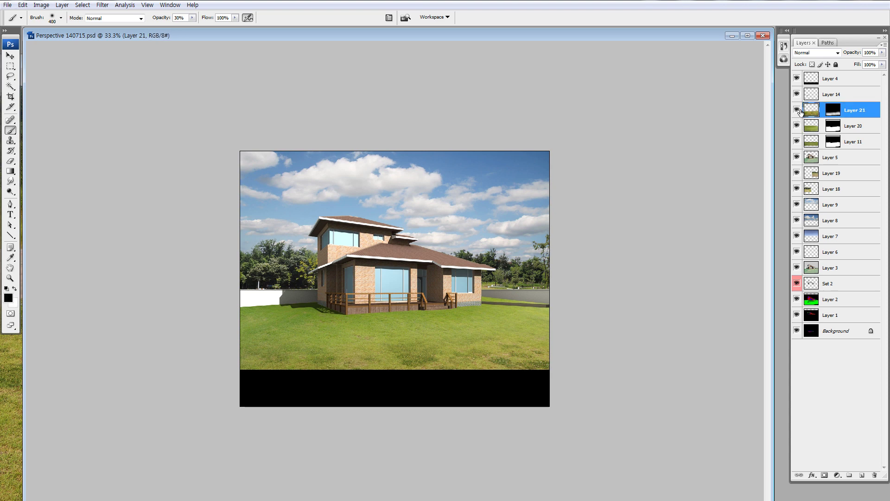
{"action": "left_click", "coordinate": [797, 110]}
{"action": "left_click", "coordinate": [797, 126]}
{"action": "left_click", "coordinate": [798, 126]}
{"action": "left_click", "coordinate": [798, 110]}
Shift the hue of Layer 21's grass to +16 with Hue/Saturation
{"action": "key", "text": "ctrl+u"}
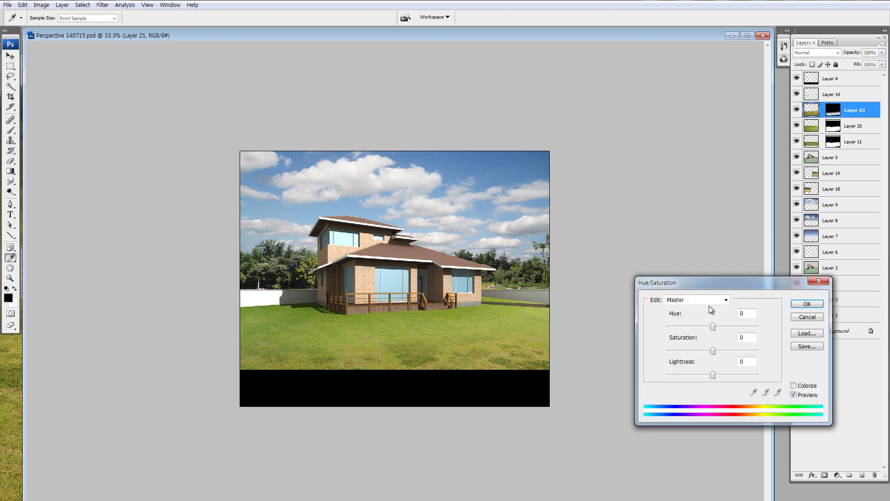
{"action": "left_click_drag", "start_coordinate": [715, 332], "coordinate": [718, 333]}
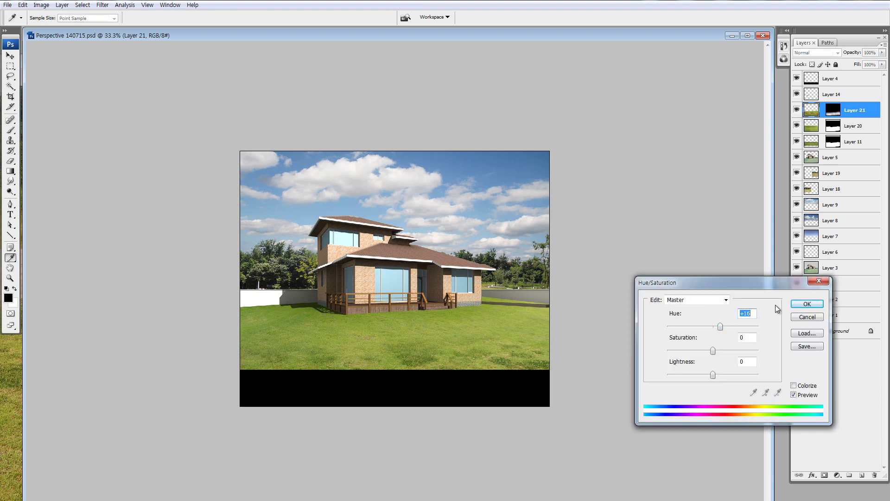
{"action": "left_click", "coordinate": [807, 304]}
Inspect the foreground grass up close and adjust Layer 21's midtones with Color Balance, setting green to +18 and shifting slightly toward cyan
{"action": "key", "text": "z"}
{"action": "left_click_drag", "start_coordinate": [401, 303], "coordinate": [514, 401]}
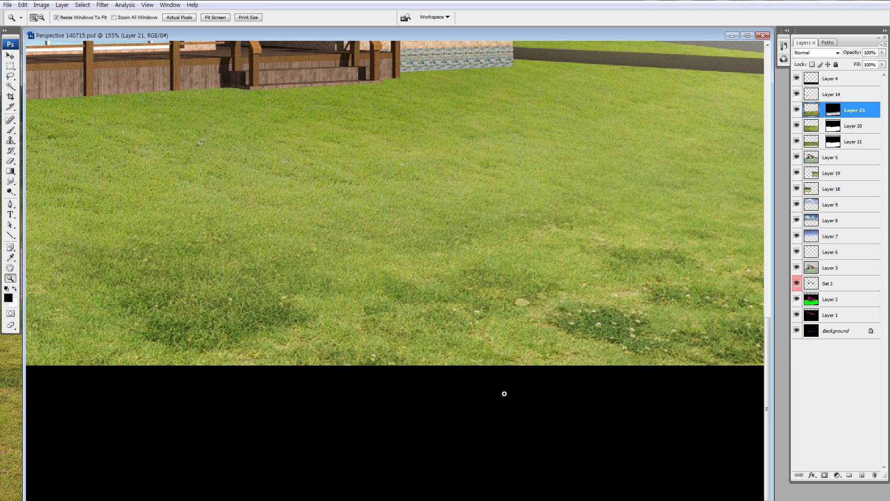
{"action": "key", "text": "ctrl+minus"}
{"action": "key", "text": "ctrl+minus"}
{"action": "key", "text": "ctrl+minus"}
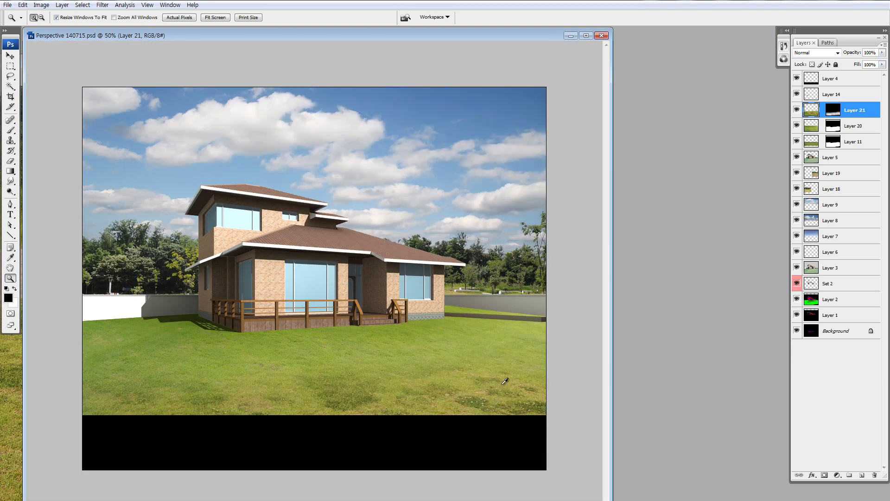
{"action": "key", "text": "ctrl+b"}
{"action": "left_click", "coordinate": [635, 250]}
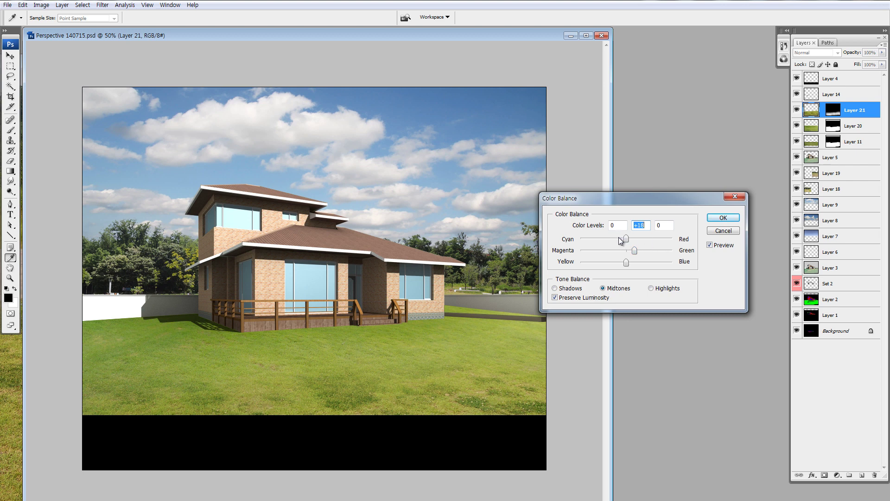
{"action": "left_click", "coordinate": [619, 238]}
{"action": "left_click", "coordinate": [720, 219]}
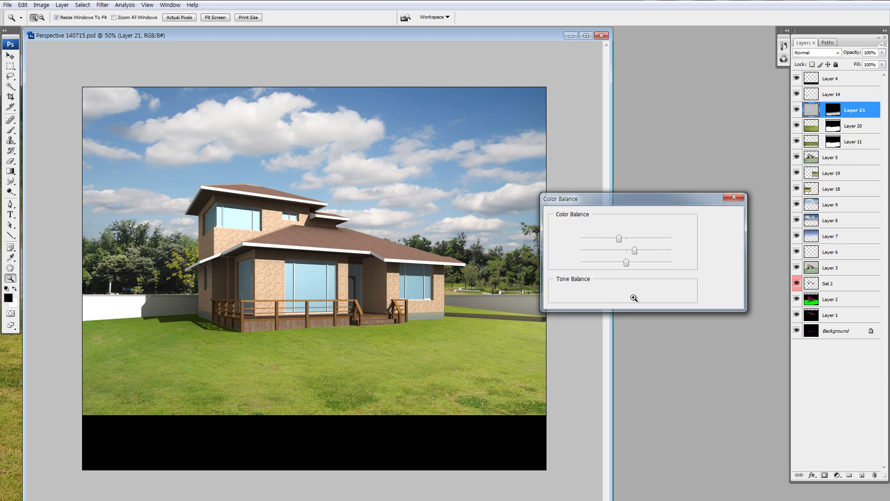
{"action": "left_click", "coordinate": [557, 402], "text": "alt"}
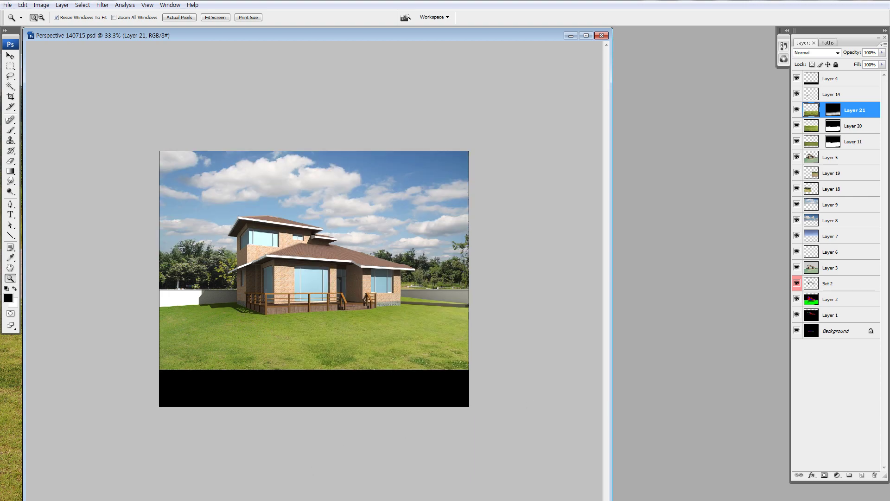
Switch to the perspective 140715 folder, browse the grass photos and open vsh_ground106.jpg in Photoshop
{"action": "key", "text": "alt+Tab"}
{"action": "left_click", "coordinate": [505, 362]}
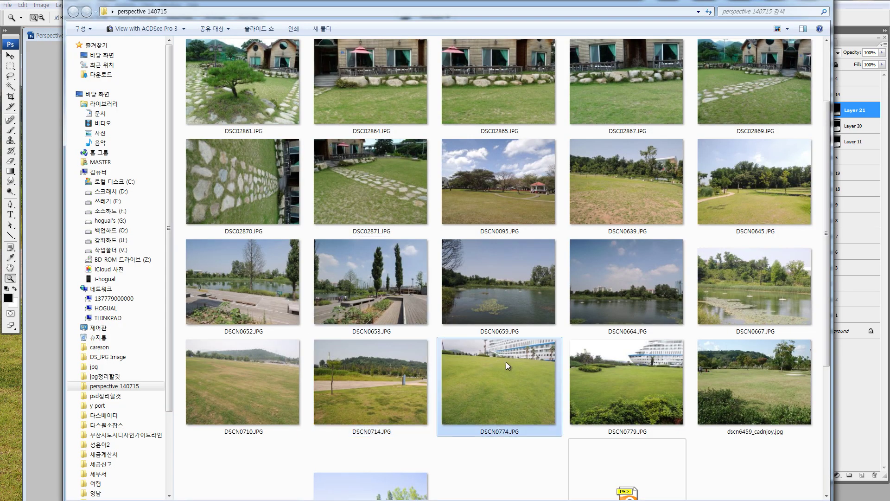
{"action": "scroll", "coordinate": [582, 327], "scroll_direction": "down", "scroll_amount": 4}
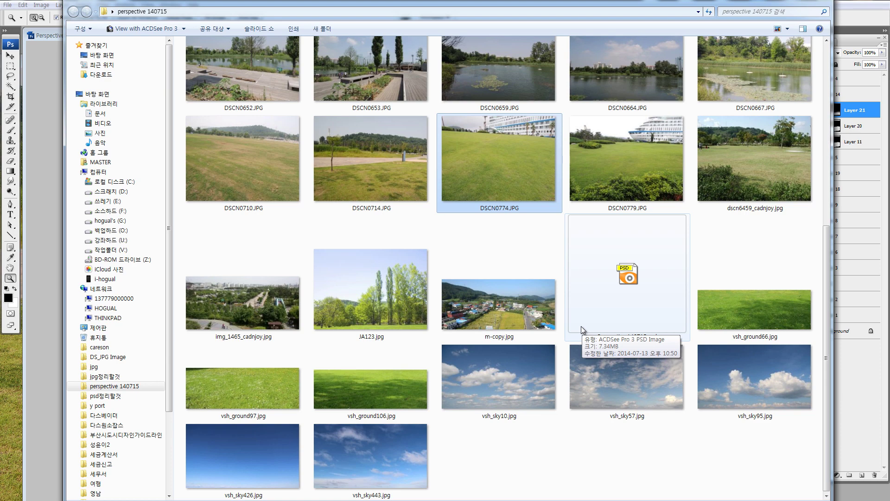
{"action": "left_click", "coordinate": [399, 388]}
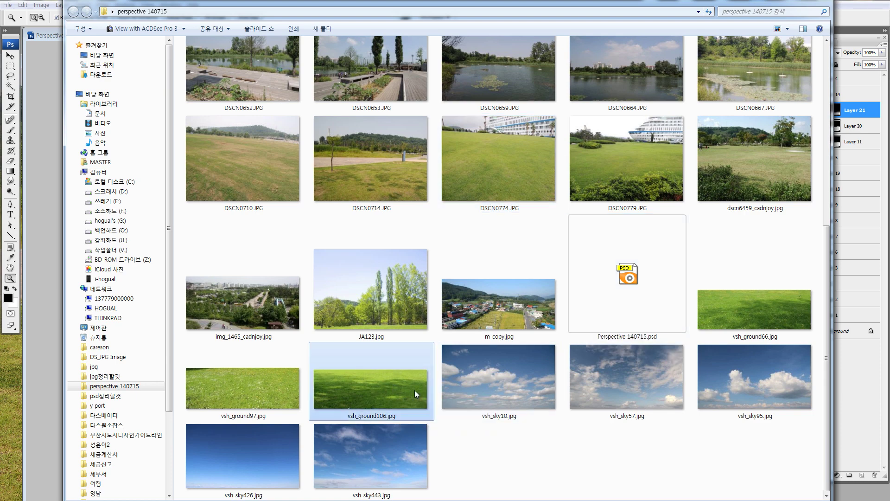
{"action": "left_click", "coordinate": [766, 296]}
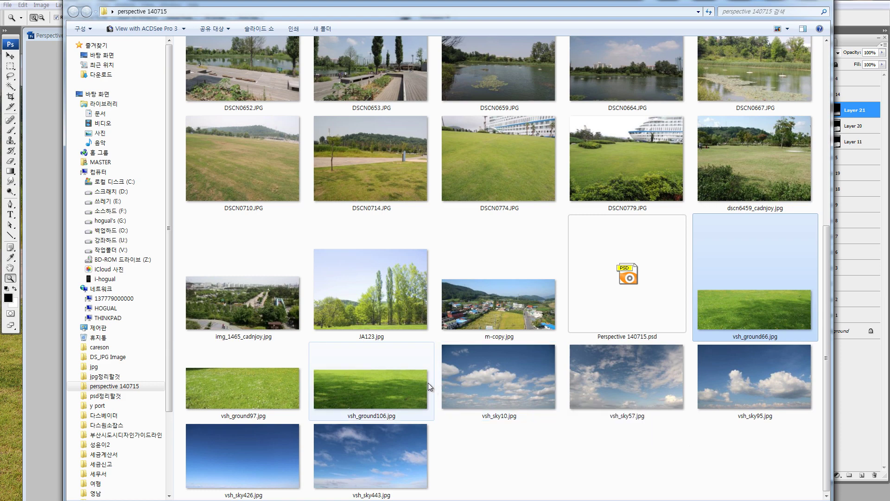
{"action": "left_click", "coordinate": [372, 394]}
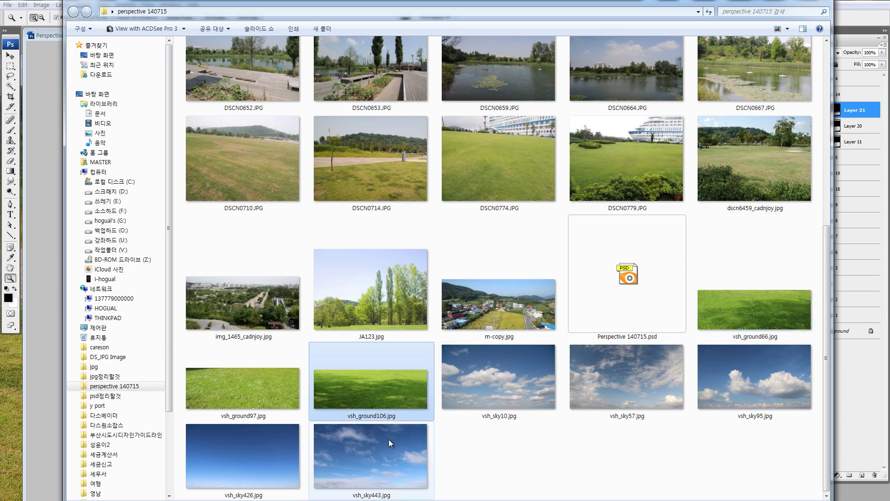
{"action": "left_click_drag", "start_coordinate": [270, 410], "coordinate": [37, 452]}
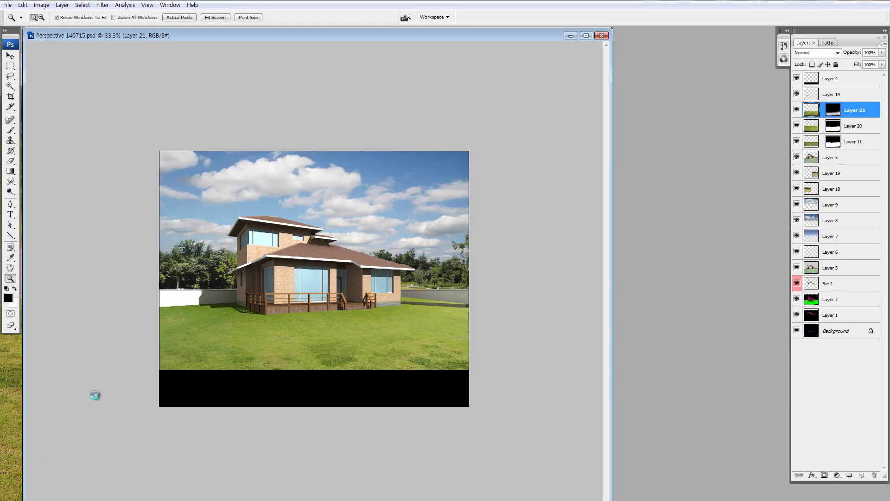
Place the vsh_ground106.jpg grass above Layer 21 in Perspective 140715.psd and copy Layer 20's mask onto it
{"action": "key", "text": "v"}
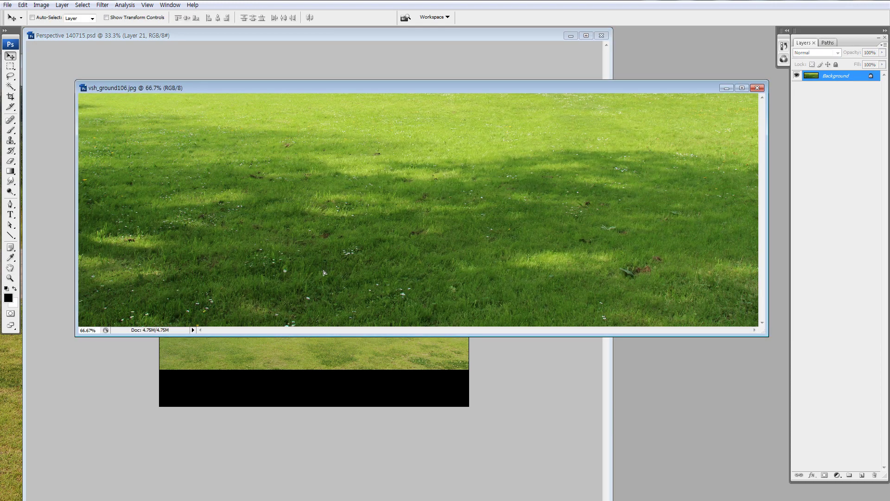
{"action": "left_click_drag", "start_coordinate": [319, 346], "coordinate": [391, 374]}
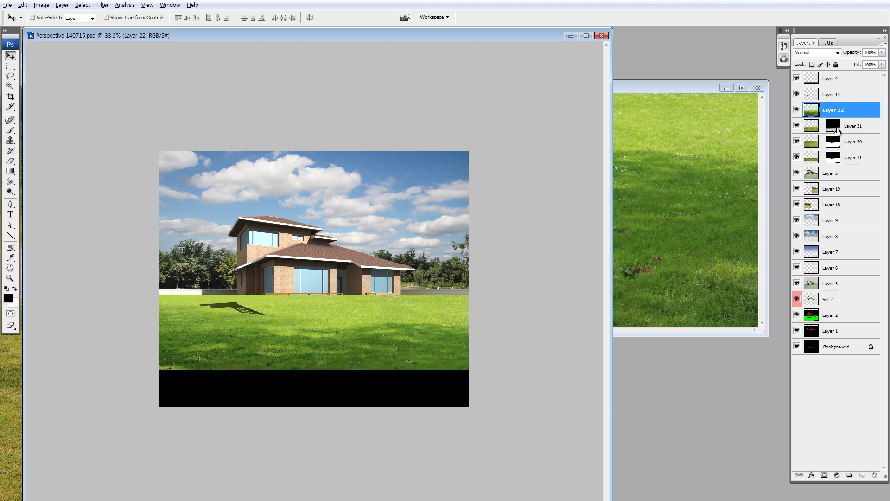
{"action": "left_click_drag", "start_coordinate": [838, 132], "coordinate": [834, 111]}
{"action": "key", "text": "ctrl+z"}
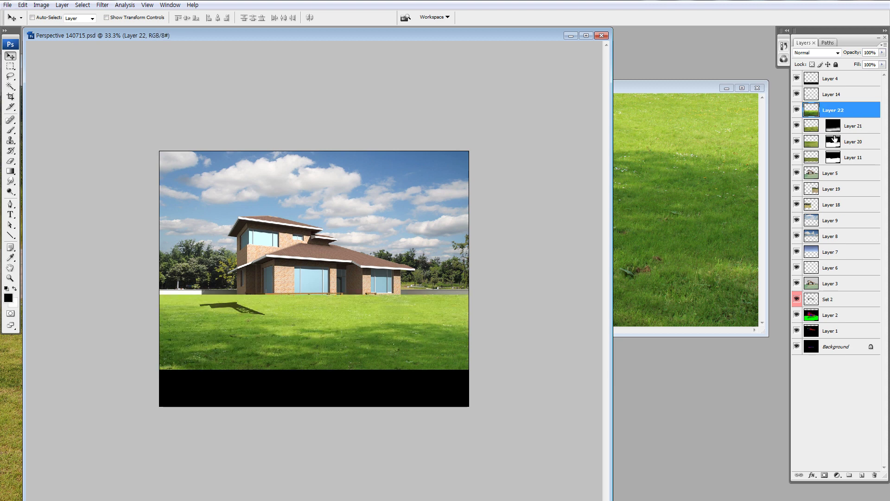
{"action": "left_click_drag", "start_coordinate": [833, 144], "coordinate": [833, 112]}
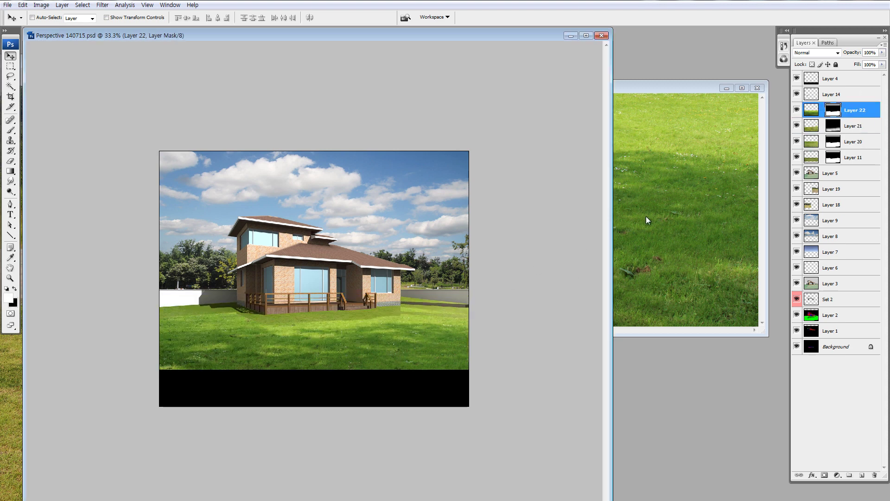
Reposition Layer 22's grass image within its mask so it covers the lawn up to the house
{"action": "left_click", "coordinate": [810, 115]}
{"action": "left_click_drag", "start_coordinate": [360, 340], "coordinate": [361, 348]}
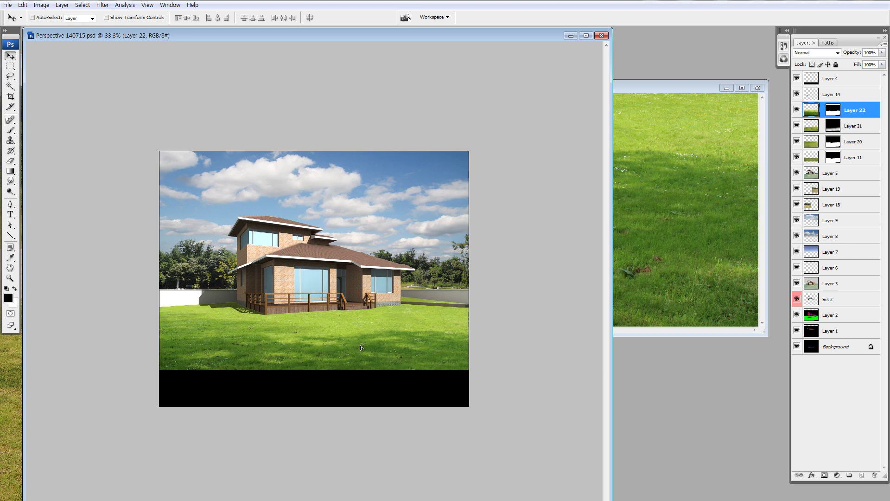
{"action": "key", "text": "ctrl+z"}
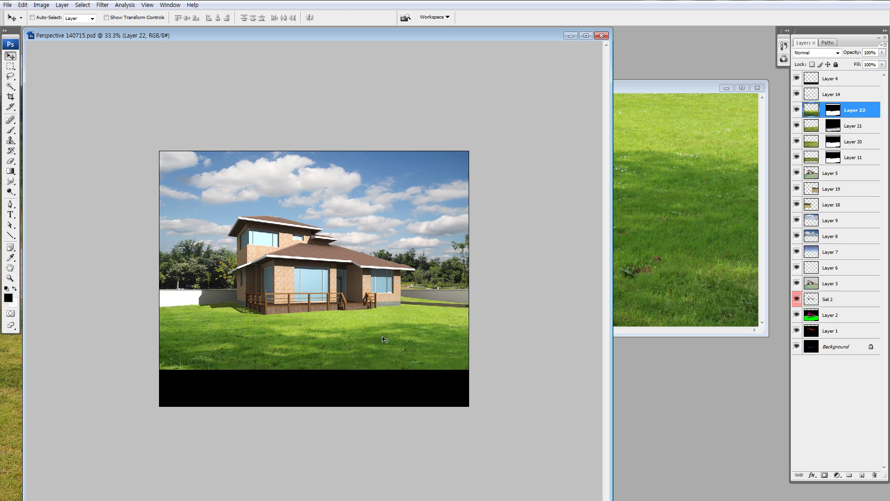
{"action": "key", "text": "ctrl+z"}
Select the left part of the scene with a Quick Mask gradient and darken Layer 22's grass there to Lightness -19
{"action": "key", "text": "q"}
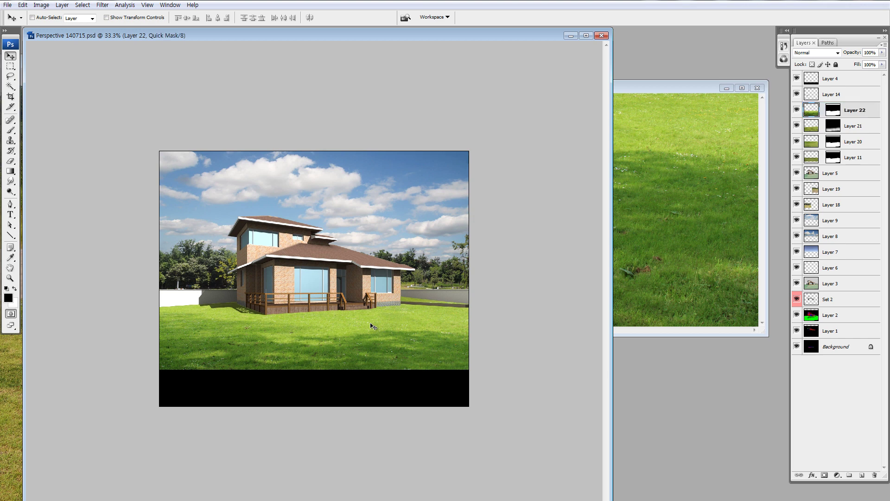
{"action": "key", "text": "g"}
{"action": "left_click_drag", "start_coordinate": [167, 353], "coordinate": [285, 337]}
{"action": "key", "text": "q"}
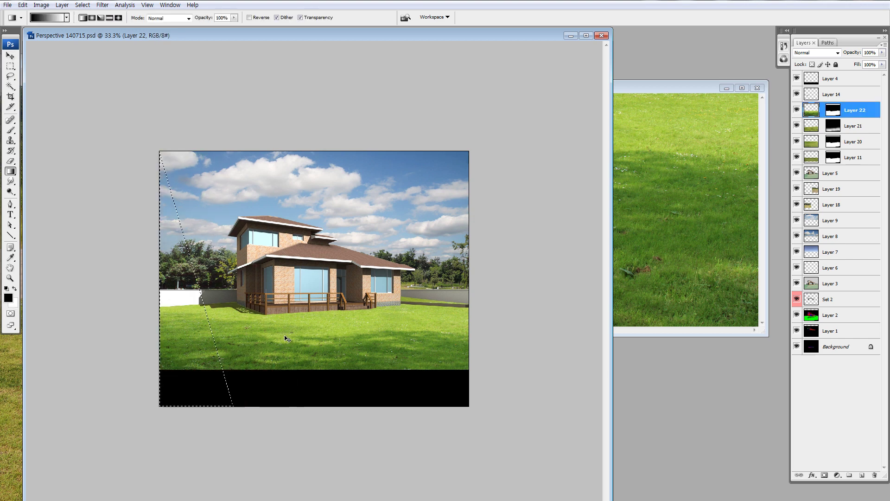
{"action": "key", "text": "ctrl+u"}
{"action": "left_click_drag", "start_coordinate": [703, 377], "coordinate": [705, 377]}
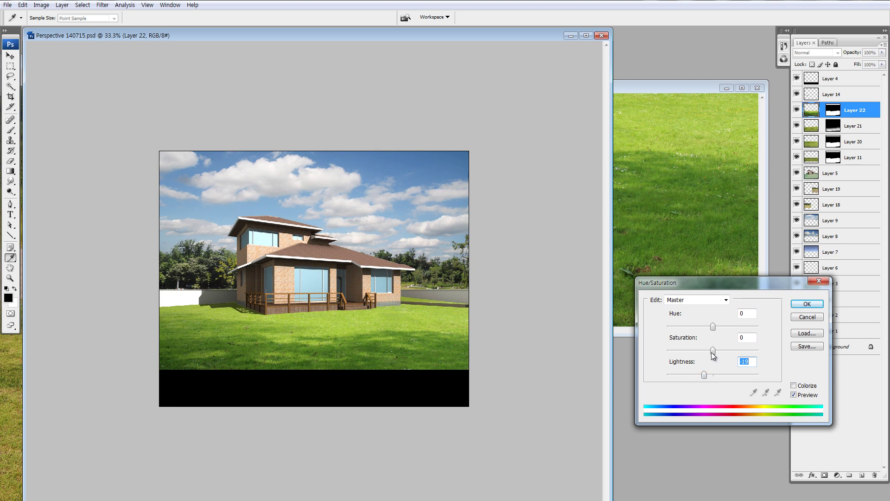
{"action": "left_click", "coordinate": [800, 307]}
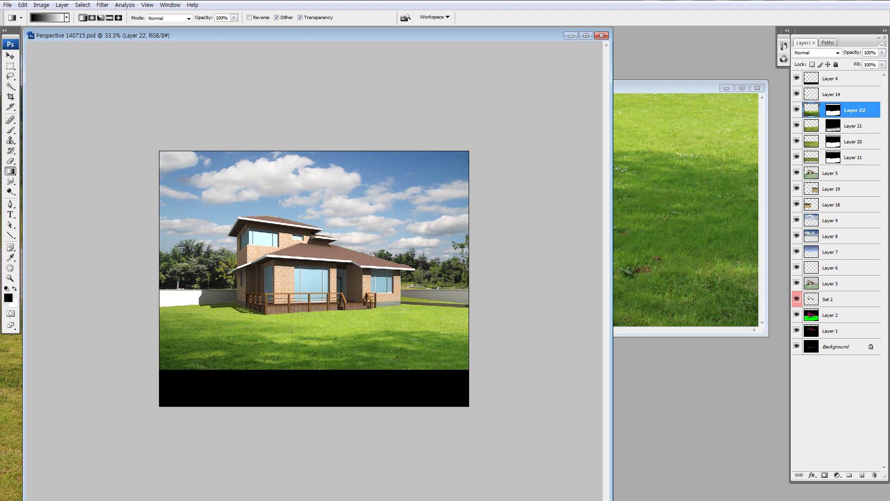
Brush a Quick Mask selection around the left side of the lawn and darken Layer 22 there to Lightness -29
{"action": "key", "text": "q"}
{"action": "key", "text": "b"}
{"action": "mouse_move", "coordinate": [209, 295]}
{"action": "left_mouse_down"}
{"action": "mouse_move", "coordinate": [260, 297]}
{"action": "mouse_move", "coordinate": [195, 293]}
{"action": "mouse_move", "coordinate": [352, 279]}
{"action": "mouse_move", "coordinate": [346, 284]}
{"action": "mouse_move", "coordinate": [406, 296]}
{"action": "mouse_move", "coordinate": [222, 286]}
{"action": "left_mouse_up"}
{"action": "key", "text": "q"}
{"action": "key", "text": "ctrl+u"}
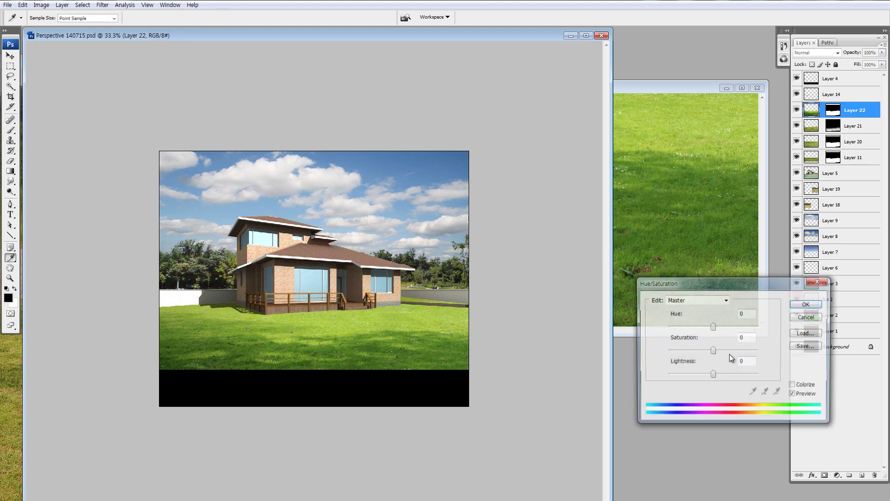
{"action": "left_click_drag", "start_coordinate": [701, 378], "coordinate": [700, 374]}
{"action": "left_click", "coordinate": [802, 304]}
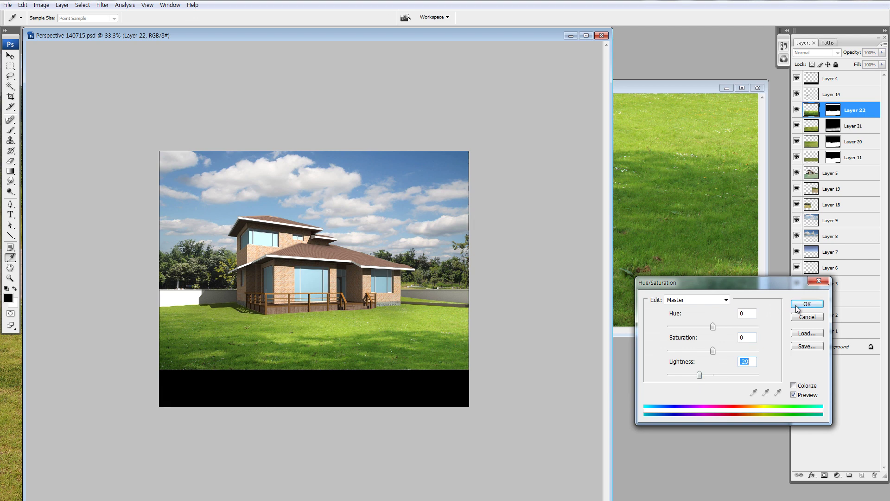
Toggle the visibility of Layers 22, 21 and 20 to compare the different lawn versions
{"action": "key", "text": "b"}
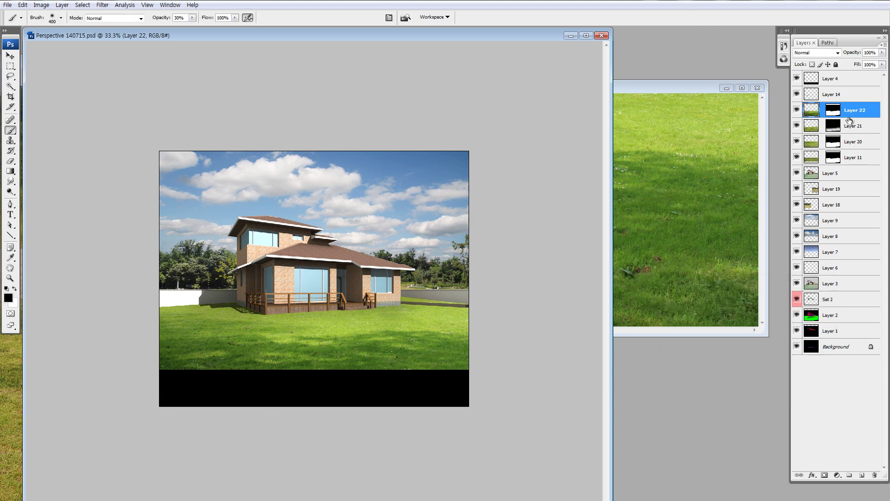
{"action": "left_click", "coordinate": [797, 112]}
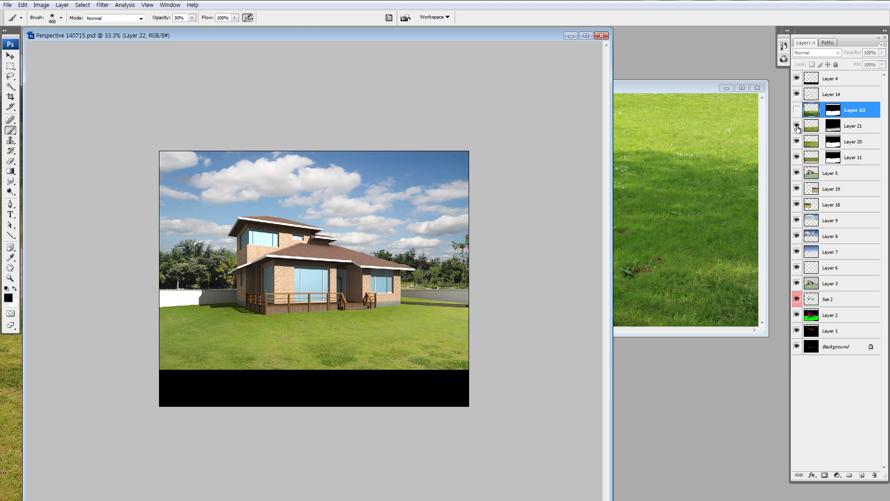
{"action": "left_click_drag", "start_coordinate": [798, 129], "coordinate": [798, 144]}
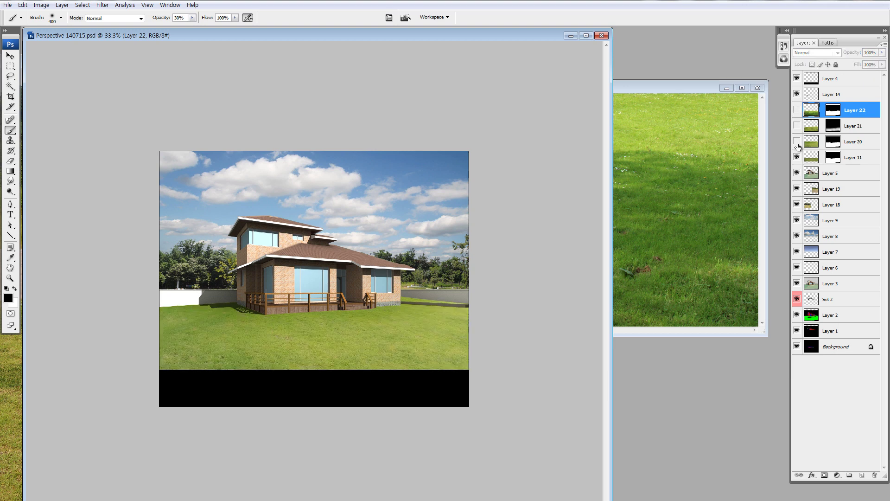
{"action": "left_click", "coordinate": [797, 112]}
Switch to the perspective 140715 folder and open DSCN0639.JPG in Photoshop
{"action": "key", "text": "alt+Tab"}
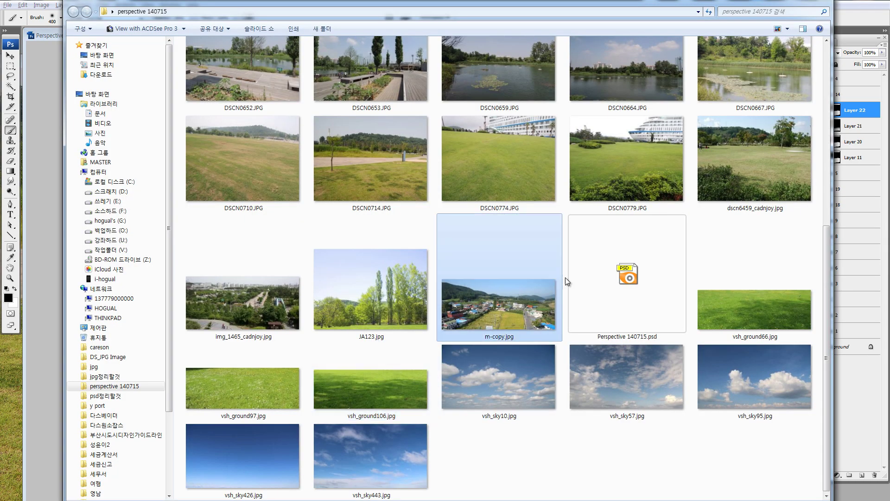
{"action": "scroll", "coordinate": [636, 275], "scroll_direction": "up", "scroll_amount": 5}
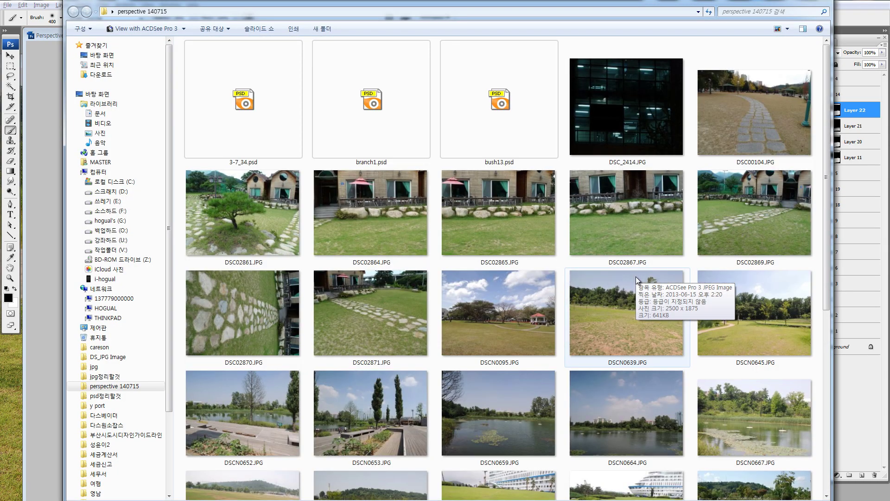
{"action": "left_click", "coordinate": [613, 324]}
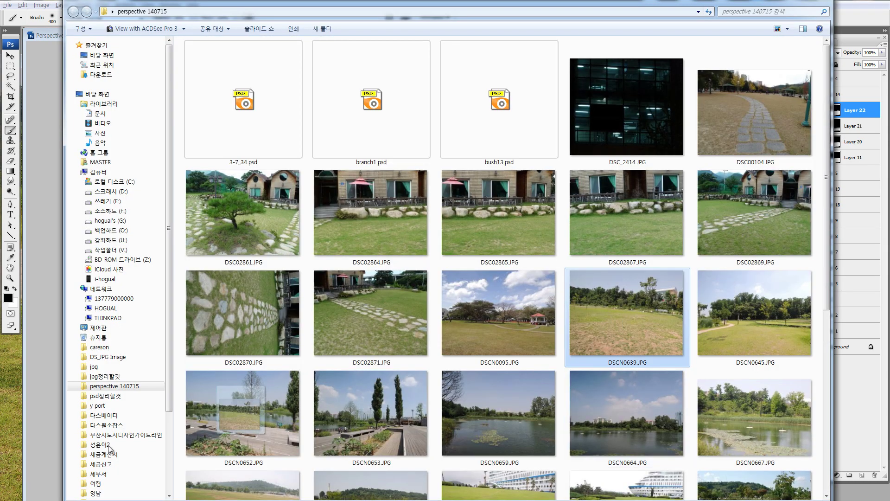
{"action": "left_click_drag", "start_coordinate": [32, 466], "coordinate": [32, 466]}
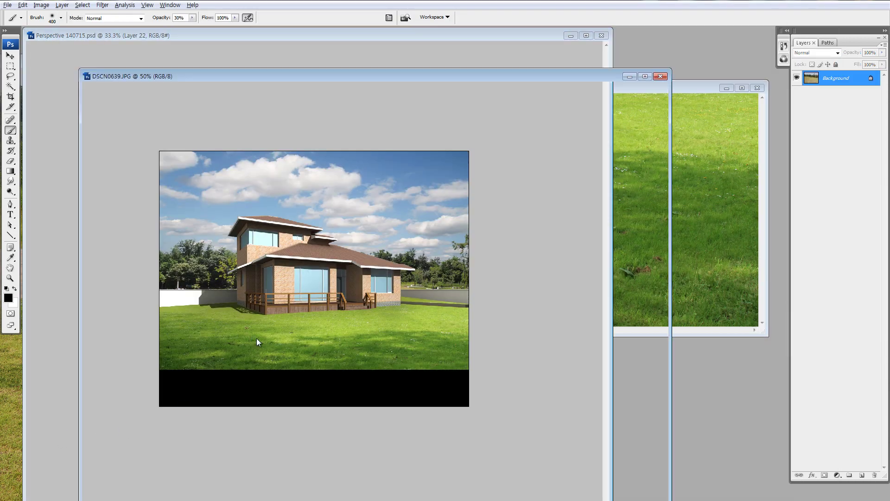
Select the patchy grass in the lower part of DSCN0639.JPG and move it into Perspective 140715.psd as a new layer
{"action": "key", "text": "m"}
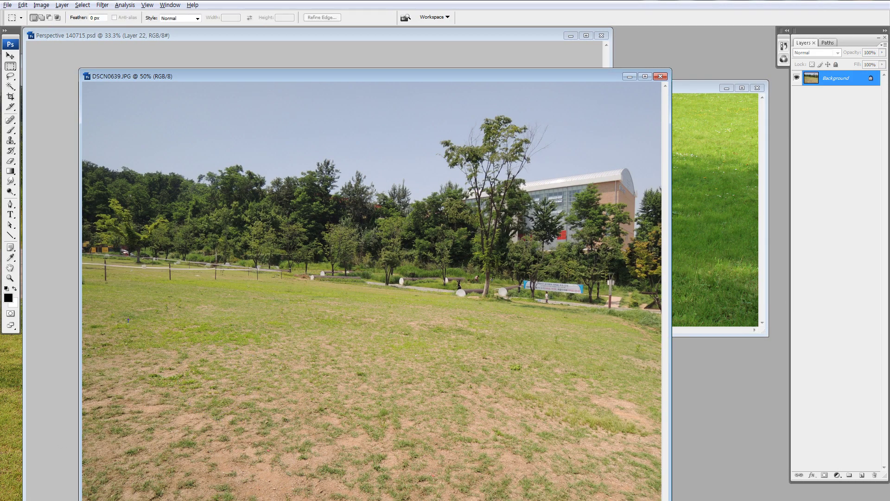
{"action": "left_click_drag", "start_coordinate": [536, 490], "coordinate": [663, 498]}
{"action": "left_click_drag", "start_coordinate": [108, 391], "coordinate": [61, 388]}
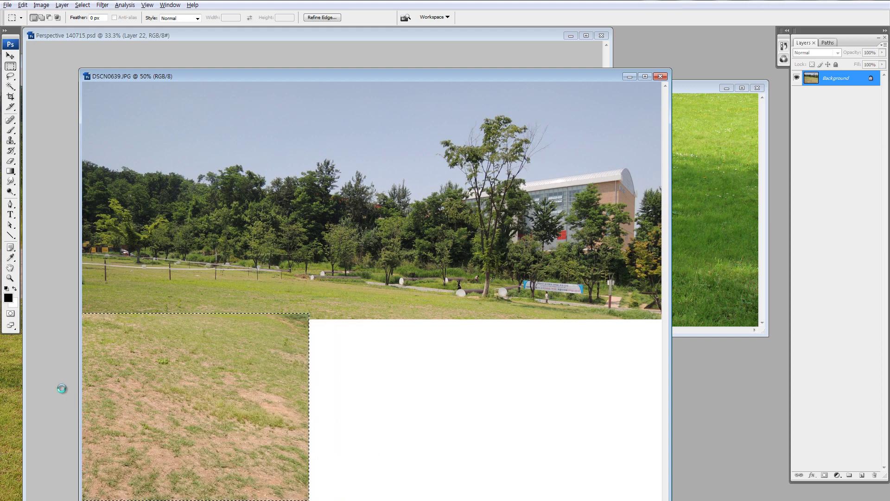
{"action": "key", "text": "v"}
{"action": "left_click_drag", "start_coordinate": [217, 364], "coordinate": [498, 291]}
Squash Layer 23's grass vertically with Free Transform and shift it so it spans the lawn in front of the house
{"action": "key", "text": "ctrl+t"}
{"action": "left_click_drag", "start_coordinate": [297, 268], "coordinate": [297, 300]}
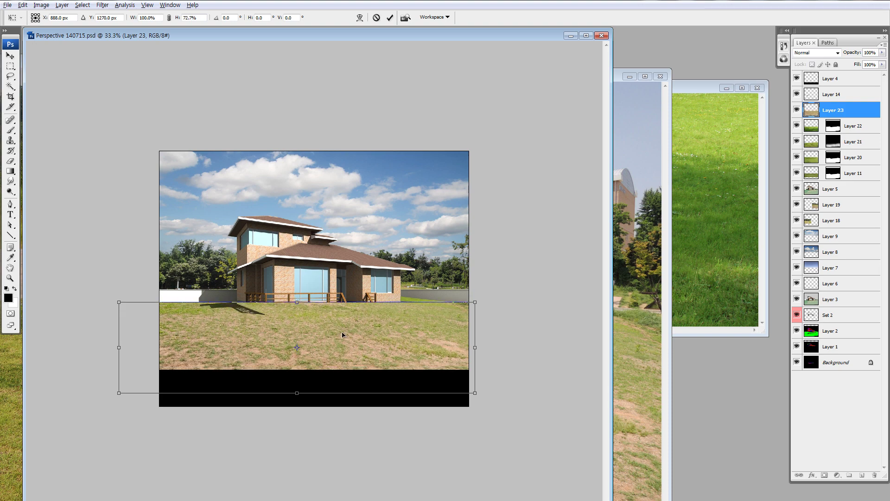
{"action": "left_click_drag", "start_coordinate": [342, 333], "coordinate": [350, 332]}
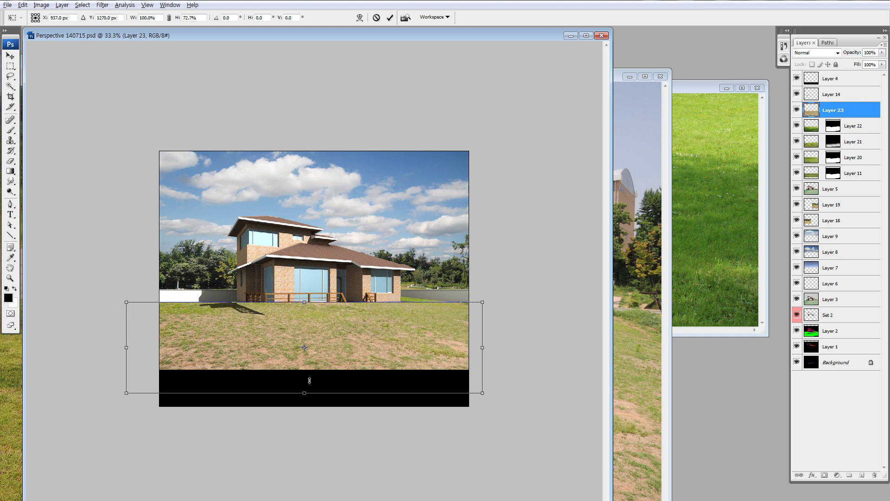
{"action": "left_click_drag", "start_coordinate": [304, 394], "coordinate": [302, 380]}
{"action": "key", "text": "Return"}
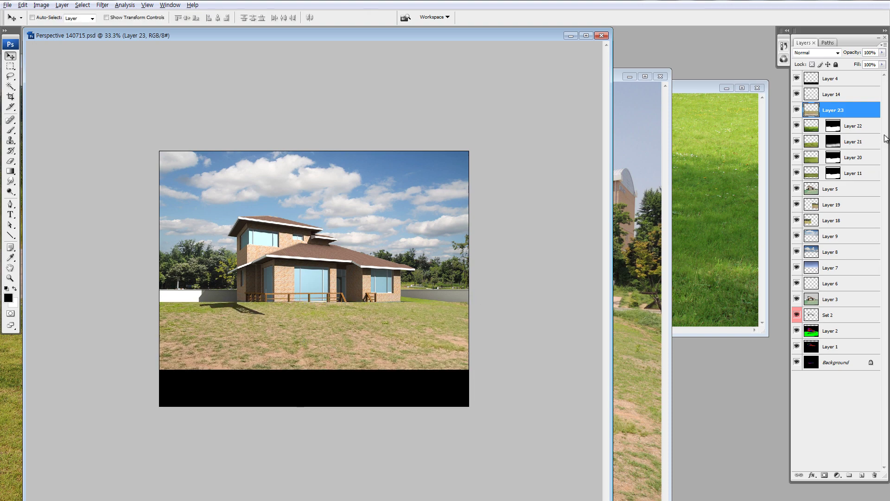
Copy Layer 22's mask onto Layer 23 and set its image's midtone green to +19 with Color Balance
{"action": "left_click_drag", "start_coordinate": [840, 130], "coordinate": [834, 111]}
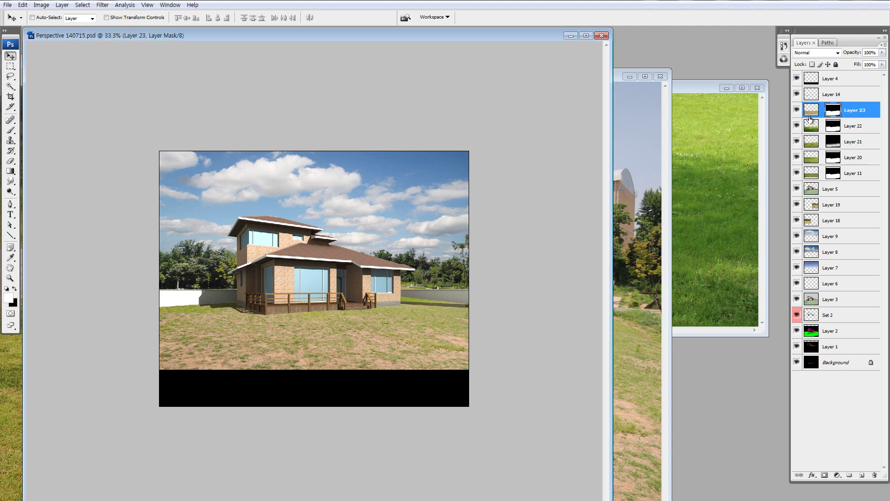
{"action": "left_click", "coordinate": [810, 113]}
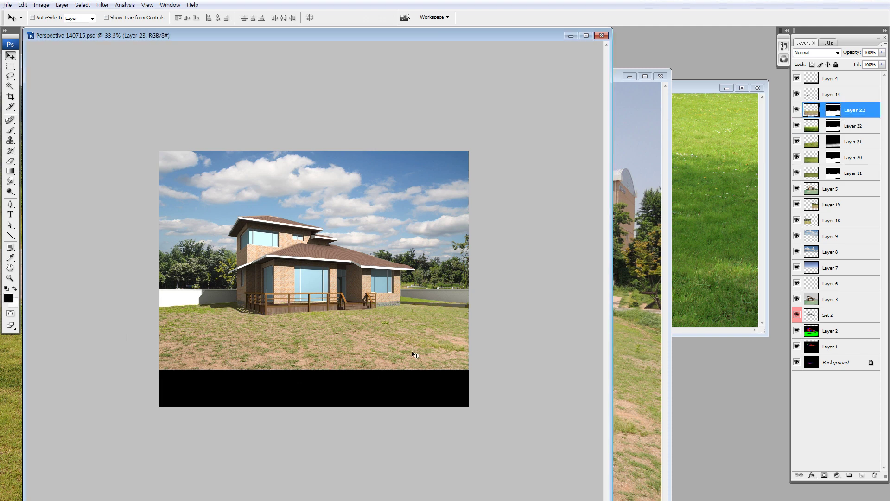
{"action": "key", "text": "ctrl+b"}
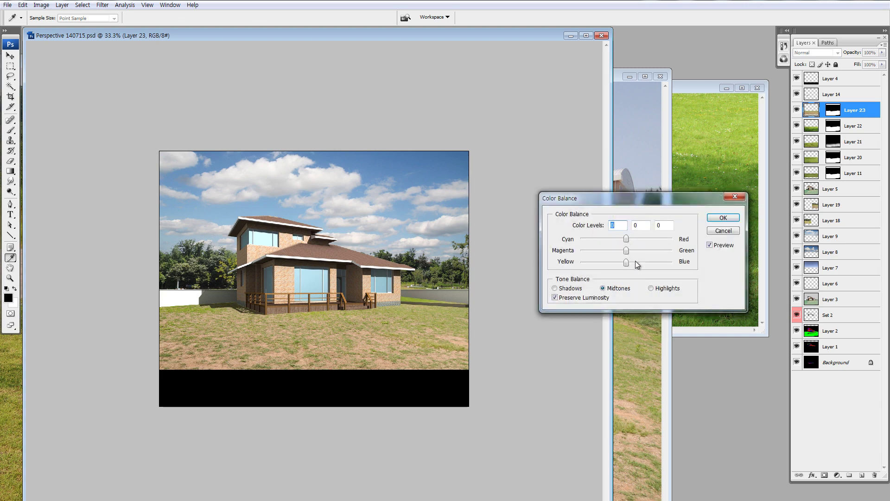
{"action": "left_click", "coordinate": [636, 251]}
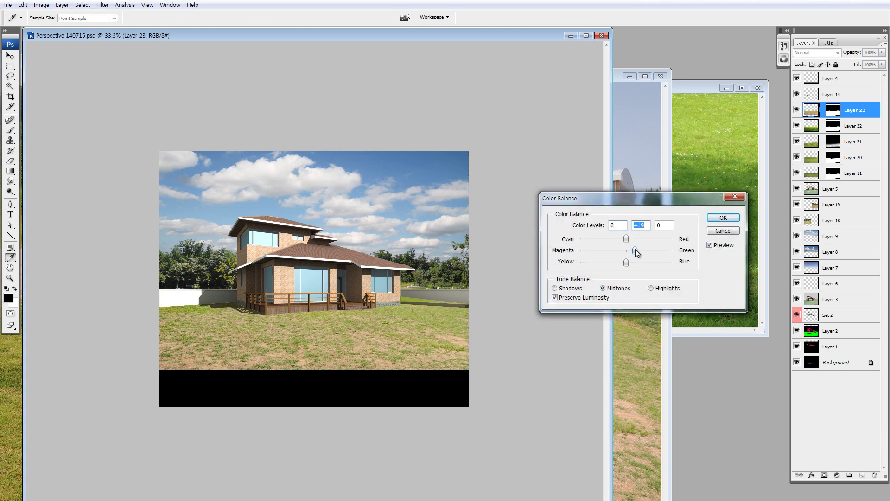
{"action": "left_click", "coordinate": [723, 218]}
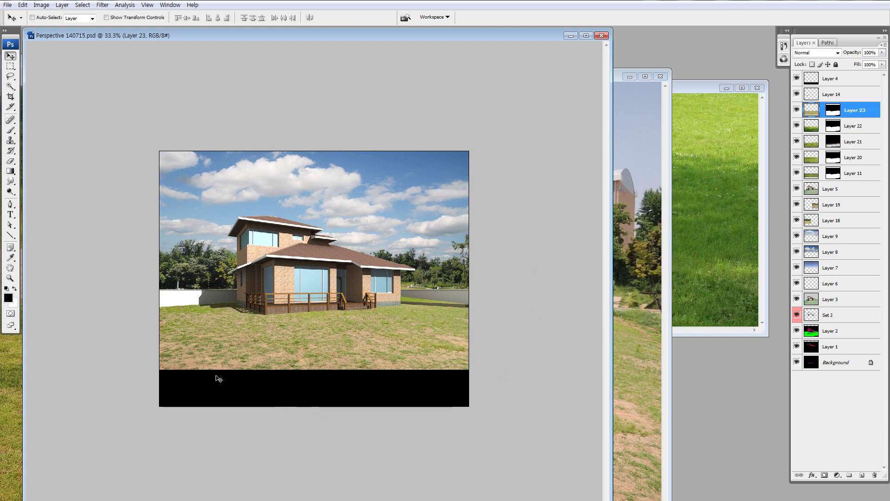
Make a soft-edged selection along the left side of the image by drawing a horizontal Quick Mask gradient inward of the lawn's left edge
{"action": "key", "text": "q"}
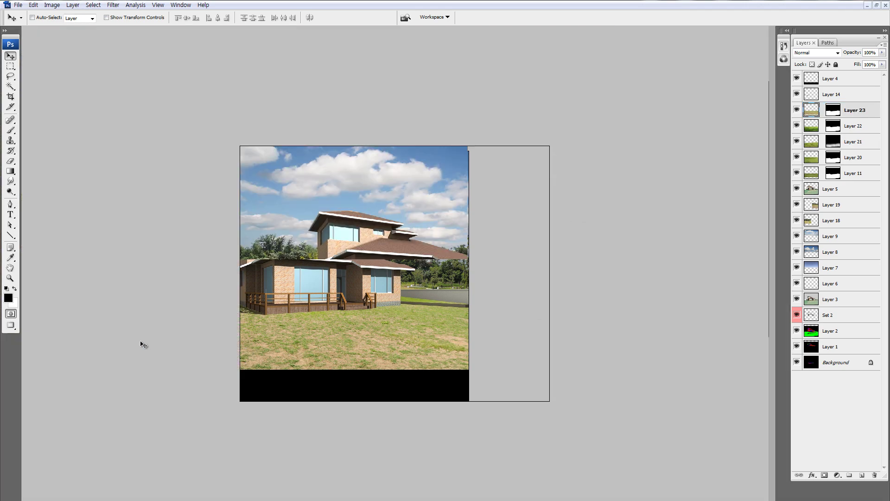
{"action": "key", "text": "f"}
{"action": "key", "text": "f"}
{"action": "key", "text": "f"}
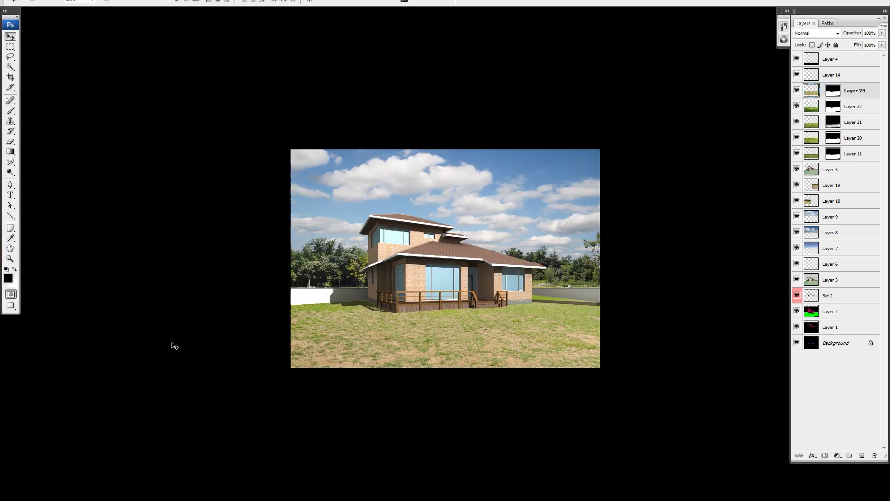
{"action": "key", "text": "f"}
{"action": "key", "text": "g"}
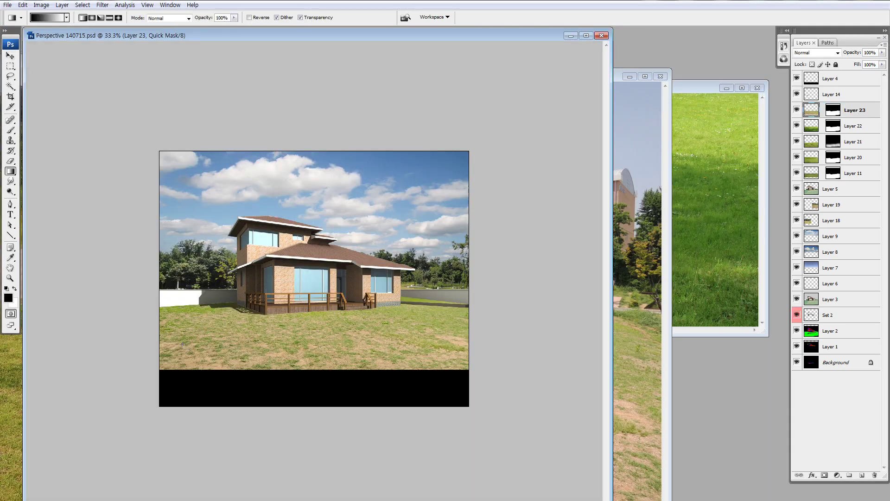
{"action": "left_click_drag", "start_coordinate": [240, 330], "coordinate": [159, 331]}
{"action": "key", "text": "q"}
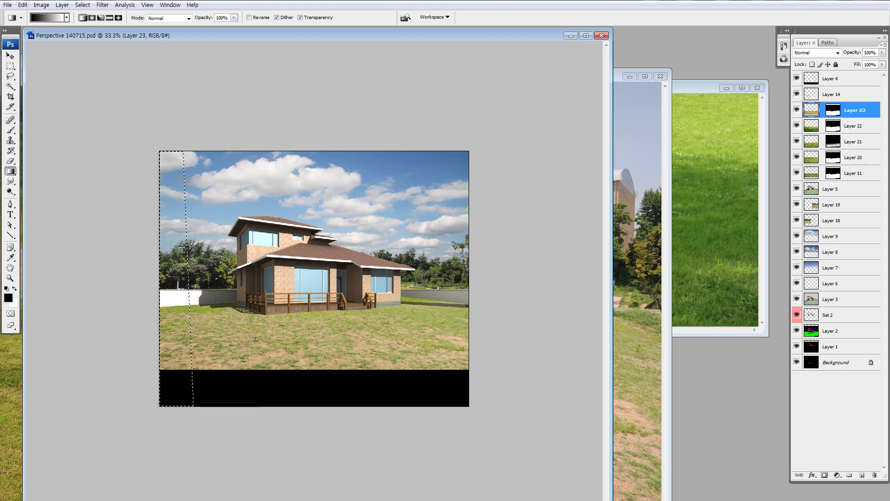
Darken Layer 23's grass within the left-side selection by setting Hue/Saturation lightness to -24
{"action": "key", "text": "ctrl+u"}
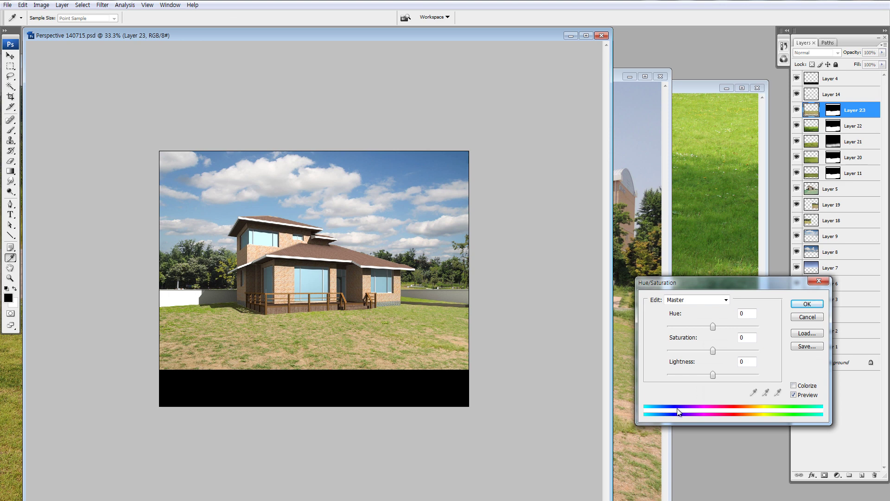
{"action": "left_click", "coordinate": [700, 374]}
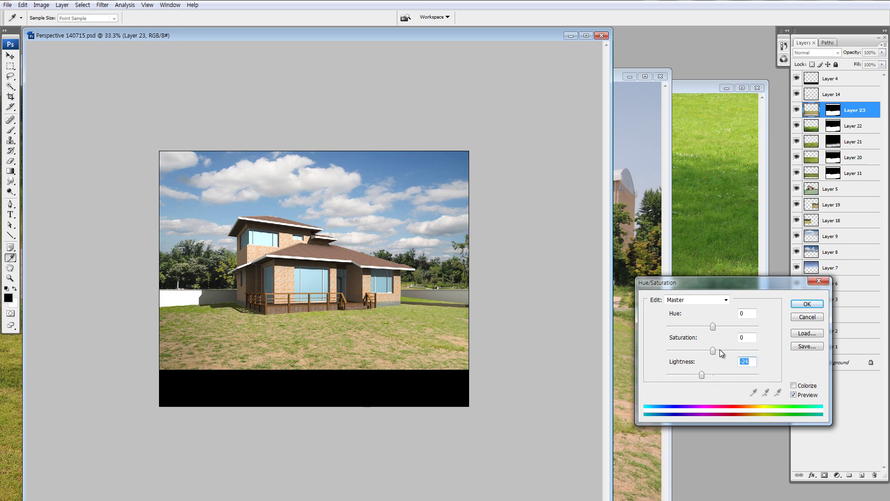
Darken Layer 23 with Lightness -24, and apply Lightness -20 using a quick-mask band brushed across the base of the house
{"action": "left_click", "coordinate": [808, 304]}
{"action": "key", "text": "g"}
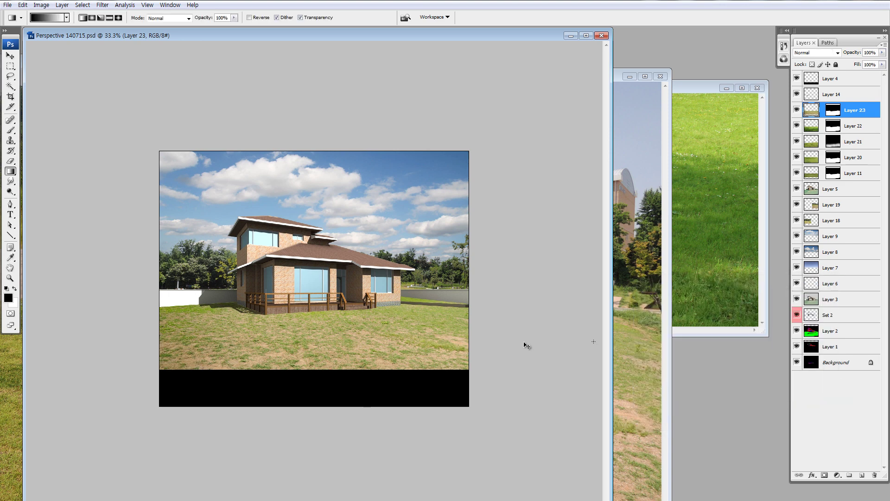
{"action": "key", "text": "q"}
{"action": "key", "text": "b"}
{"action": "left_click_drag", "start_coordinate": [214, 297], "coordinate": [459, 290]}
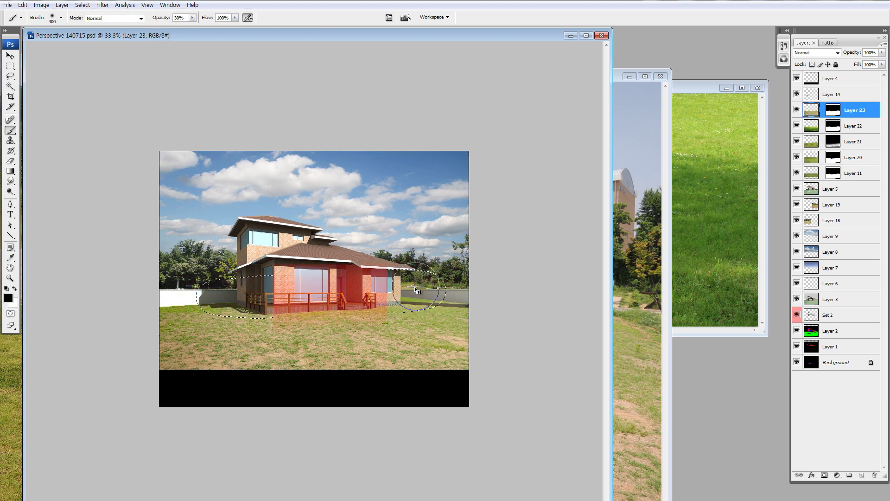
{"action": "key", "text": "q"}
{"action": "key", "text": "ctrl+u"}
{"action": "left_click_drag", "start_coordinate": [698, 374], "coordinate": [704, 374]}
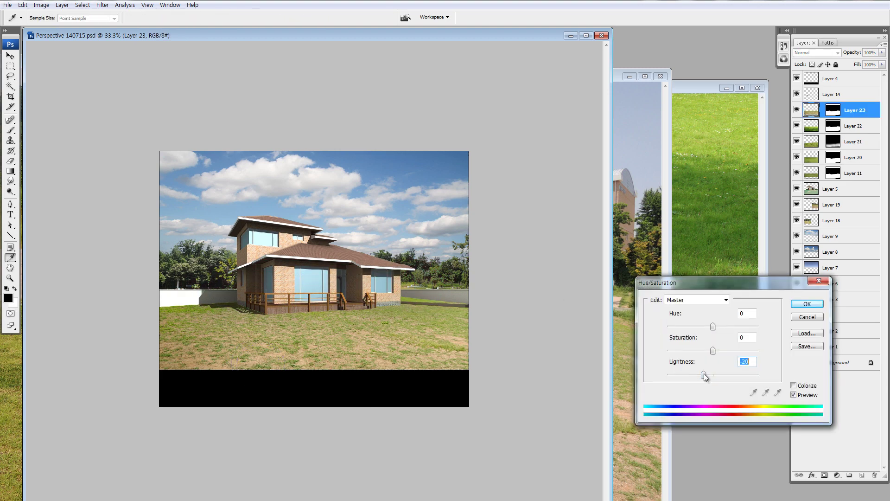
{"action": "left_click", "coordinate": [798, 305]}
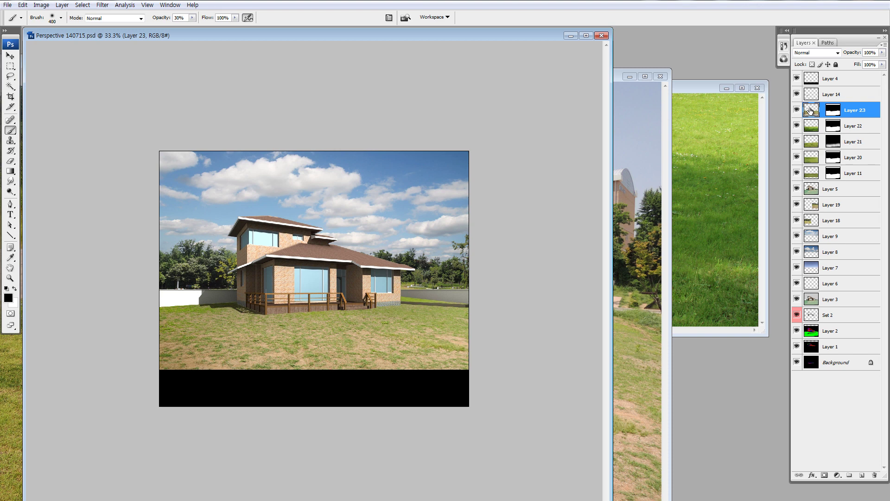
Put Layer 23 into a group and give the group a layer mask inverted to black
{"action": "key", "text": "ctrl+g"}
{"action": "left_click", "coordinate": [809, 108]}
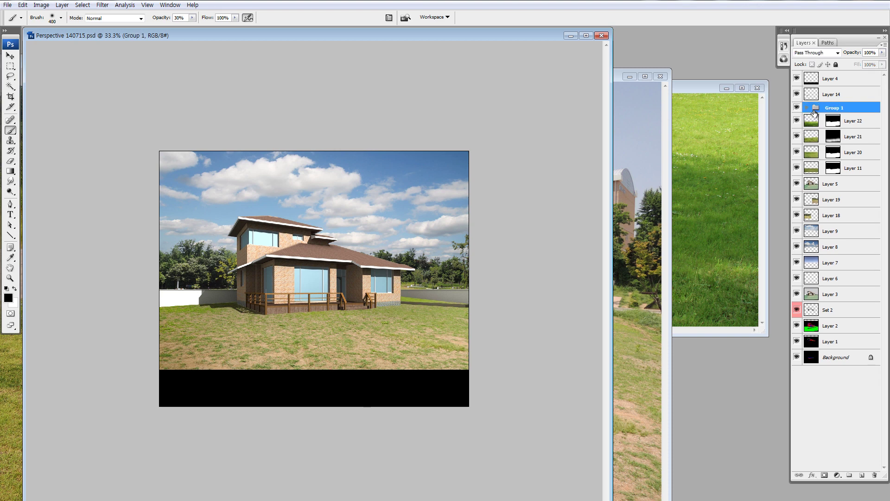
{"action": "left_click", "coordinate": [824, 476]}
{"action": "key", "text": "ctrl+z"}
{"action": "left_click", "coordinate": [826, 475]}
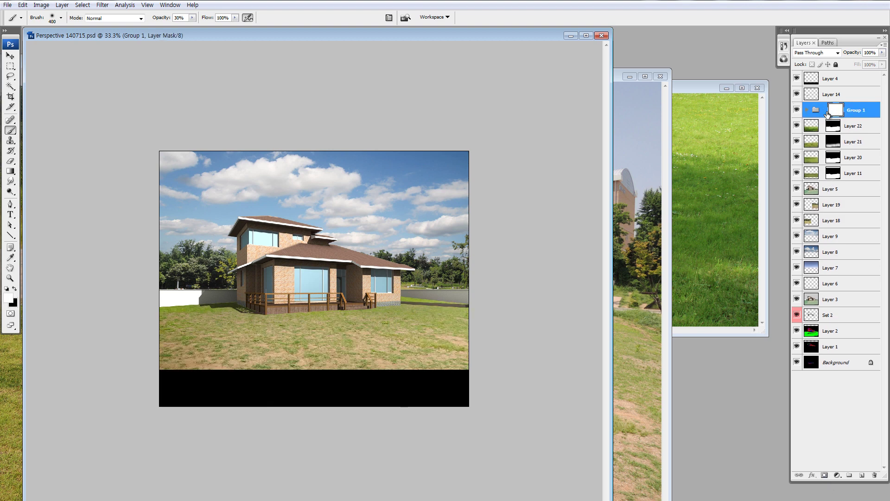
{"action": "key", "text": "ctrl+i"}
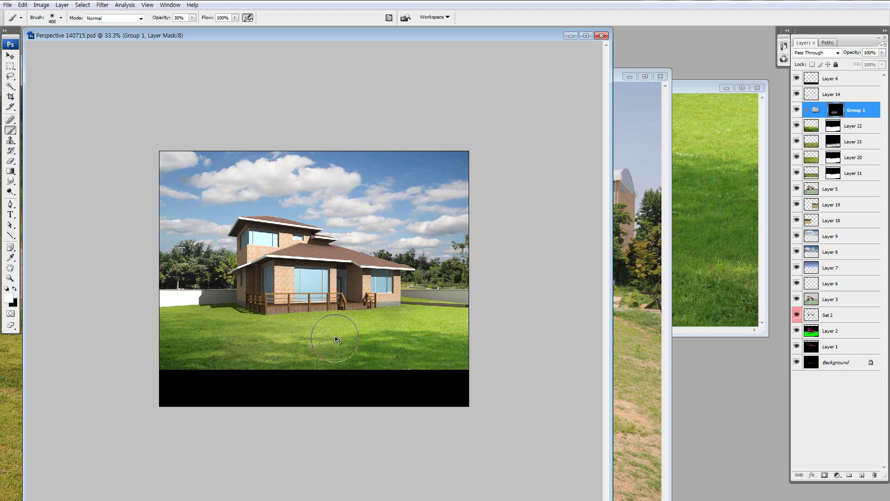
Try painting dry-grass patches across the middle of the lawn on Group 1's mask, and clear the mask back to black
{"action": "mouse_move", "coordinate": [299, 344]}
{"action": "left_mouse_down"}
{"action": "mouse_move", "coordinate": [277, 340]}
{"action": "mouse_move", "coordinate": [312, 338]}
{"action": "left_mouse_up"}
{"action": "key", "text": "bracketleft"}
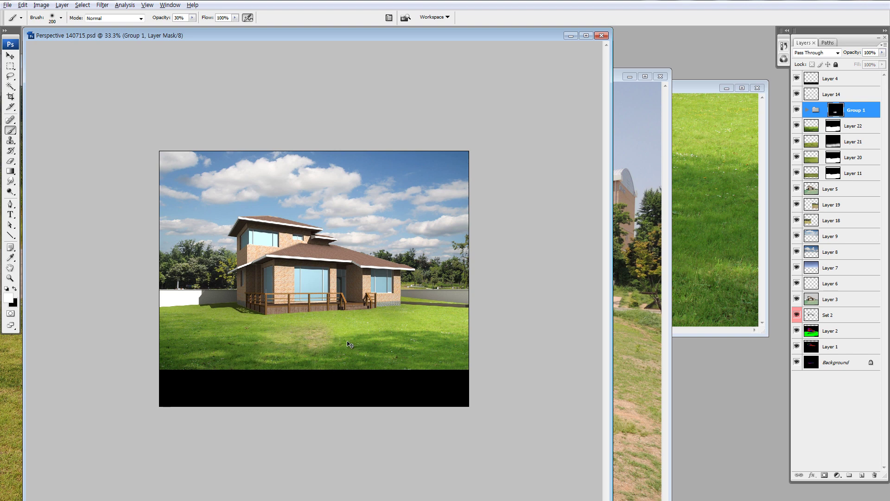
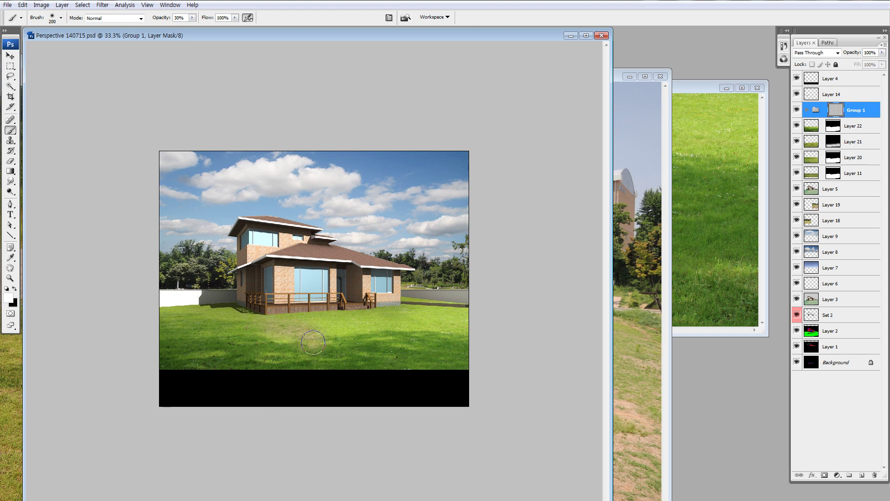
{"action": "mouse_move", "coordinate": [313, 342]}
{"action": "left_mouse_down"}
{"action": "mouse_move", "coordinate": [395, 352]}
{"action": "mouse_move", "coordinate": [427, 370]}
{"action": "mouse_move", "coordinate": [388, 372]}
{"action": "mouse_move", "coordinate": [339, 349]}
{"action": "left_mouse_up"}
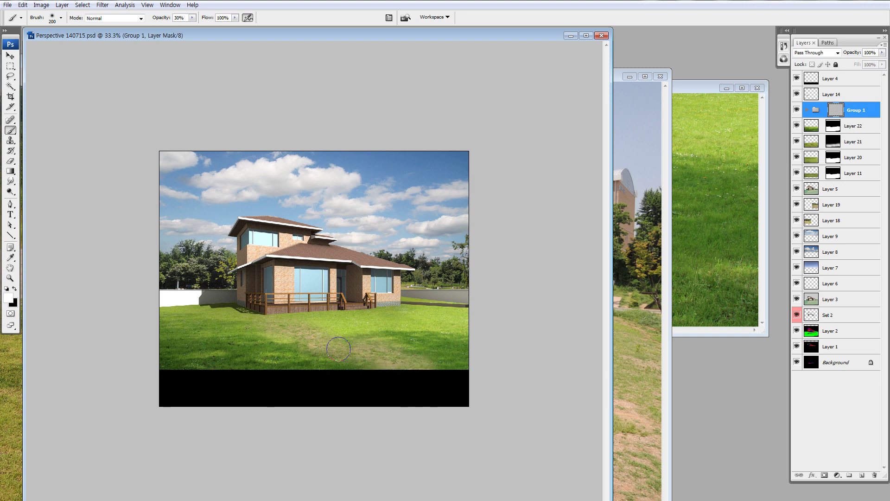
{"action": "key", "text": "z"}
{"action": "left_click_drag", "start_coordinate": [229, 294], "coordinate": [356, 366]}
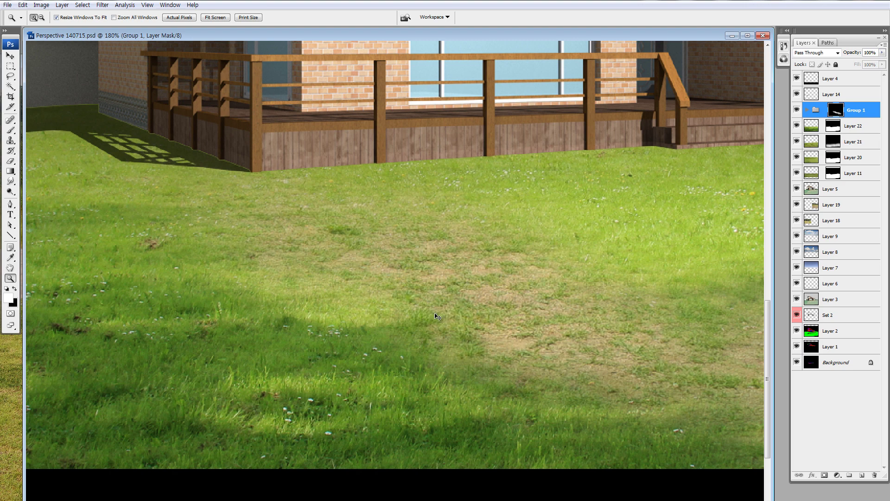
{"action": "key", "text": "ctrl+minus"}
{"action": "key", "text": "ctrl+minus"}
{"action": "key", "text": "ctrl+minus"}
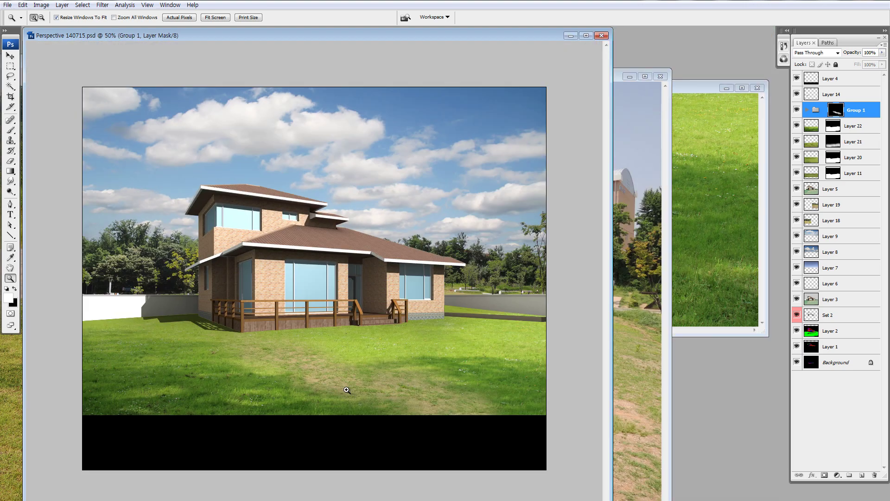
{"action": "key", "text": "ctrl+BackSpace"}
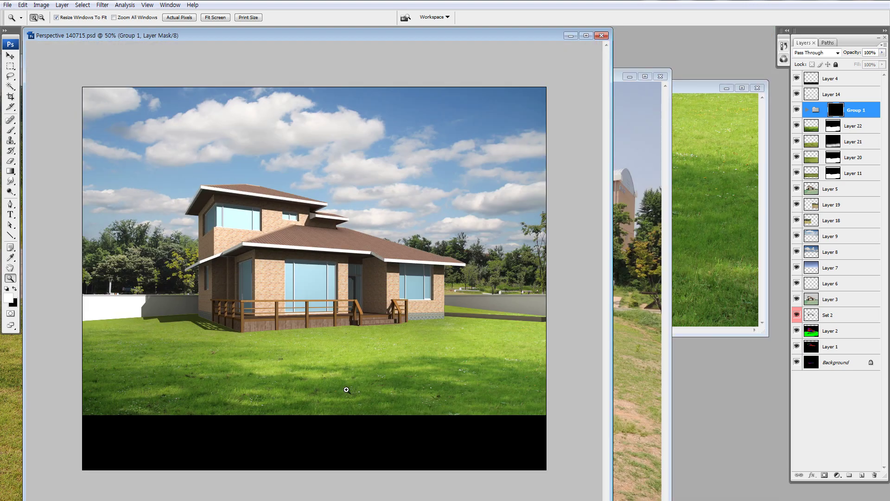
Paint a dry-grass trail on Group 1's mask from the porch steps to the lawn's lower-right corner, using a 100-pixel brush at 30% opacity
{"action": "key", "text": "b"}
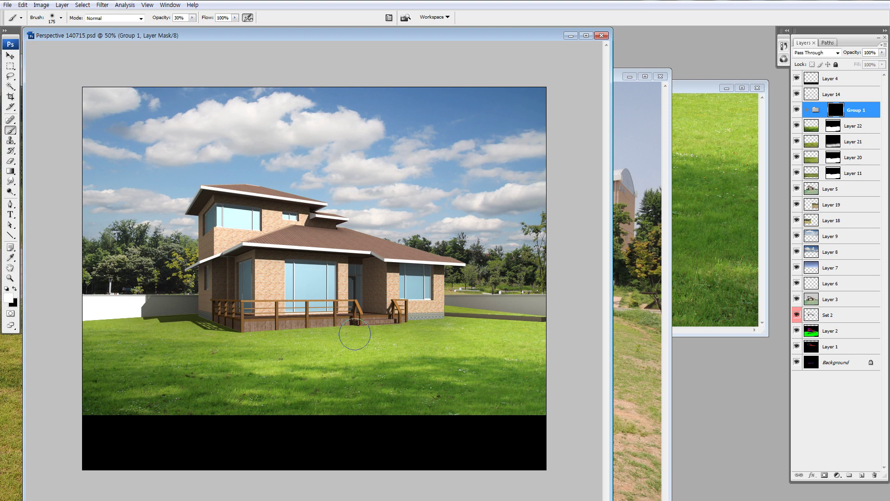
{"action": "left_click_drag", "start_coordinate": [373, 327], "coordinate": [387, 327]}
{"action": "key", "text": "bracketleft"}
{"action": "key", "text": "bracketleft"}
{"action": "mouse_move", "coordinate": [405, 337]}
{"action": "left_mouse_down"}
{"action": "mouse_move", "coordinate": [483, 356]}
{"action": "mouse_move", "coordinate": [472, 369]}
{"action": "mouse_move", "coordinate": [494, 371]}
{"action": "mouse_move", "coordinate": [490, 385]}
{"action": "mouse_move", "coordinate": [542, 399]}
{"action": "mouse_move", "coordinate": [554, 416]}
{"action": "mouse_move", "coordinate": [482, 417]}
{"action": "mouse_move", "coordinate": [503, 413]}
{"action": "mouse_move", "coordinate": [505, 403]}
{"action": "mouse_move", "coordinate": [486, 371]}
{"action": "mouse_move", "coordinate": [389, 330]}
{"action": "mouse_move", "coordinate": [508, 375]}
{"action": "mouse_move", "coordinate": [539, 406]}
{"action": "left_mouse_up"}
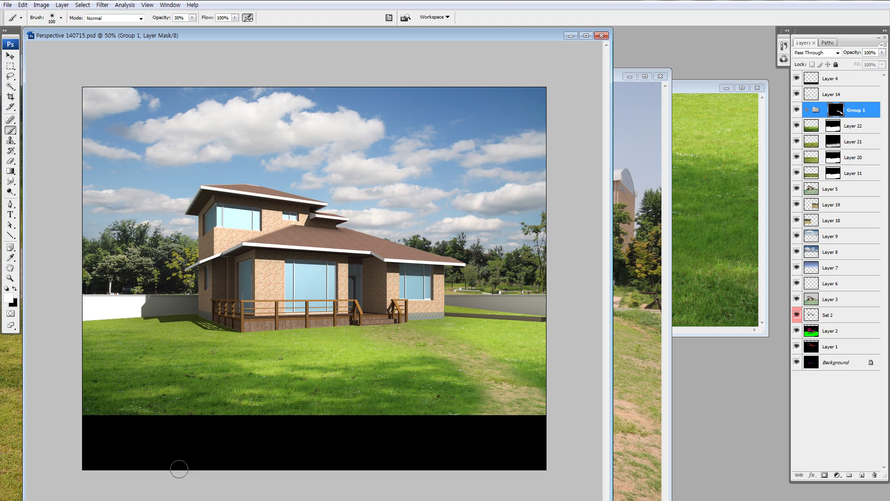
Open the stepping-stone photo DSC02869.JPG from the perspective 140715 folder in Photoshop
{"action": "key", "text": "alt+Tab"}
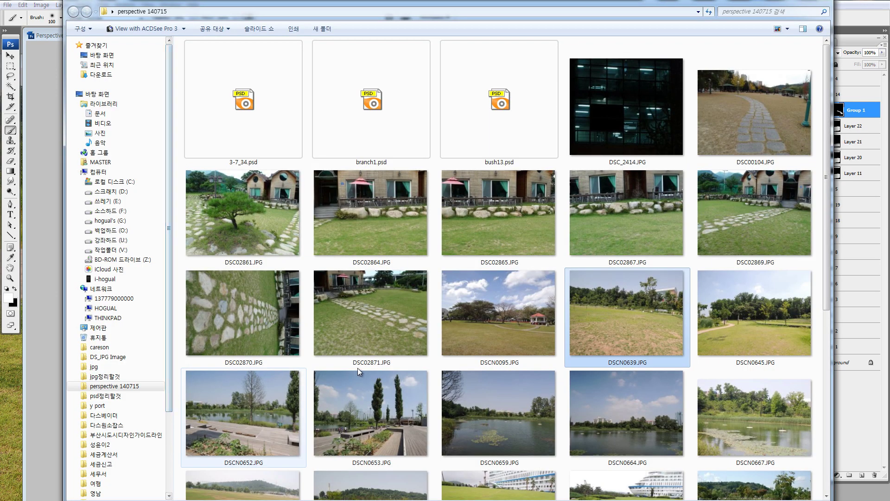
{"action": "left_click", "coordinate": [352, 349]}
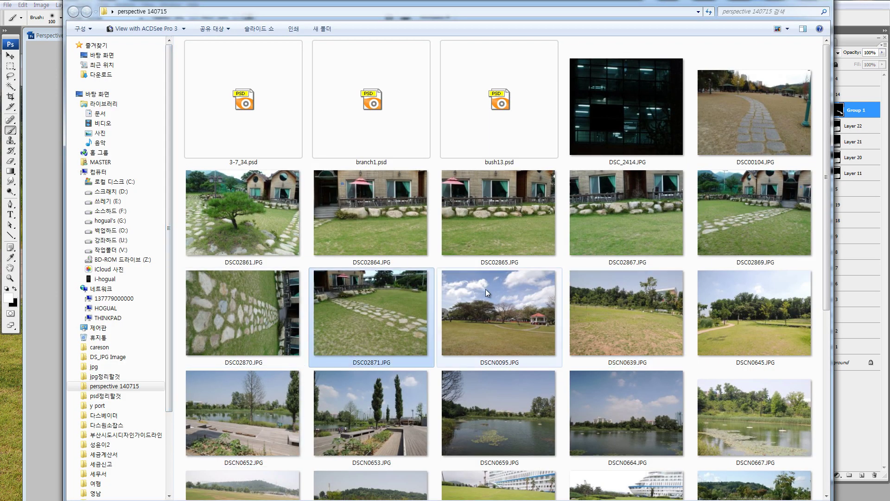
{"action": "left_click", "coordinate": [721, 218]}
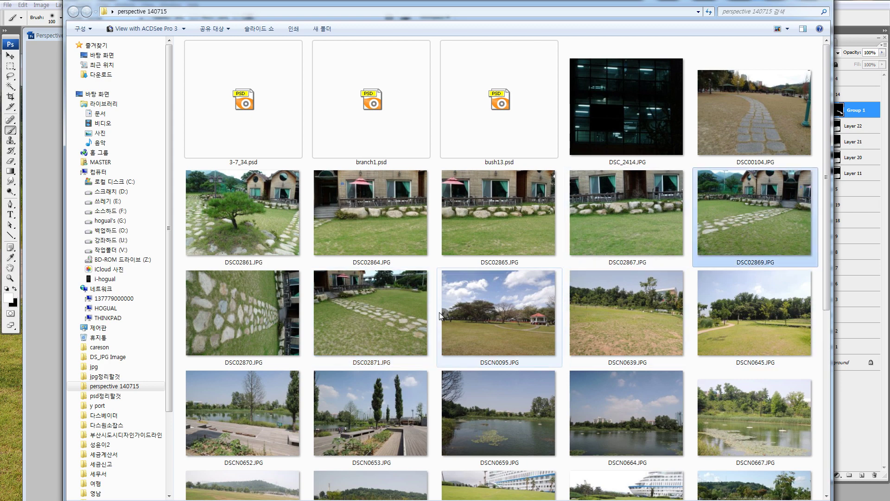
{"action": "left_click", "coordinate": [759, 133], "text": "ctrl"}
{"action": "left_click", "coordinate": [763, 237]}
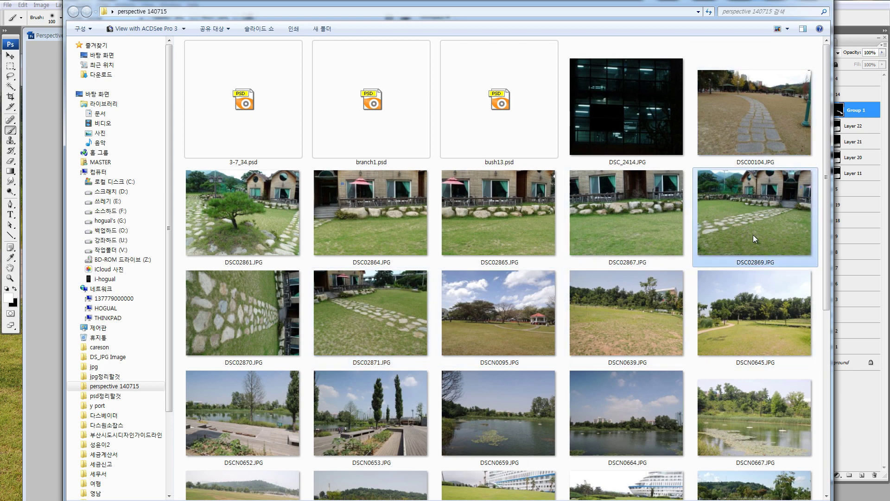
{"action": "left_click_drag", "start_coordinate": [754, 234], "coordinate": [84, 388]}
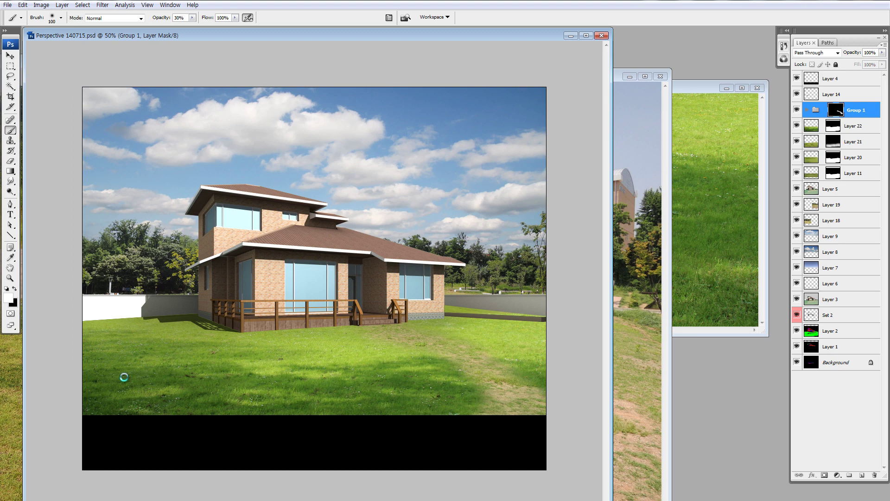
{"action": "key", "text": "x"}
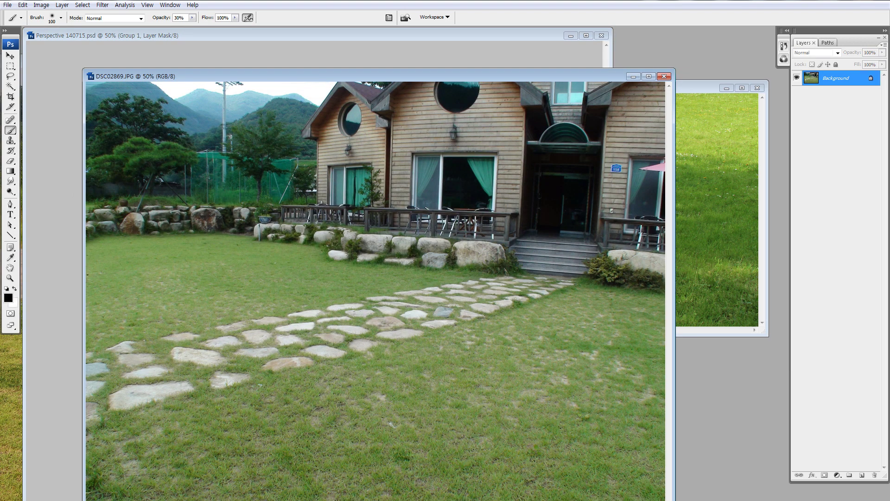
Lasso the lawn with the stepping-stone path in DSC02869.JPG and copy it into Perspective 140715.psd above Group 1
{"action": "key", "text": "l"}
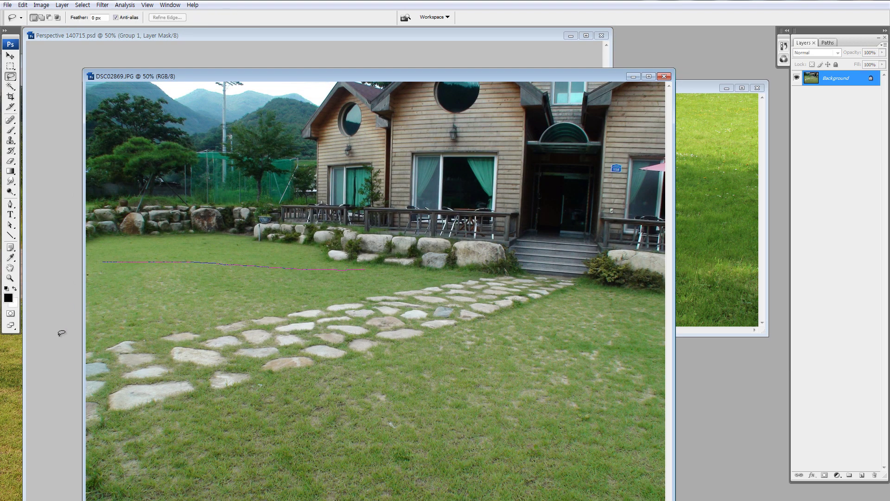
{"action": "left_click_drag", "start_coordinate": [62, 333], "coordinate": [70, 496]}
{"action": "left_click_drag", "start_coordinate": [531, 281], "coordinate": [297, 268]}
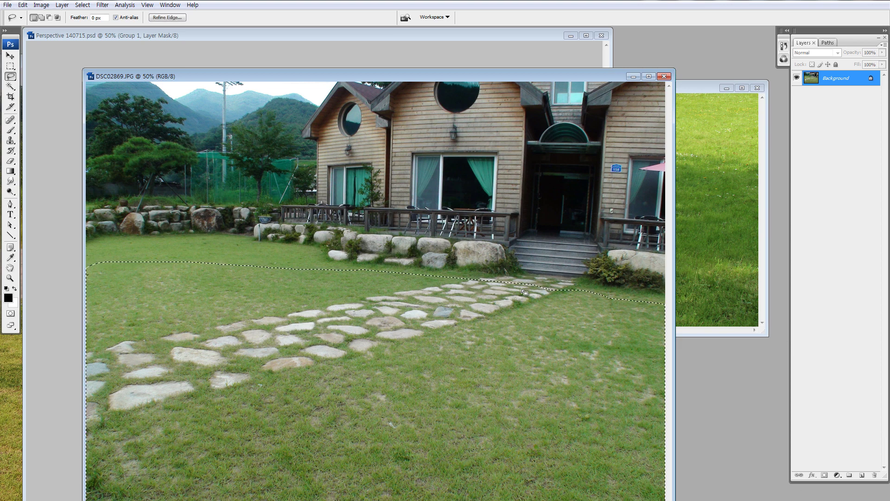
{"action": "left_click_drag", "start_coordinate": [552, 79], "coordinate": [189, 82]}
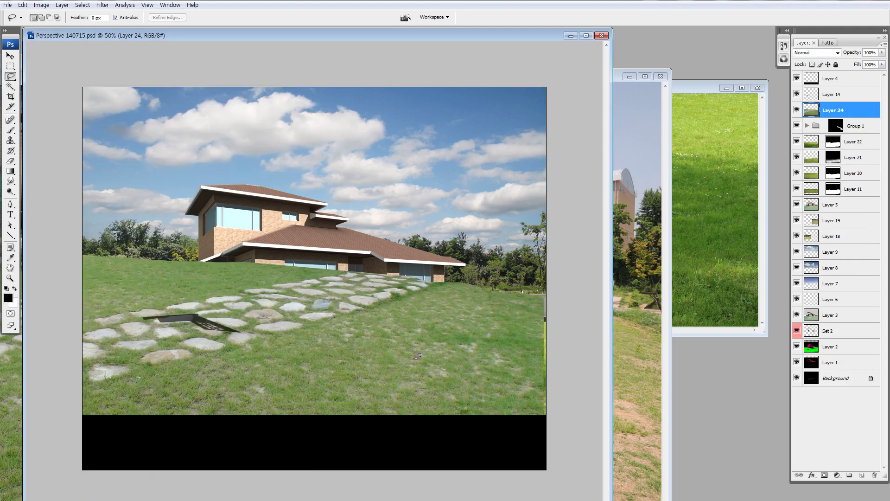
Start a free transform on the stepping-stone layer and flip it horizontally, discarding a vertical flip
{"action": "key", "text": "ctrl+t"}
{"action": "right_click", "coordinate": [341, 335]}
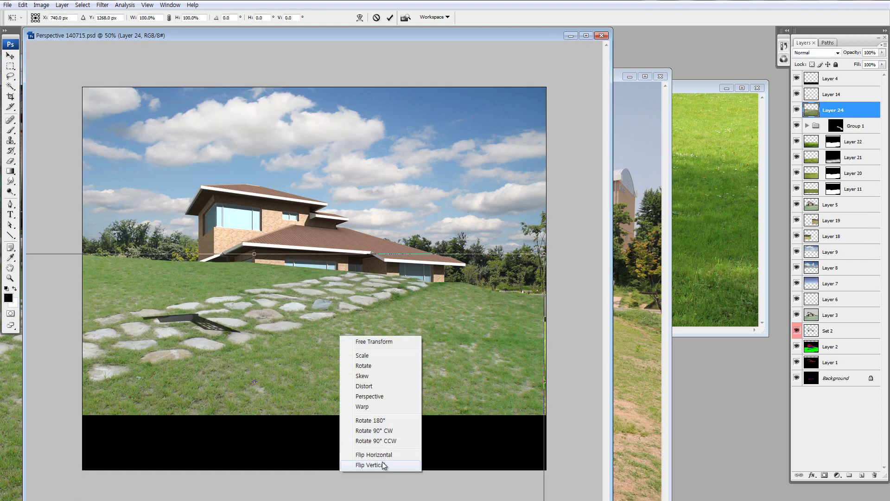
{"action": "left_click", "coordinate": [381, 464]}
{"action": "key", "text": "ctrl+z"}
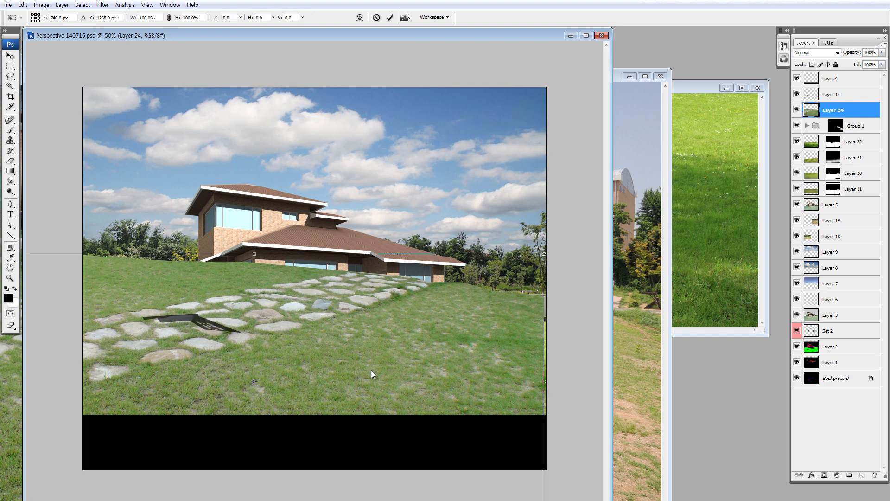
{"action": "right_click", "coordinate": [357, 335]}
{"action": "left_click", "coordinate": [392, 455]}
Scale the stone path to about 54% width and 33% height, rotate it about 2°, and place it from the porch steps rightward
{"action": "left_click_drag", "start_coordinate": [312, 354], "coordinate": [408, 277]}
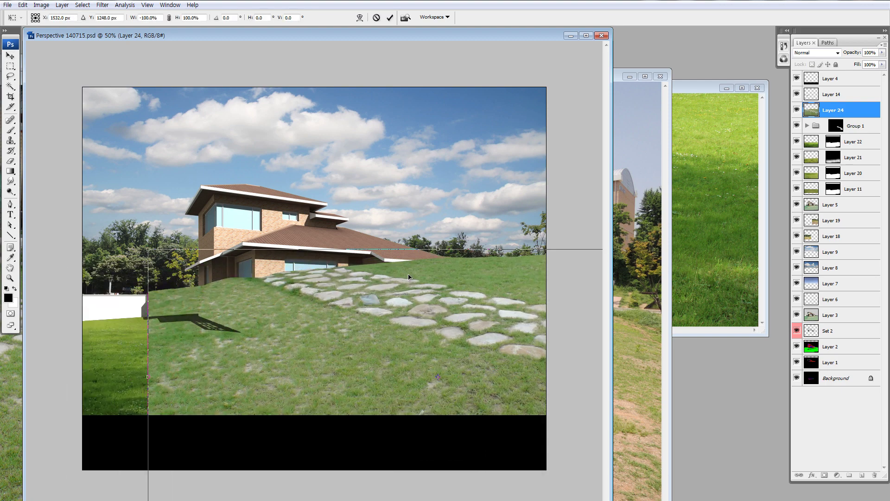
{"action": "left_click_drag", "start_coordinate": [450, 252], "coordinate": [463, 298]}
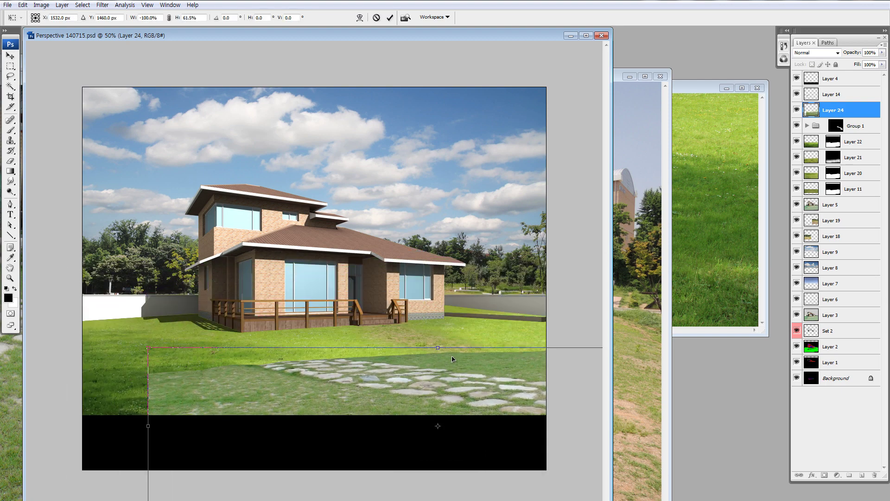
{"action": "left_click_drag", "start_coordinate": [363, 326], "coordinate": [191, 314]}
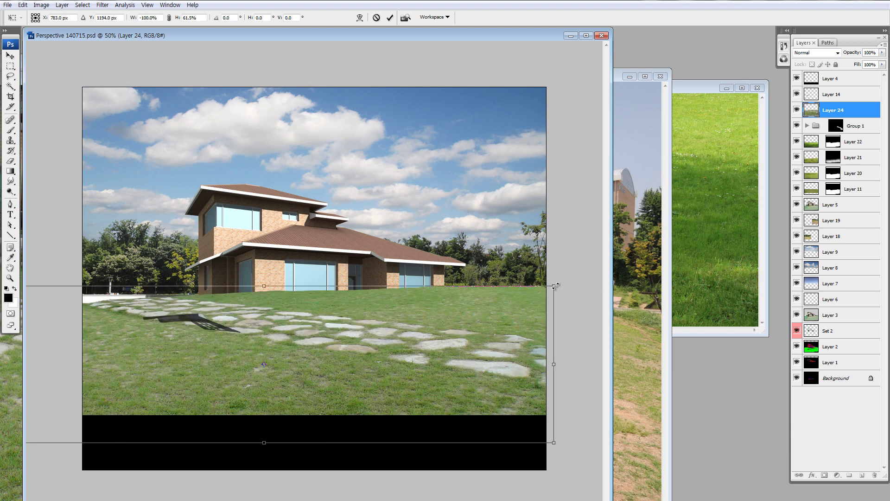
{"action": "left_click_drag", "start_coordinate": [555, 286], "coordinate": [306, 389]}
{"action": "left_click_drag", "start_coordinate": [200, 394], "coordinate": [478, 342]}
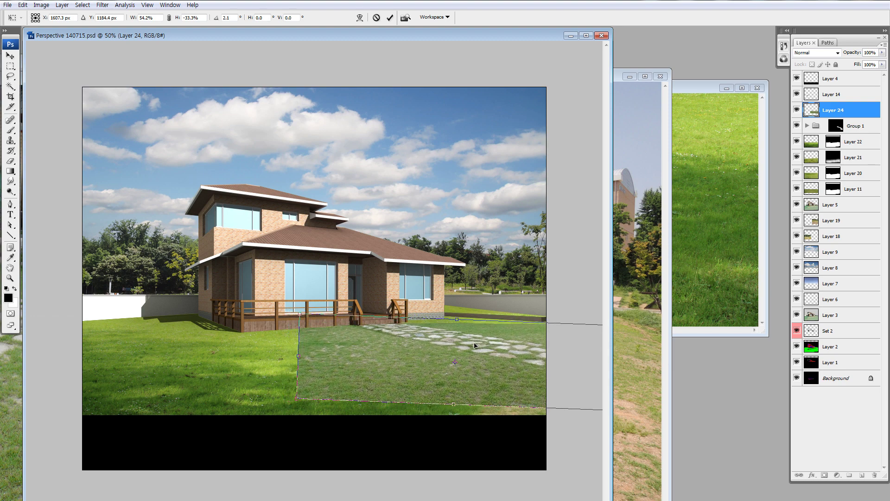
{"action": "key", "text": "Return"}
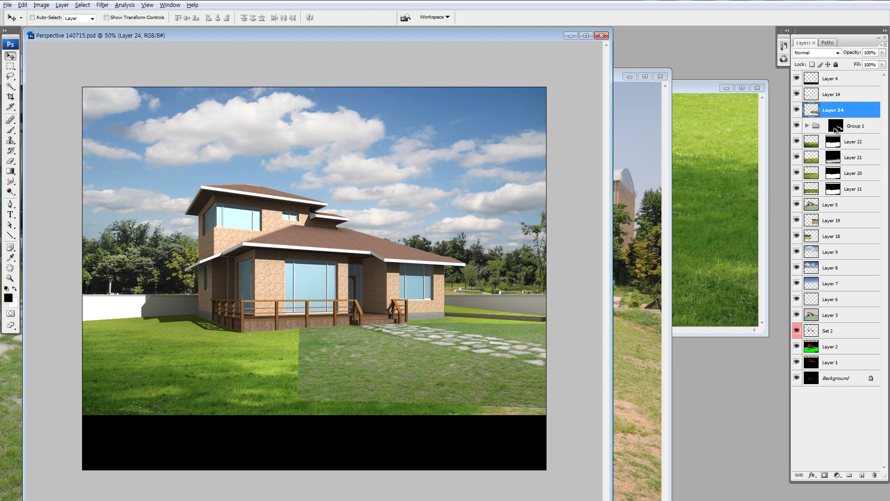
Copy the lawn-shaped layer mask onto Layer 24 and make the layer's image the active target
{"action": "left_click_drag", "start_coordinate": [836, 130], "coordinate": [836, 113]}
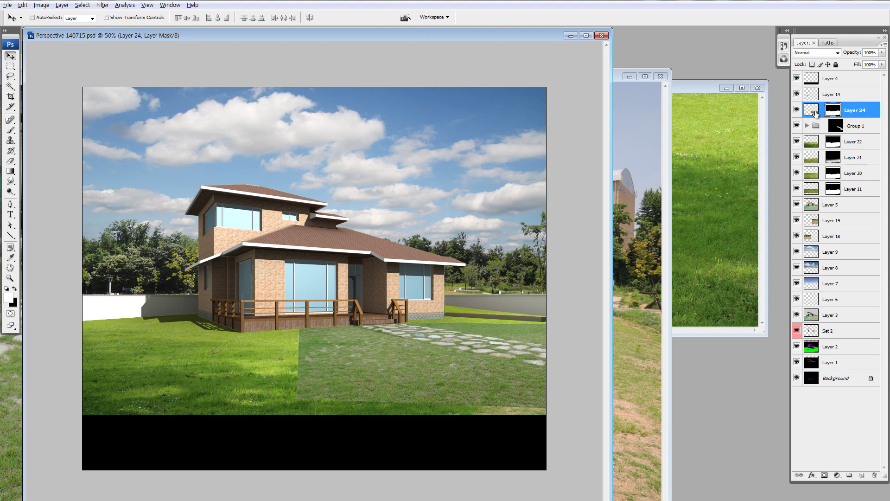
{"action": "left_click", "coordinate": [810, 110]}
Erase the surplus lawn in front of the stone path on Layer 24, using a polygonal lasso selection with a 6 px feather
{"action": "key", "text": "z"}
{"action": "left_click_drag", "start_coordinate": [349, 238], "coordinate": [568, 442]}
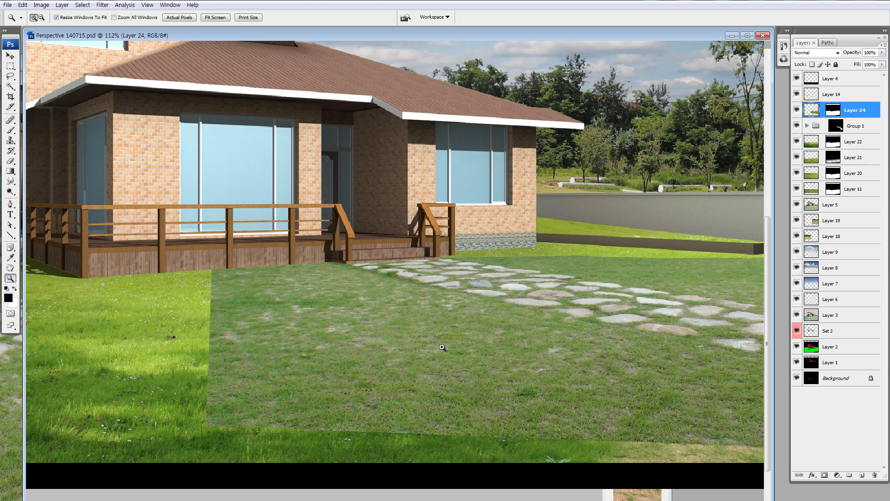
{"action": "key", "text": "l"}
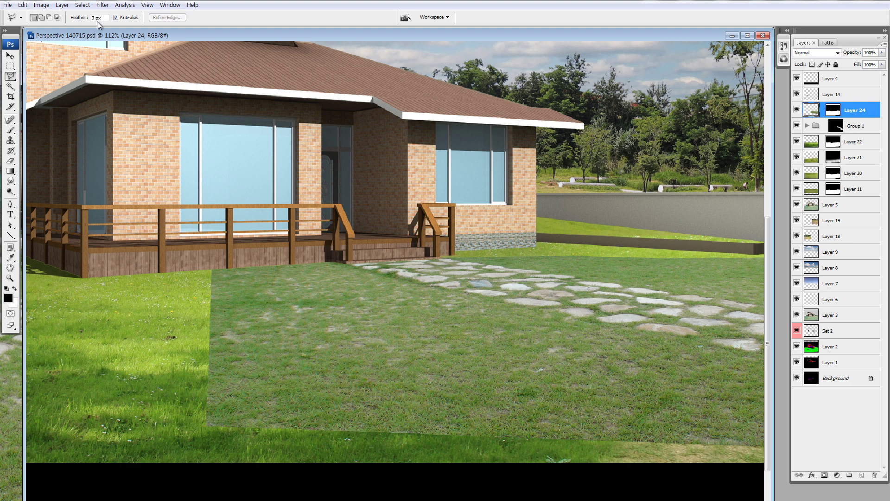
{"action": "left_click", "coordinate": [277, 247]}
{"action": "left_click", "coordinate": [819, 378]}
{"action": "left_click", "coordinate": [722, 488]}
{"action": "left_click", "coordinate": [202, 464]}
{"action": "double_click", "coordinate": [124, 286]}
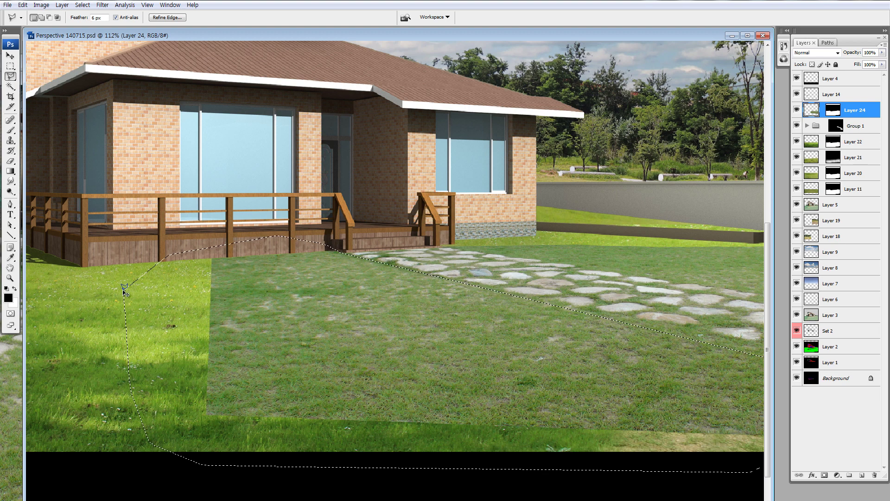
{"action": "left_click_drag", "start_coordinate": [124, 291], "coordinate": [139, 341]}
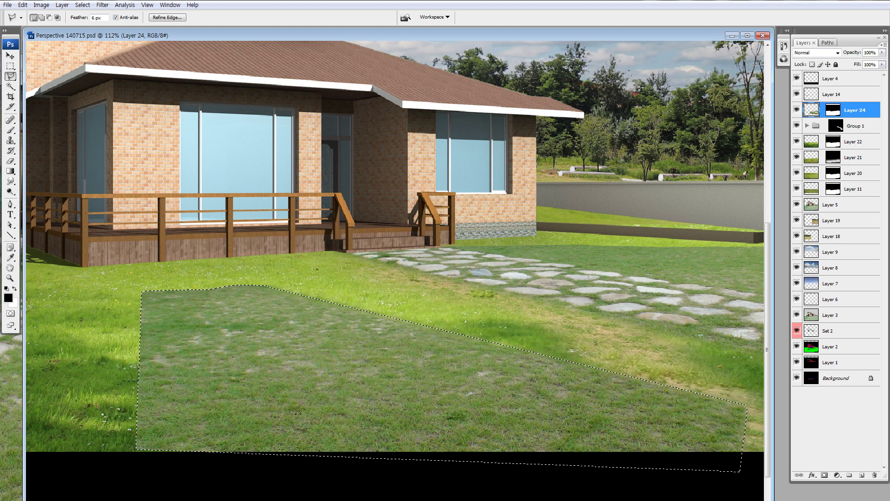
{"action": "key", "text": "ctrl+z"}
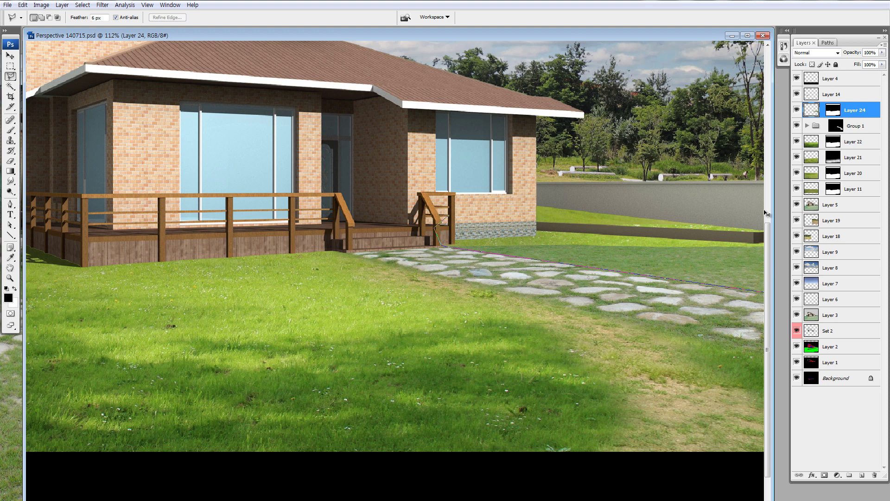
Erase the remaining strip of lawn behind the stone path on Layer 24, then release the selection
{"action": "key", "text": "Escape"}
{"action": "key", "text": "ctrl+minus"}
{"action": "key", "text": "ctrl+minus"}
{"action": "key", "text": "ctrl+minus"}
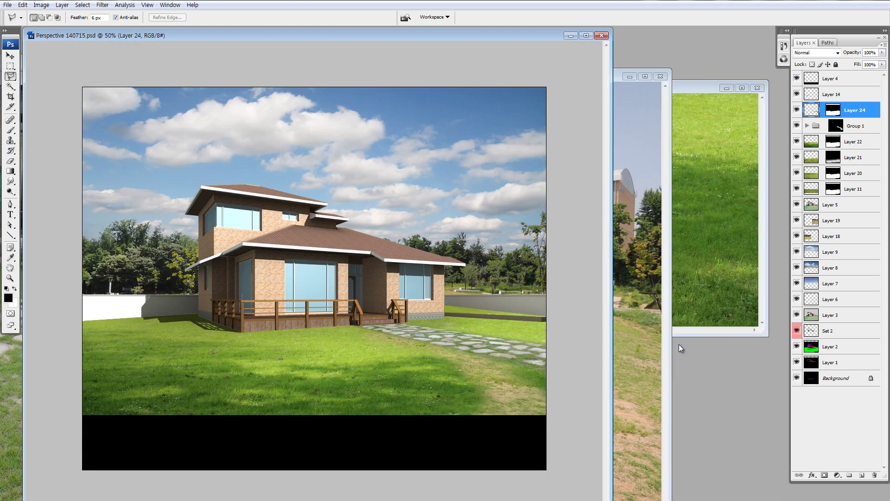
Paint white on Group 1's mask with a 100 px brush at 30% opacity to extend the dry grass just below the stone path
{"action": "key", "text": "v"}
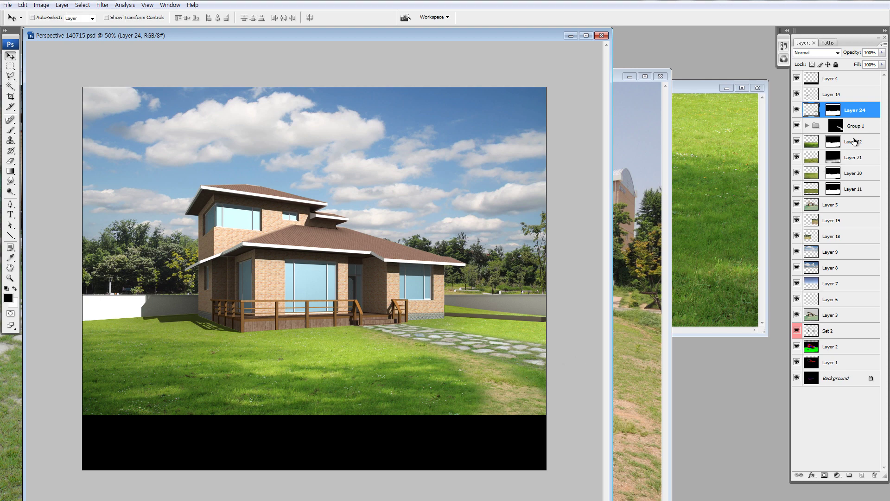
{"action": "left_click", "coordinate": [837, 125]}
{"action": "key", "text": "x"}
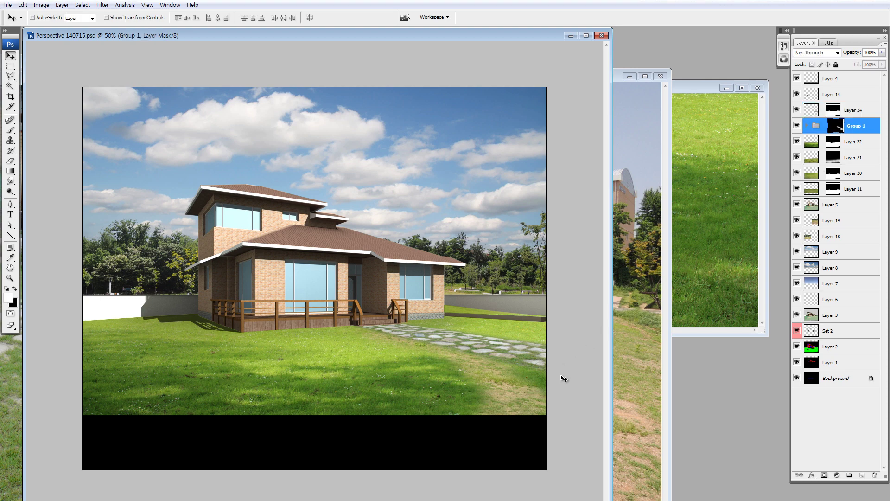
{"action": "key", "text": "b"}
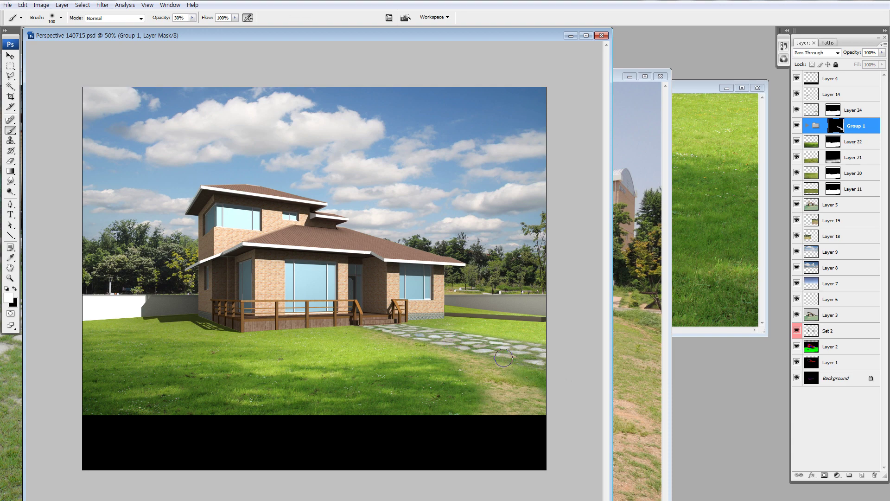
{"action": "left_click_drag", "start_coordinate": [503, 358], "coordinate": [533, 383]}
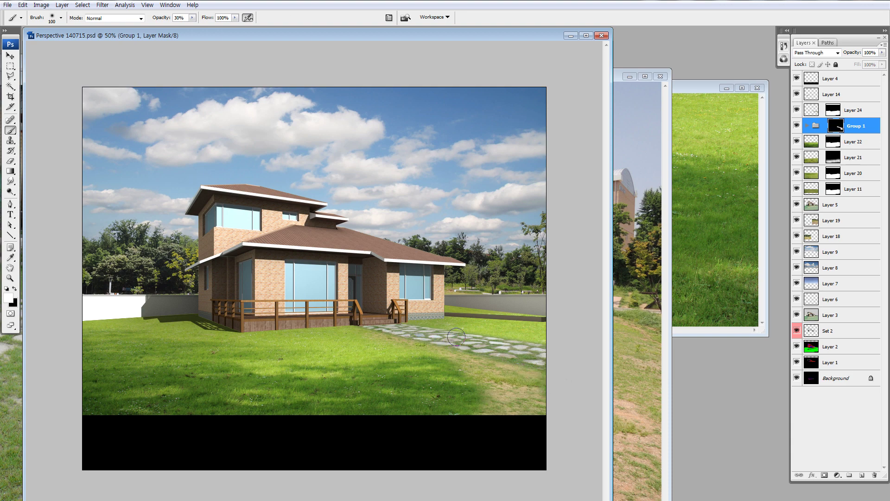
{"action": "mouse_move", "coordinate": [456, 337]}
{"action": "left_mouse_down"}
{"action": "mouse_move", "coordinate": [545, 341]}
{"action": "mouse_move", "coordinate": [341, 330]}
{"action": "mouse_move", "coordinate": [463, 362]}
{"action": "mouse_move", "coordinate": [517, 393]}
{"action": "left_mouse_up"}
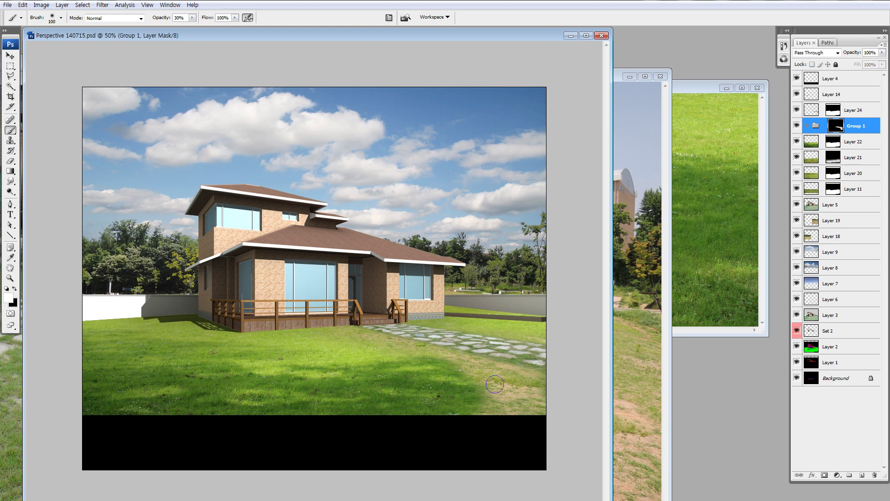
Select the dry-grass area of Layer 23 in Group 1 with a painted quick mask and set its lightness to -34
{"action": "key", "text": "v"}
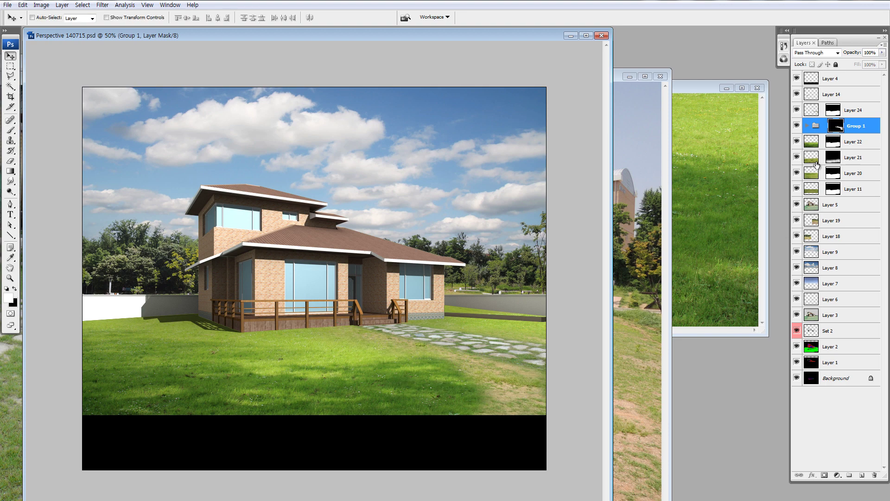
{"action": "left_click", "coordinate": [807, 126]}
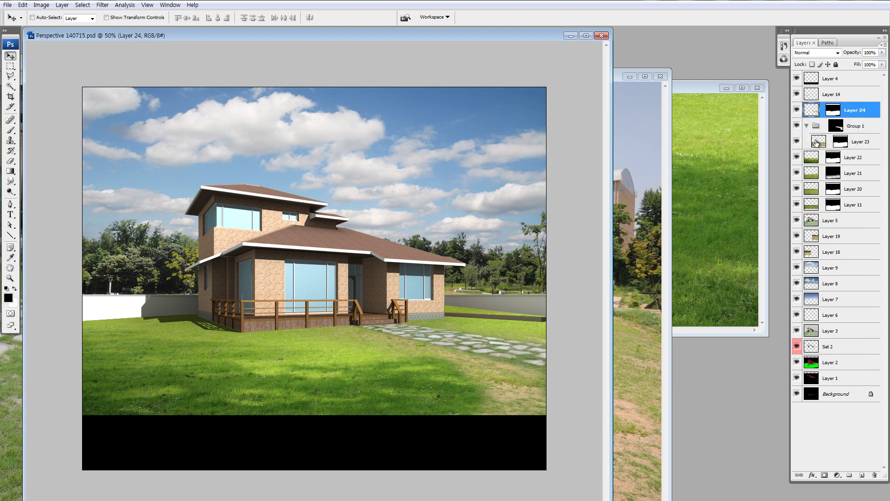
{"action": "left_click", "coordinate": [835, 141]}
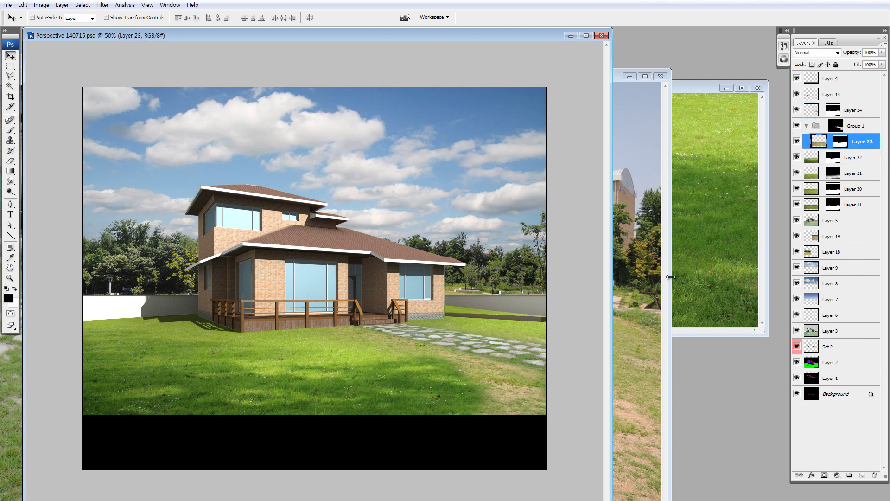
{"action": "key", "text": "q"}
{"action": "key", "text": "b"}
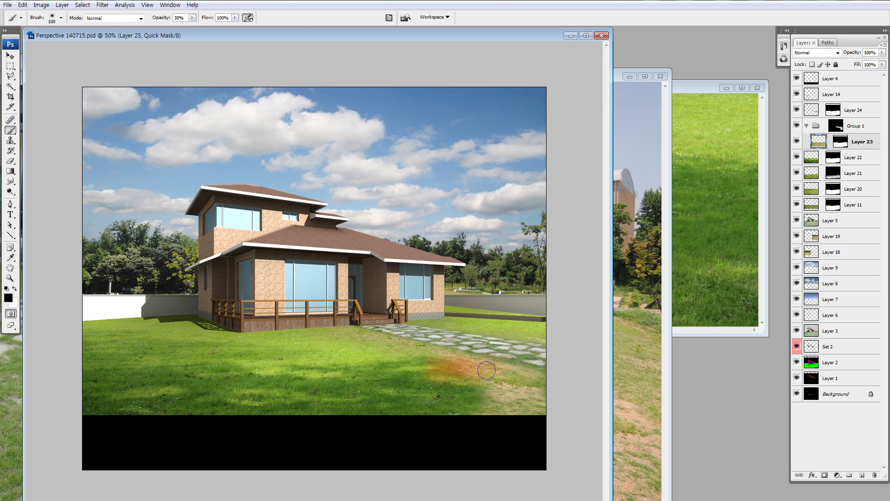
{"action": "left_click_drag", "start_coordinate": [470, 393], "coordinate": [548, 415]}
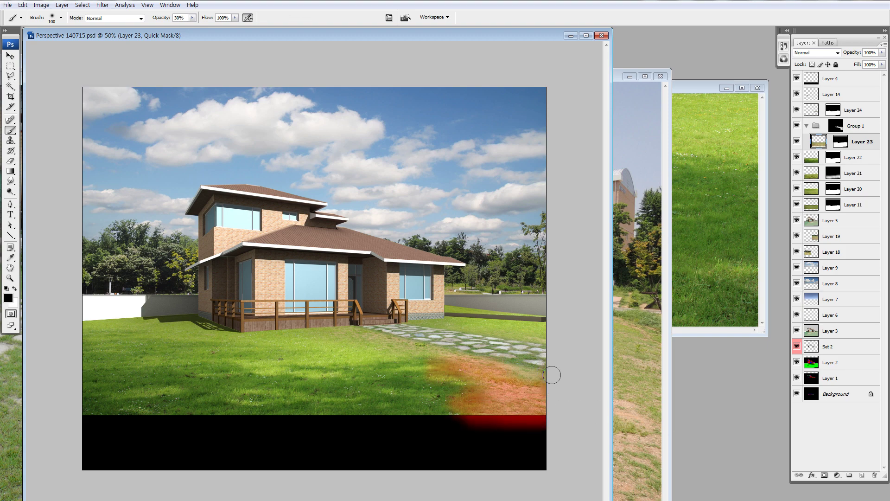
{"action": "key", "text": "q"}
{"action": "key", "text": "ctrl+u"}
{"action": "left_click", "coordinate": [697, 374]}
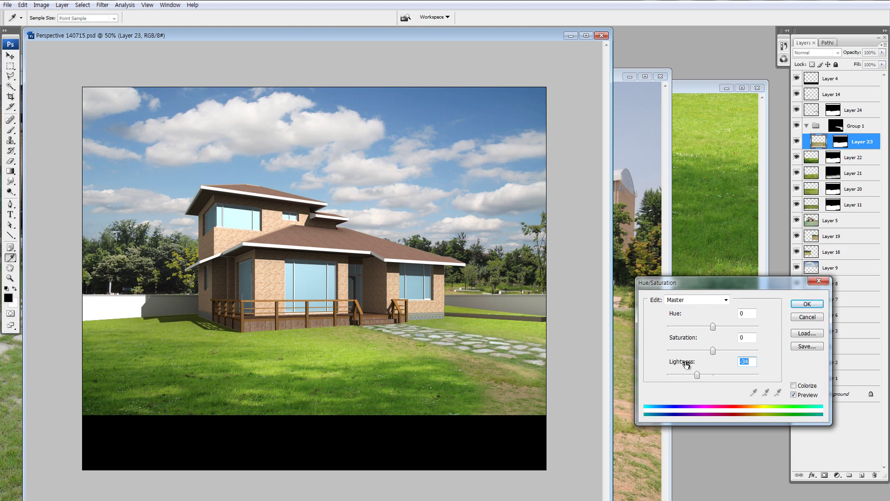
{"action": "left_click", "coordinate": [807, 304]}
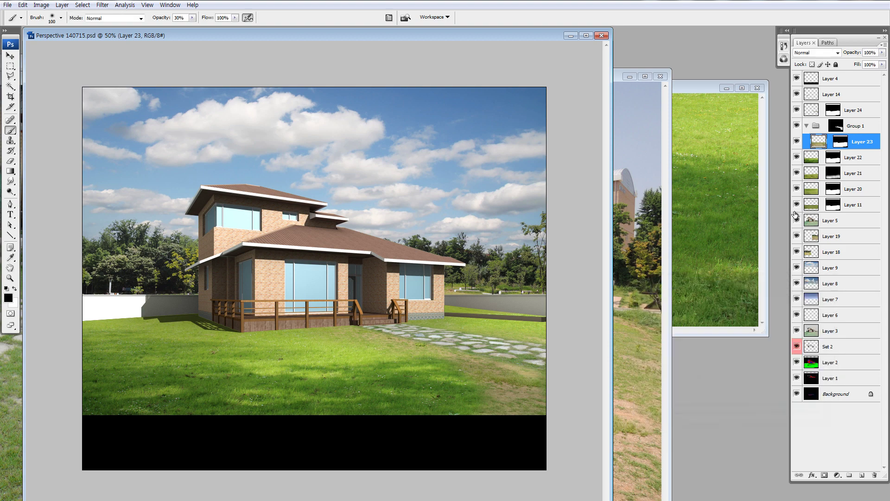
Isolate the Layer 11 lawn over the base layers, then restore the stone path and the other ground layers' visibility
{"action": "left_click", "coordinate": [796, 206], "text": "alt"}
{"action": "left_click_drag", "start_coordinate": [798, 223], "coordinate": [798, 402]}
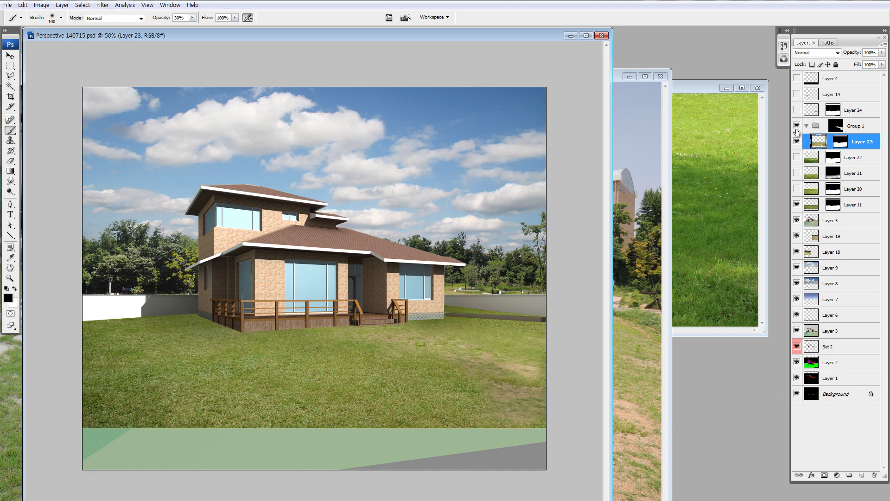
{"action": "left_click_drag", "start_coordinate": [795, 111], "coordinate": [796, 79]}
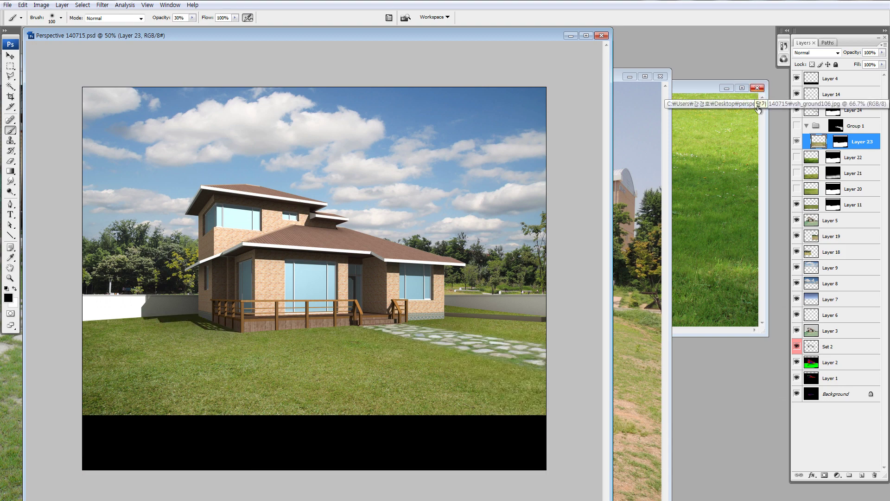
{"action": "left_click_drag", "start_coordinate": [797, 190], "coordinate": [797, 125]}
{"action": "left_click", "coordinate": [797, 110]}
{"action": "left_click", "coordinate": [797, 111]}
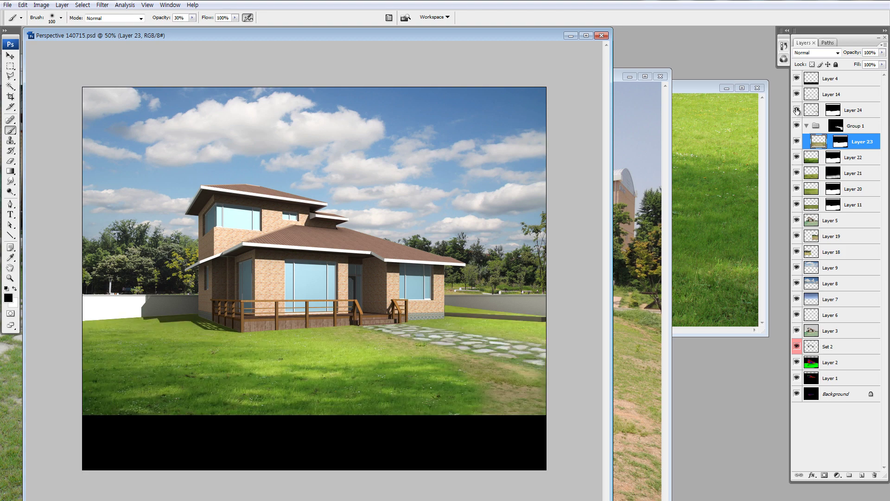
Hide Group 1 and Layers 20 to 23, then show them again one by one from the lowest to review the ground build-up
{"action": "left_click", "coordinate": [797, 125]}
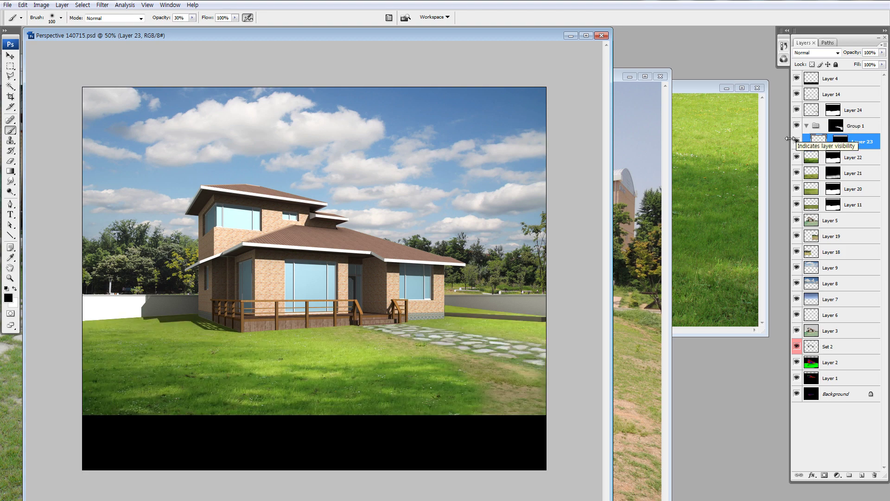
{"action": "left_click_drag", "start_coordinate": [797, 138], "coordinate": [797, 197]}
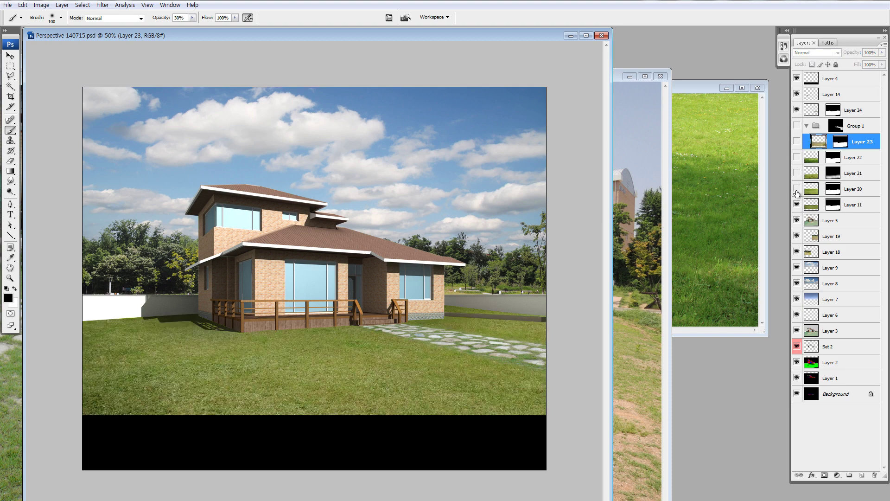
{"action": "left_click", "coordinate": [796, 191]}
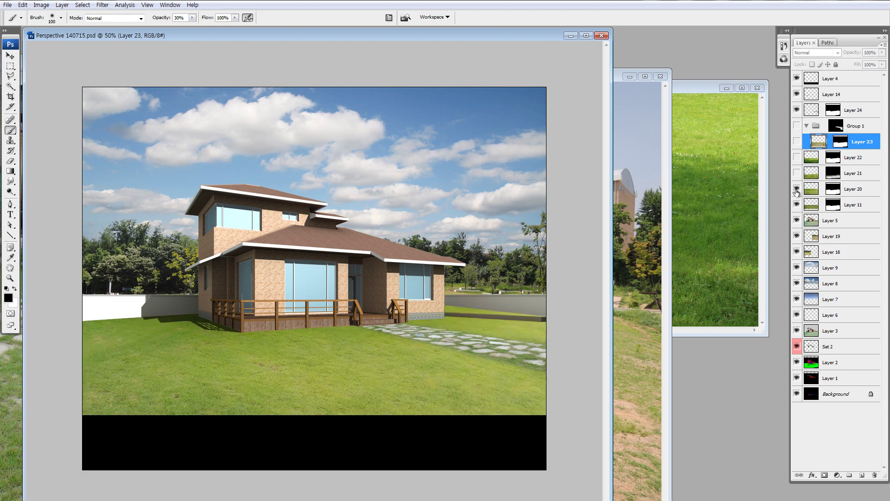
{"action": "left_click", "coordinate": [797, 173]}
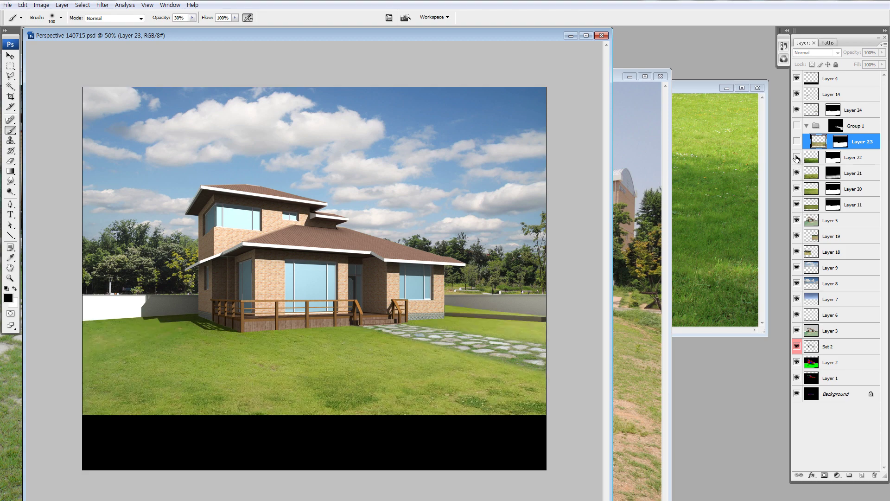
{"action": "left_click", "coordinate": [796, 157]}
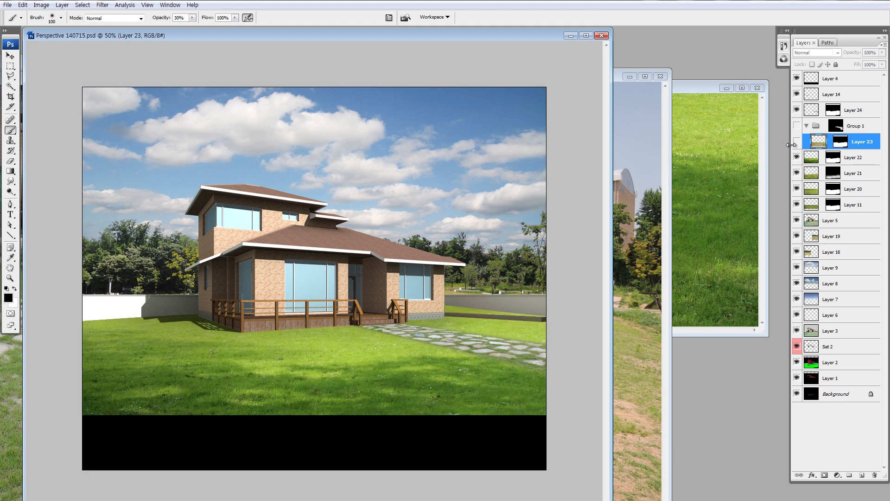
{"action": "left_click", "coordinate": [797, 141]}
{"action": "left_click", "coordinate": [797, 126]}
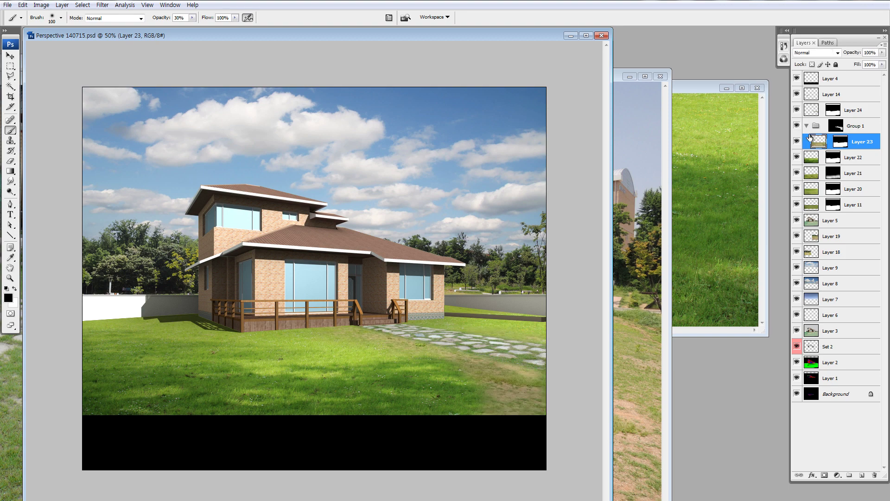
Collapse Group 1, then shift the stone path's hue on Layer 24 to a negative value and raise its saturation
{"action": "left_click", "coordinate": [807, 126]}
{"action": "left_click", "coordinate": [809, 115]}
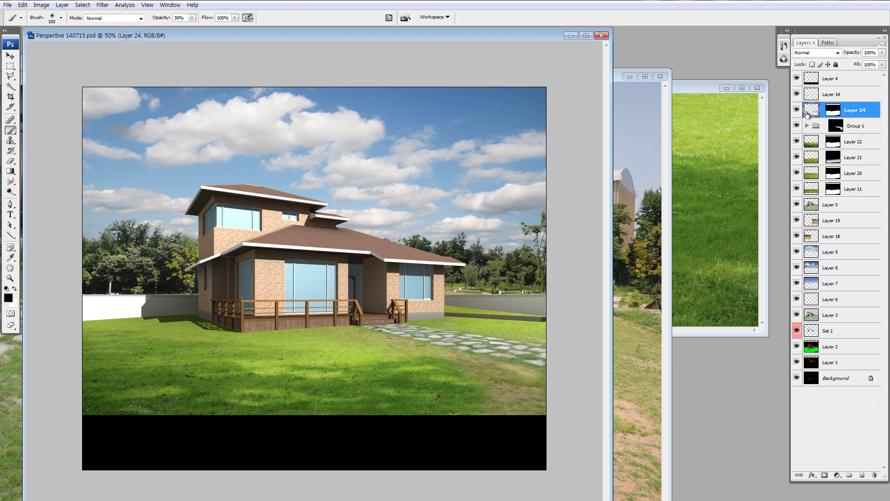
{"action": "key", "text": "ctrl+u"}
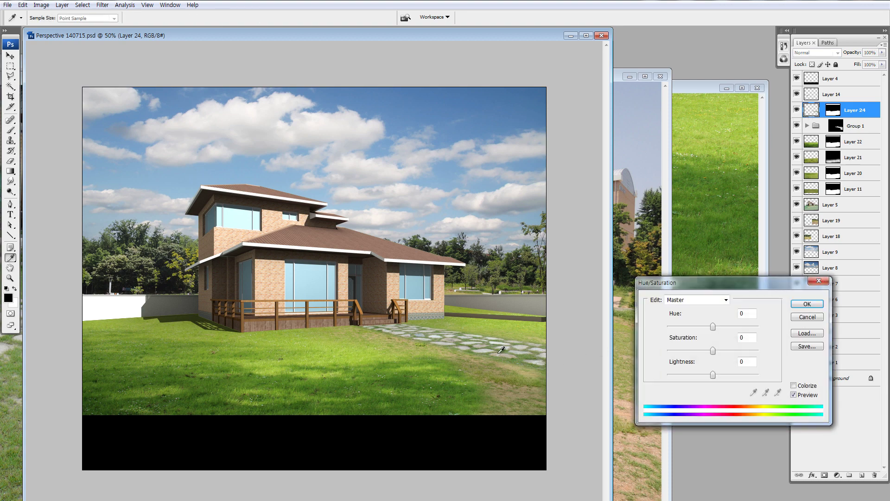
{"action": "left_click", "coordinate": [702, 327]}
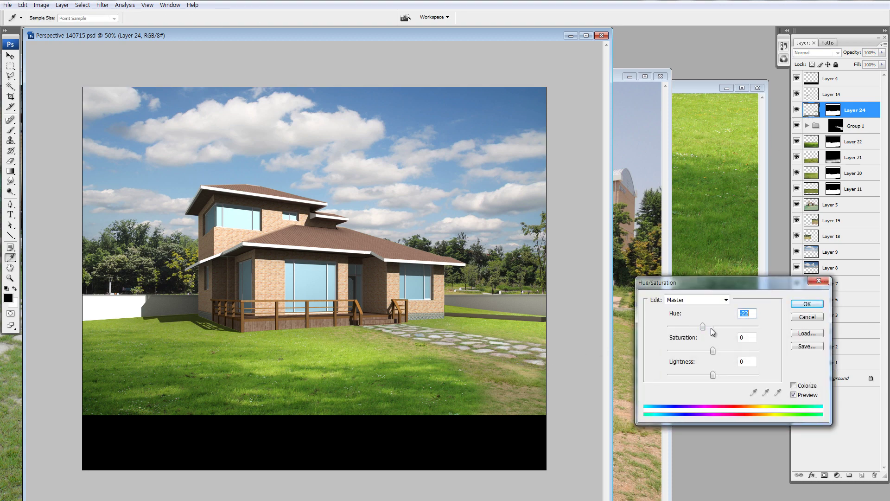
{"action": "left_click", "coordinate": [705, 326]}
{"action": "left_click", "coordinate": [722, 350]}
{"action": "left_click", "coordinate": [807, 305]}
Set the stone path's brightness to +11 and contrast to +17 on Layer 24
{"action": "key", "text": "ctrl+alt+b"}
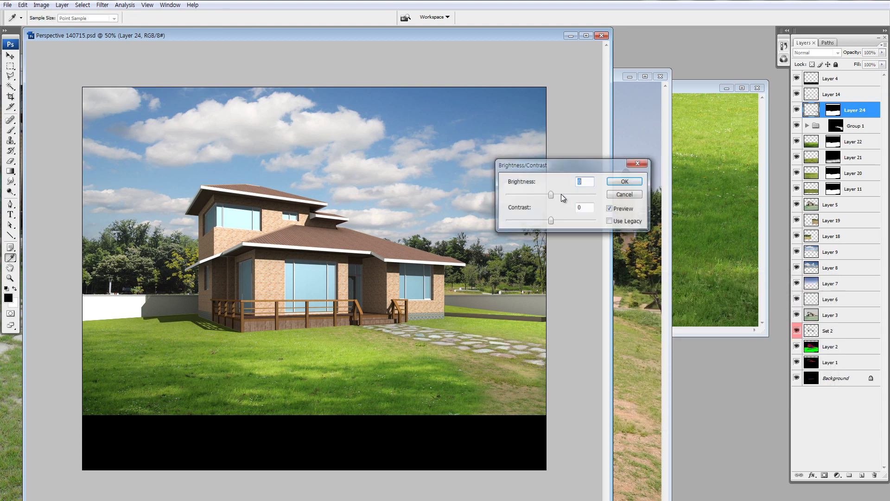
{"action": "left_click_drag", "start_coordinate": [556, 221], "coordinate": [556, 198]}
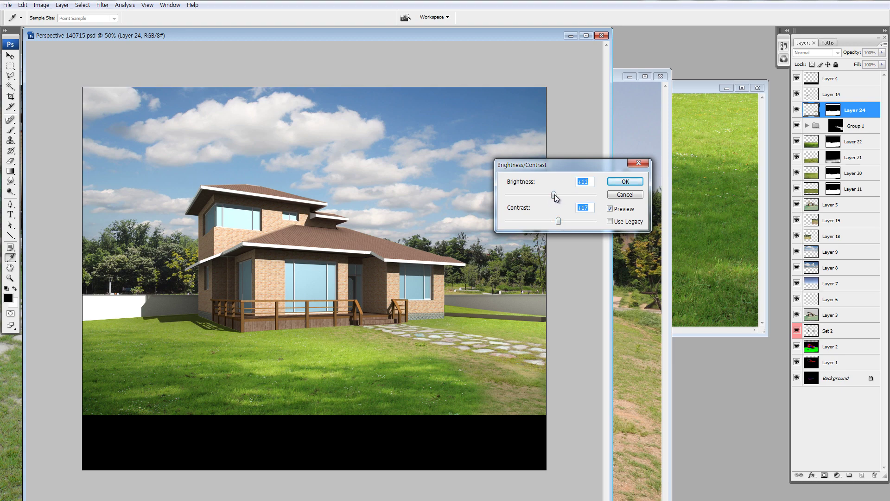
{"action": "left_click", "coordinate": [625, 181]}
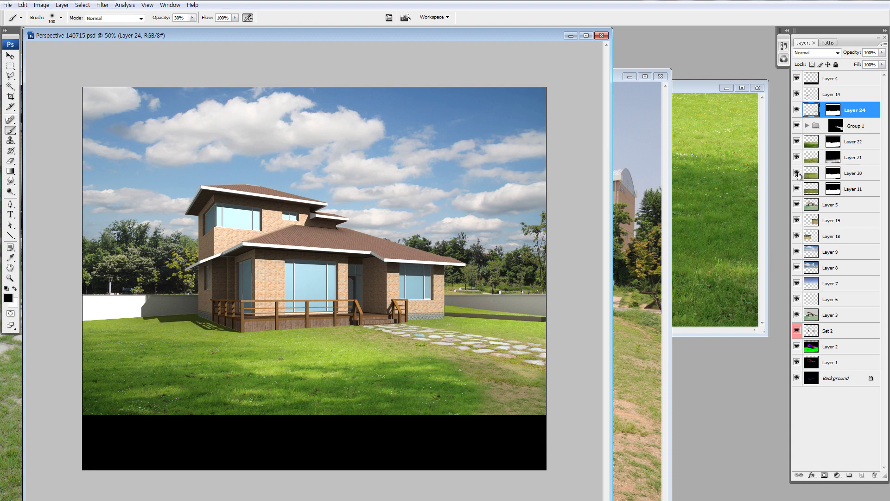
Hide Layers 20 to 24 and Group 1, and toggle Layer 11's visibility to compare its lawn with the bare rendered ground
{"action": "left_click_drag", "start_coordinate": [797, 173], "coordinate": [800, 116]}
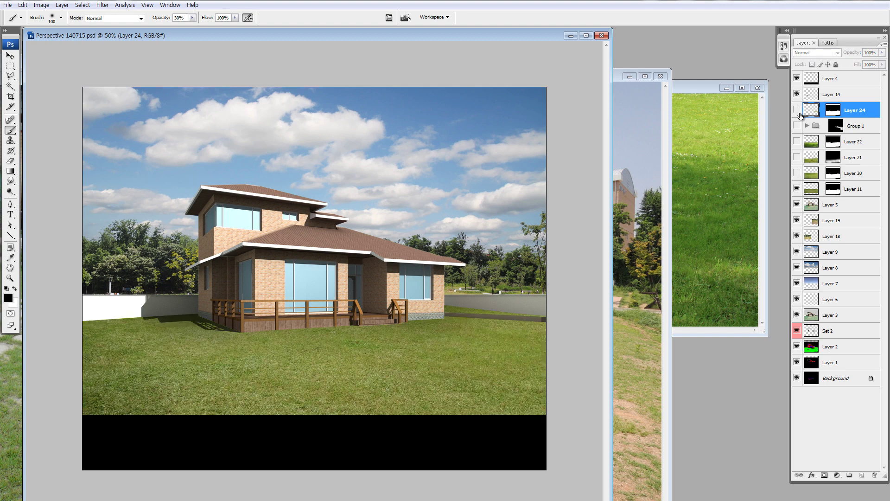
{"action": "left_click", "coordinate": [816, 191]}
{"action": "left_click", "coordinate": [798, 189]}
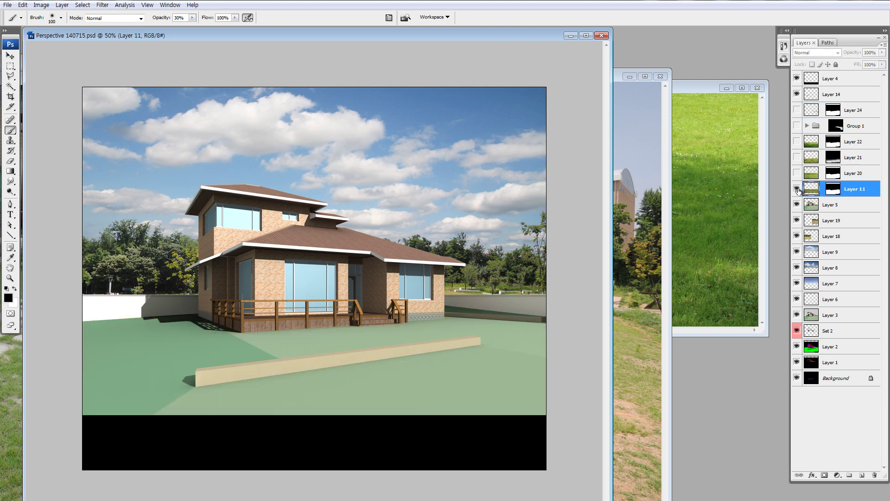
{"action": "left_click", "coordinate": [798, 190]}
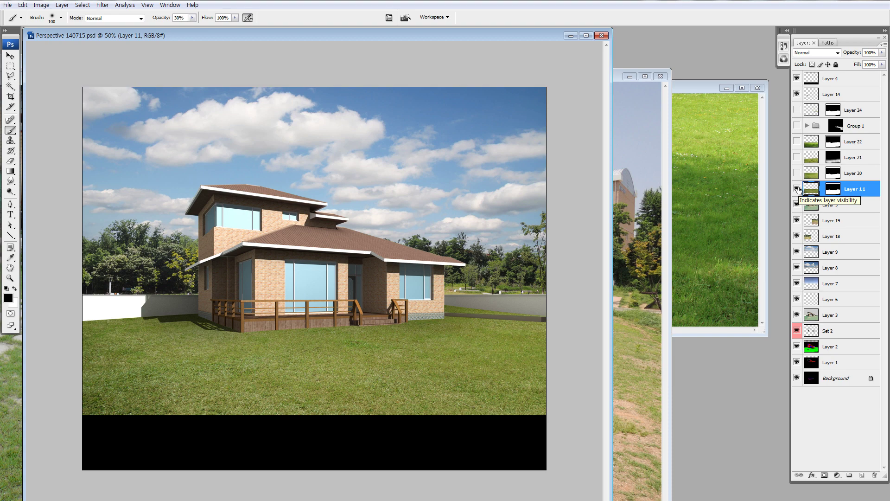
{"action": "left_click", "coordinate": [797, 189]}
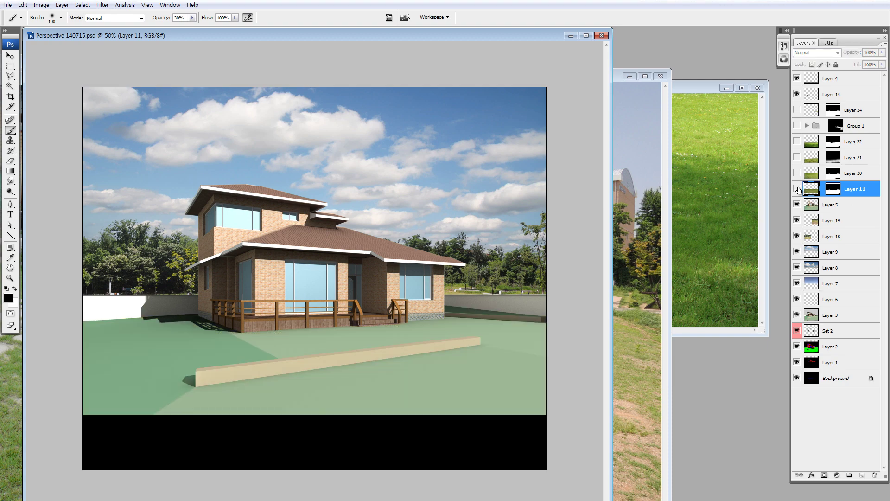
{"action": "left_click", "coordinate": [797, 189]}
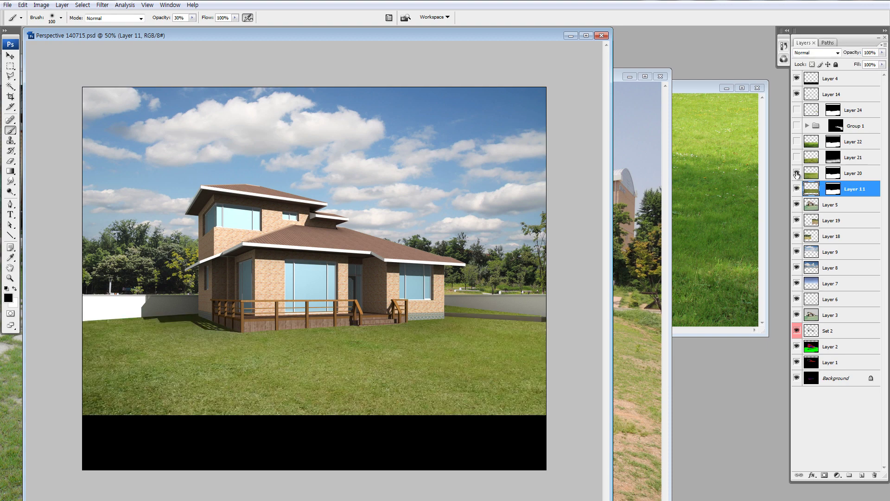
Show Layers 20, 21 and 22, Group 1 and Layer 24 again from the lowest up to review the ground blend
{"action": "left_click", "coordinate": [797, 173]}
{"action": "left_click", "coordinate": [797, 157]}
{"action": "left_click", "coordinate": [797, 142]}
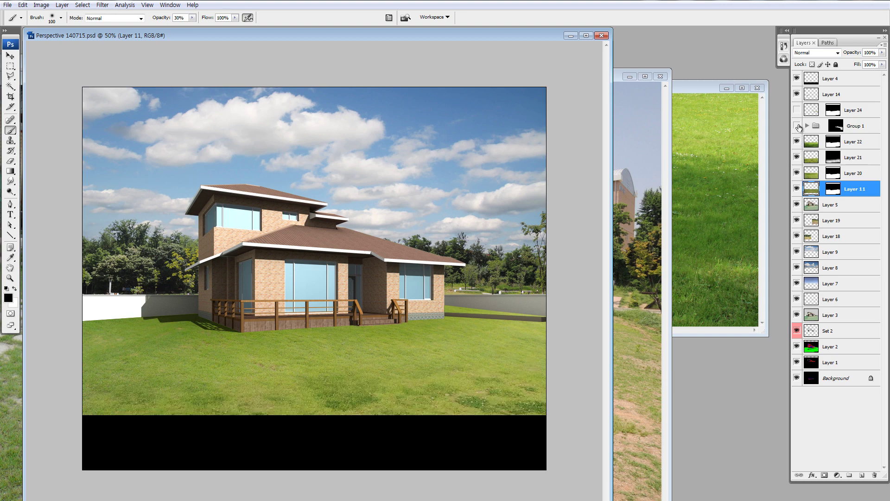
{"action": "left_click", "coordinate": [797, 126]}
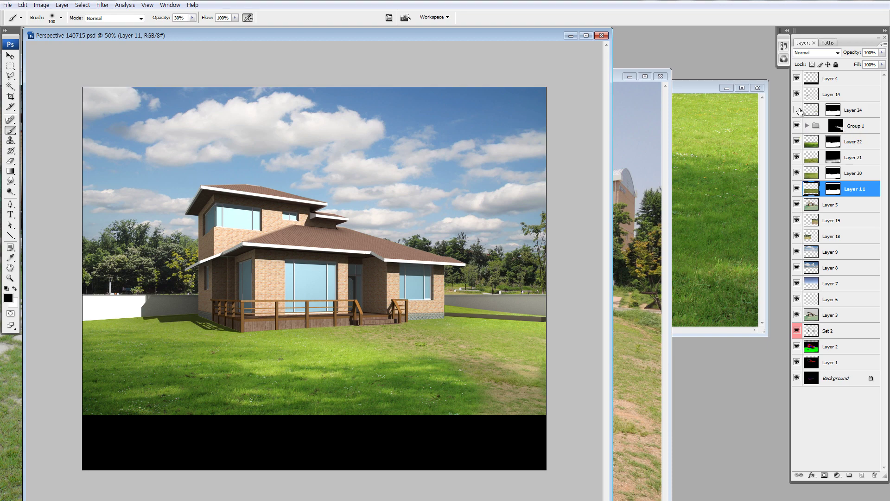
{"action": "left_click", "coordinate": [799, 110]}
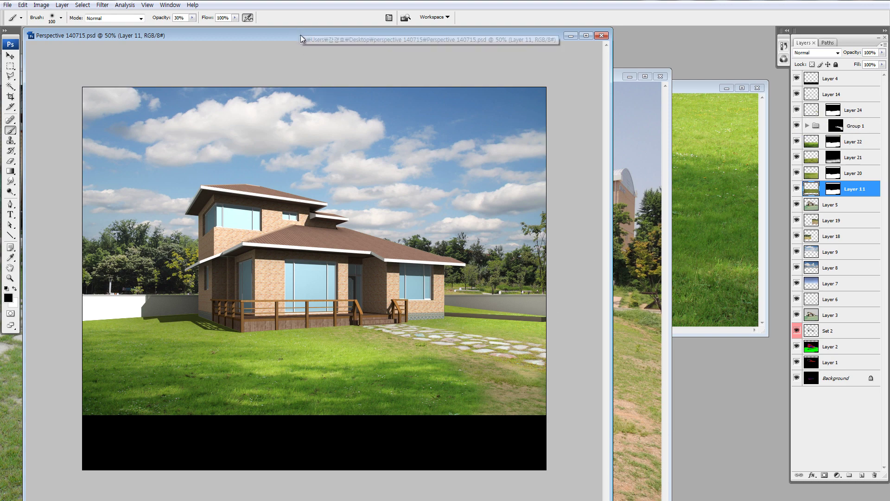
Zoom the house composite out to 33.3%, move its window aside, and close all the source ground photos, discarding changes to DSCN0714.JPG
{"action": "key", "text": "ctrl+minus"}
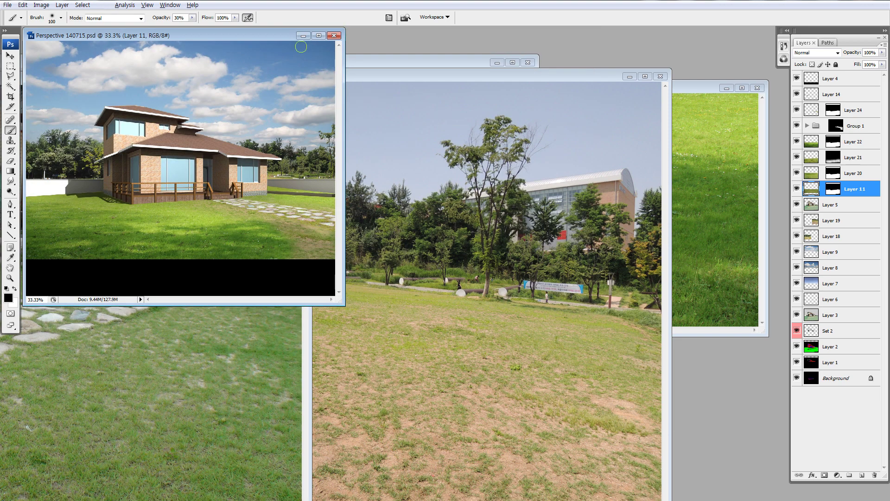
{"action": "key", "text": "v"}
{"action": "left_click_drag", "start_coordinate": [236, 35], "coordinate": [608, 127]}
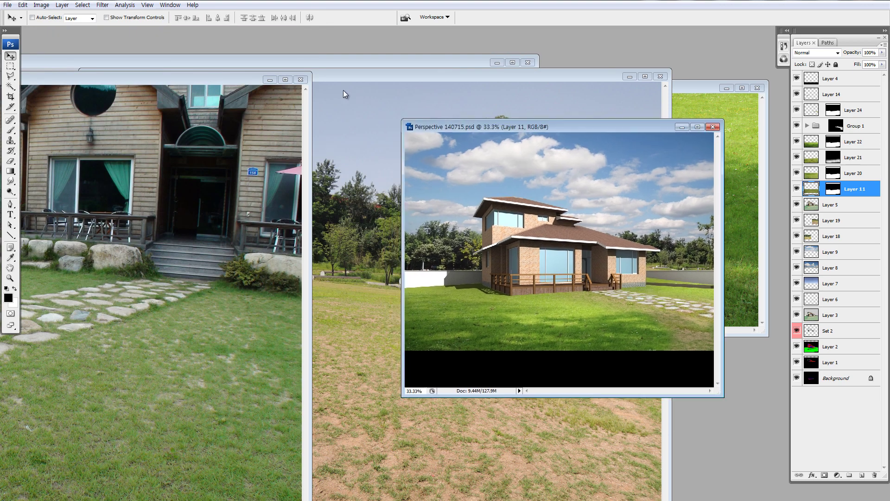
{"action": "left_click", "coordinate": [301, 80]}
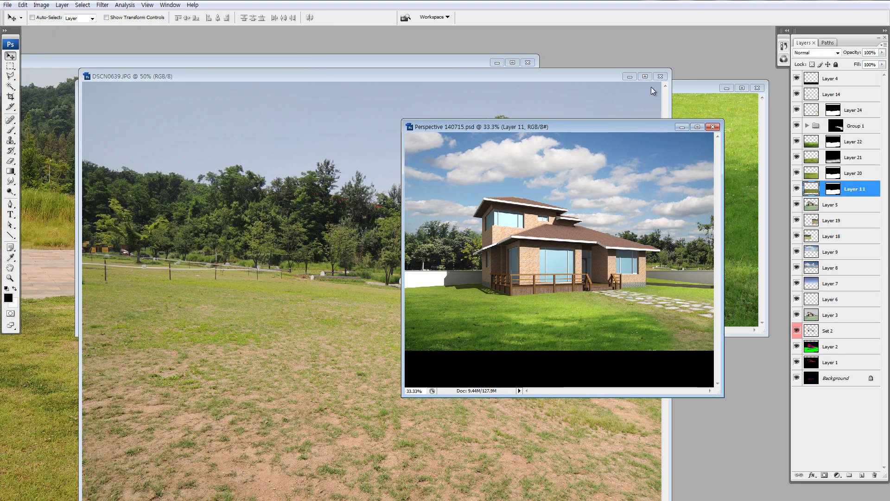
{"action": "left_click", "coordinate": [660, 76]}
{"action": "left_click", "coordinate": [483, 87]}
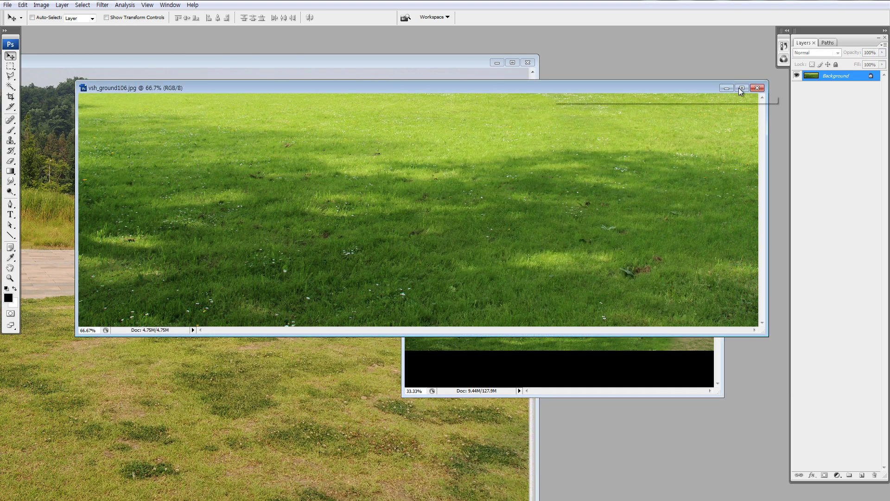
{"action": "left_click", "coordinate": [757, 88]}
{"action": "left_click", "coordinate": [528, 62]}
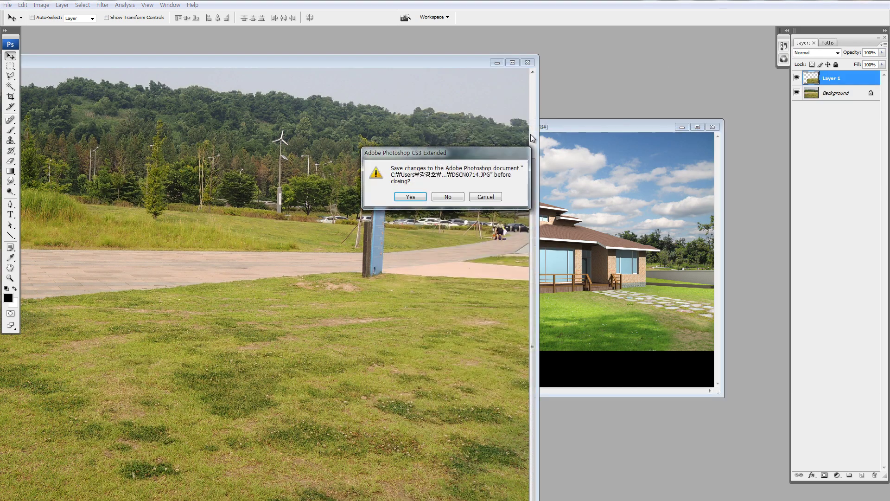
{"action": "left_click", "coordinate": [448, 197]}
Zoom the house composite back to 50% and move its window to the middle of the workspace
{"action": "left_click_drag", "start_coordinate": [517, 130], "coordinate": [213, 98]}
{"action": "key", "text": "ctrl+plus"}
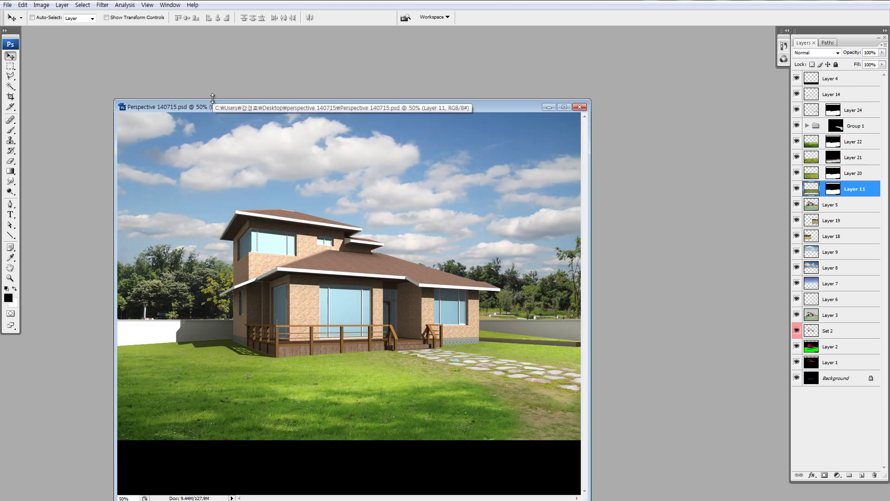
{"action": "left_click_drag", "start_coordinate": [329, 107], "coordinate": [340, 68]}
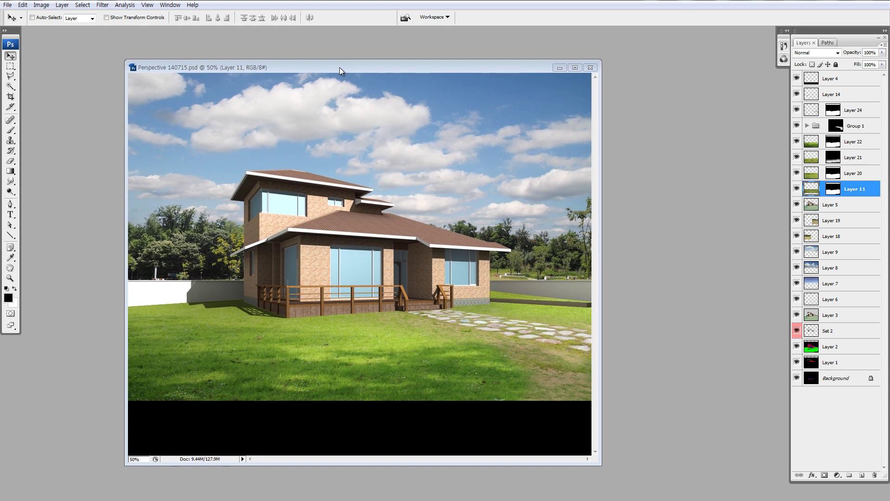
{"action": "left_click_drag", "start_coordinate": [340, 68], "coordinate": [340, 68]}
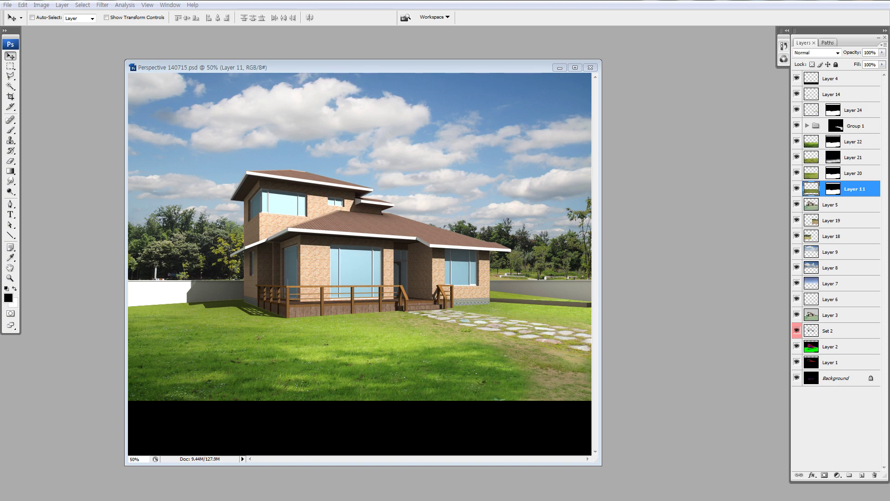
Switch to Chrome, widen its window over the workspace, and search Google for 담쟁이
{"action": "left_click_drag", "start_coordinate": [0, 72], "coordinate": [613, 93]}
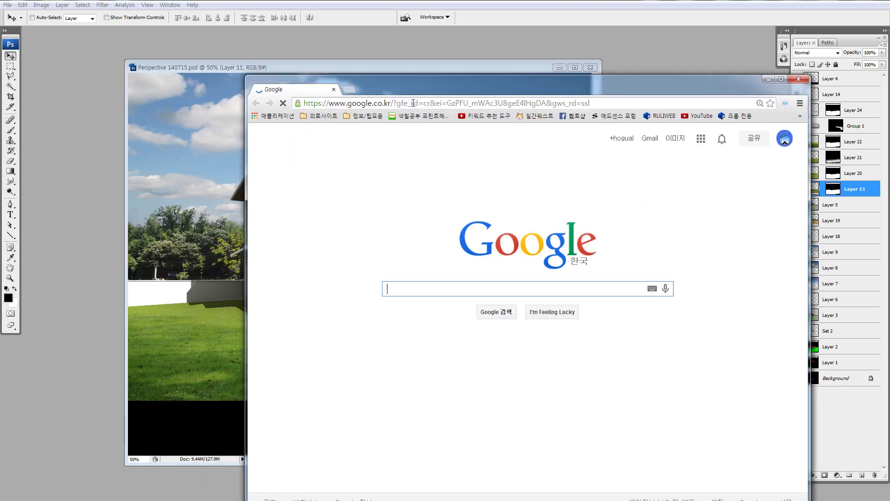
{"action": "left_click_drag", "start_coordinate": [466, 95], "coordinate": [474, 110]}
{"action": "left_click_drag", "start_coordinate": [259, 204], "coordinate": [114, 204]}
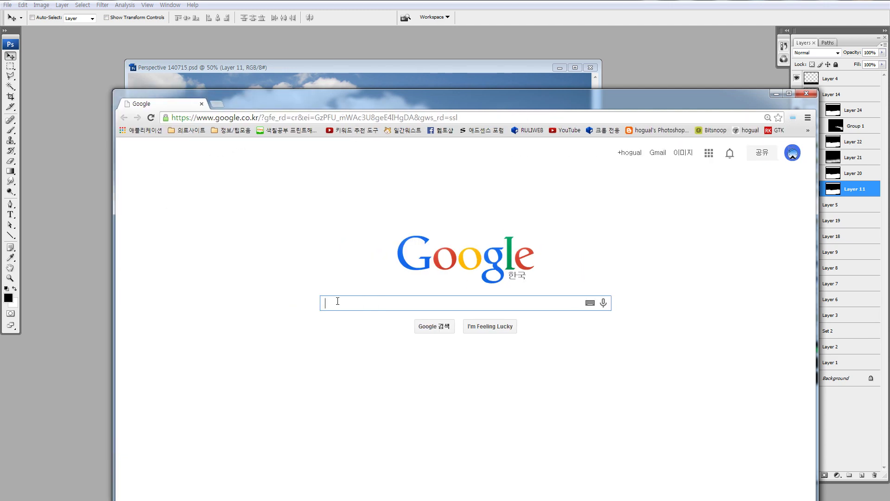
{"action": "key", "text": "F5"}
{"action": "type", "text": "eka"}
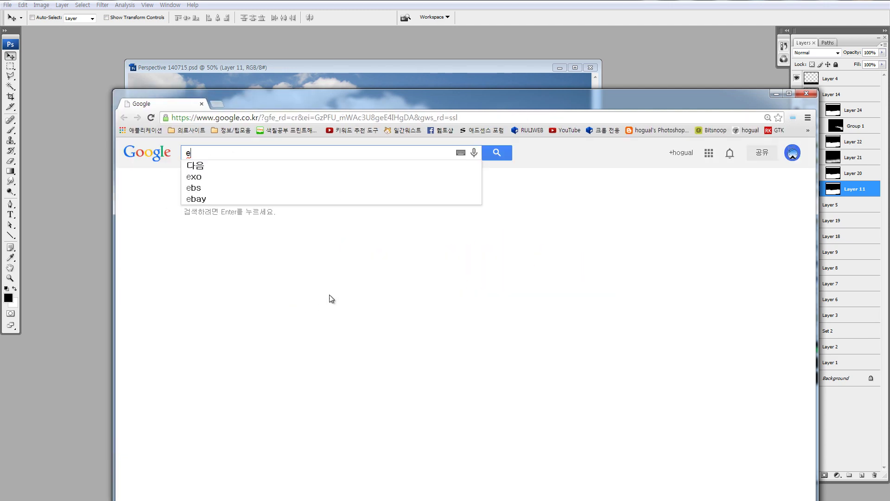
{"action": "key", "text": "BackSpace"}
{"action": "key", "text": "BackSpace"}
{"action": "key", "text": "BackSpace"}
{"action": "type", "text": "담쟁이"}
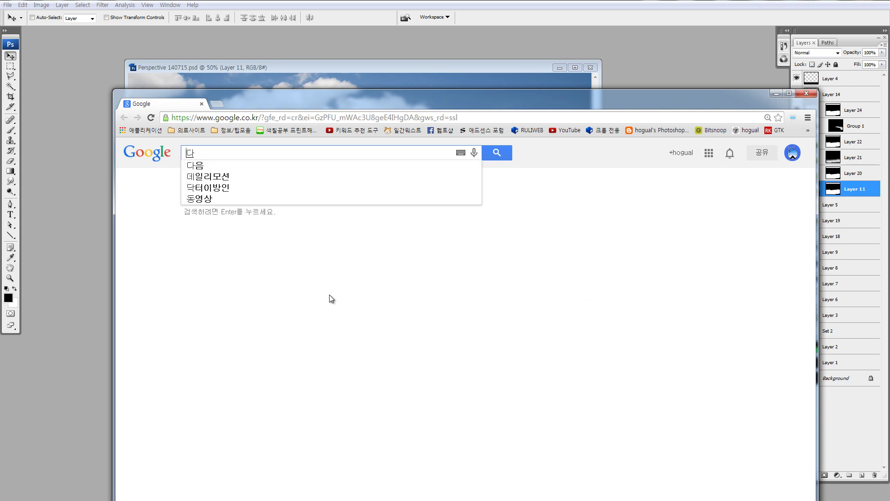
{"action": "key", "text": "Return"}
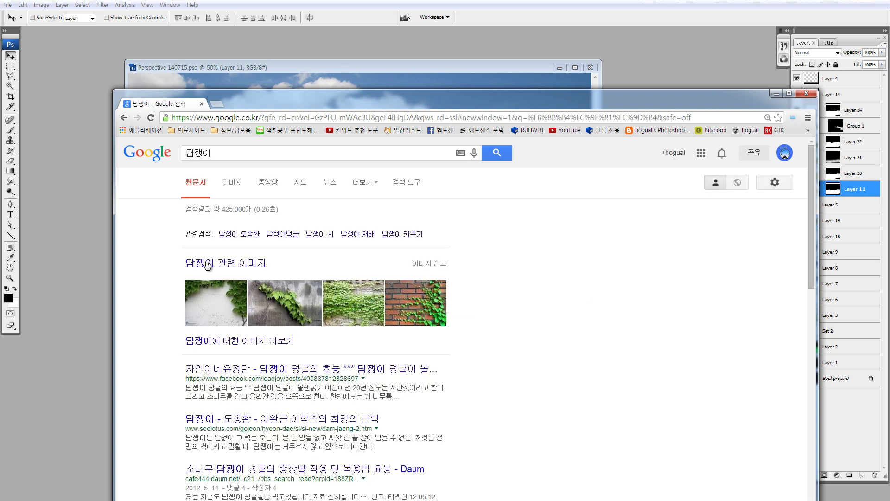
Browse the 담쟁이 image results for ivy wall photos, pick the 900 × 600 ivy over a concrete wall, and return to Photoshop
{"action": "left_click", "coordinate": [241, 263]}
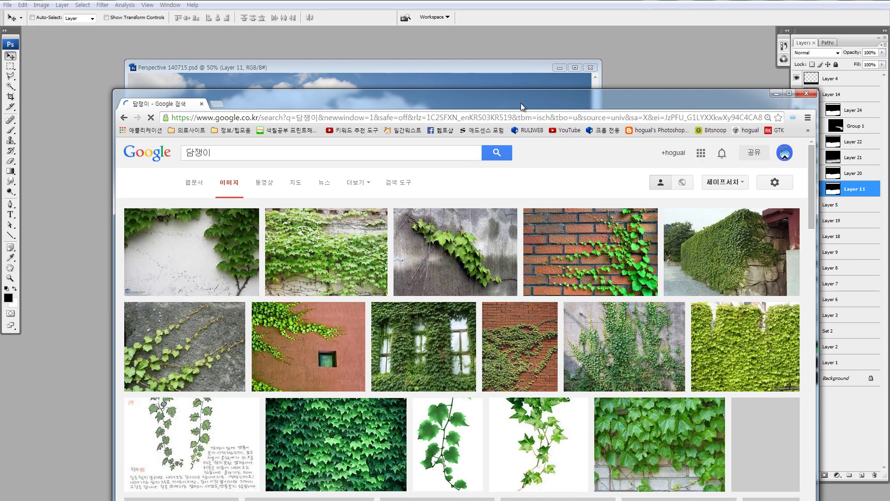
{"action": "left_click_drag", "start_coordinate": [522, 103], "coordinate": [531, 69]}
{"action": "scroll", "coordinate": [555, 260], "scroll_direction": "down", "scroll_amount": 2}
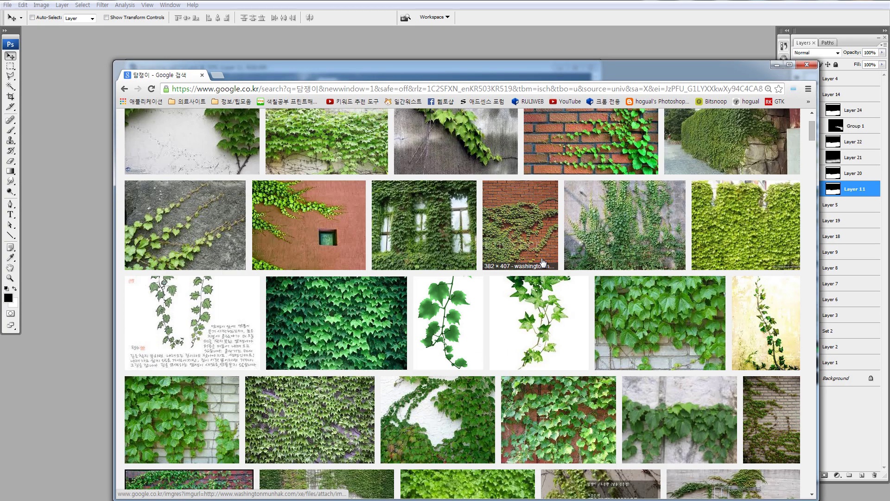
{"action": "scroll", "coordinate": [544, 262], "scroll_direction": "down", "scroll_amount": 4}
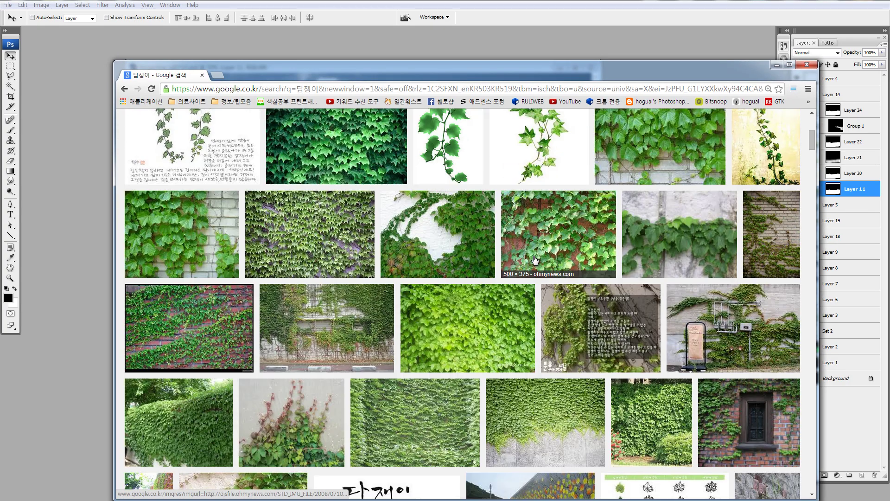
{"action": "scroll", "coordinate": [535, 259], "scroll_direction": "down", "scroll_amount": 4}
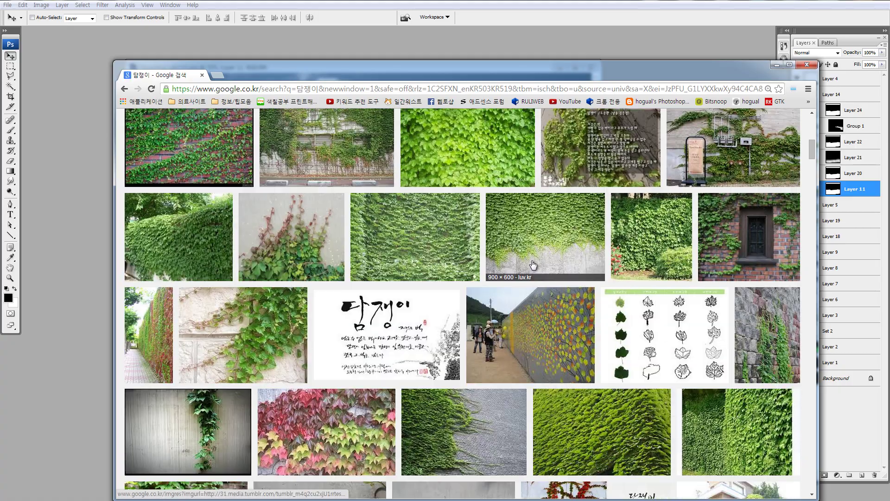
{"action": "scroll", "coordinate": [534, 265], "scroll_direction": "down", "scroll_amount": 4}
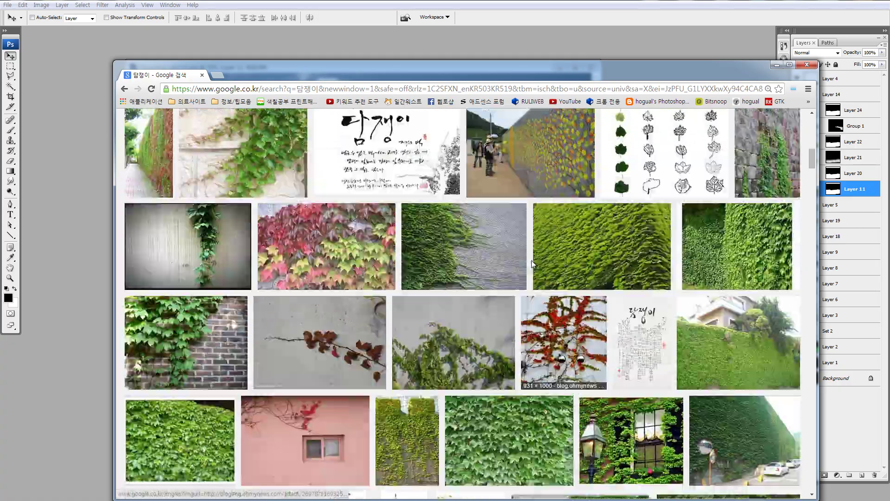
{"action": "scroll", "coordinate": [532, 264], "scroll_direction": "down", "scroll_amount": 5}
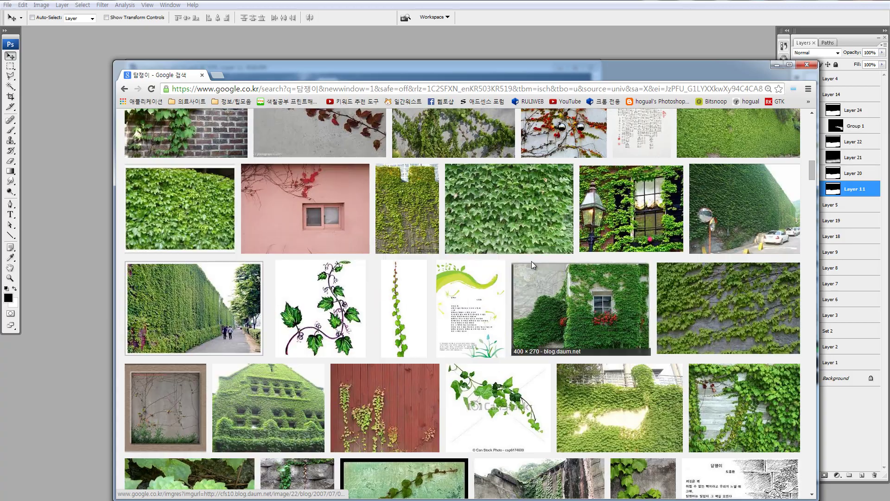
{"action": "scroll", "coordinate": [531, 260], "scroll_direction": "down", "scroll_amount": 5}
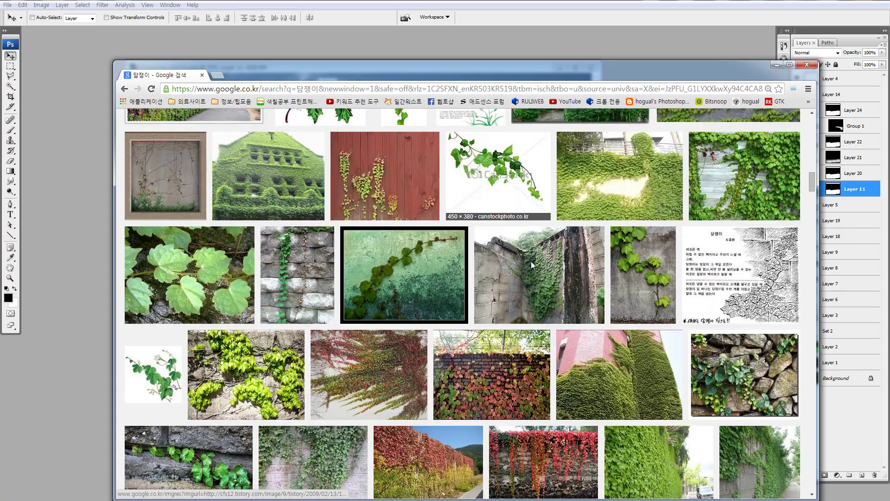
{"action": "scroll", "coordinate": [532, 264], "scroll_direction": "down", "scroll_amount": 5}
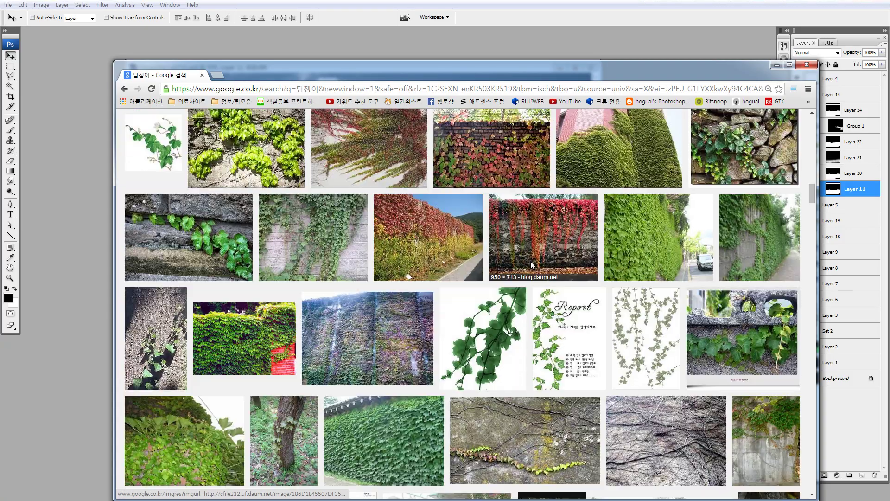
{"action": "scroll", "coordinate": [532, 264], "scroll_direction": "down", "scroll_amount": 4}
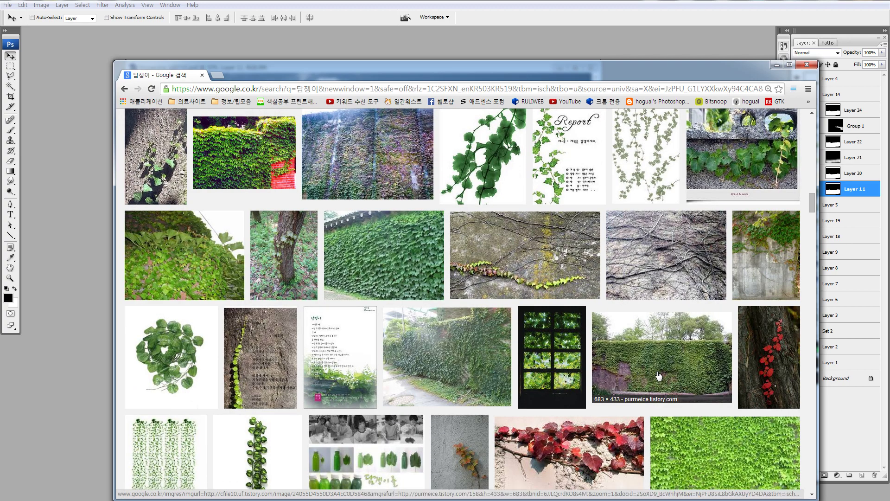
{"action": "scroll", "coordinate": [649, 374], "scroll_direction": "up", "scroll_amount": 10}
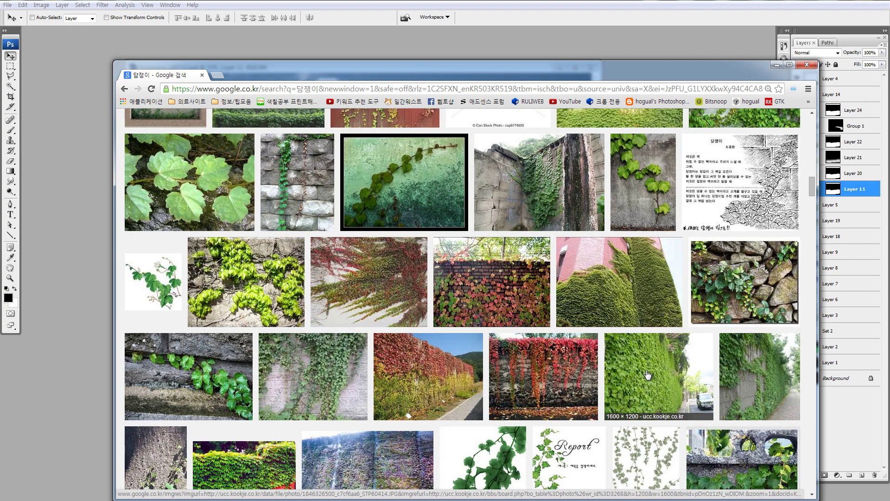
{"action": "scroll", "coordinate": [644, 369], "scroll_direction": "up", "scroll_amount": 10}
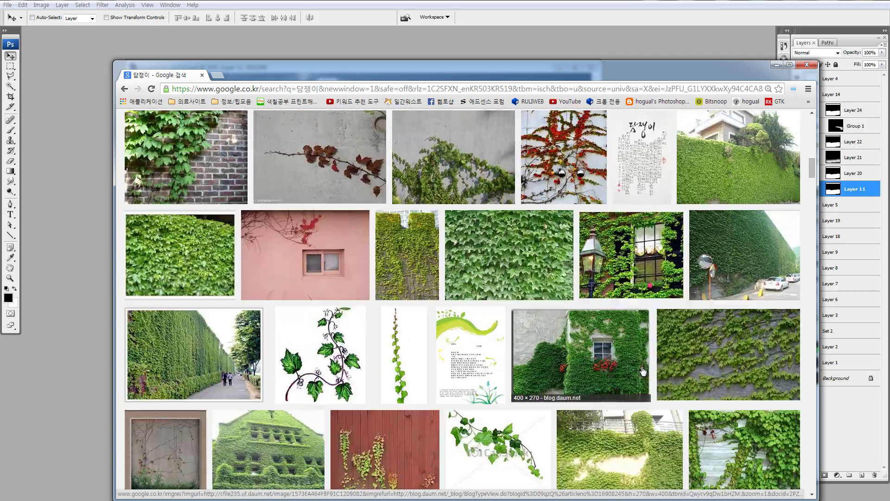
{"action": "scroll", "coordinate": [643, 371], "scroll_direction": "up", "scroll_amount": 3}
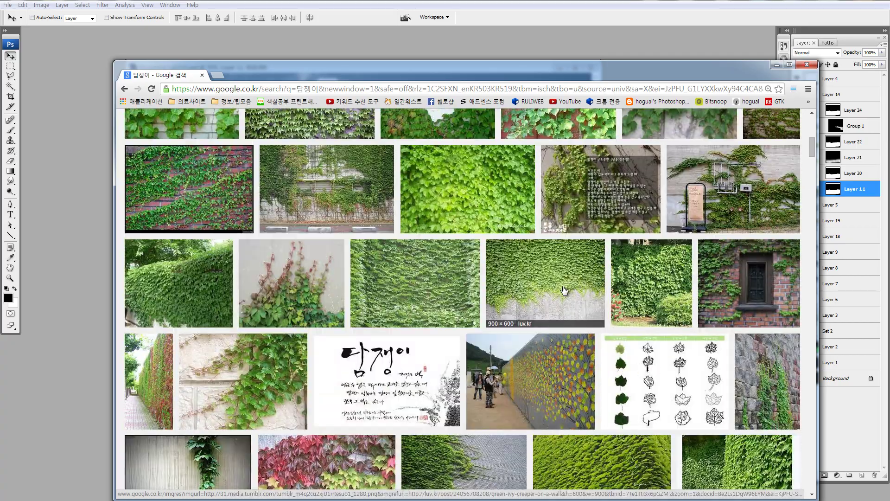
{"action": "left_click", "coordinate": [547, 295]}
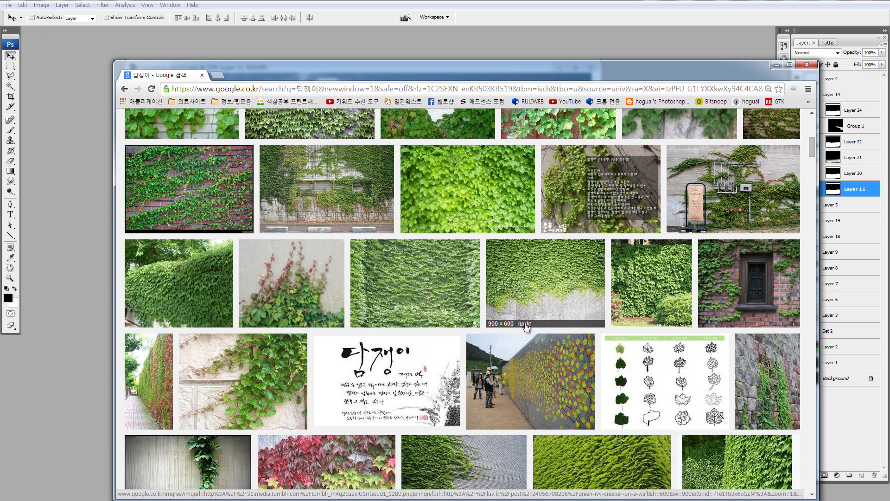
{"action": "key", "text": "alt+Tab"}
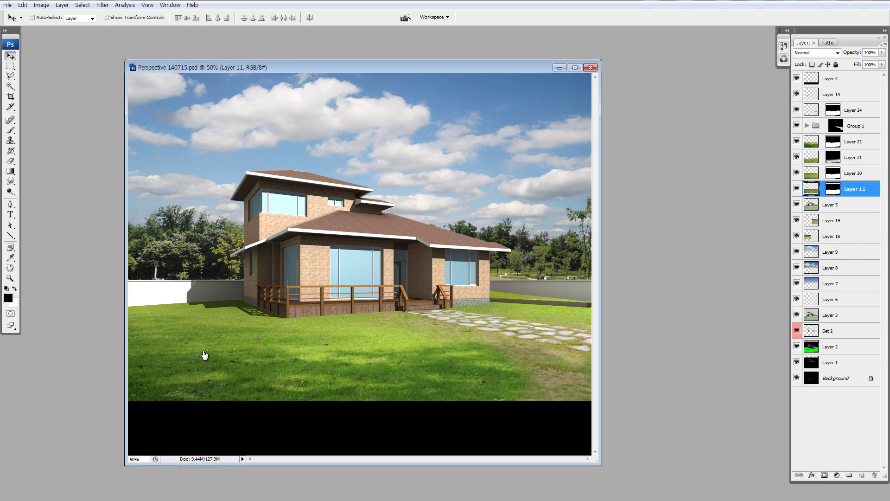
Arrange the ivy photo and the house composite side by side, and select the layer containing the rendered boundary wall
{"action": "left_click_drag", "start_coordinate": [374, 98], "coordinate": [245, 131]}
{"action": "left_click_drag", "start_coordinate": [353, 67], "coordinate": [517, 64]}
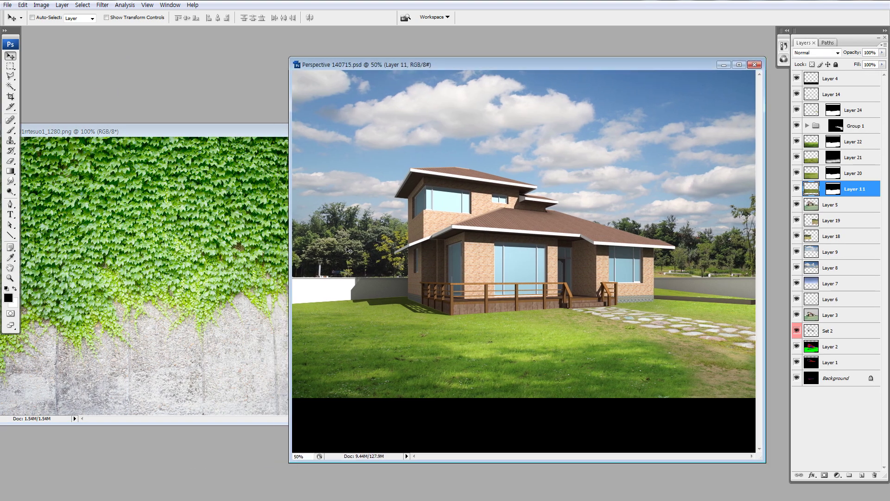
{"action": "left_click", "coordinate": [323, 289], "text": "ctrl"}
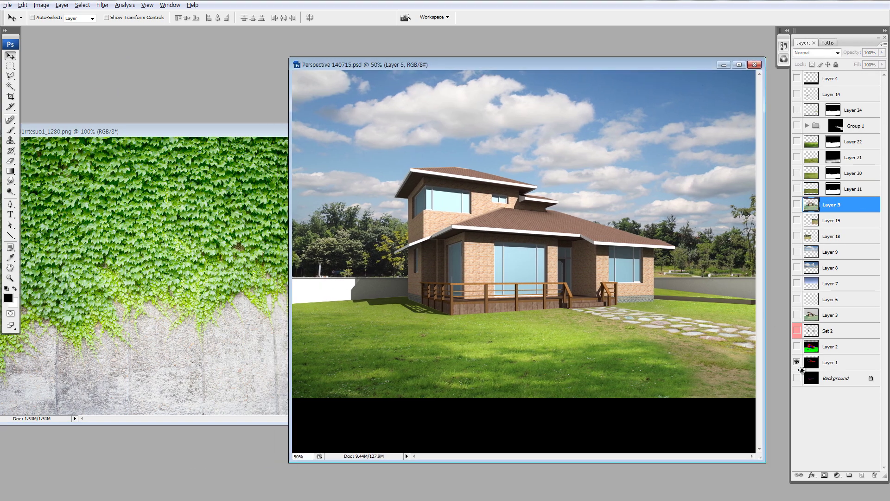
Check the dark and colour-coded mask layers one at a time, and isolate Layer 5 as the only visible layer
{"action": "left_click", "coordinate": [797, 362], "text": "alt"}
{"action": "left_click", "coordinate": [797, 378], "text": "alt"}
{"action": "left_click", "coordinate": [797, 346], "text": "alt"}
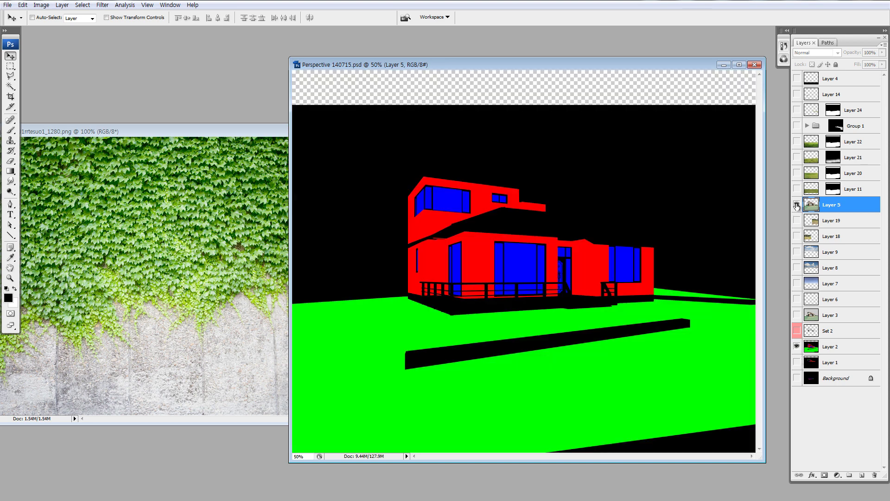
{"action": "left_click", "coordinate": [797, 204]}
{"action": "left_click", "coordinate": [797, 204], "text": "alt"}
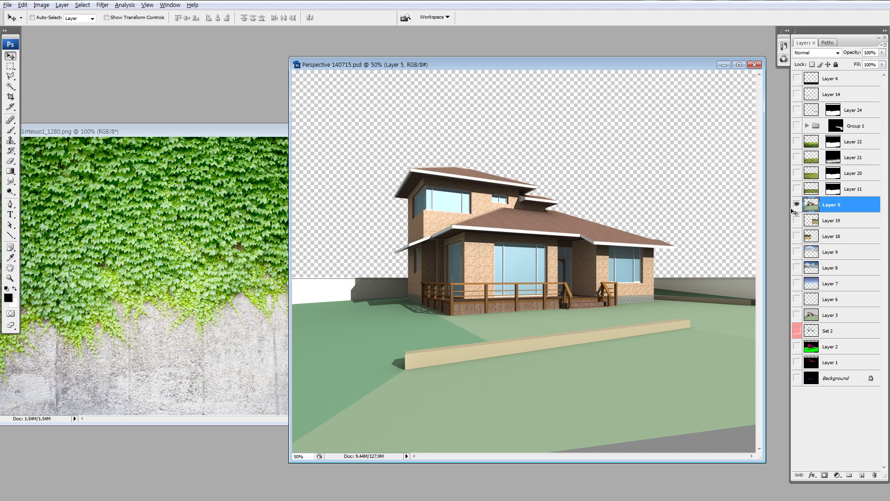
Outline the boundary wall left of the house with the Polygonal Lasso at 0 px feather, following its base and the house corner
{"action": "key", "text": "z"}
{"action": "left_click_drag", "start_coordinate": [405, 282], "coordinate": [315, 297]}
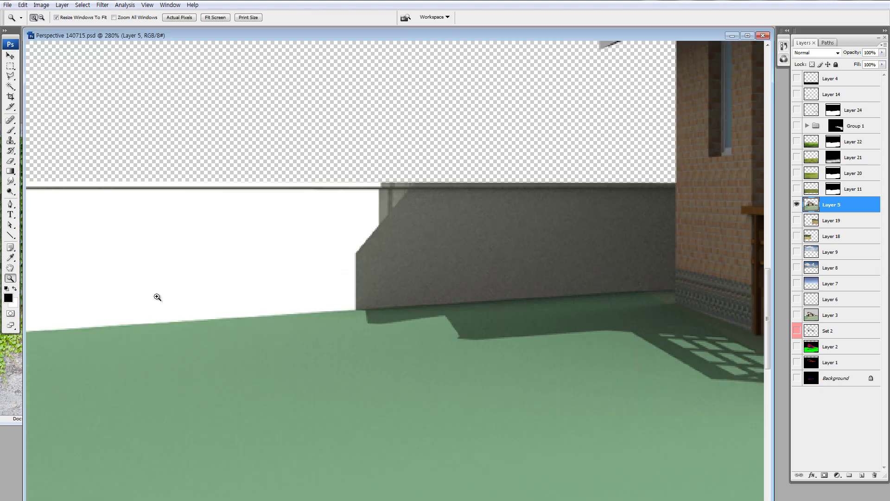
{"action": "key", "text": "l"}
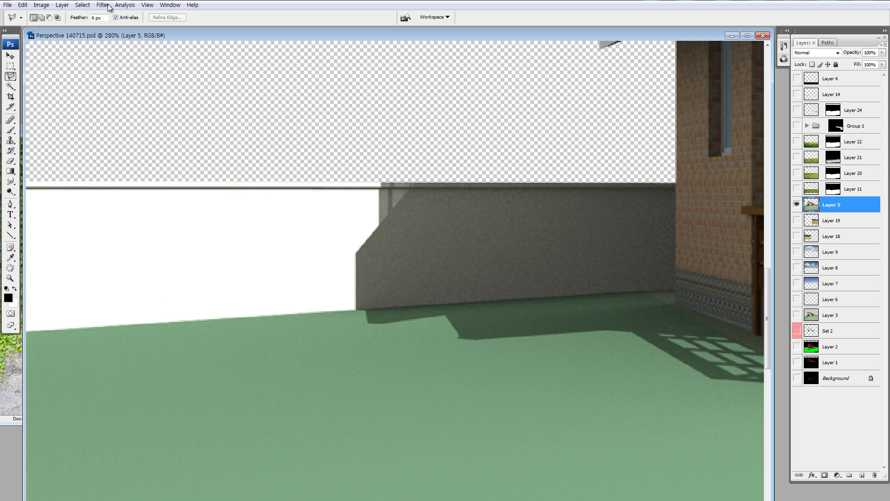
{"action": "left_click", "coordinate": [97, 18]}
{"action": "left_click_drag", "start_coordinate": [217, 34], "coordinate": [217, 33]}
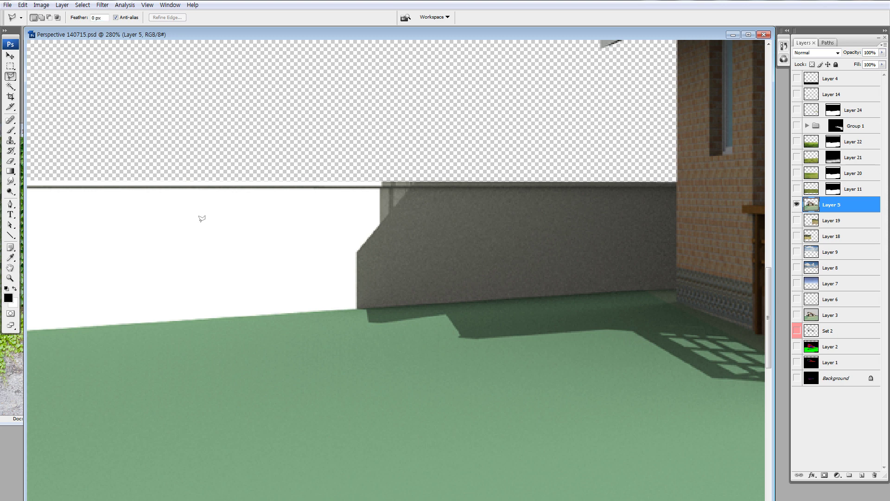
{"action": "left_click_drag", "start_coordinate": [131, 284], "coordinate": [354, 316]}
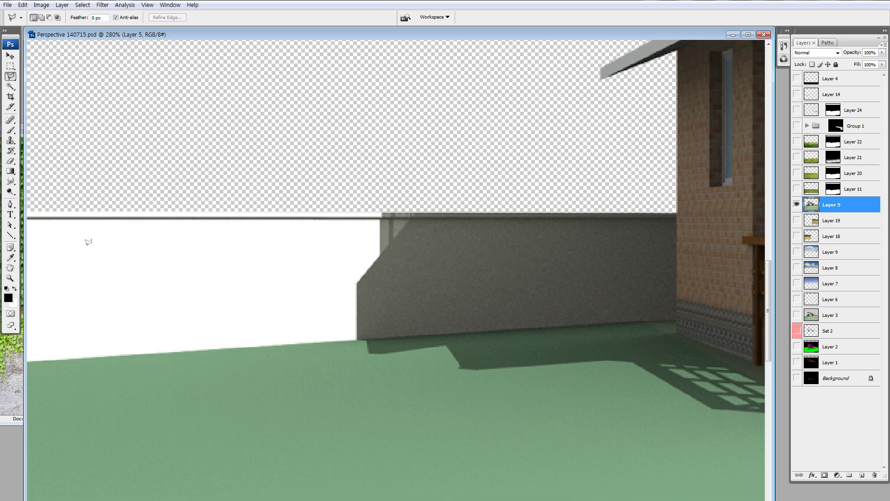
{"action": "left_click", "coordinate": [60, 194]}
{"action": "left_click", "coordinate": [21, 368]}
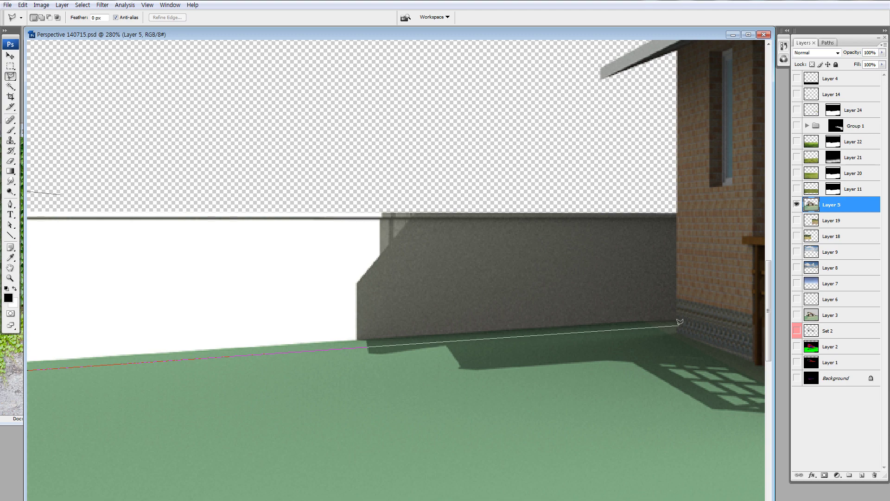
{"action": "left_click", "coordinate": [675, 200]}
{"action": "double_click", "coordinate": [630, 185]}
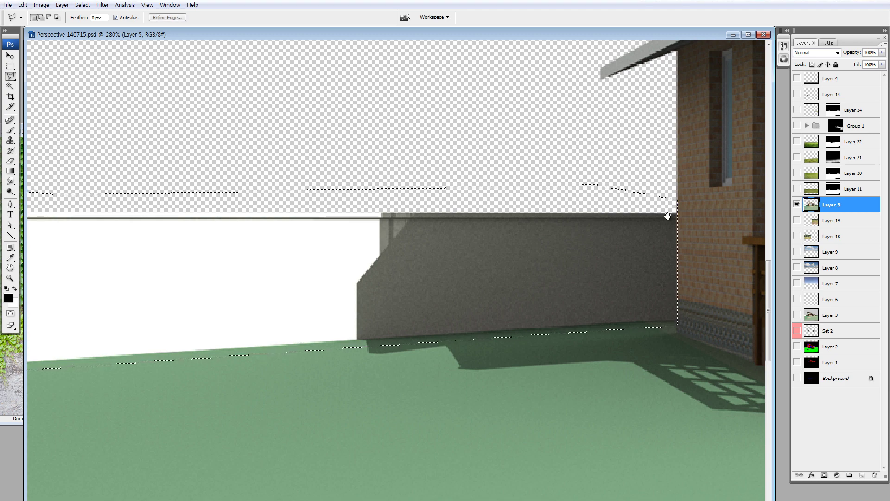
Add the boundary wall right of the house to the lasso selection, tracing its base where it meets the dark green ground
{"action": "mouse_move", "coordinate": [631, 185]}
{"action": "left_mouse_down"}
{"action": "mouse_move", "coordinate": [454, 235]}
{"action": "mouse_move", "coordinate": [278, 224]}
{"action": "left_mouse_up"}
{"action": "left_click_drag", "start_coordinate": [589, 228], "coordinate": [202, 232]}
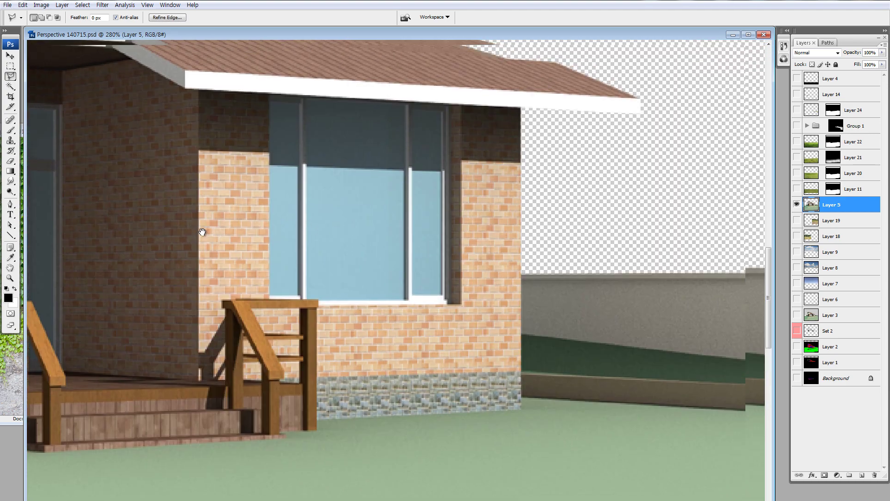
{"action": "left_click_drag", "start_coordinate": [547, 241], "coordinate": [389, 242]}
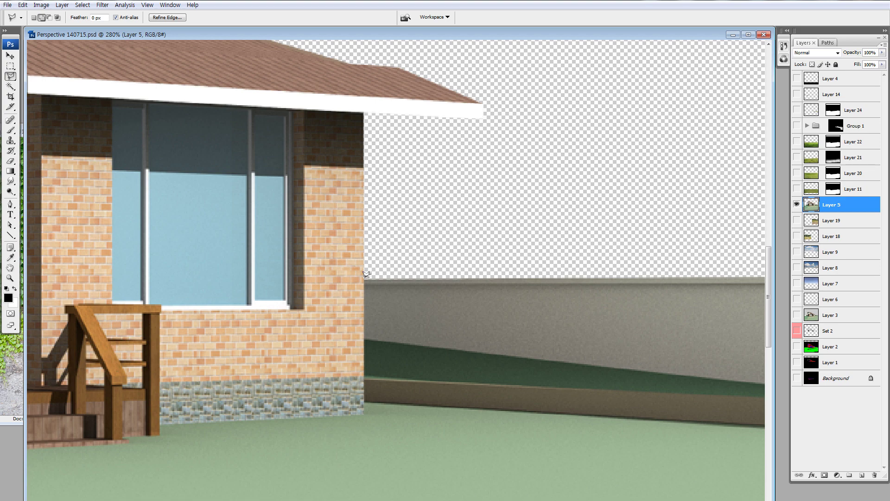
{"action": "left_click", "coordinate": [366, 278]}
{"action": "left_click", "coordinate": [366, 335]}
{"action": "scroll", "coordinate": [543, 338], "scroll_direction": "right", "scroll_amount": 5}
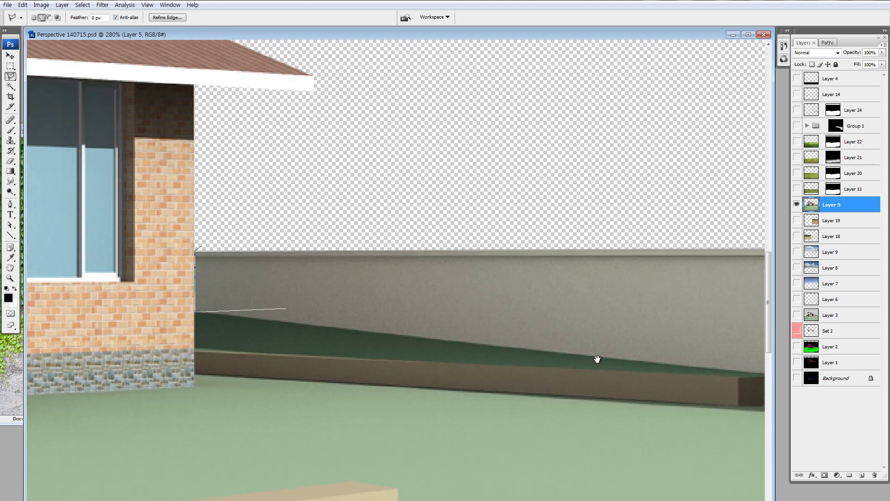
{"action": "left_click", "coordinate": [766, 372]}
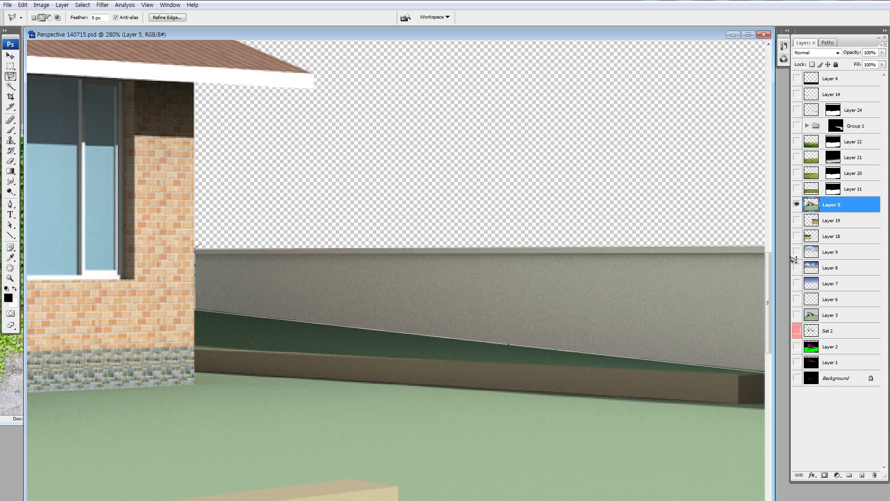
{"action": "left_click", "coordinate": [782, 218]}
{"action": "double_click", "coordinate": [726, 195]}
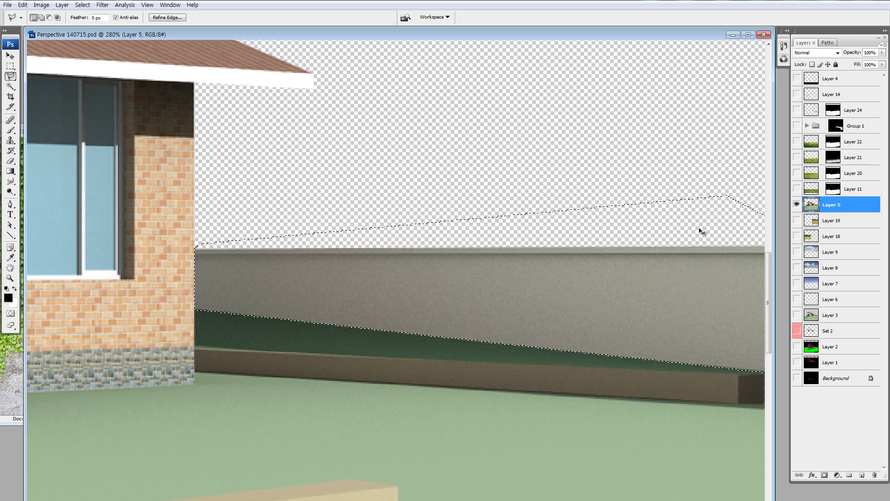
Copy both selected wall sections from Layer 5 to a new layer and show only that layer
{"action": "key", "text": "ctrl+0"}
{"action": "key", "text": "ctrl+minus"}
{"action": "key", "text": "ctrl+j"}
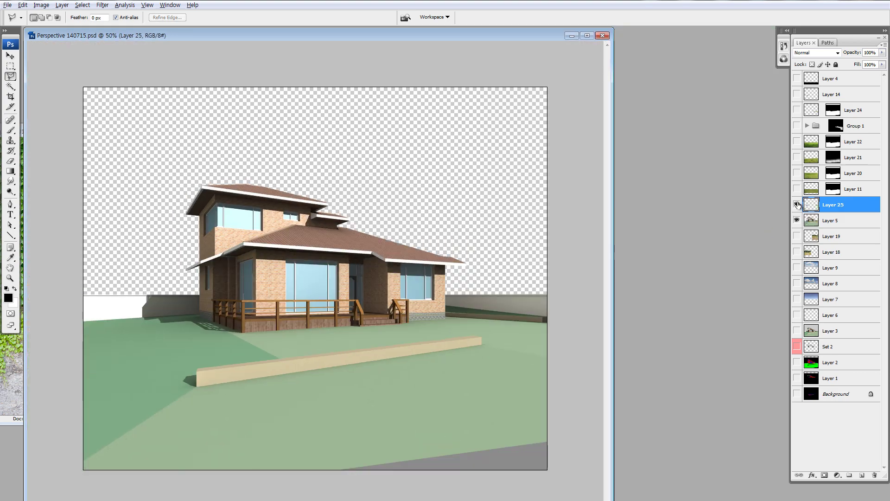
{"action": "left_click", "coordinate": [797, 204], "text": "alt"}
Load Layer 11's mask as a selection and delete the green ground strip below the walls on Layer 25
{"action": "key", "text": "z"}
{"action": "left_click_drag", "start_coordinate": [110, 318], "coordinate": [174, 354]}
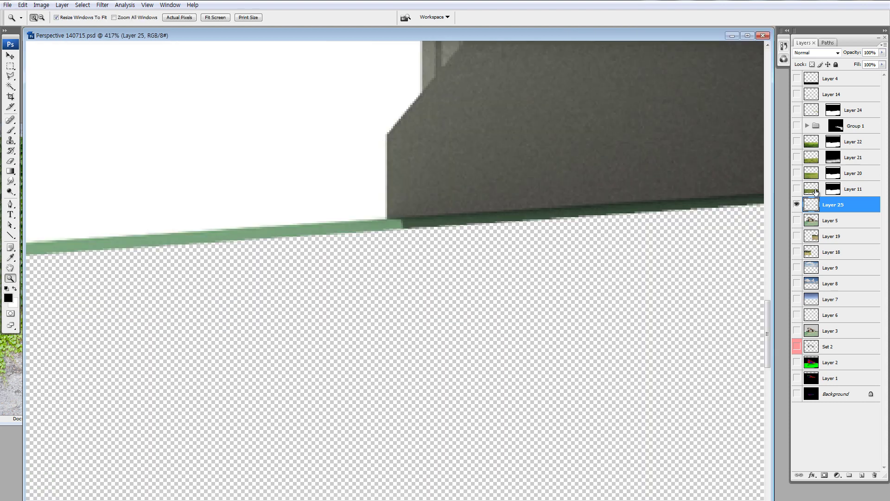
{"action": "left_click_drag", "start_coordinate": [834, 204], "coordinate": [832, 206]}
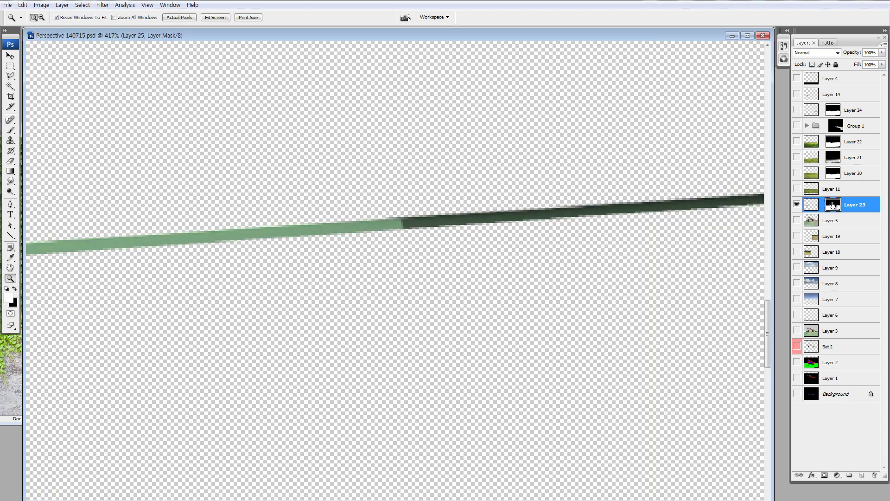
{"action": "key", "text": "ctrl+z"}
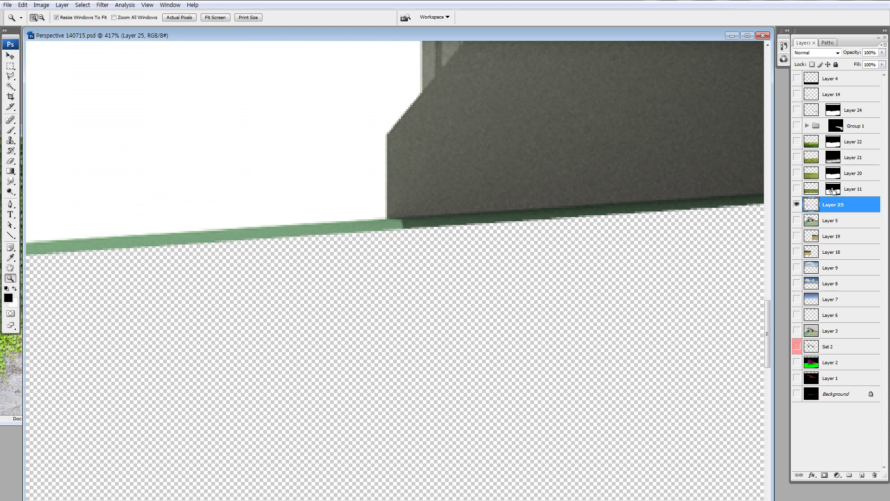
{"action": "left_click", "coordinate": [835, 193], "text": "ctrl"}
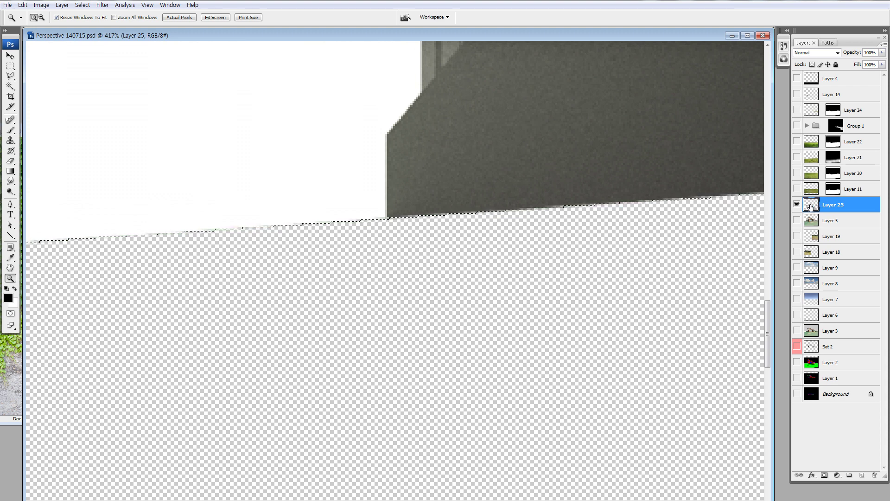
{"action": "key", "text": "ctrl+minus"}
{"action": "key", "text": "ctrl+minus"}
{"action": "key", "text": "ctrl+minus"}
{"action": "key", "text": "ctrl+minus"}
{"action": "key", "text": "ctrl+minus"}
{"action": "key", "text": "ctrl+minus"}
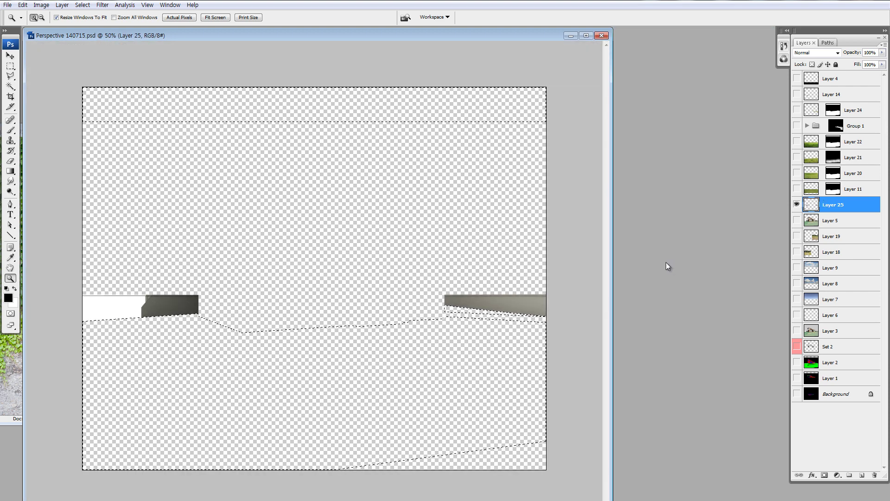
Show all layers again and darken the copied walls with Hue/Saturation at Lightness -16
{"action": "left_click_drag", "start_coordinate": [797, 221], "coordinate": [797, 408]}
{"action": "left_click_drag", "start_coordinate": [796, 160], "coordinate": [797, 78]}
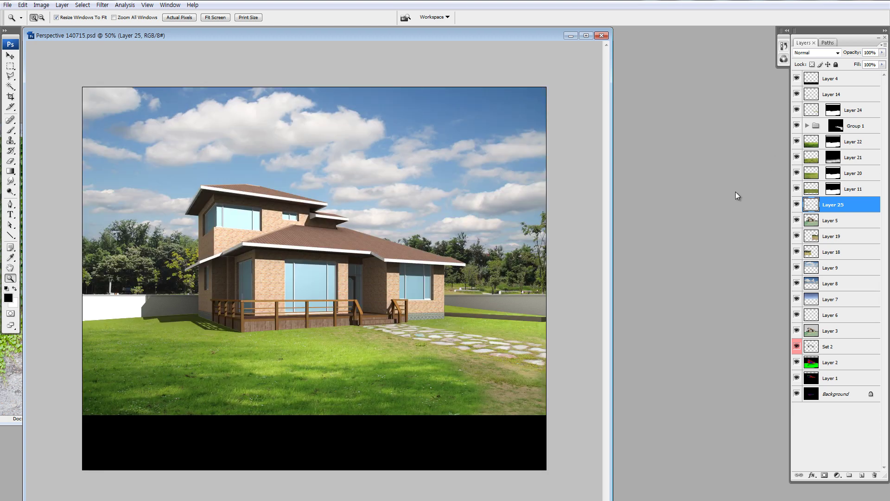
{"action": "key", "text": "ctrl+u"}
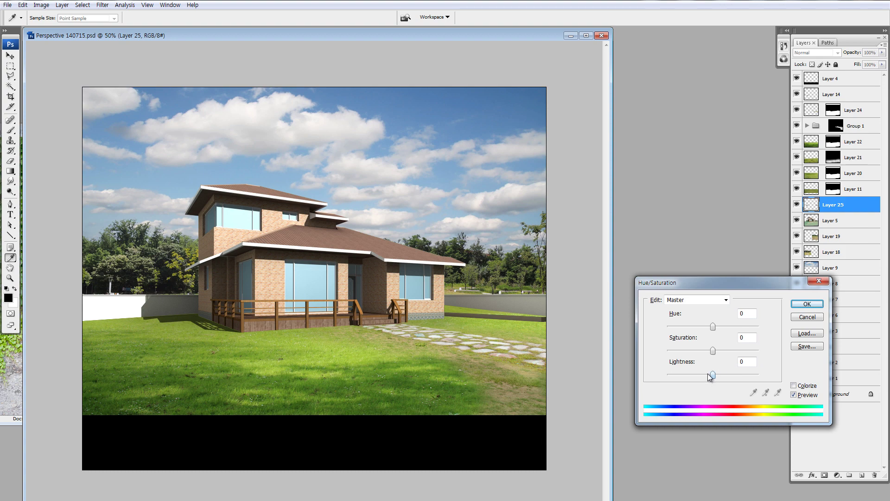
{"action": "left_click_drag", "start_coordinate": [710, 374], "coordinate": [706, 375]}
{"action": "left_click", "coordinate": [807, 304]}
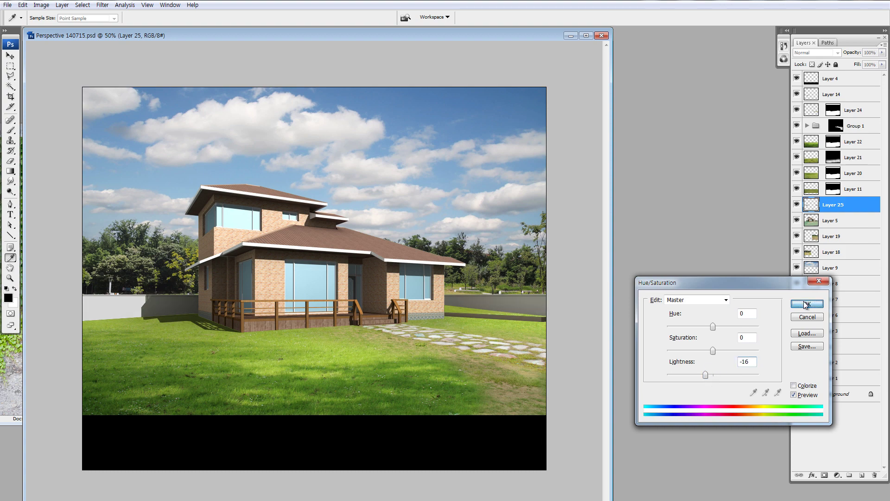
Copy the ivy photo into the house composite above Layer 25 and position it over the left part of the house
{"action": "left_click", "coordinate": [6, 370]}
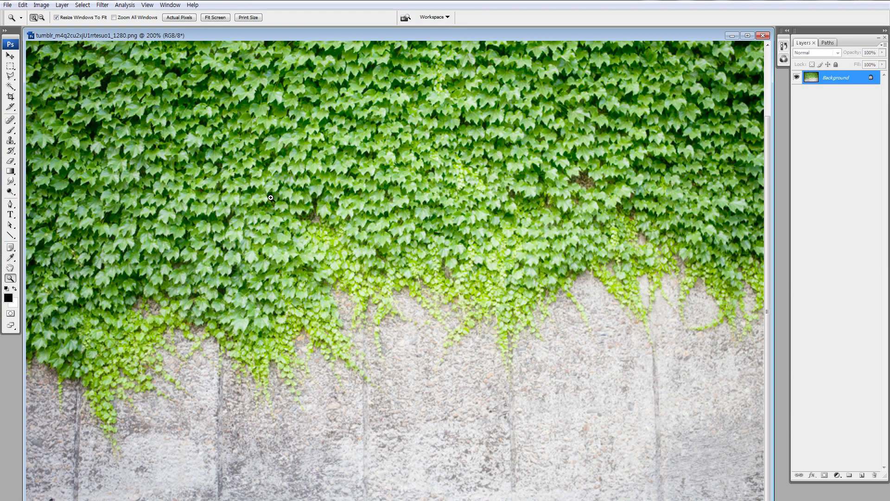
{"action": "key", "text": "v"}
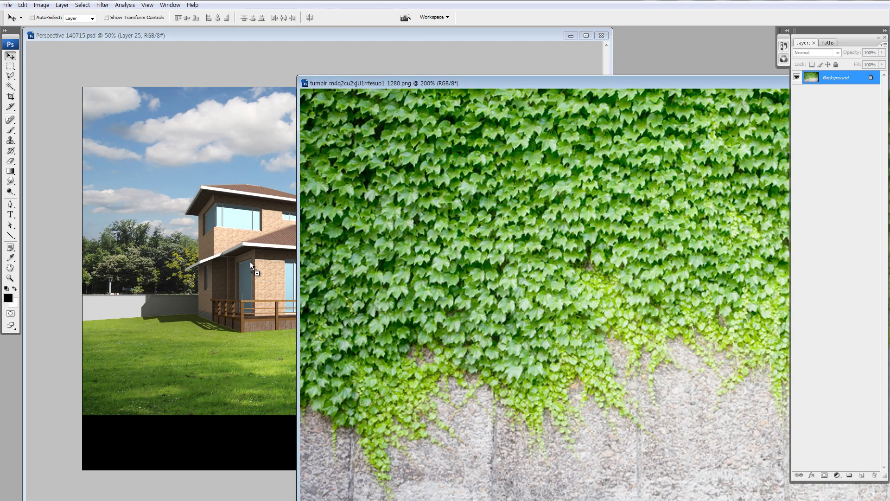
{"action": "left_click_drag", "start_coordinate": [250, 262], "coordinate": [325, 260]}
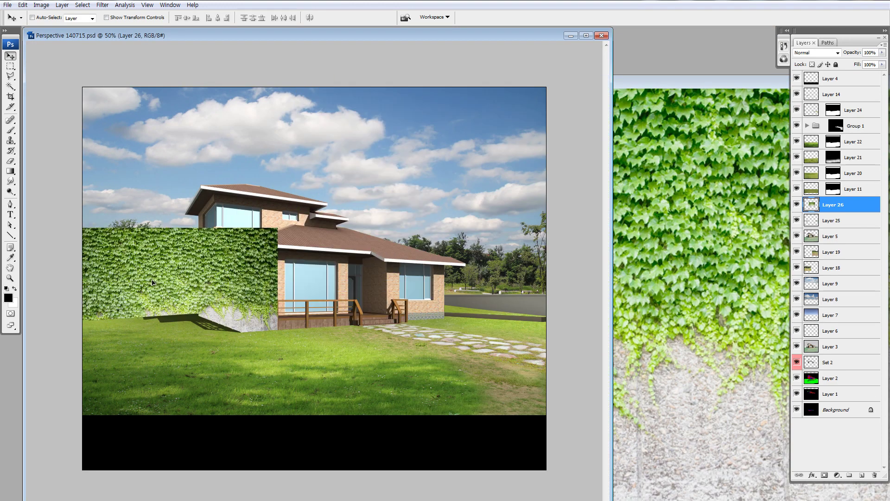
{"action": "left_click_drag", "start_coordinate": [172, 298], "coordinate": [198, 250]}
Scale the ivy layer proportionally to 35.4% and place it in the sky above the house
{"action": "key", "text": "ctrl+t"}
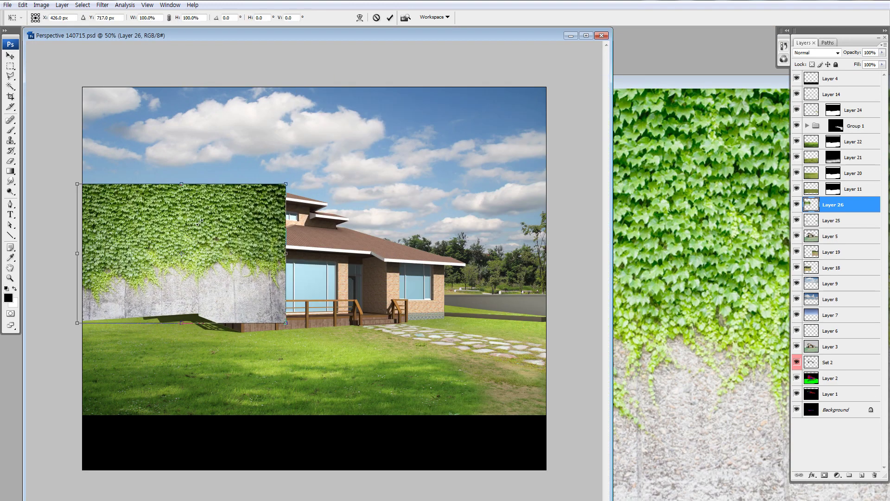
{"action": "left_click_drag", "start_coordinate": [285, 184], "coordinate": [176, 135]}
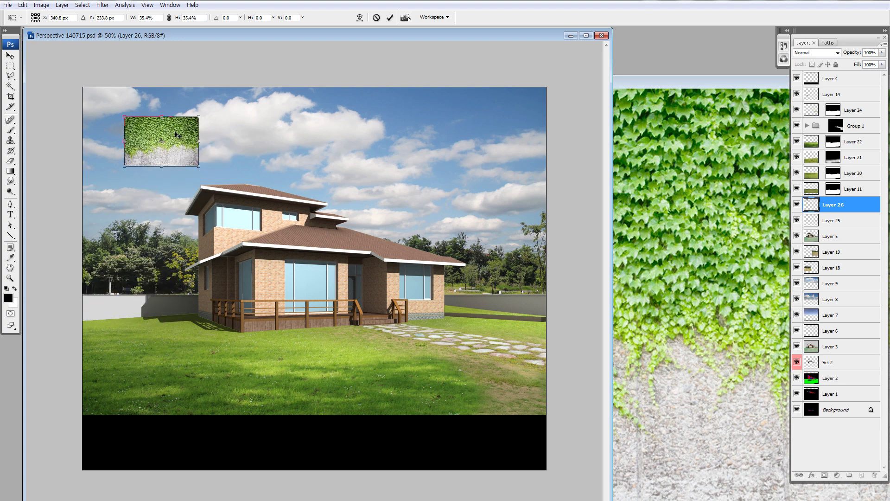
{"action": "key", "text": "Return"}
Duplicate the ivy image beside itself on the same layer and flip the copy horizontally
{"action": "key", "text": "m"}
{"action": "left_click_drag", "start_coordinate": [124, 117], "coordinate": [199, 166]}
{"action": "left_click_drag", "start_coordinate": [176, 137], "coordinate": [246, 136]}
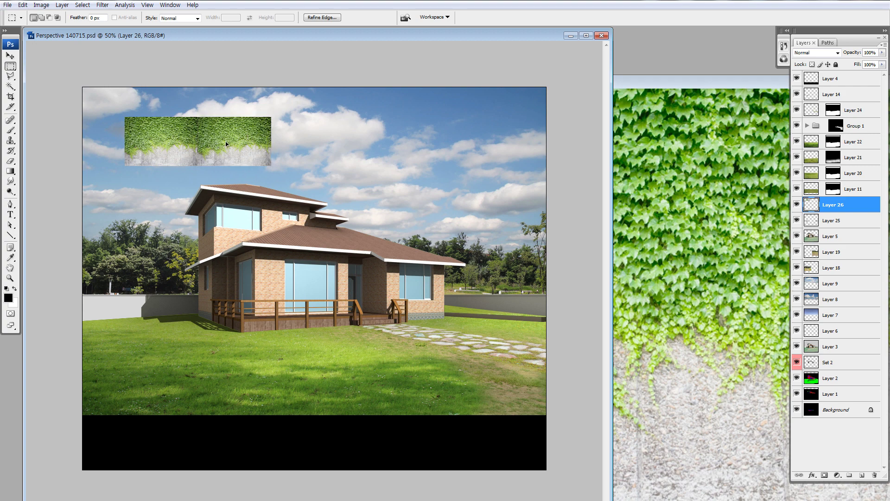
{"action": "key", "text": "ctrl+t"}
{"action": "right_click", "coordinate": [217, 149]}
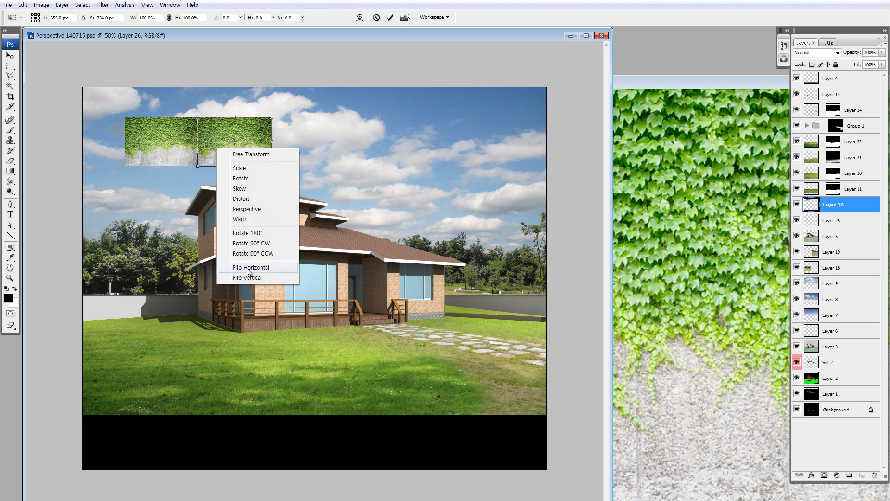
{"action": "left_click", "coordinate": [243, 268]}
{"action": "key", "text": "Return"}
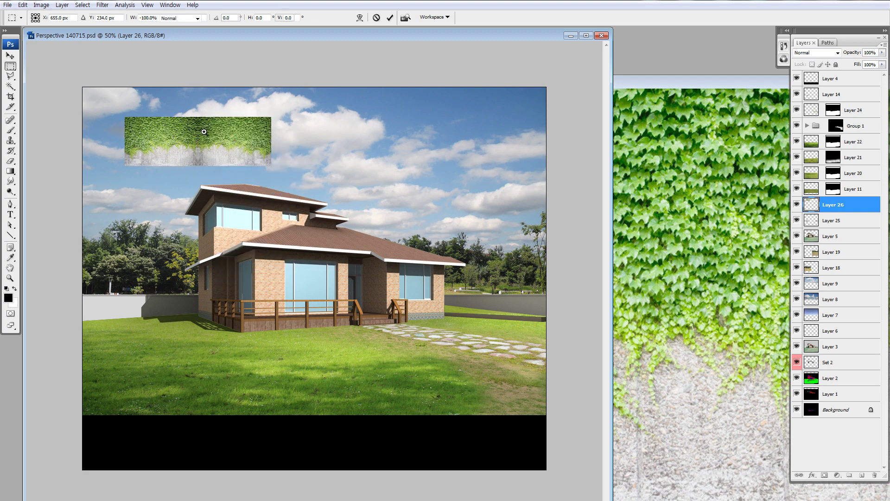
Shift the mirrored ivy copy left so it overlaps the original and covers part of its dark edge
{"action": "key", "text": "z"}
{"action": "left_click_drag", "start_coordinate": [151, 118], "coordinate": [273, 181]}
{"action": "key", "text": "ctrl+Left"}
{"action": "key", "text": "ctrl+Left"}
{"action": "key", "text": "ctrl+Left"}
{"action": "key", "text": "ctrl+Left"}
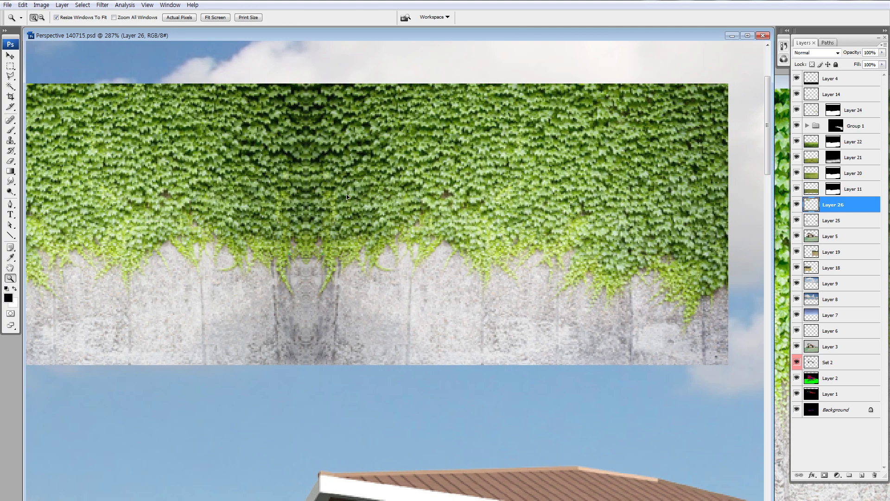
{"action": "left_click_drag", "start_coordinate": [372, 240], "coordinate": [259, 245]}
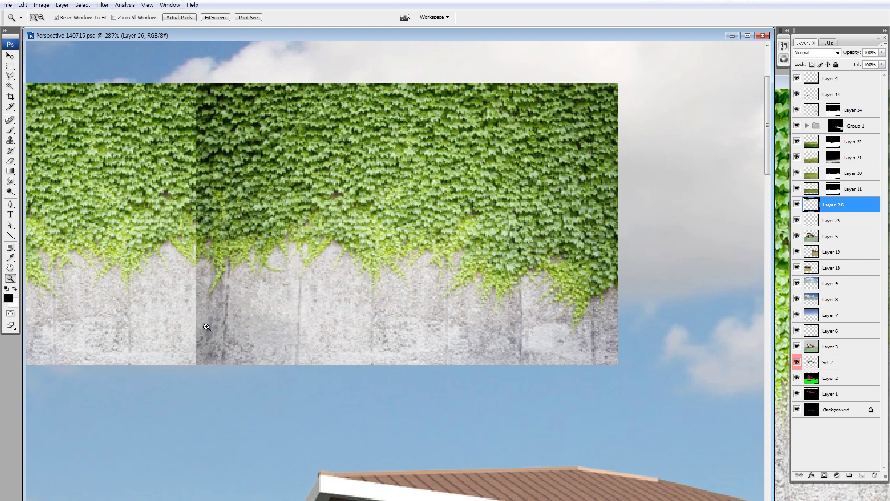
{"action": "key", "text": "l"}
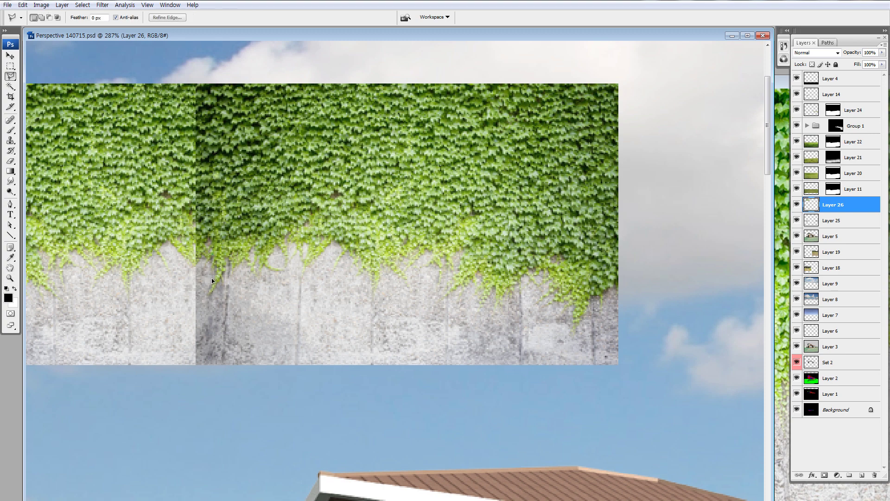
Cut the mirrored ivy copy's dark overlapping edge away along an irregular lasso outline to soften the seam
{"action": "key", "text": "alt"}
{"action": "key", "text": "Down"}
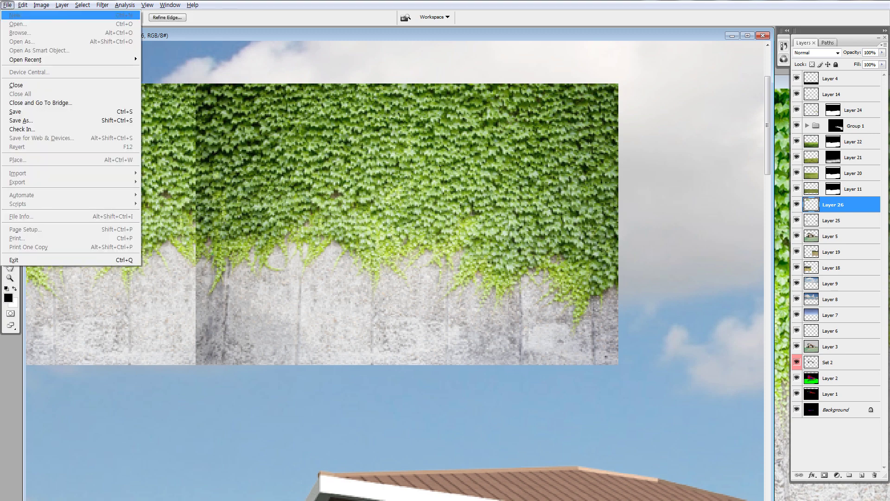
{"action": "key", "text": "Escape"}
{"action": "key", "text": "alt"}
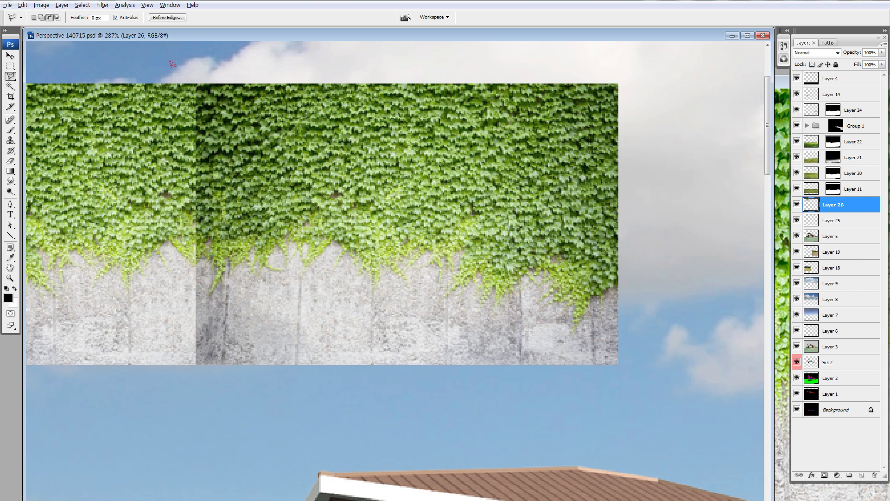
{"action": "left_click", "coordinate": [211, 68]}
{"action": "left_click", "coordinate": [235, 72]}
{"action": "left_click", "coordinate": [239, 83]}
{"action": "left_click", "coordinate": [232, 265]}
{"action": "left_click", "coordinate": [225, 277]}
{"action": "left_click", "coordinate": [237, 292]}
{"action": "left_click", "coordinate": [231, 307]}
{"action": "left_click", "coordinate": [231, 328]}
{"action": "left_click", "coordinate": [241, 367]}
{"action": "left_click", "coordinate": [219, 399]}
{"action": "left_click", "coordinate": [155, 384]}
{"action": "left_click", "coordinate": [138, 331]}
{"action": "double_click", "coordinate": [89, 193]}
{"action": "key", "text": "ctrl+x"}
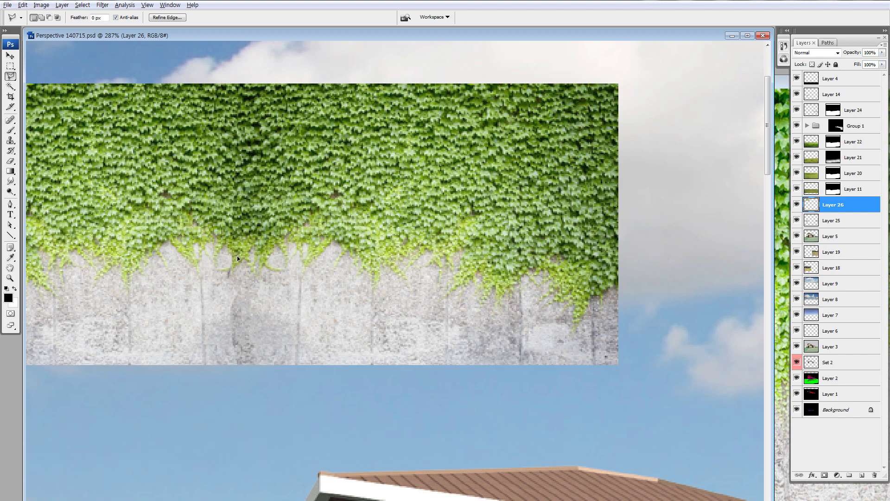
Undo the seam cut and the mirrored duplication back to the single original ivy image, and clear the selection
{"action": "key", "text": "ctrl+minus"}
{"action": "key", "text": "ctrl+minus"}
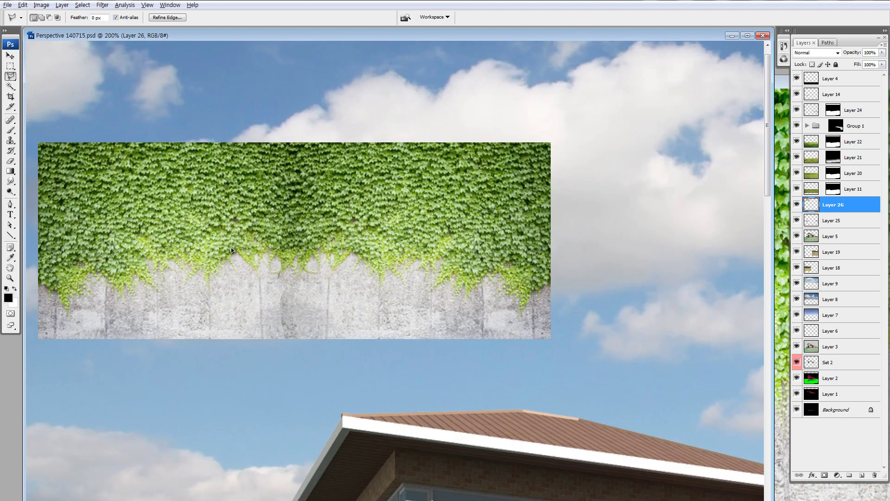
{"action": "key", "text": "ctrl+alt+z"}
{"action": "key", "text": "ctrl+alt+z"}
{"action": "key", "text": "ctrl+alt+z"}
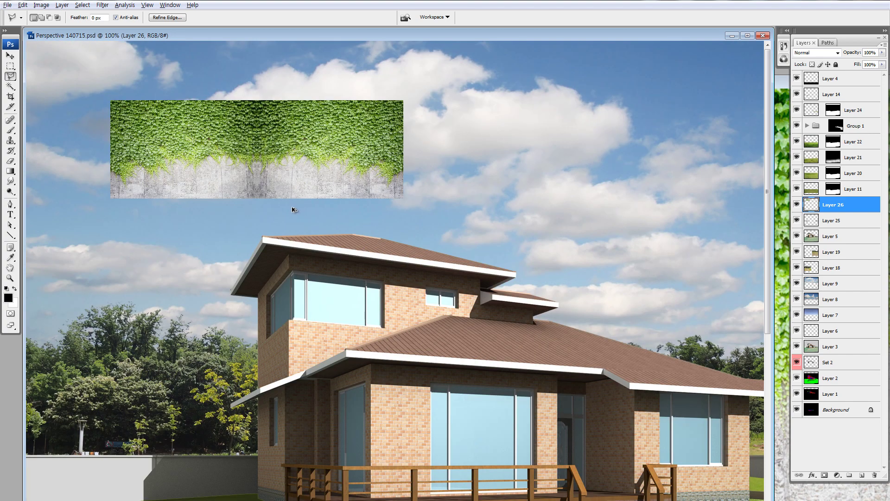
{"action": "key", "text": "ctrl+d"}
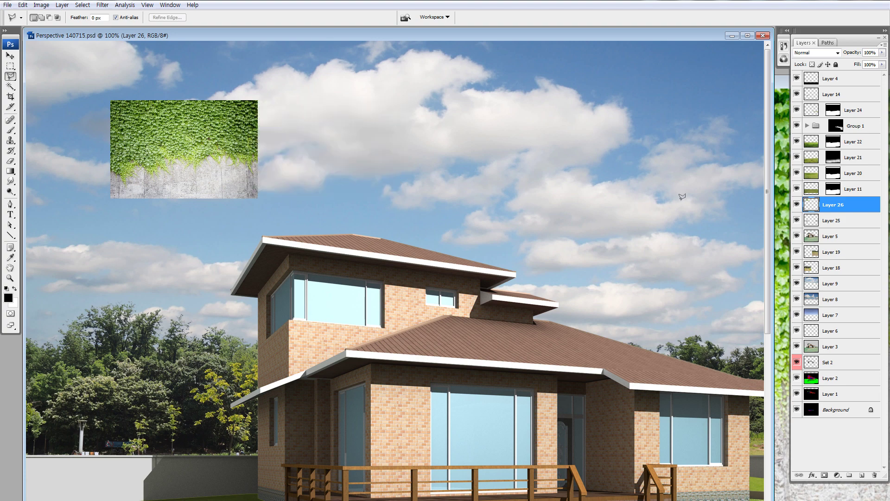
Duplicate the ivy image on the same layer with a gap beside the original and flip the copy horizontally
{"action": "key", "text": "m"}
{"action": "left_click_drag", "start_coordinate": [352, 262], "coordinate": [350, 260]}
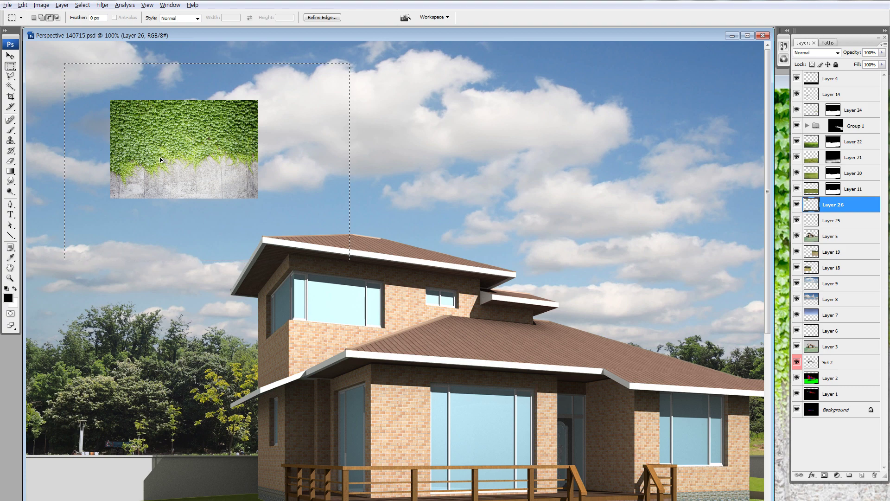
{"action": "left_click_drag", "start_coordinate": [158, 165], "coordinate": [239, 165]}
{"action": "left_click_drag", "start_coordinate": [375, 164], "coordinate": [375, 170]}
{"action": "key", "text": "ctrl+t"}
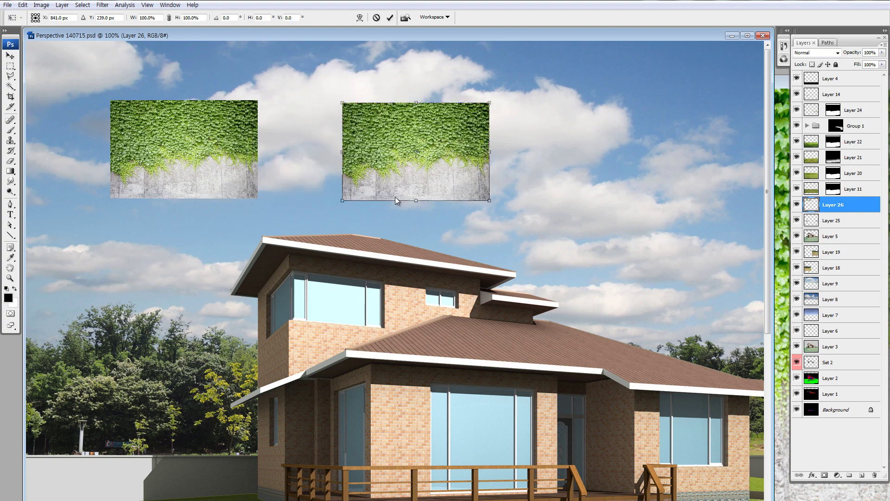
{"action": "right_click", "coordinate": [376, 170]}
{"action": "left_click", "coordinate": [417, 289]}
{"action": "key", "text": "Return"}
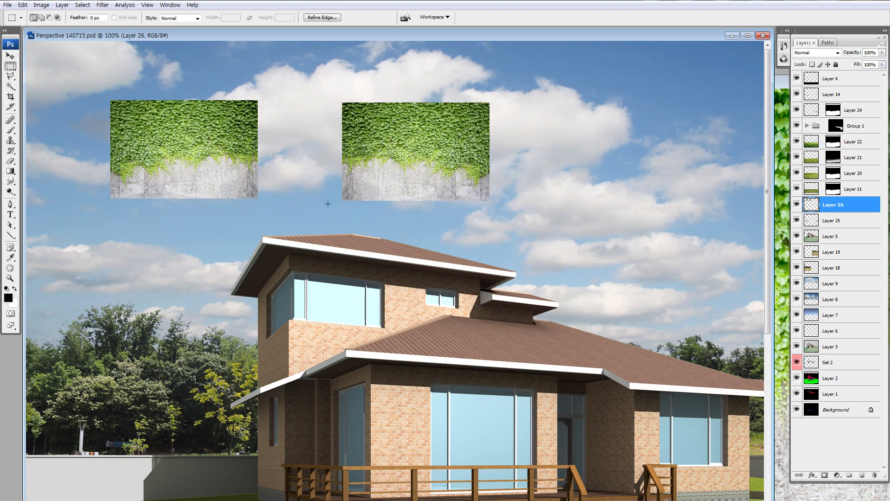
Fade out the mirrored ivy copy's inner edge with the Eraser at 50% opacity and a brush size of 80
{"action": "key", "text": "e"}
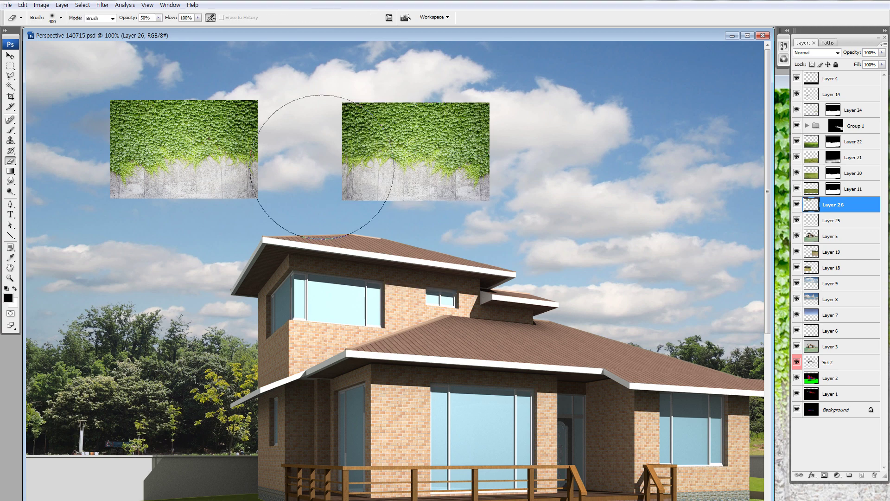
{"action": "key", "text": "bracketleft"}
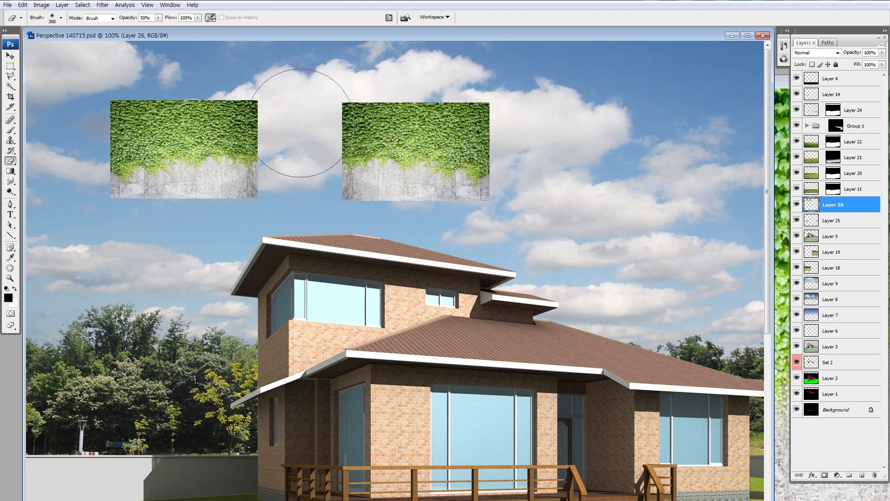
{"action": "key", "text": "bracketleft"}
{"action": "key", "text": "bracketleft"}
{"action": "key", "text": "bracketleft"}
{"action": "key", "text": "bracketleft"}
{"action": "key", "text": "bracketleft"}
{"action": "key", "text": "bracketleft"}
{"action": "key", "text": "bracketleft"}
{"action": "key", "text": "bracketleft"}
{"action": "key", "text": "bracketleft"}
{"action": "key", "text": "bracketleft"}
{"action": "key", "text": "bracketleft"}
{"action": "key", "text": "bracketleft"}
{"action": "left_click_drag", "start_coordinate": [330, 99], "coordinate": [334, 198]}
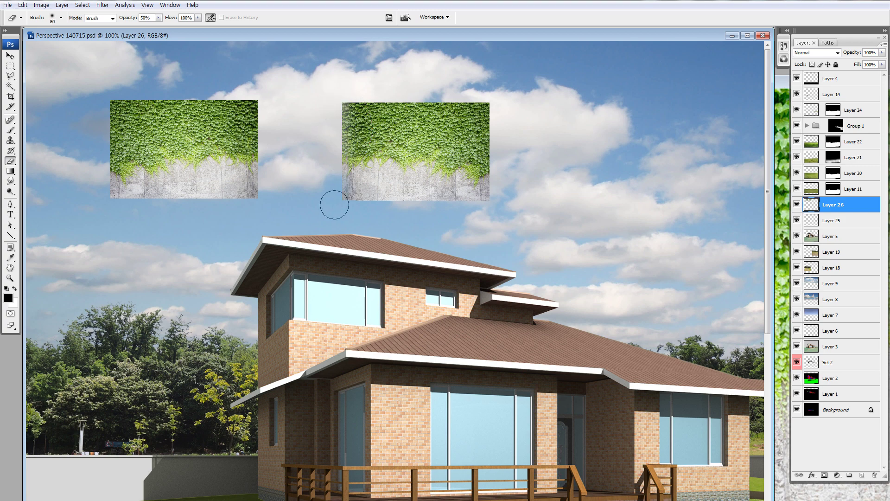
{"action": "key", "text": "bracketright"}
{"action": "mouse_move", "coordinate": [330, 125]}
{"action": "left_mouse_down"}
{"action": "mouse_move", "coordinate": [335, 238]}
{"action": "mouse_move", "coordinate": [340, 95]}
{"action": "mouse_move", "coordinate": [344, 216]}
{"action": "mouse_move", "coordinate": [333, 81]}
{"action": "mouse_move", "coordinate": [332, 194]}
{"action": "left_mouse_up"}
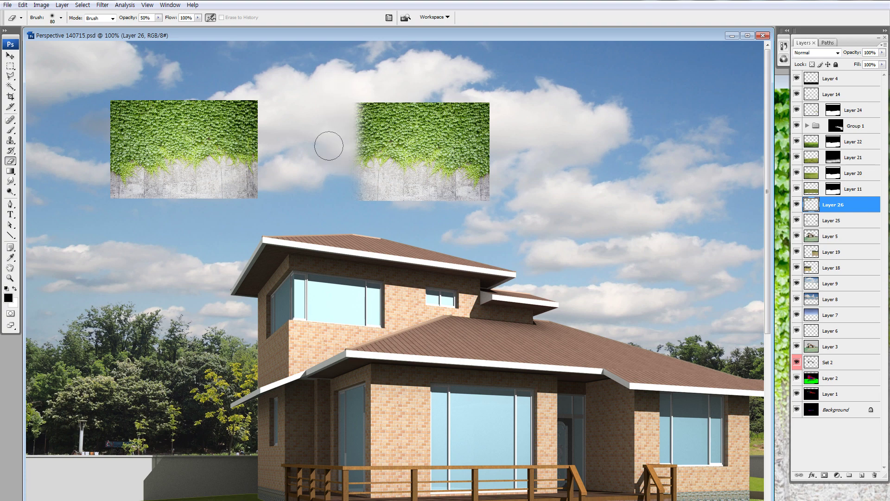
Move the faded mirrored copy over the original ivy's edge and align their tops to form one seamless strip
{"action": "key", "text": "m"}
{"action": "left_click_drag", "start_coordinate": [290, 74], "coordinate": [533, 213]}
{"action": "left_click_drag", "start_coordinate": [375, 169], "coordinate": [253, 167]}
{"action": "key", "text": "z"}
{"action": "left_click_drag", "start_coordinate": [202, 97], "coordinate": [435, 284]}
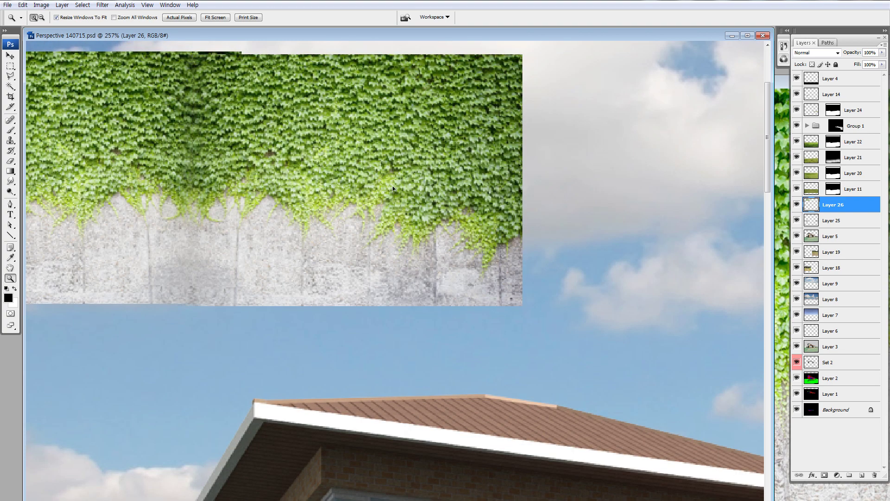
{"action": "left_click_drag", "start_coordinate": [362, 179], "coordinate": [329, 179]}
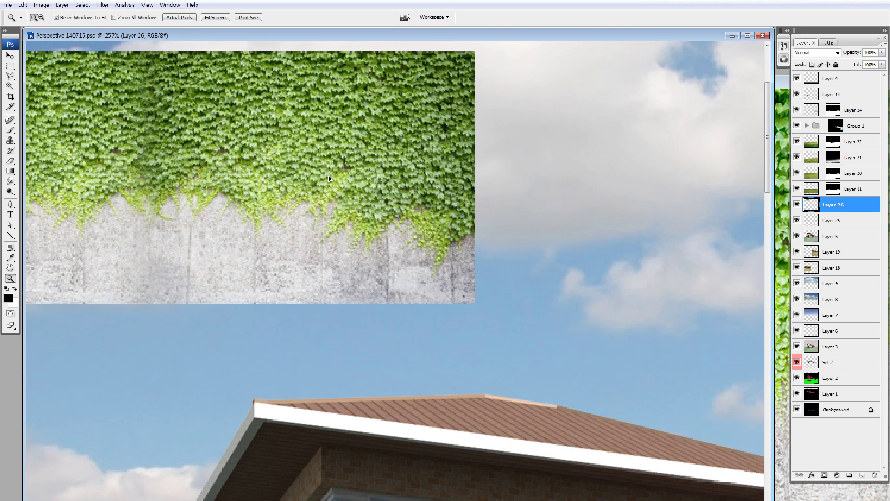
Select the combined ivy strip, shift it across the sky, and place a copy over the boundary wall beside the house's two-storey end
{"action": "key", "text": "ctrl+minus"}
{"action": "key", "text": "ctrl+minus"}
{"action": "key", "text": "ctrl+minus"}
{"action": "key", "text": "ctrl+minus"}
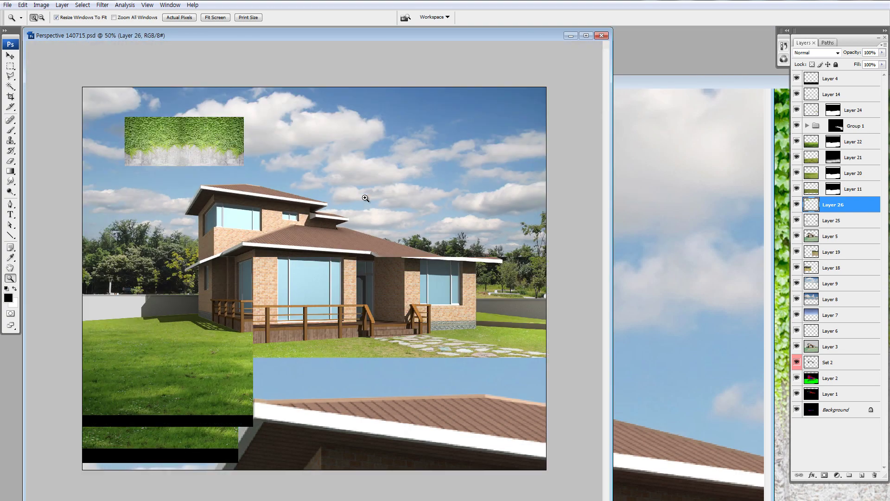
{"action": "key", "text": "m"}
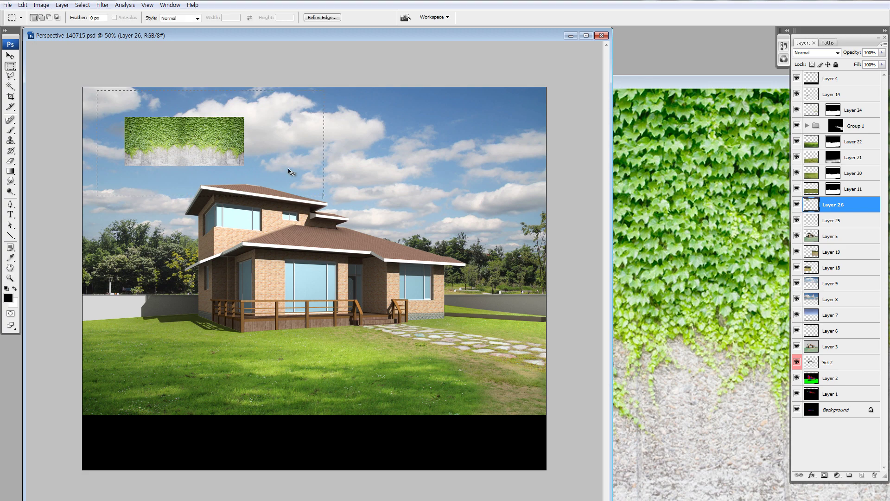
{"action": "left_click_drag", "start_coordinate": [276, 155], "coordinate": [417, 162]}
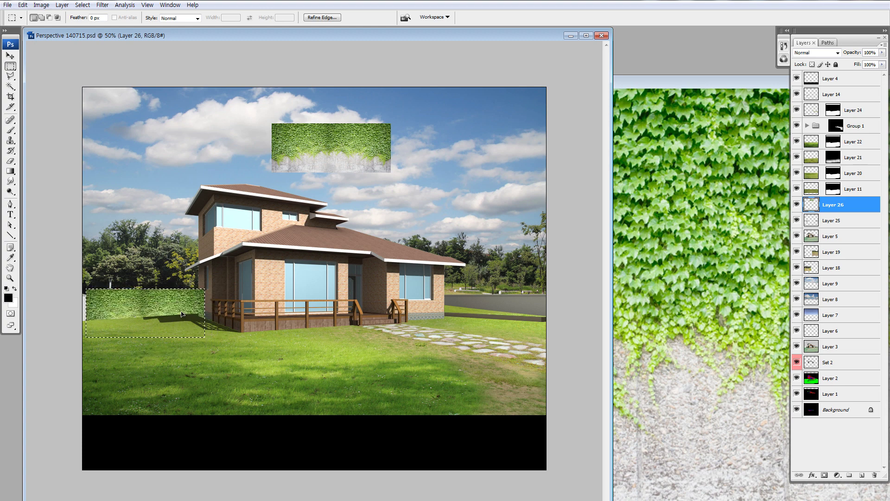
{"action": "key", "text": "z"}
{"action": "left_click_drag", "start_coordinate": [139, 269], "coordinate": [274, 353]}
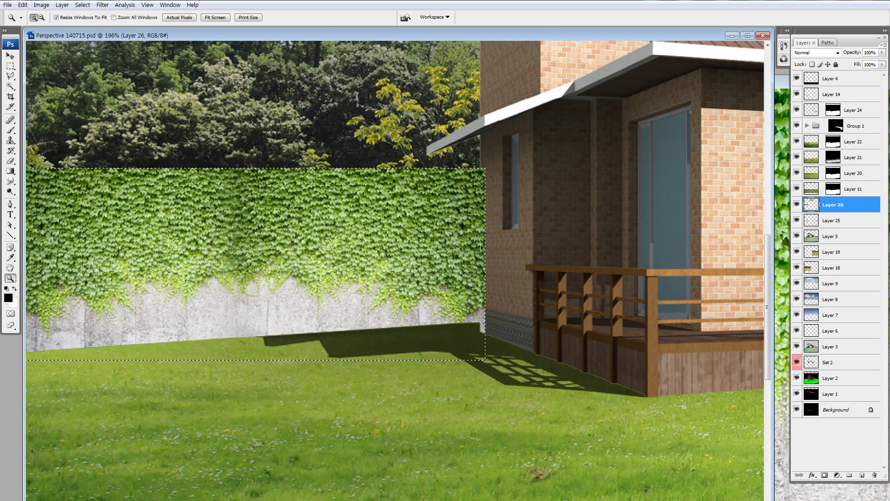
{"action": "left_click_drag", "start_coordinate": [389, 270], "coordinate": [396, 265]}
Place another copy of the ivy strip over the boundary wall at the opposite end of the house
{"action": "key", "text": "ctrl+minus"}
{"action": "key", "text": "ctrl+minus"}
{"action": "key", "text": "ctrl+minus"}
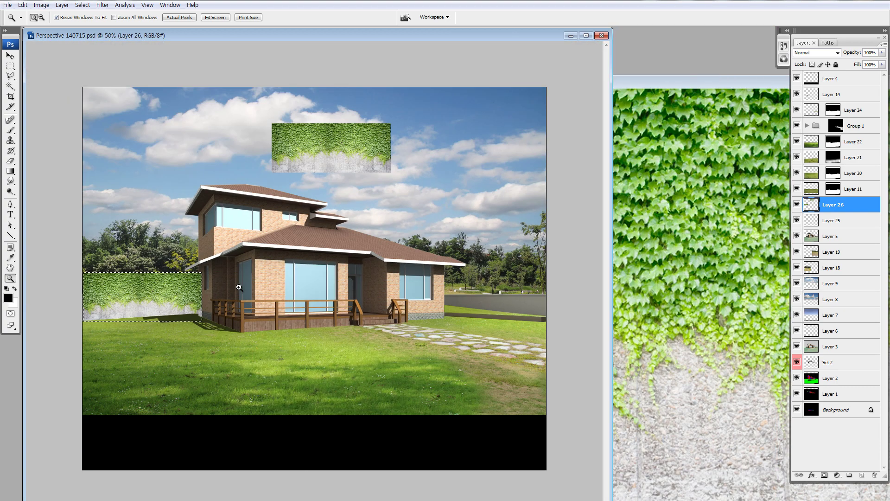
{"action": "left_click_drag", "start_coordinate": [496, 297], "coordinate": [518, 305]}
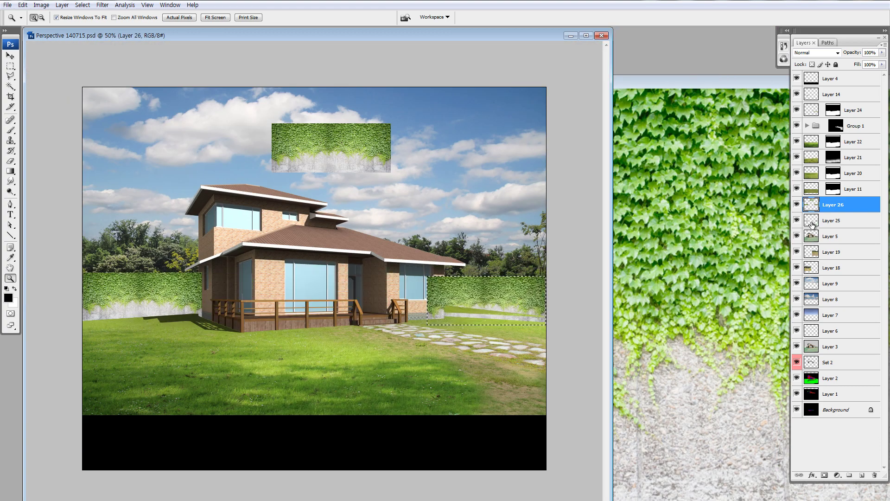
Mask Layer 26 with the wall outline loaded from Layer 25, and make the ivy image active instead of the mask
{"action": "left_click", "coordinate": [830, 220]}
{"action": "left_click", "coordinate": [831, 204]}
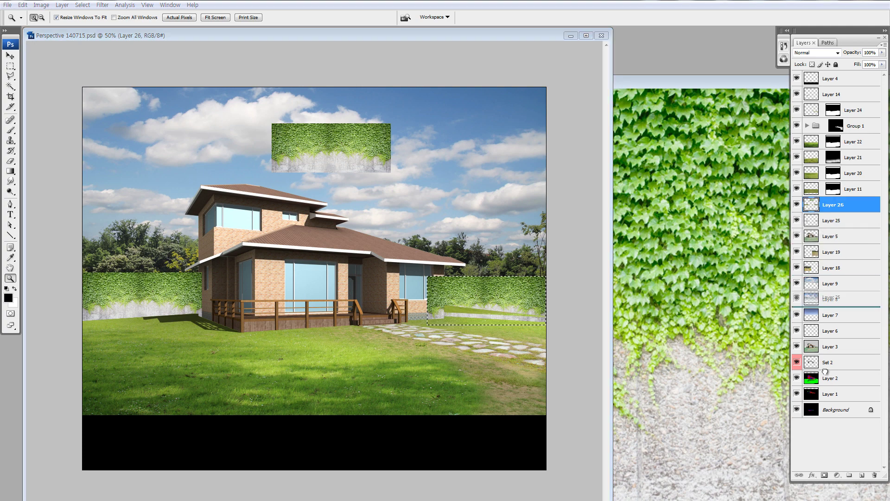
{"action": "left_click", "coordinate": [823, 475]}
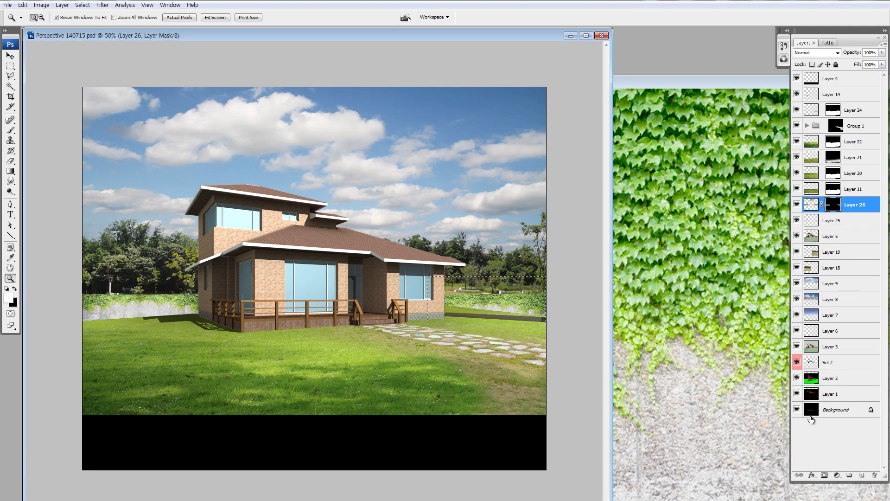
{"action": "left_click_drag", "start_coordinate": [158, 285], "coordinate": [232, 338]}
{"action": "key", "text": "ctrl+0"}
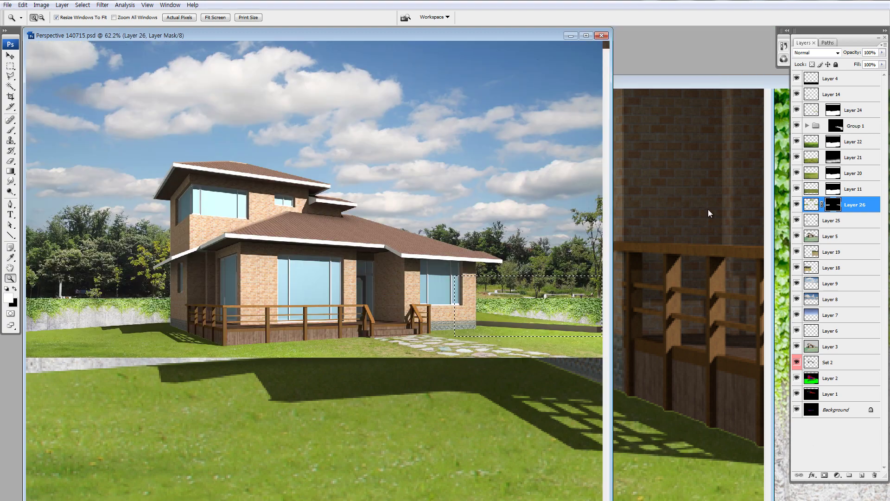
{"action": "left_click", "coordinate": [817, 204]}
{"action": "key", "text": "m"}
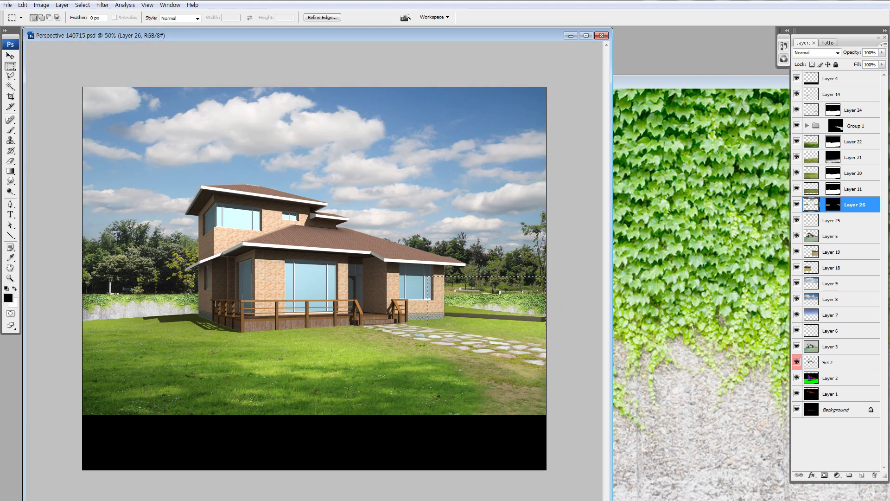
{"action": "left_click_drag", "start_coordinate": [487, 300], "coordinate": [153, 297]}
{"action": "left_click_drag", "start_coordinate": [272, 237], "coordinate": [160, 389]}
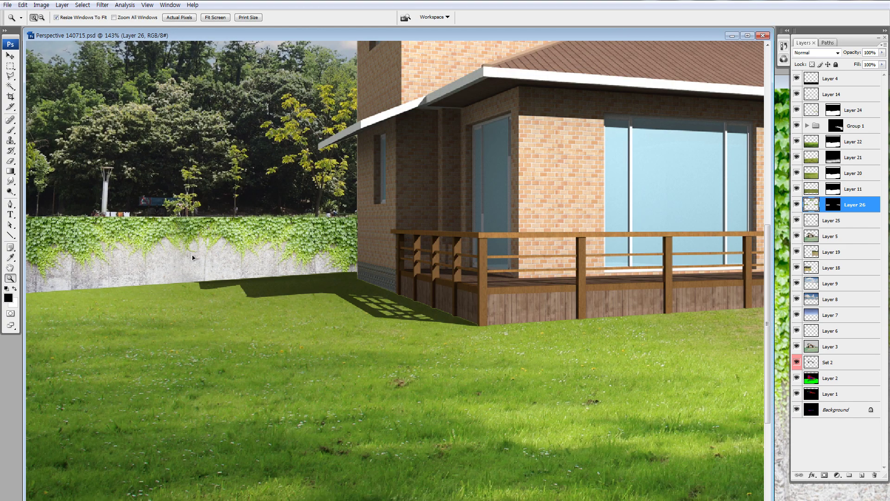
{"action": "key", "text": "ctrl+t"}
{"action": "left_click_drag", "start_coordinate": [364, 299], "coordinate": [364, 280]}
{"action": "key", "text": "Return"}
{"action": "key", "text": "m"}
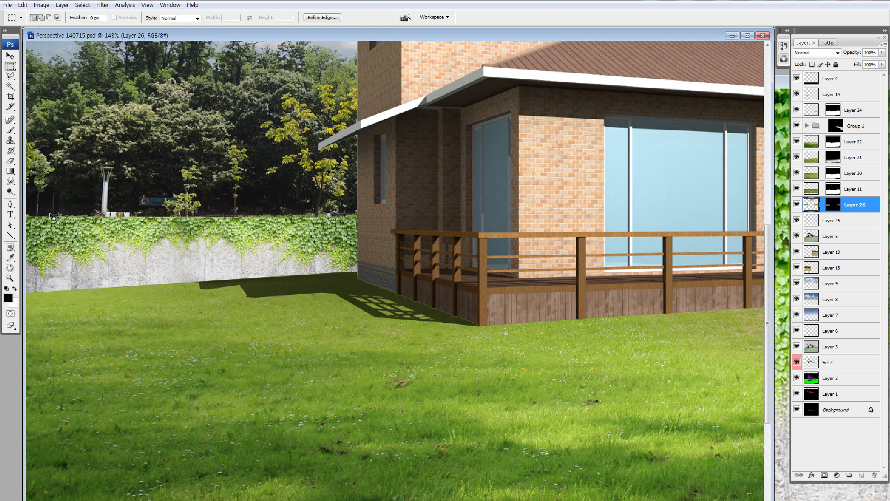
Select the ivy on the wall beside the two-storey end, skew it vertically by -11.1°, and lower it to cover more concrete
{"action": "left_click_drag", "start_coordinate": [351, 202], "coordinate": [386, 289]}
{"action": "key", "text": "ctrl+d"}
{"action": "key", "text": "ctrl+shift+d"}
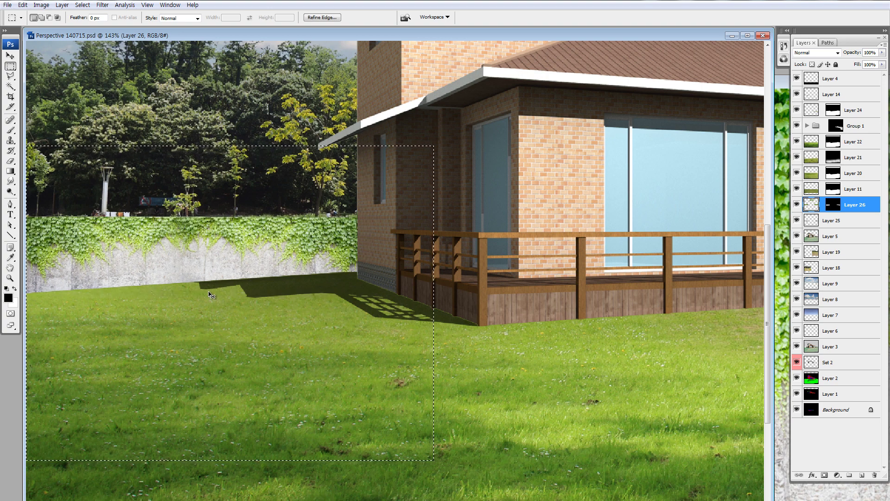
{"action": "key", "text": "ctrl+t"}
{"action": "left_click_drag", "start_coordinate": [435, 460], "coordinate": [434, 388]}
{"action": "left_click_drag", "start_coordinate": [436, 159], "coordinate": [436, 174]}
{"action": "left_click_drag", "start_coordinate": [436, 275], "coordinate": [437, 271]}
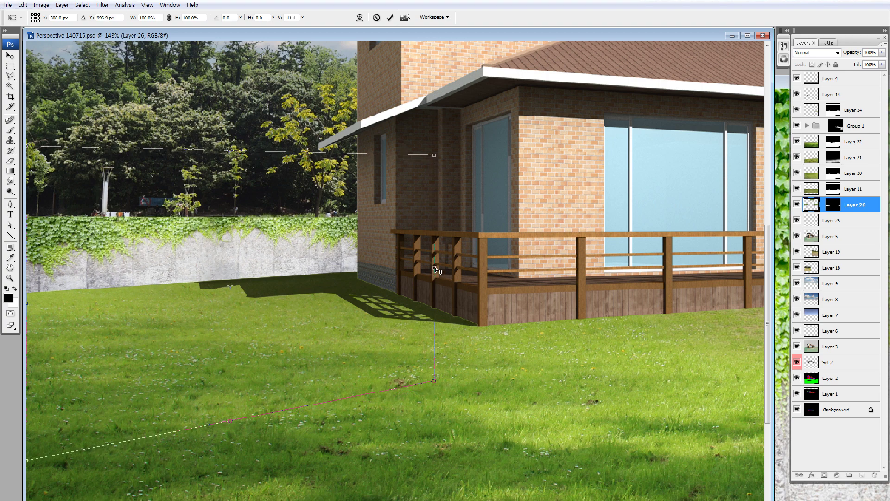
{"action": "mouse_move", "coordinate": [354, 287]}
{"action": "left_mouse_down"}
{"action": "mouse_move", "coordinate": [349, 331]}
{"action": "mouse_move", "coordinate": [351, 293]}
{"action": "mouse_move", "coordinate": [368, 301]}
{"action": "mouse_move", "coordinate": [349, 301]}
{"action": "left_mouse_up"}
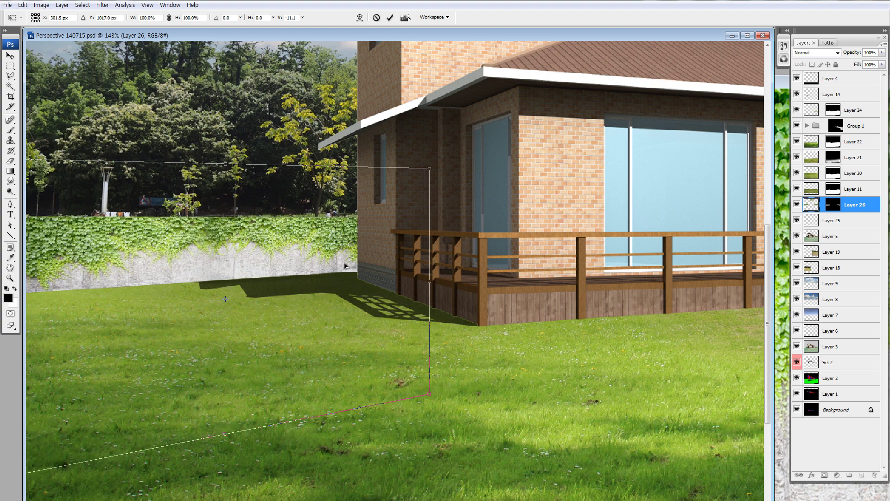
{"action": "left_click_drag", "start_coordinate": [353, 258], "coordinate": [354, 268]}
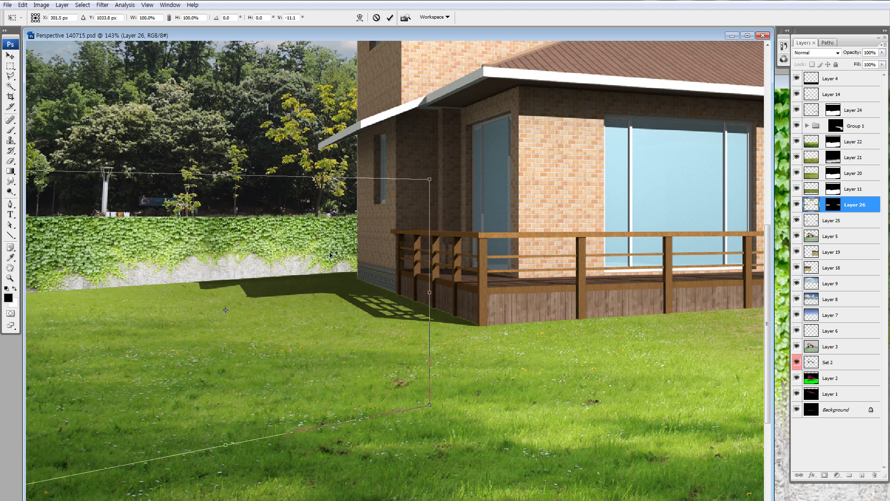
{"action": "key", "text": "Return"}
Transform the ivy on the boundary wall at the single-storey end, skewing it vertically by 15.5° and narrowing it to 85.5% width
{"action": "key", "text": "ctrl+minus"}
{"action": "key", "text": "ctrl+minus"}
{"action": "key", "text": "ctrl+minus"}
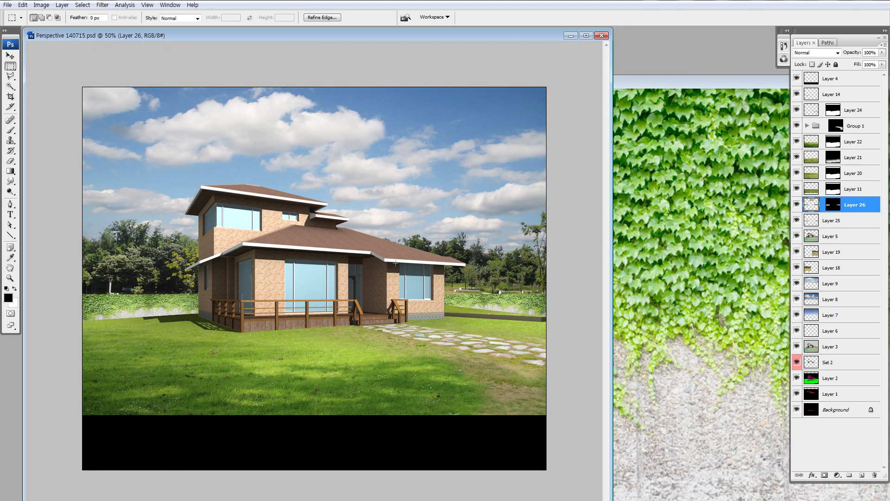
{"action": "key", "text": "z"}
{"action": "left_click_drag", "start_coordinate": [365, 238], "coordinate": [547, 419]}
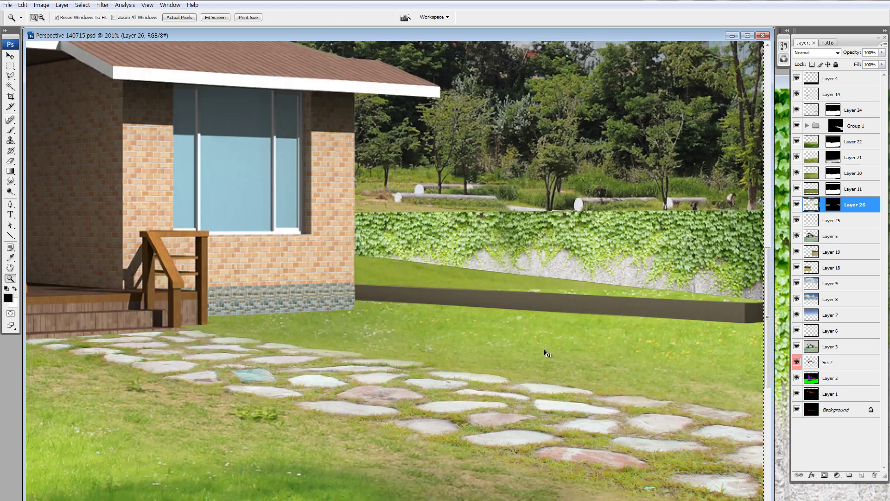
{"action": "key", "text": "ctrl+t"}
{"action": "key", "text": "ctrl+alt+0"}
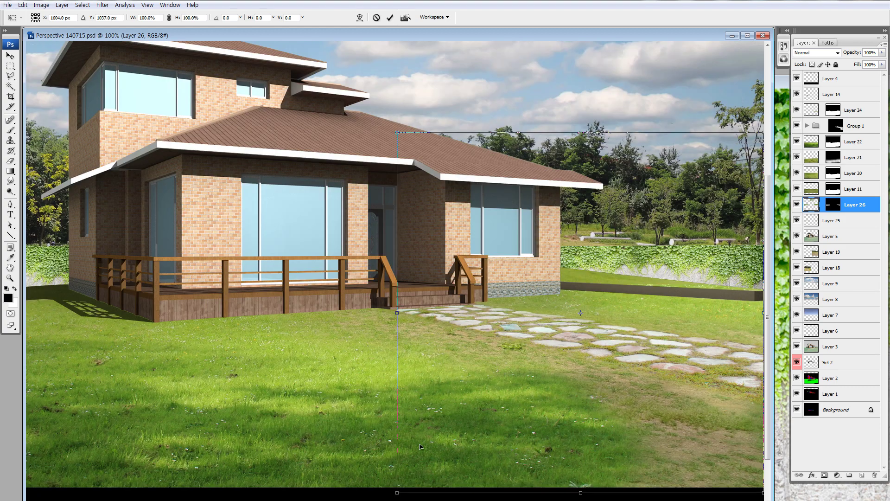
{"action": "left_click_drag", "start_coordinate": [397, 492], "coordinate": [397, 391]}
{"action": "left_click_drag", "start_coordinate": [397, 133], "coordinate": [397, 144]}
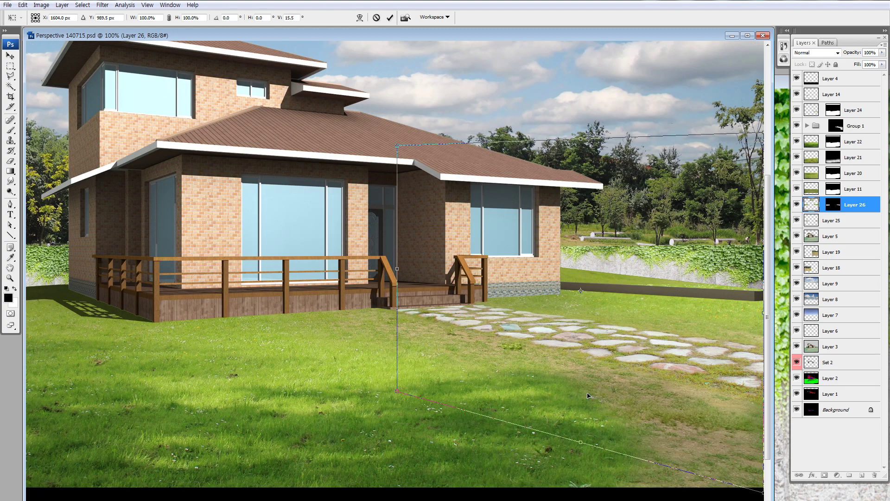
{"action": "left_click_drag", "start_coordinate": [404, 282], "coordinate": [445, 263]}
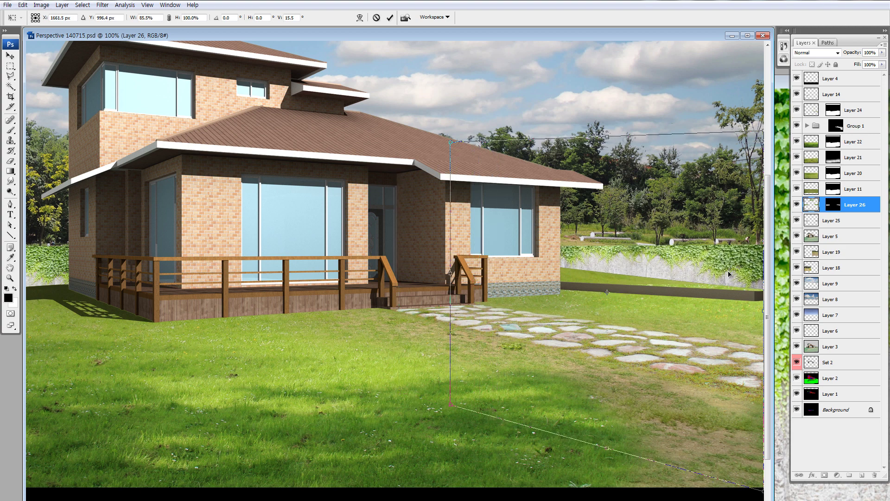
Lower that ivy slightly, pull in its lower corner to follow the wall's perspective, and apply the transformation
{"action": "left_click_drag", "start_coordinate": [728, 275], "coordinate": [737, 275]}
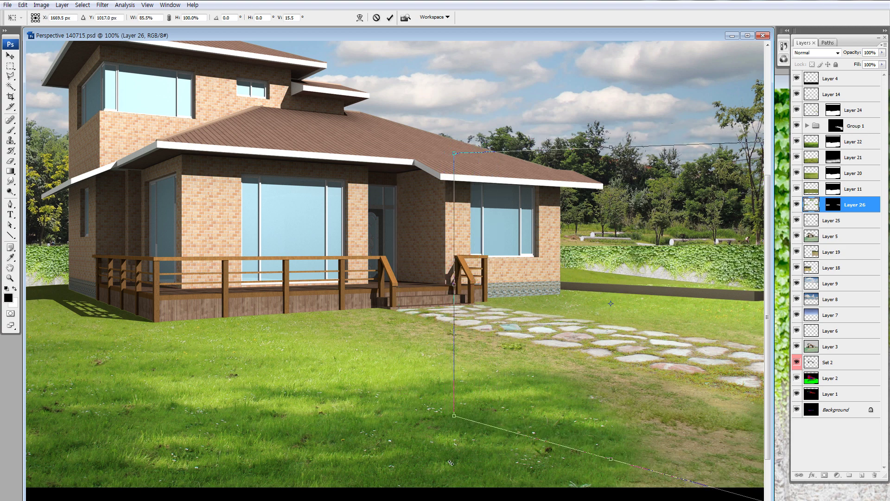
{"action": "left_click_drag", "start_coordinate": [450, 462], "coordinate": [446, 446]}
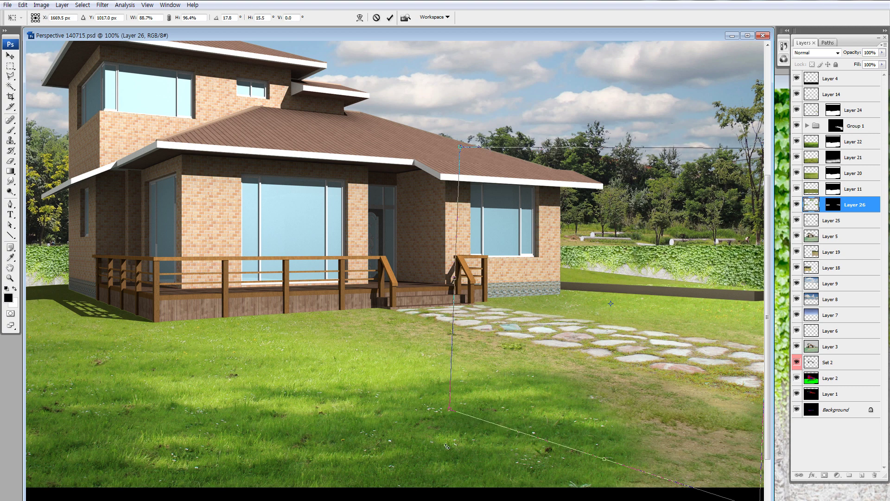
{"action": "left_click_drag", "start_coordinate": [661, 318], "coordinate": [660, 315]}
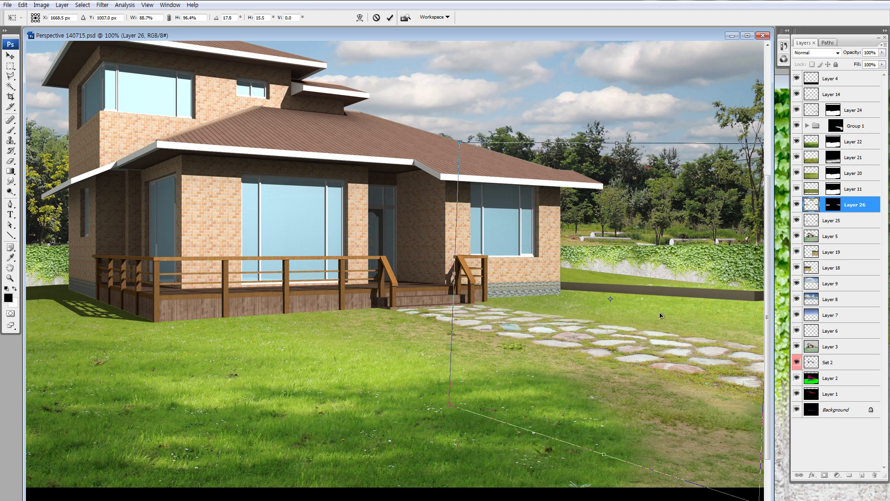
{"action": "key", "text": "Return"}
{"action": "key", "text": "z"}
{"action": "left_click", "coordinate": [654, 315], "text": "alt"}
{"action": "left_click", "coordinate": [653, 314], "text": "alt"}
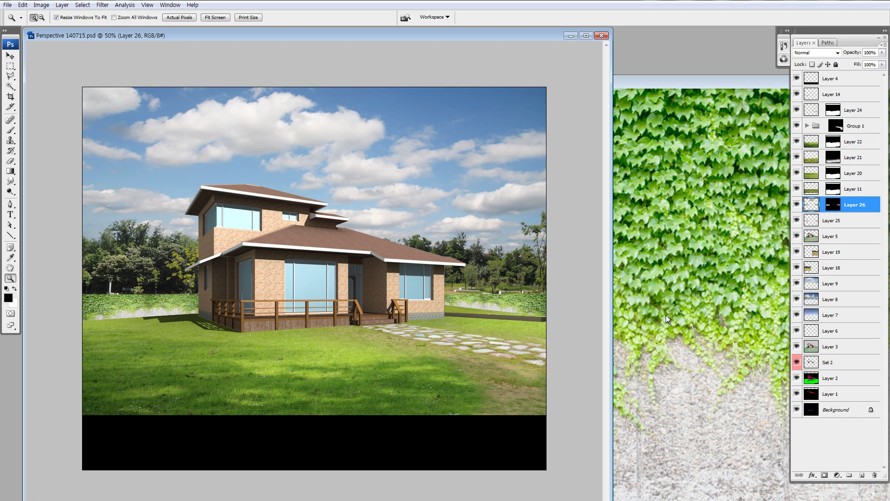
Compare the boundary walls with Layer 26 shown and hidden, leaving the ivy hidden to examine the bare walls' shading
{"action": "left_click", "coordinate": [797, 205]}
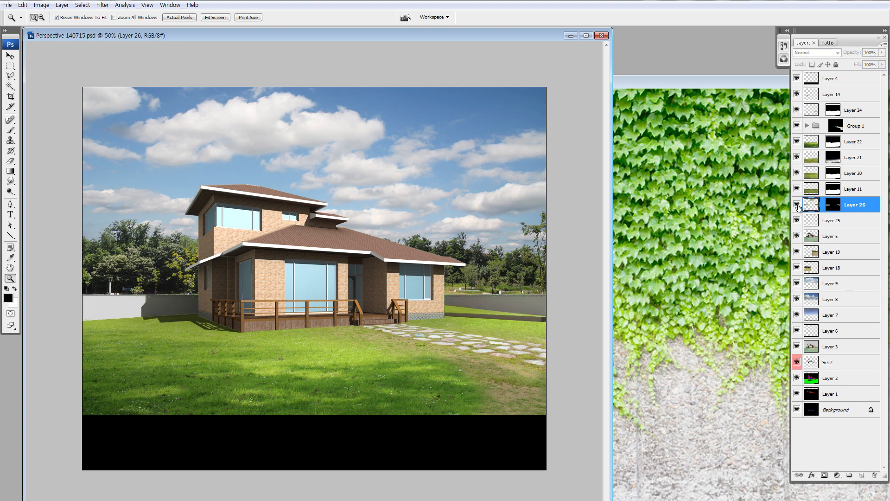
{"action": "left_click", "coordinate": [797, 205]}
{"action": "left_click", "coordinate": [798, 205]}
{"action": "key", "text": "m"}
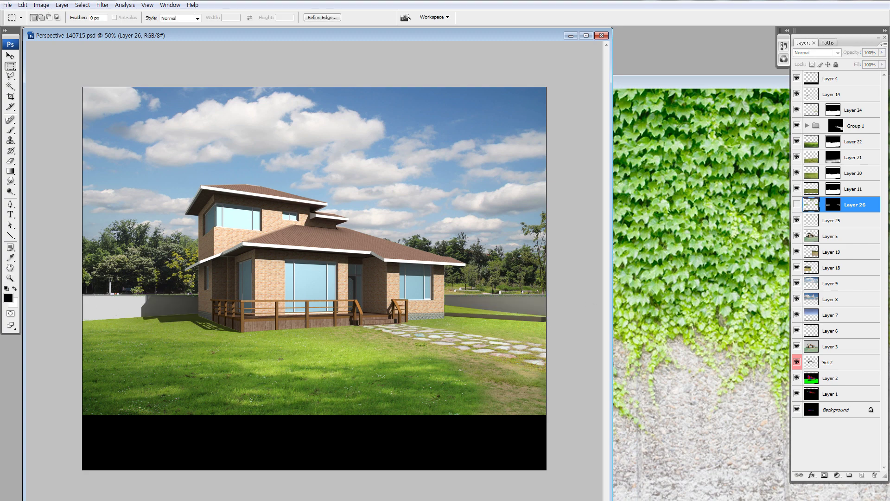
{"action": "left_click_drag", "start_coordinate": [95, 297], "coordinate": [119, 317]}
{"action": "mouse_move", "coordinate": [509, 298]}
{"action": "left_mouse_down"}
{"action": "mouse_move", "coordinate": [533, 317]}
{"action": "mouse_move", "coordinate": [525, 310]}
{"action": "left_mouse_up"}
Draw a zigzag polygonal selection over the sky and preview it in Quick Mask
{"action": "key", "text": "l"}
{"action": "left_click", "coordinate": [536, 146]}
{"action": "left_click", "coordinate": [478, 211]}
{"action": "left_click", "coordinate": [457, 183]}
{"action": "left_click", "coordinate": [448, 248]}
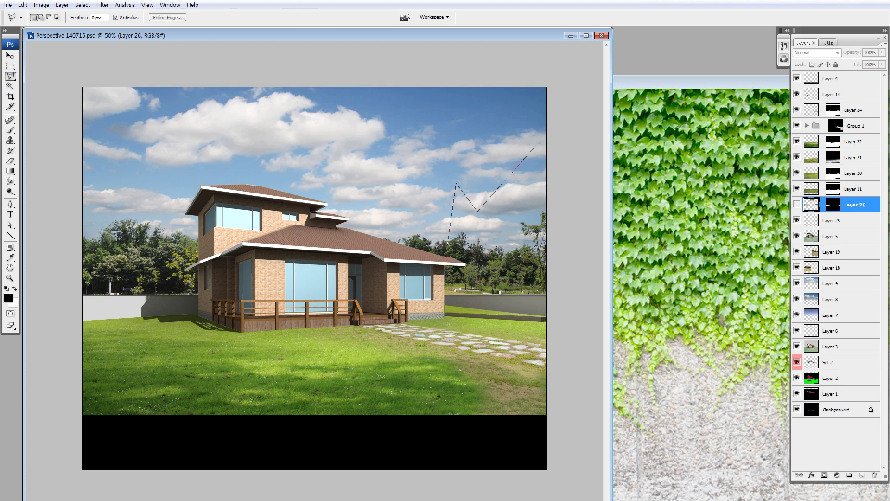
{"action": "left_click", "coordinate": [539, 249]}
{"action": "left_click", "coordinate": [497, 218]}
{"action": "left_click", "coordinate": [559, 181]}
{"action": "double_click", "coordinate": [557, 166]}
{"action": "key", "text": "q"}
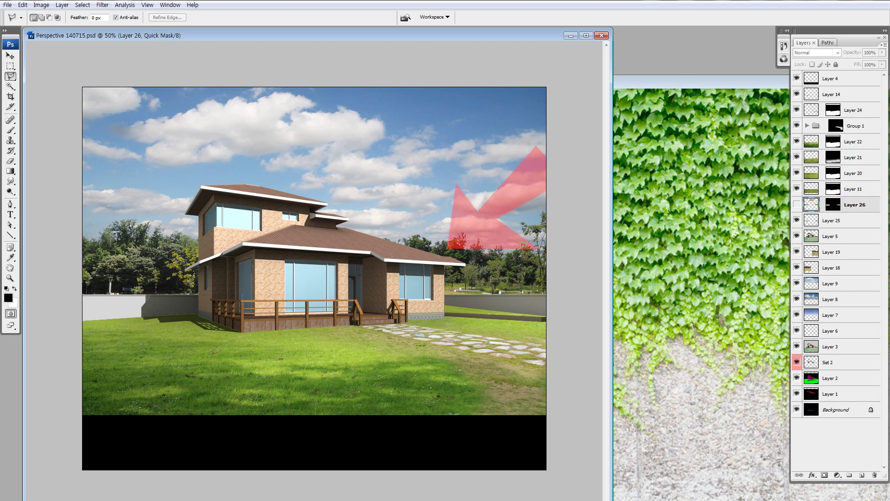
{"action": "key", "text": "q"}
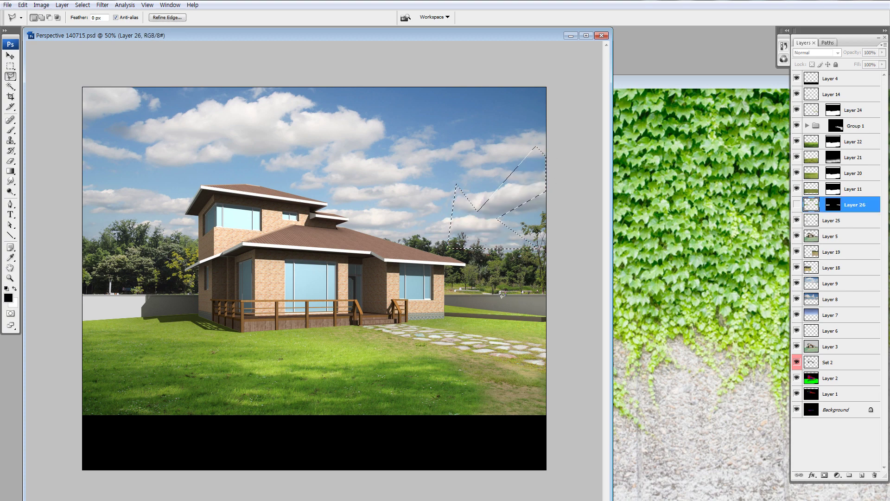
{"action": "key", "text": "ctrl+d"}
{"action": "left_click", "coordinate": [797, 204]}
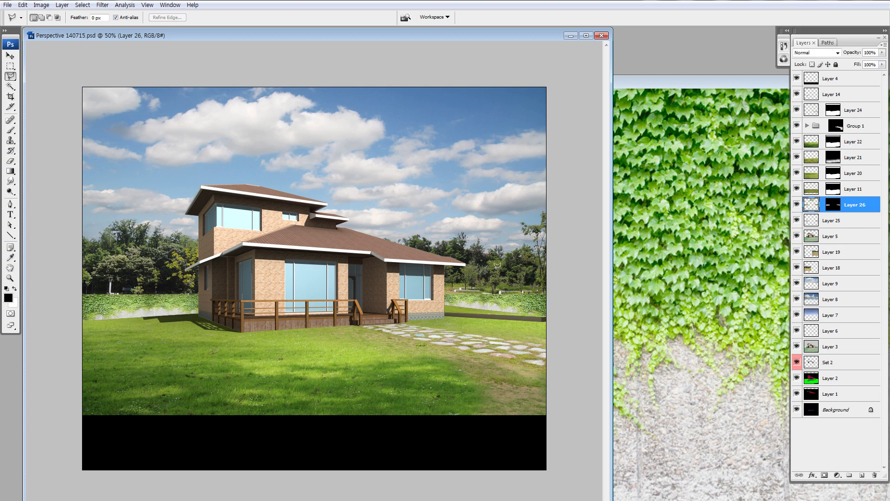
Darken the whole ivy layer, Layer 26, with Hue/Saturation at Lightness -28
{"action": "key", "text": "m"}
{"action": "key", "text": "ctrl+d"}
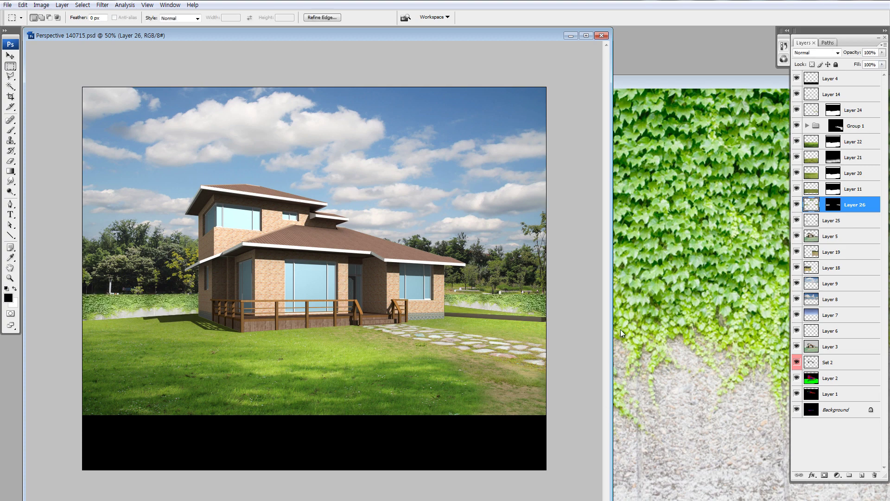
{"action": "key", "text": "ctrl+u"}
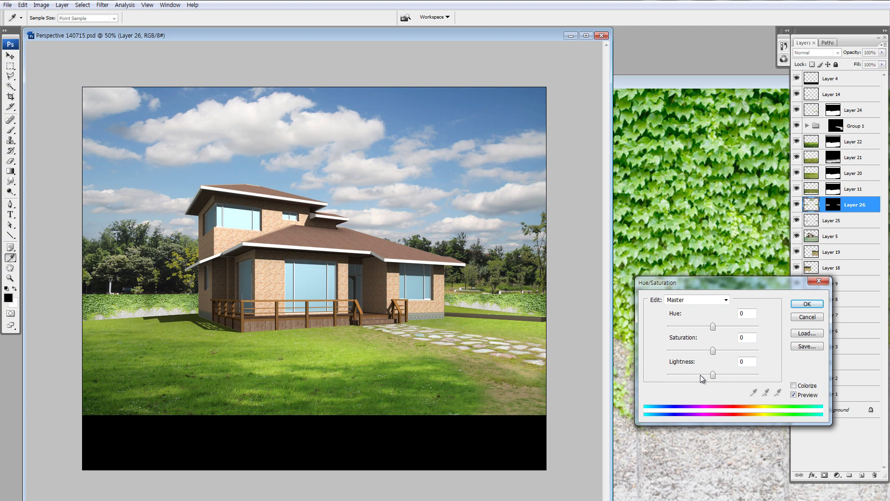
{"action": "left_click", "coordinate": [701, 375]}
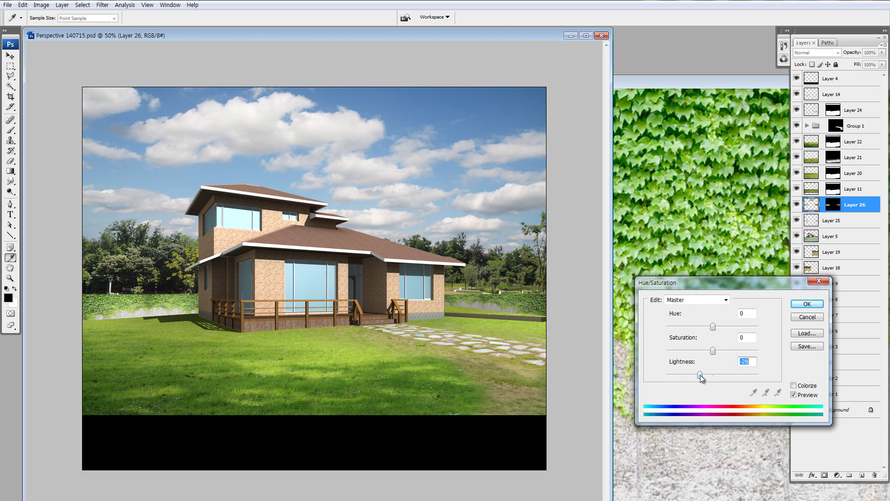
{"action": "left_click", "coordinate": [810, 308]}
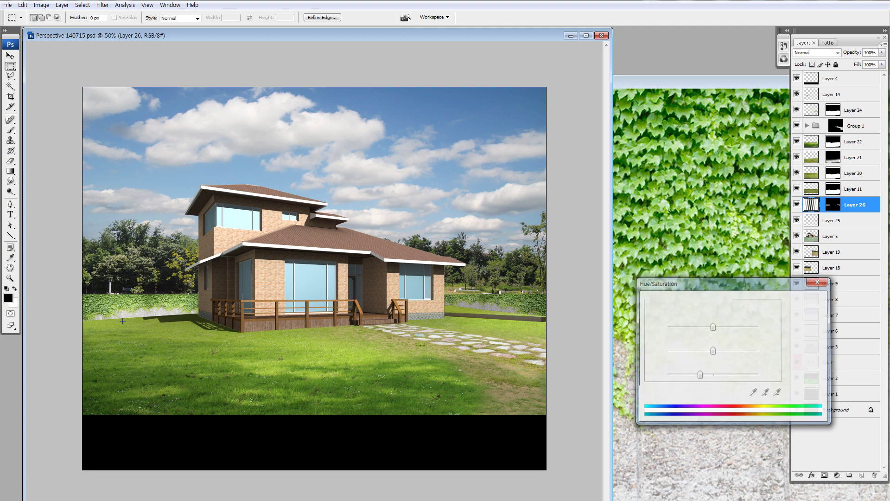
Select the shadowed part of the wall beside the two-storey end with the Polygonal Lasso, hiding Layer 26 while tracing the shadow's edge
{"action": "left_click", "coordinate": [797, 206]}
{"action": "key", "text": "z"}
{"action": "left_click_drag", "start_coordinate": [140, 259], "coordinate": [266, 350]}
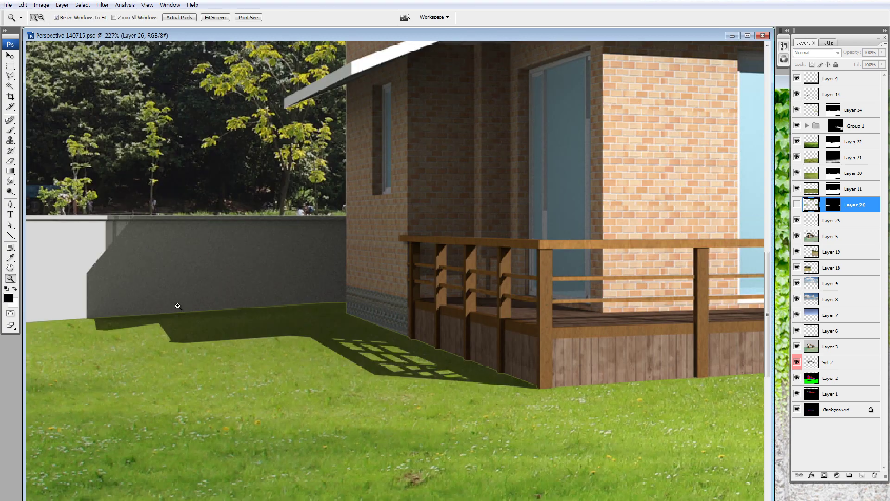
{"action": "key", "text": "l"}
{"action": "left_click", "coordinate": [110, 169]}
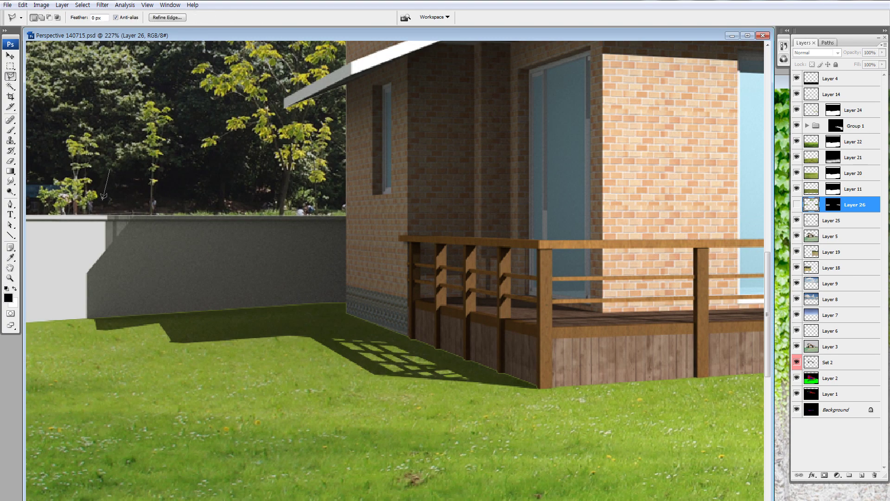
{"action": "left_click", "coordinate": [104, 214]}
{"action": "left_click", "coordinate": [104, 254]}
{"action": "left_click", "coordinate": [87, 272]}
{"action": "left_click", "coordinate": [89, 320]}
{"action": "left_click", "coordinate": [171, 366]}
{"action": "left_click", "coordinate": [449, 324]}
{"action": "double_click", "coordinate": [422, 188]}
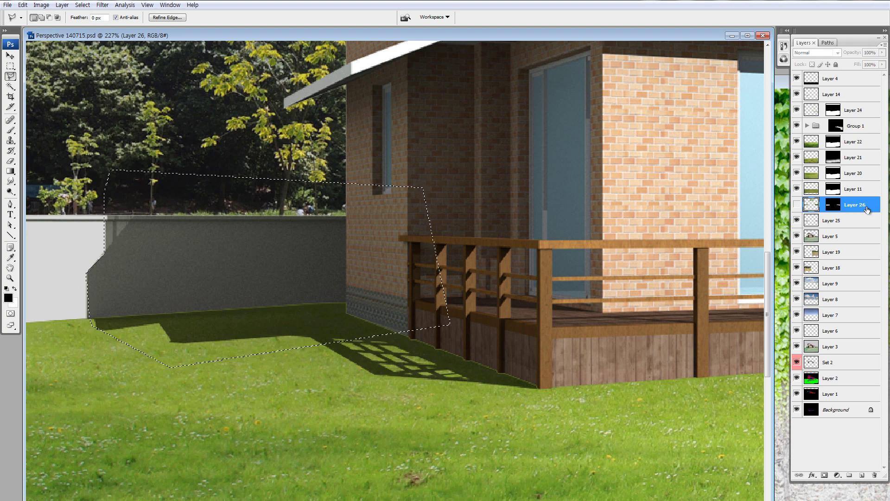
{"action": "left_click", "coordinate": [797, 207]}
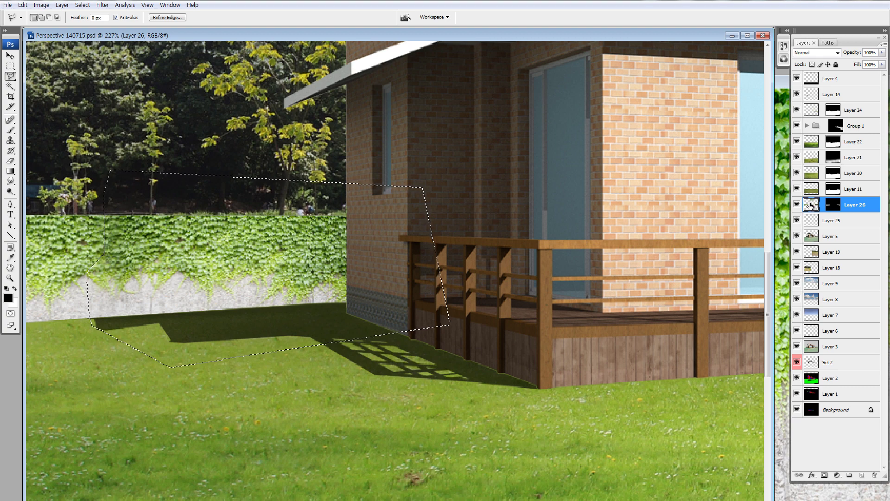
Darken the ivy inside the shadow selection with Hue/Saturation at Lightness -33
{"action": "key", "text": "ctrl+d"}
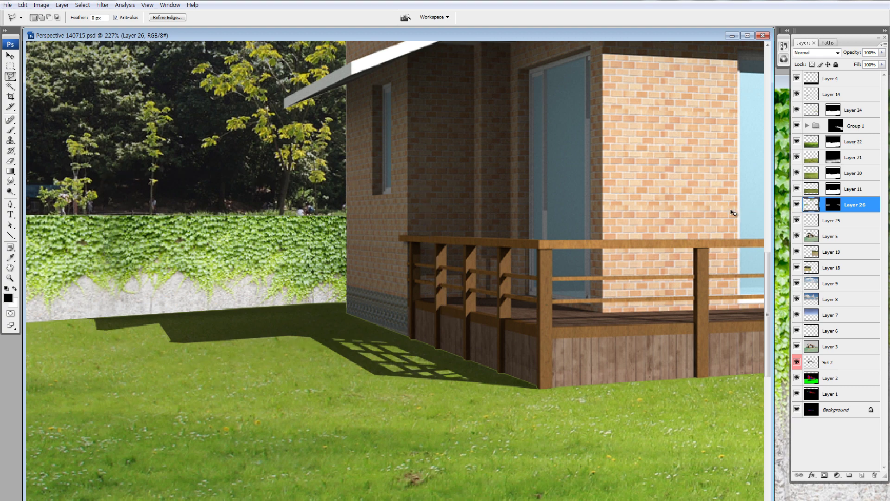
{"action": "key", "text": "ctrl+u"}
{"action": "left_click_drag", "start_coordinate": [714, 373], "coordinate": [698, 377]}
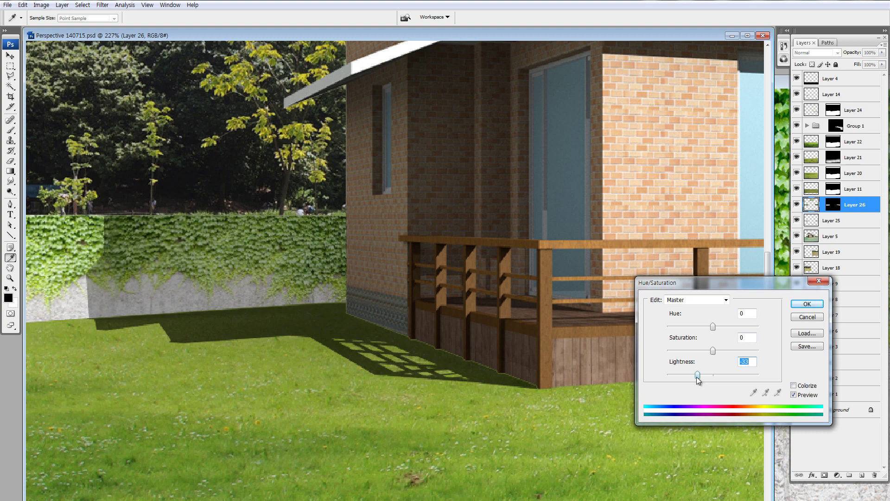
{"action": "left_click", "coordinate": [808, 305]}
{"action": "key", "text": "ctrl+0"}
{"action": "key", "text": "ctrl+minus"}
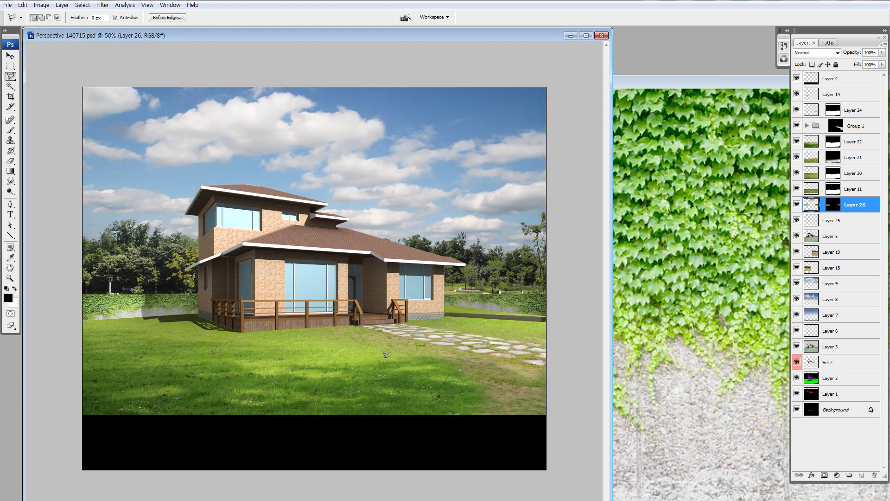
{"action": "left_click", "coordinate": [238, 306]}
Create a soft Quick Mask selection where both boundary walls meet the house, painting with a size 200 brush at 30% opacity
{"action": "key", "text": "q"}
{"action": "key", "text": "b"}
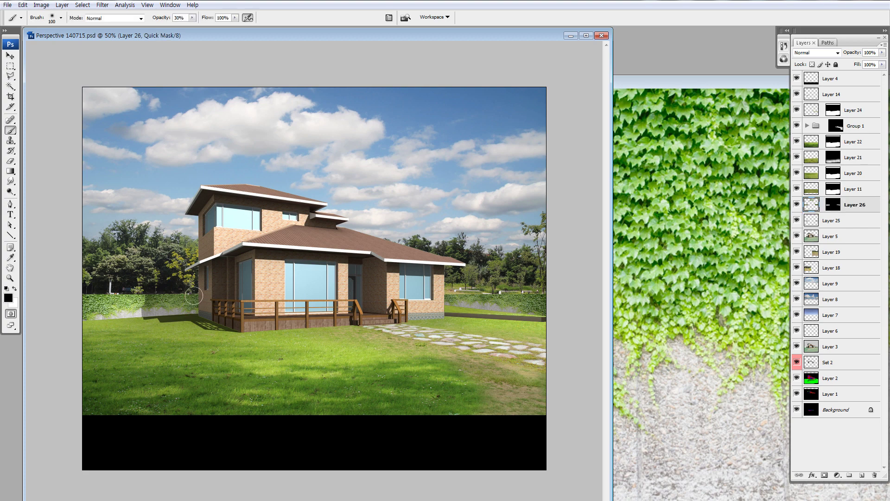
{"action": "key", "text": "q"}
{"action": "key", "text": "g"}
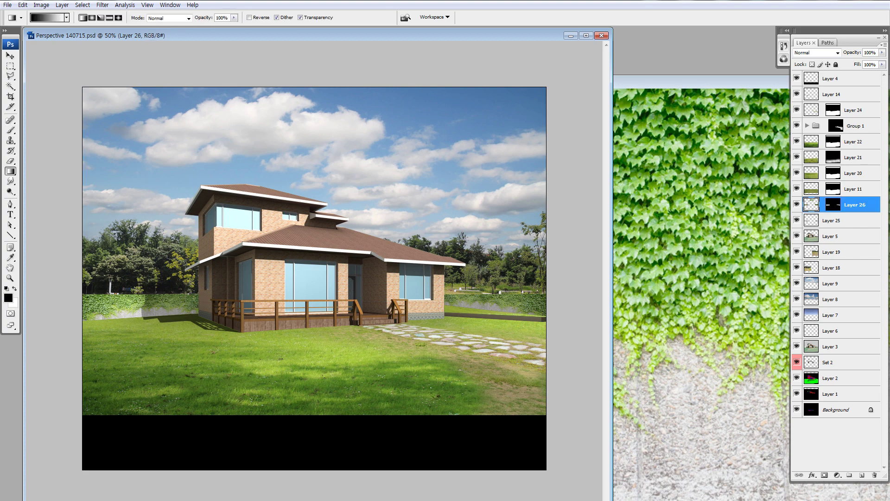
{"action": "key", "text": "q"}
{"action": "key", "text": "b"}
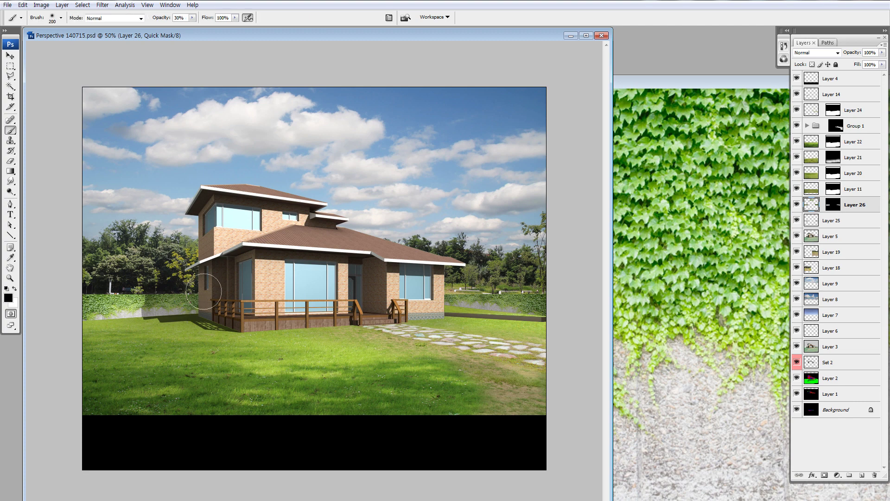
{"action": "mouse_move", "coordinate": [204, 283]}
{"action": "left_mouse_down"}
{"action": "mouse_move", "coordinate": [208, 317]}
{"action": "mouse_move", "coordinate": [194, 285]}
{"action": "mouse_move", "coordinate": [202, 324]}
{"action": "mouse_move", "coordinate": [181, 278]}
{"action": "mouse_move", "coordinate": [190, 319]}
{"action": "mouse_move", "coordinate": [181, 316]}
{"action": "mouse_move", "coordinate": [183, 291]}
{"action": "mouse_move", "coordinate": [207, 326]}
{"action": "mouse_move", "coordinate": [197, 288]}
{"action": "mouse_move", "coordinate": [216, 301]}
{"action": "left_mouse_up"}
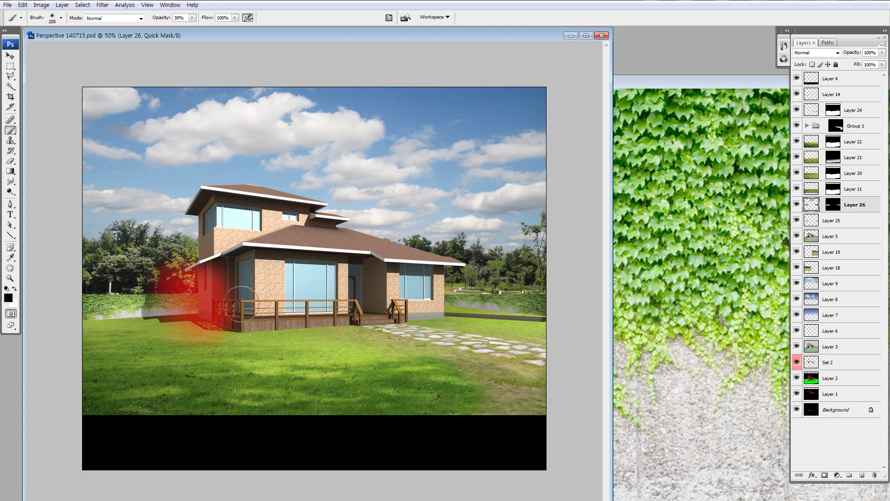
{"action": "mouse_move", "coordinate": [436, 278]}
{"action": "left_mouse_down"}
{"action": "mouse_move", "coordinate": [441, 324]}
{"action": "mouse_move", "coordinate": [441, 302]}
{"action": "left_mouse_up"}
{"action": "key", "text": "q"}
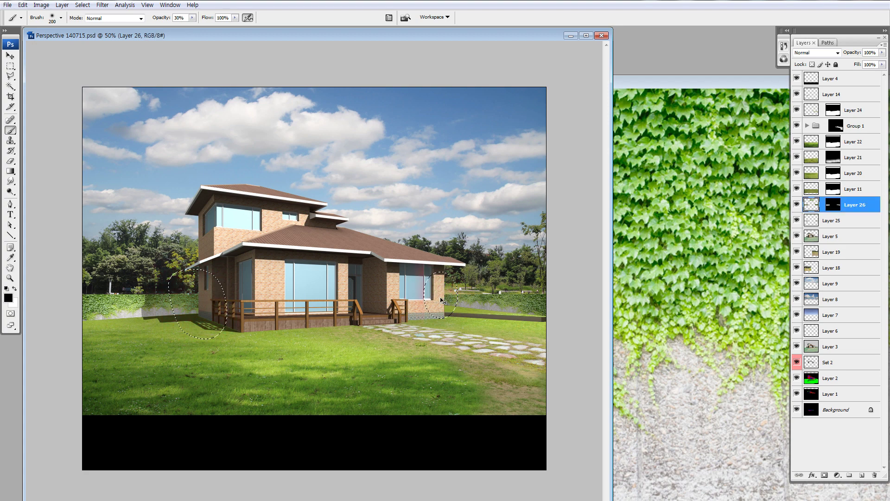
Adjust Layer 26 through the soft selection with Hue/Saturation at Lightness -40
{"action": "key", "text": "ctrl+u"}
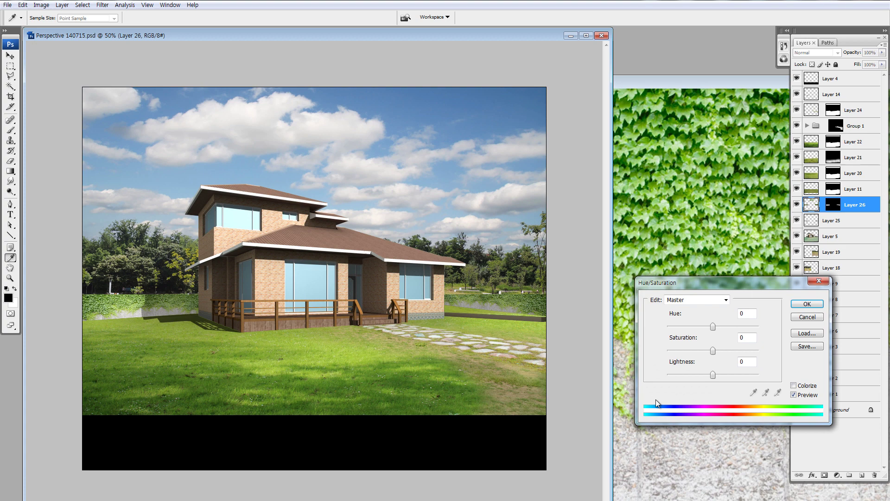
{"action": "left_click", "coordinate": [699, 374]}
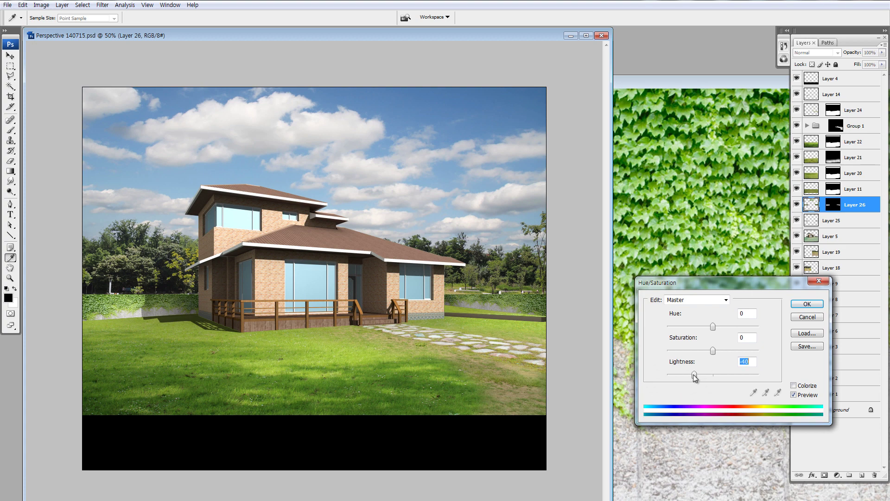
{"action": "left_click", "coordinate": [807, 304]}
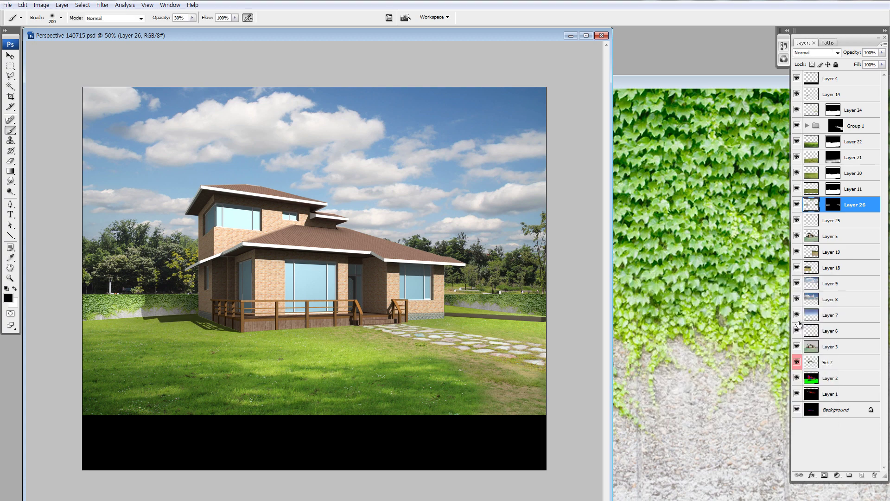
Compare the composite with Layer 6 hidden and shown, leaving the layer visible
{"action": "left_click", "coordinate": [797, 329]}
{"action": "left_click", "coordinate": [797, 329]}
{"action": "left_click", "coordinate": [797, 329]}
{"action": "left_click", "coordinate": [797, 329]}
{"action": "left_click", "coordinate": [797, 329]}
{"action": "left_click", "coordinate": [797, 329]}
Create a soft Quick Mask selection along the base of both boundary walls, painting with a size 80 brush at 30% opacity
{"action": "key", "text": "q"}
{"action": "key", "text": "bracketleft"}
{"action": "key", "text": "bracketleft"}
{"action": "key", "text": "bracketleft"}
{"action": "key", "text": "bracketleft"}
{"action": "key", "text": "bracketleft"}
{"action": "key", "text": "bracketleft"}
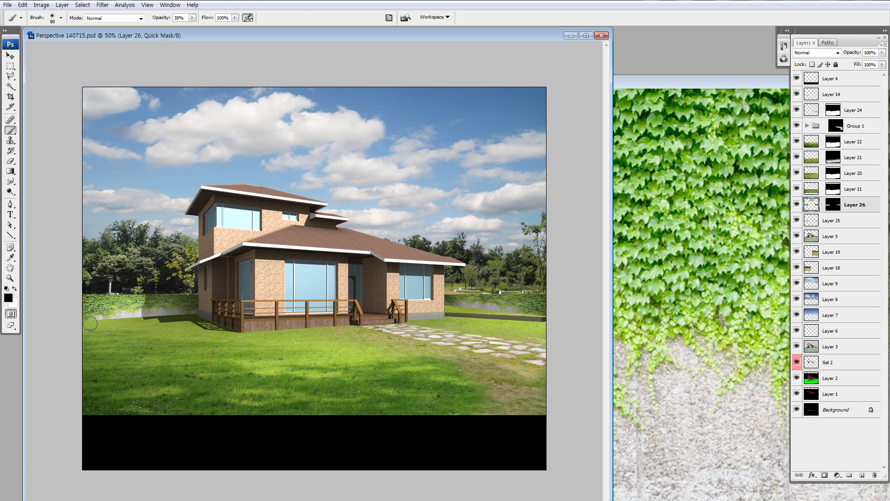
{"action": "left_click_drag", "start_coordinate": [90, 323], "coordinate": [239, 321]}
{"action": "mouse_move", "coordinate": [476, 316]}
{"action": "left_mouse_down"}
{"action": "mouse_move", "coordinate": [437, 310]}
{"action": "mouse_move", "coordinate": [498, 315]}
{"action": "left_mouse_up"}
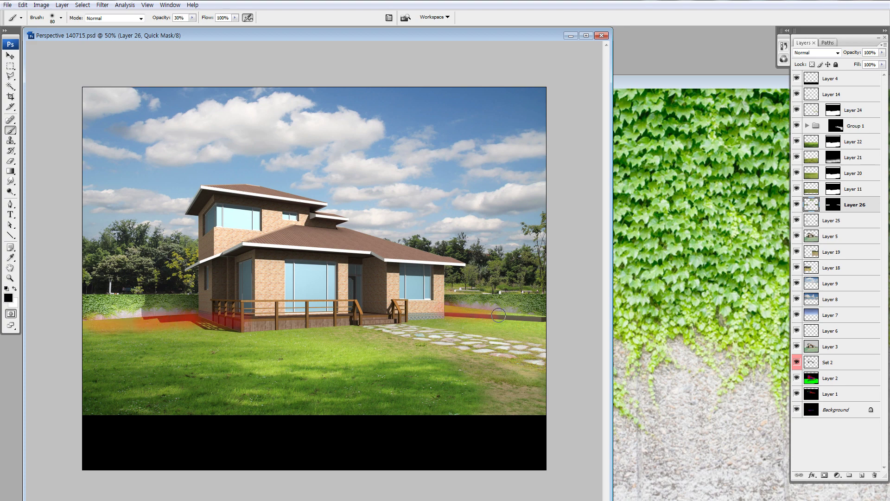
{"action": "key", "text": "q"}
Darken Layer 26 inside the wall-base selection with Hue/Saturation at Lightness -53
{"action": "key", "text": "ctrl+u"}
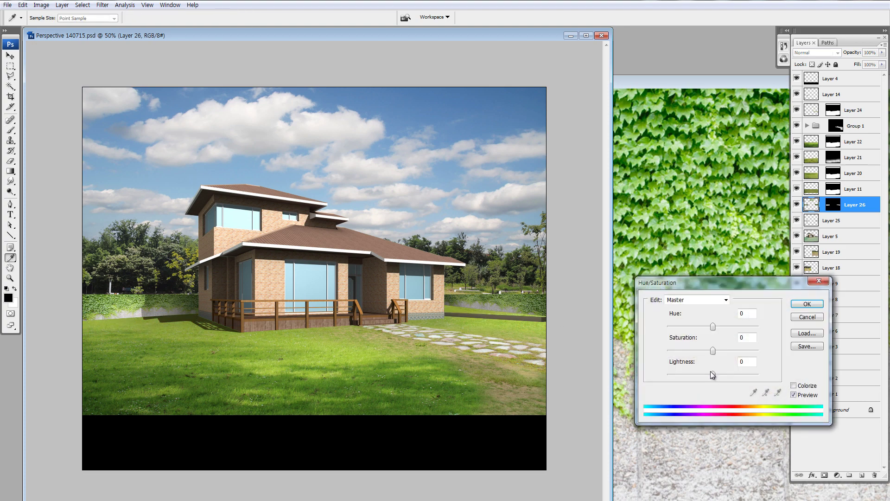
{"action": "left_click_drag", "start_coordinate": [713, 375], "coordinate": [688, 374]}
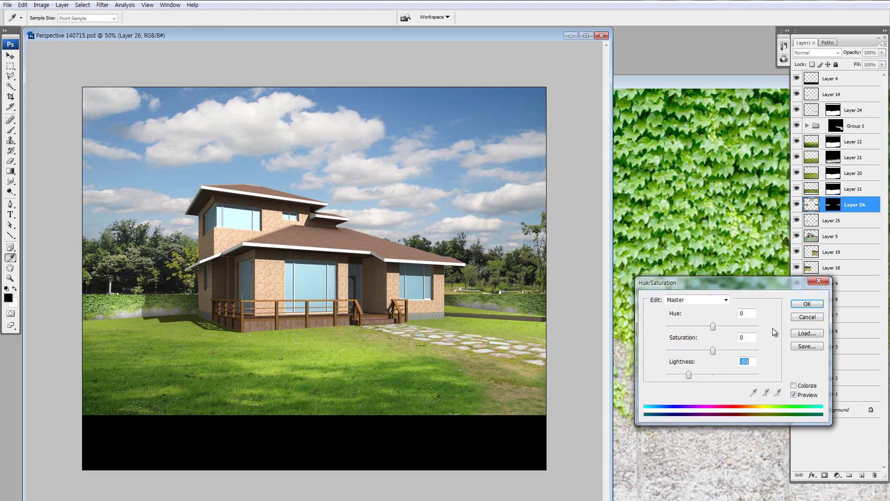
{"action": "left_click", "coordinate": [804, 304]}
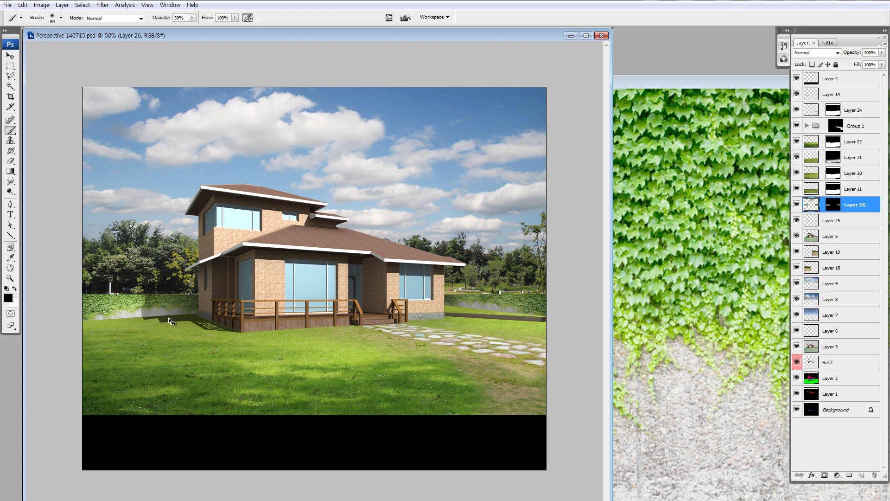
Examine the shading along the wall's base up close and compare the whole composite with Layer 26 hidden and shown
{"action": "key", "text": "z"}
{"action": "left_click_drag", "start_coordinate": [112, 299], "coordinate": [174, 338]}
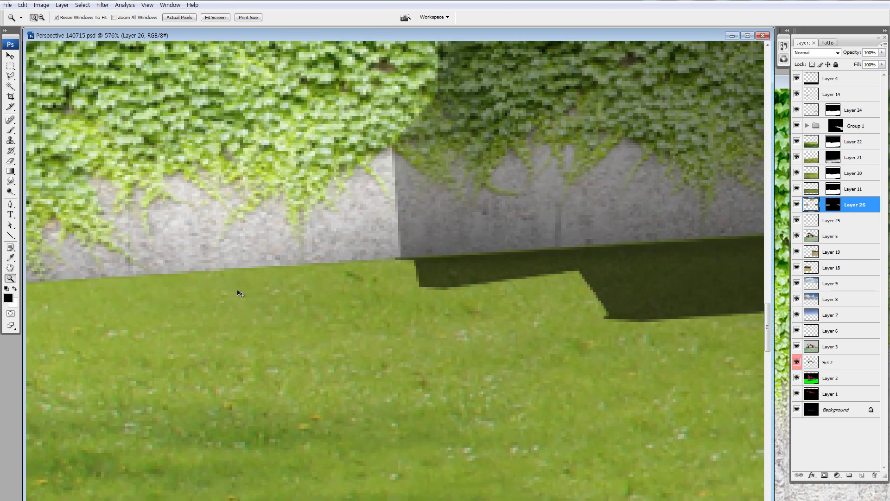
{"action": "key", "text": "ctrl+0"}
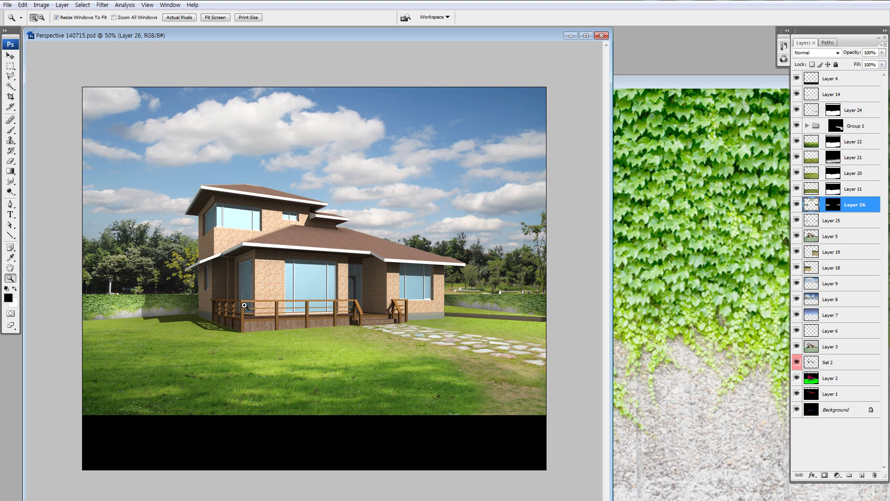
{"action": "left_click", "coordinate": [247, 304], "text": "alt"}
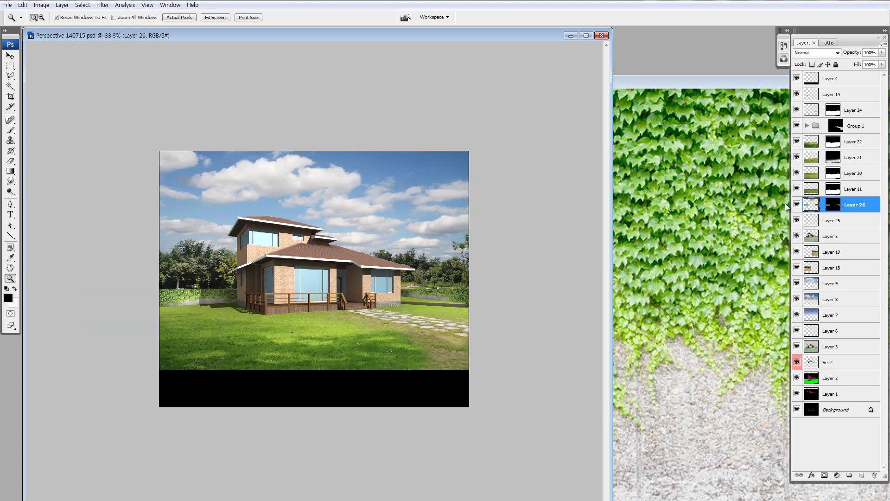
{"action": "left_click", "coordinate": [797, 204]}
{"action": "left_click", "coordinate": [797, 204]}
{"action": "key", "text": "ctrl+plus"}
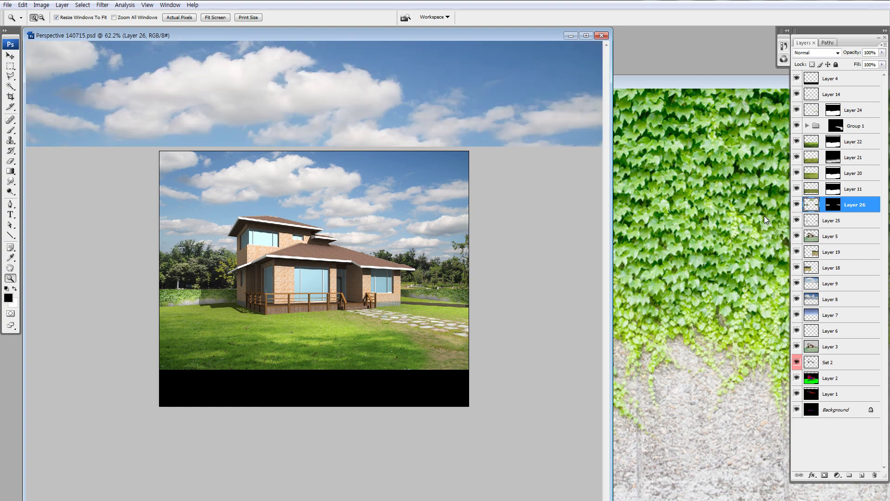
{"action": "key", "text": "ctrl+minus"}
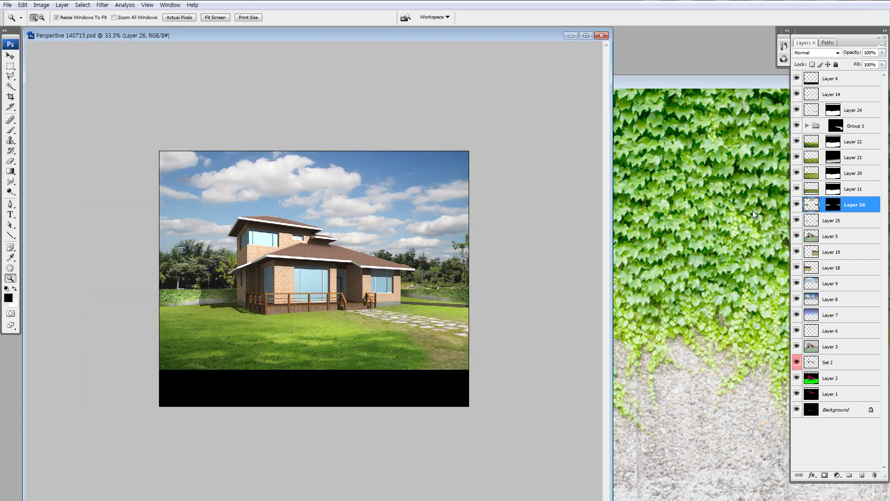
{"action": "key", "text": "m"}
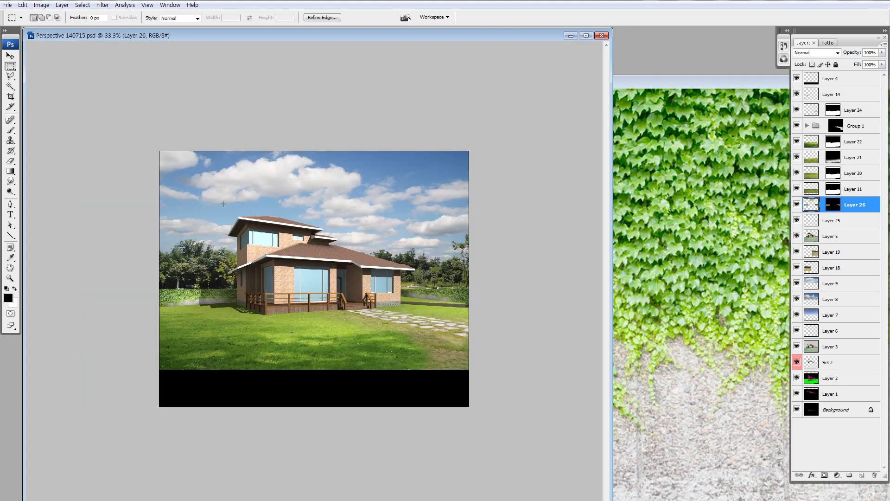
{"action": "left_click_drag", "start_coordinate": [403, 317], "coordinate": [426, 327]}
{"action": "left_click", "coordinate": [441, 348]}
{"action": "left_click_drag", "start_coordinate": [459, 360], "coordinate": [462, 366]}
{"action": "left_click_drag", "start_coordinate": [464, 268], "coordinate": [471, 287]}
{"action": "left_click_drag", "start_coordinate": [214, 209], "coordinate": [421, 335]}
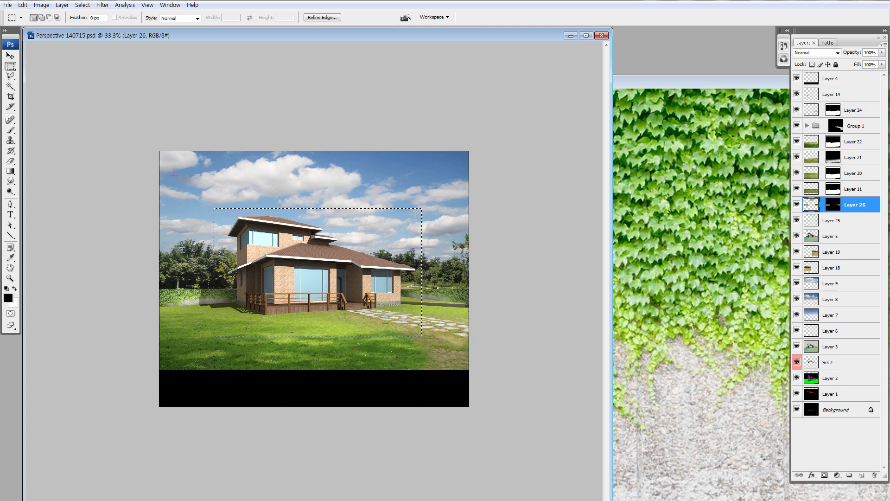
{"action": "left_click_drag", "start_coordinate": [159, 151], "coordinate": [230, 205]}
{"action": "key", "text": "ctrl+d"}
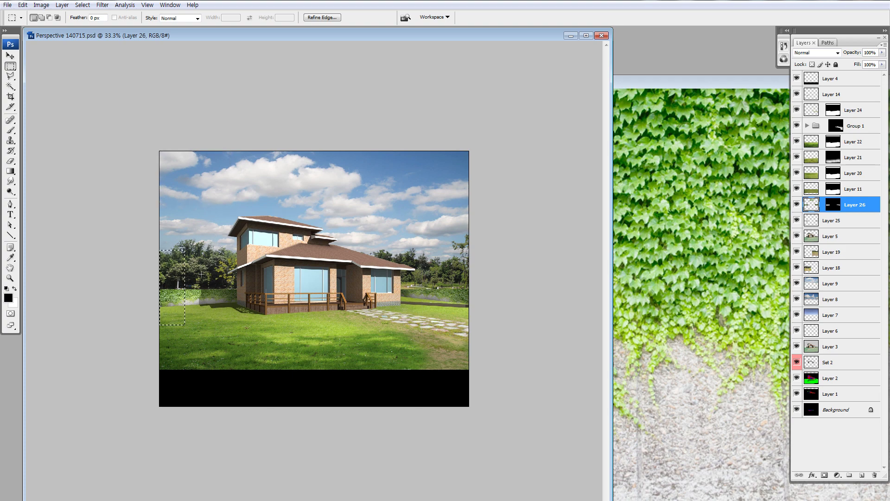
{"action": "left_click_drag", "start_coordinate": [416, 291], "coordinate": [457, 329]}
{"action": "key", "text": "ctrl+d"}
{"action": "left_click_drag", "start_coordinate": [260, 306], "coordinate": [351, 317]}
{"action": "key", "text": "ctrl+d"}
{"action": "left_click_drag", "start_coordinate": [416, 290], "coordinate": [428, 294]}
{"action": "left_click_drag", "start_coordinate": [283, 283], "coordinate": [415, 313]}
{"action": "left_click_drag", "start_coordinate": [290, 262], "coordinate": [323, 277]}
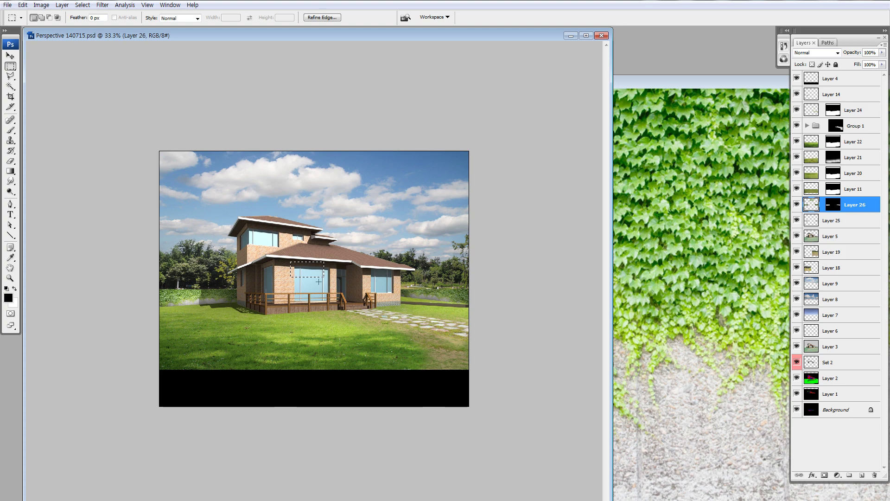
{"action": "left_click", "coordinate": [301, 326]}
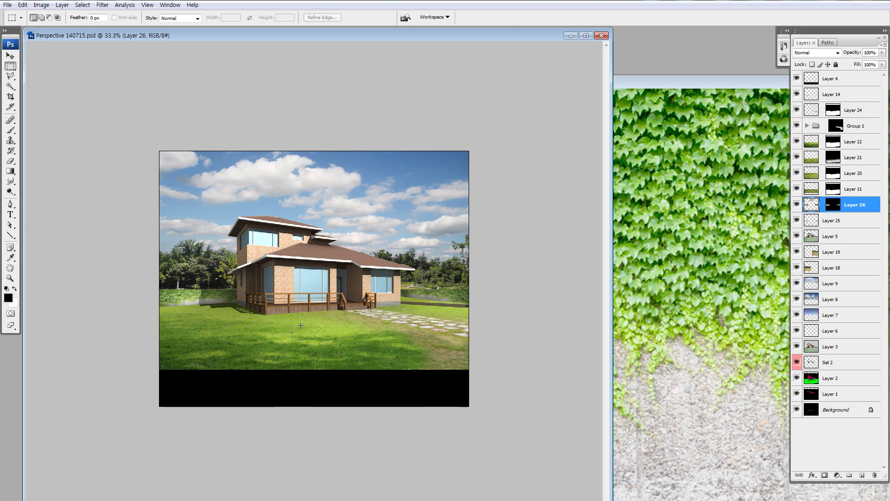